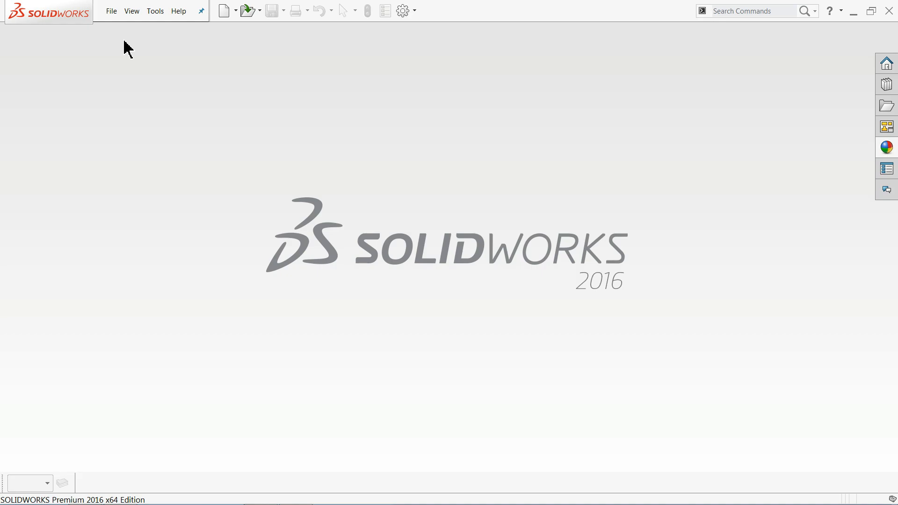
- Create a new part document and change the viewport scene to a plain white background
{"action": "left_click", "coordinate": [112, 11]}
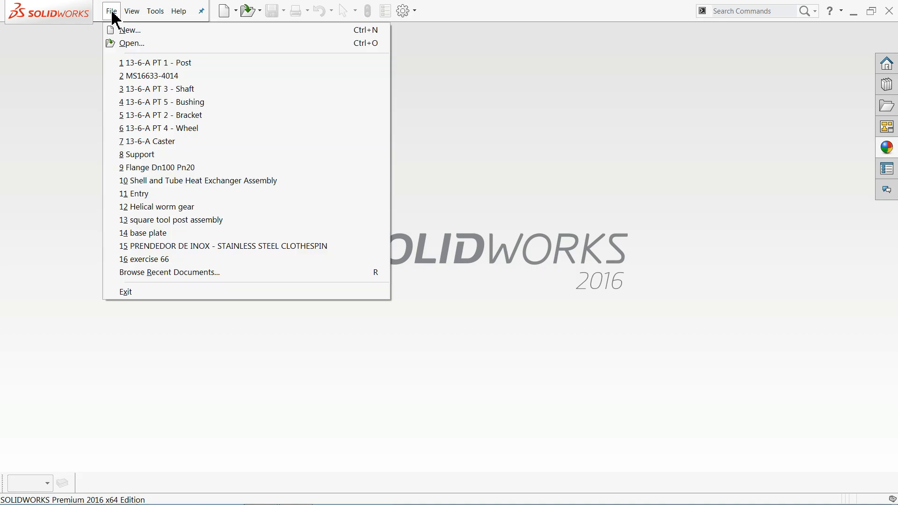
{"action": "left_click", "coordinate": [123, 30]}
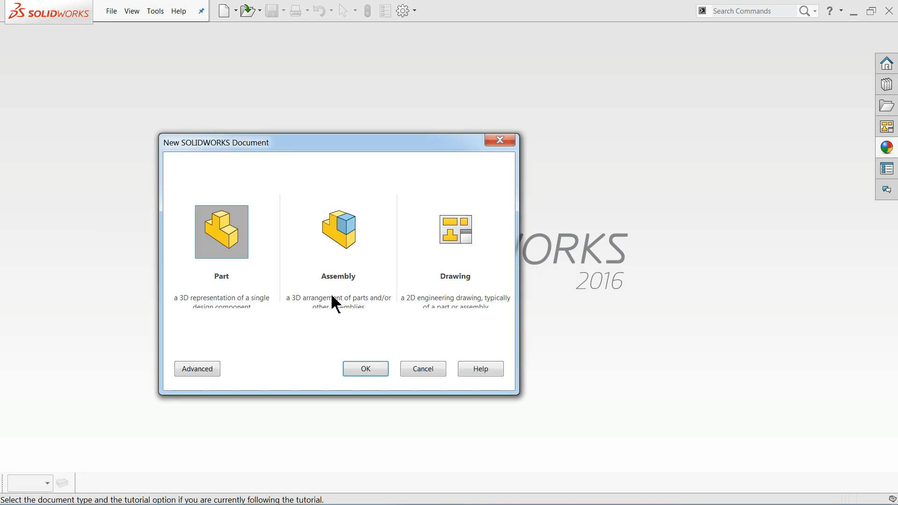
{"action": "left_click", "coordinate": [356, 372]}
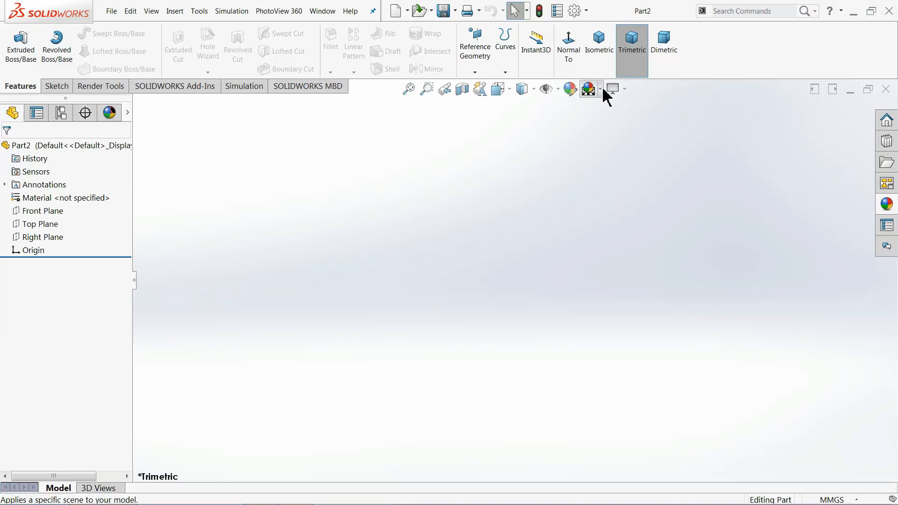
{"action": "left_click", "coordinate": [600, 90]}
{"action": "left_click", "coordinate": [626, 27]}
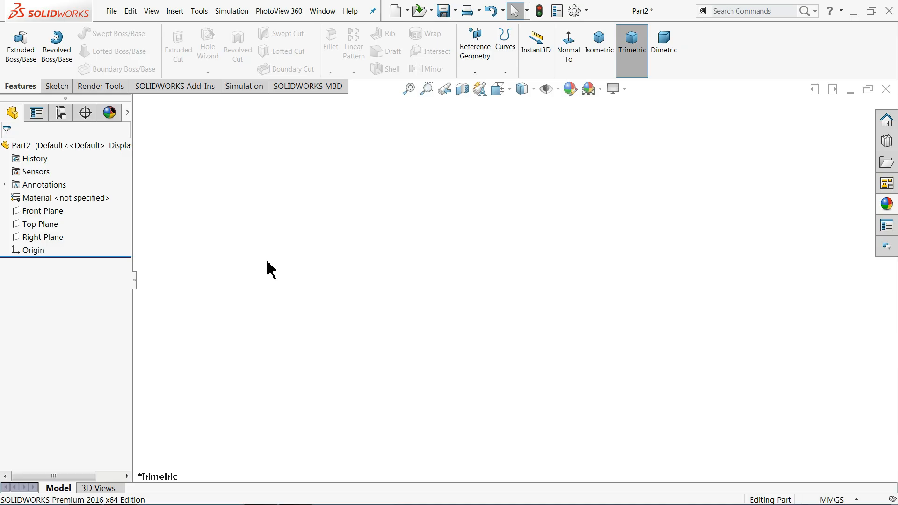
- Start a new sketch on the Front Plane
{"action": "left_click", "coordinate": [45, 212]}
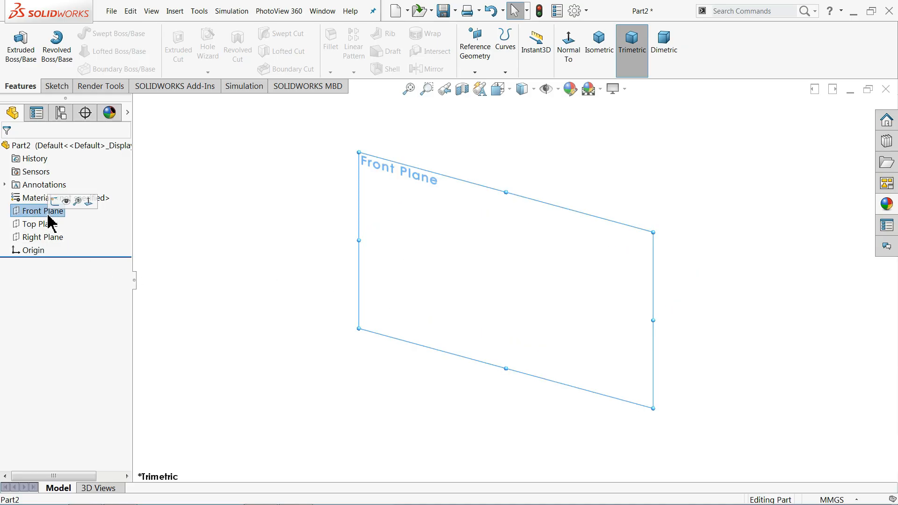
{"action": "left_click", "coordinate": [57, 86]}
{"action": "left_click", "coordinate": [19, 44]}
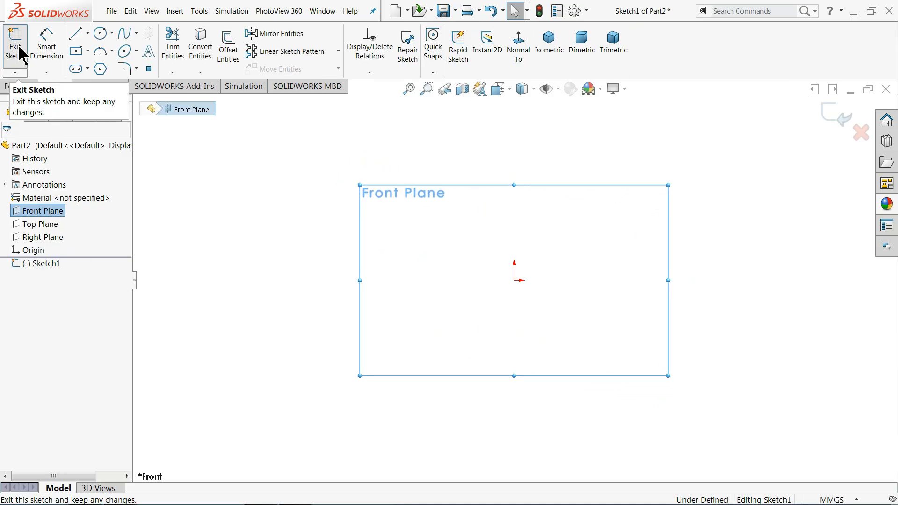
- Draw a vertical centerline ending at the origin and a horizontal centerline about 45 mm long from the origin
{"action": "left_click", "coordinate": [88, 33]}
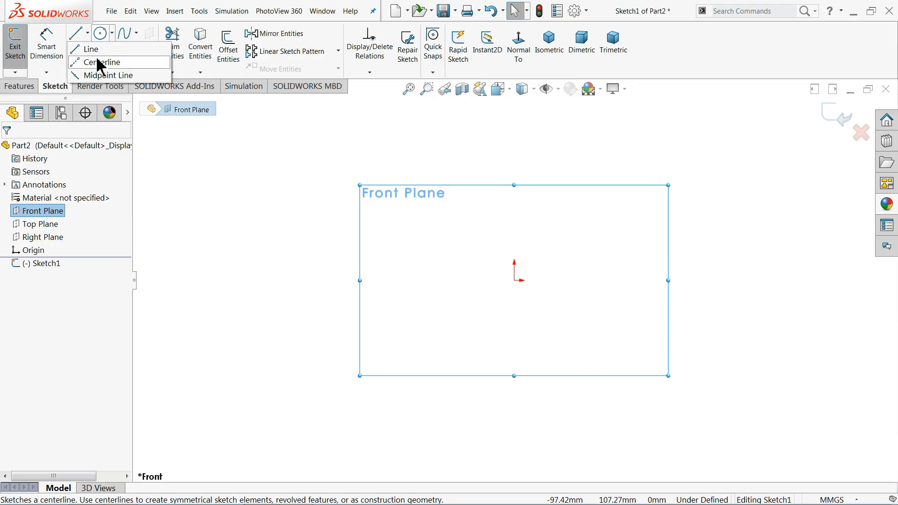
{"action": "left_click", "coordinate": [99, 60]}
{"action": "left_click", "coordinate": [514, 135]}
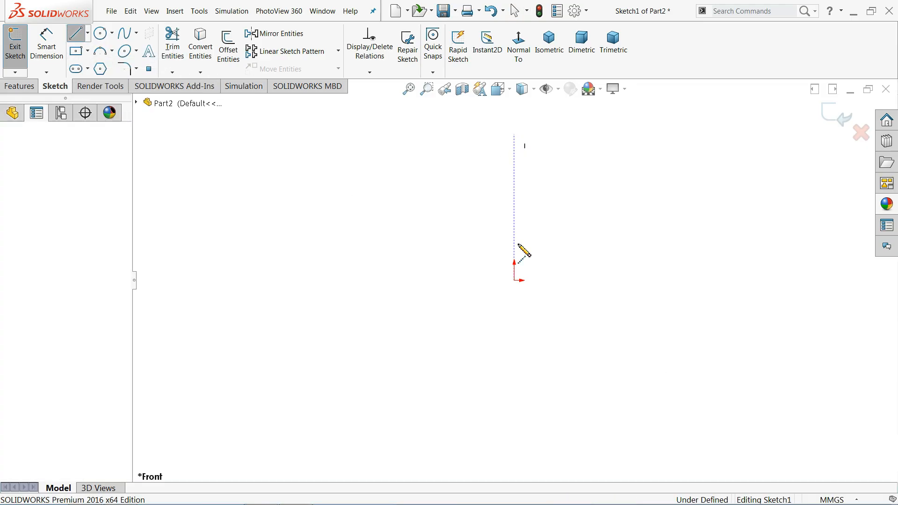
{"action": "left_click", "coordinate": [514, 280]}
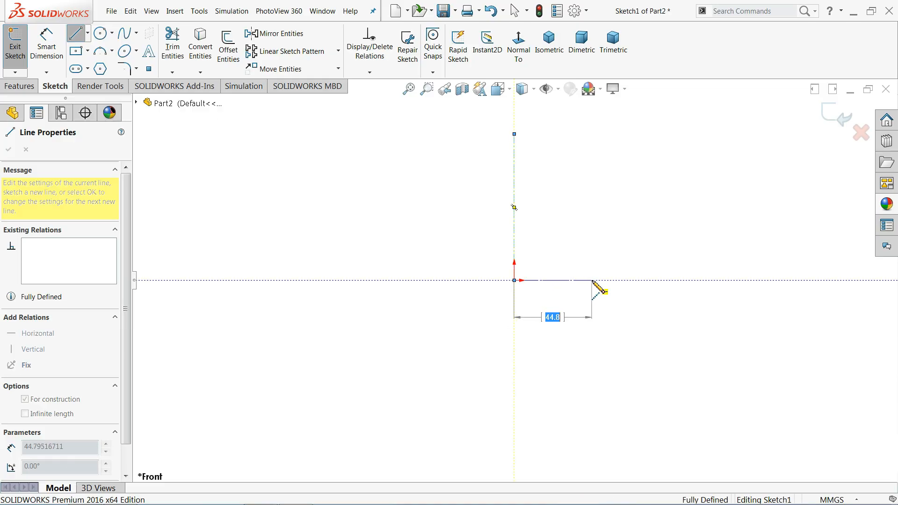
{"action": "left_click", "coordinate": [592, 280]}
{"action": "right_click", "coordinate": [640, 251]}
{"action": "left_click", "coordinate": [653, 248]}
- Sketch a stepped five-line half profile beside the vertical centerline, with an inner vertical line about 41 mm long and horizontal steps about 7 mm
{"action": "scroll", "coordinate": [608, 177], "scroll_direction": "down", "scroll_amount": 3}
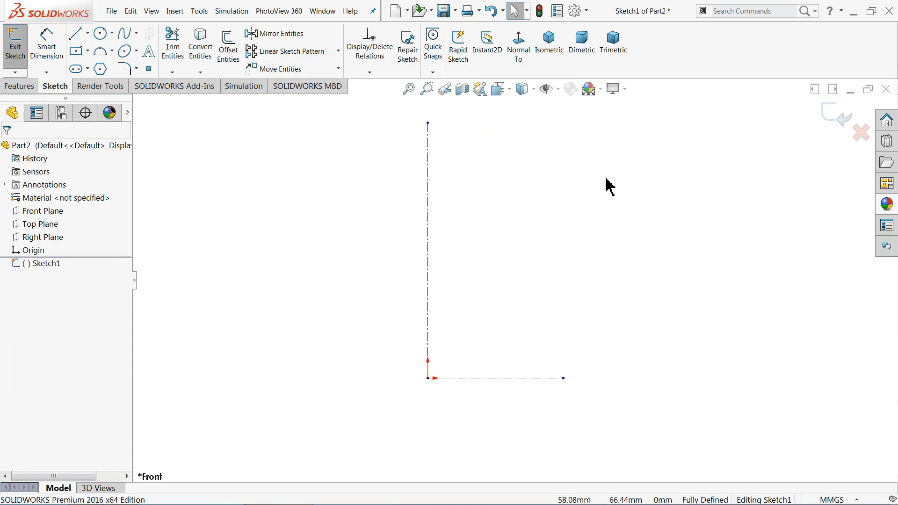
{"action": "key", "text": "l"}
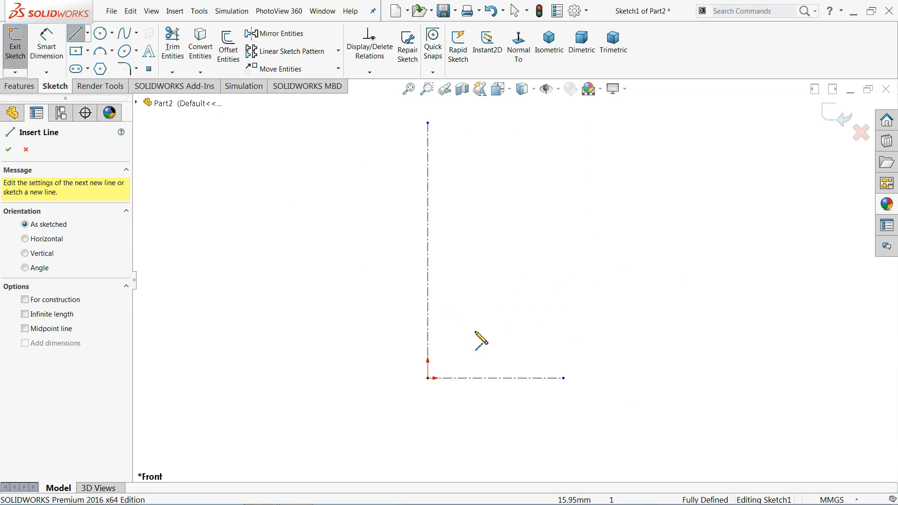
{"action": "left_click", "coordinate": [504, 338]}
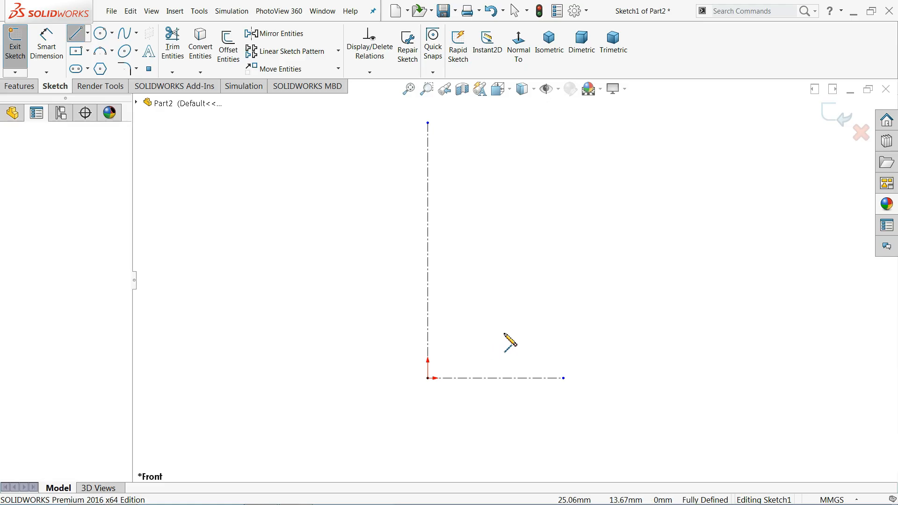
{"action": "left_click", "coordinate": [504, 297]}
{"action": "left_click", "coordinate": [483, 296]}
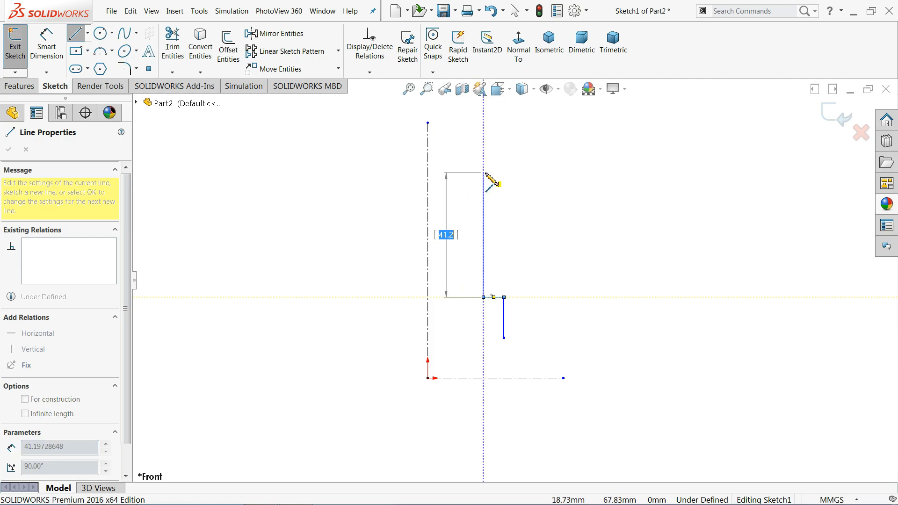
{"action": "left_click", "coordinate": [482, 172]}
{"action": "left_click", "coordinate": [503, 172]}
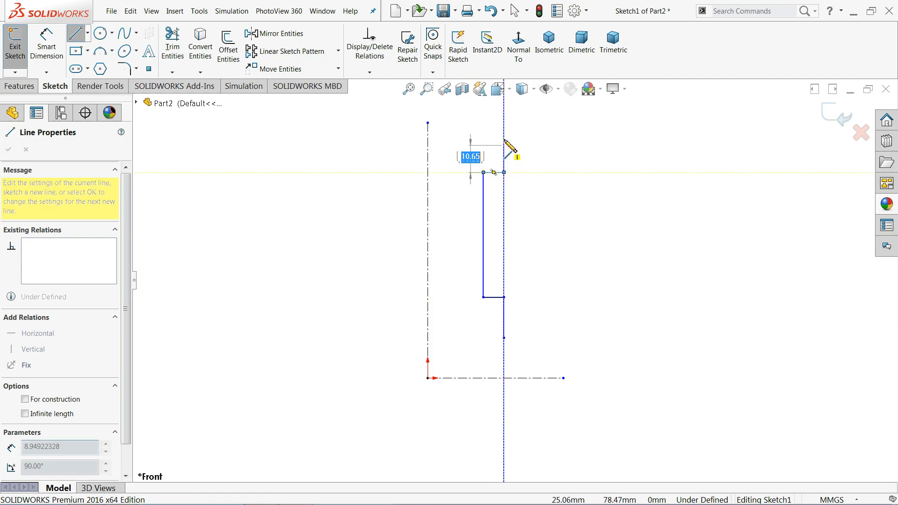
{"action": "left_click", "coordinate": [503, 118]}
{"action": "right_click", "coordinate": [525, 118]}
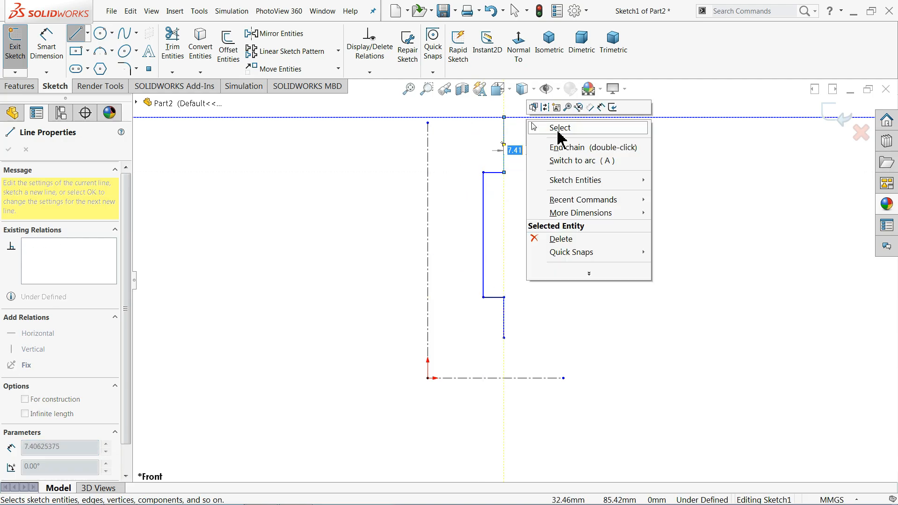
{"action": "left_click", "coordinate": [544, 127]}
- Make the profile's two outer vertical lines collinear and its two short horizontal lines equal in length
{"action": "left_click", "coordinate": [504, 167]}
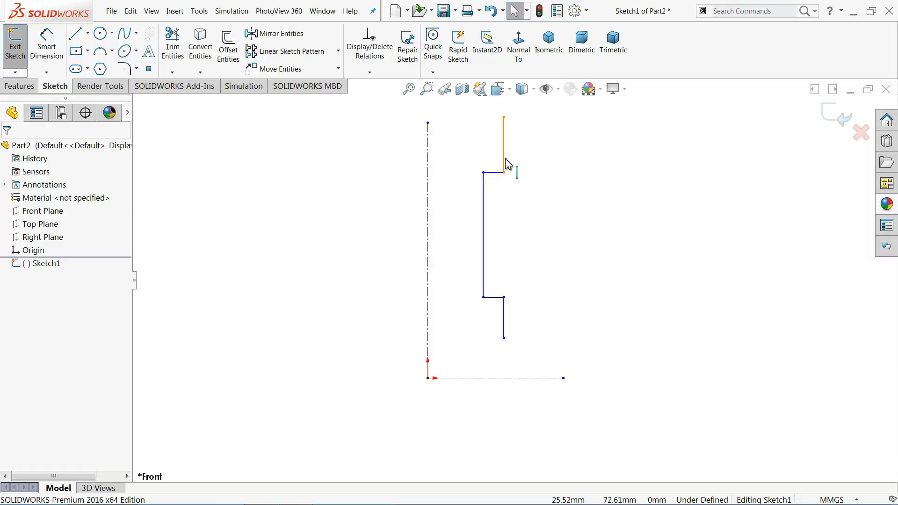
{"action": "left_click", "coordinate": [508, 322], "text": "ctrl"}
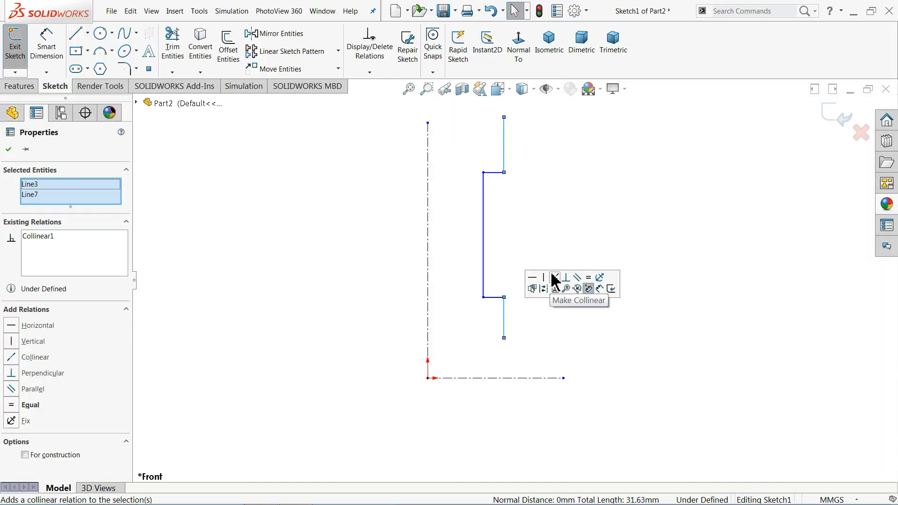
{"action": "left_click", "coordinate": [494, 172]}
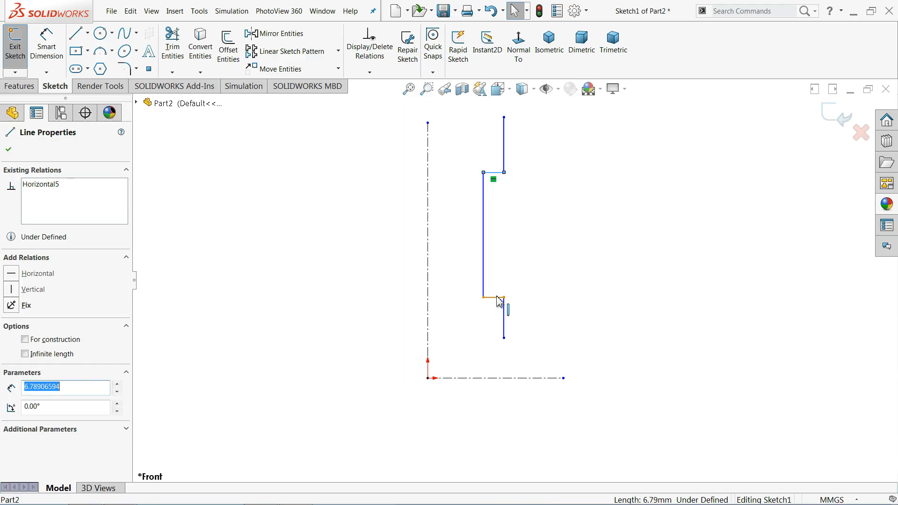
{"action": "left_click", "coordinate": [498, 297], "text": "ctrl"}
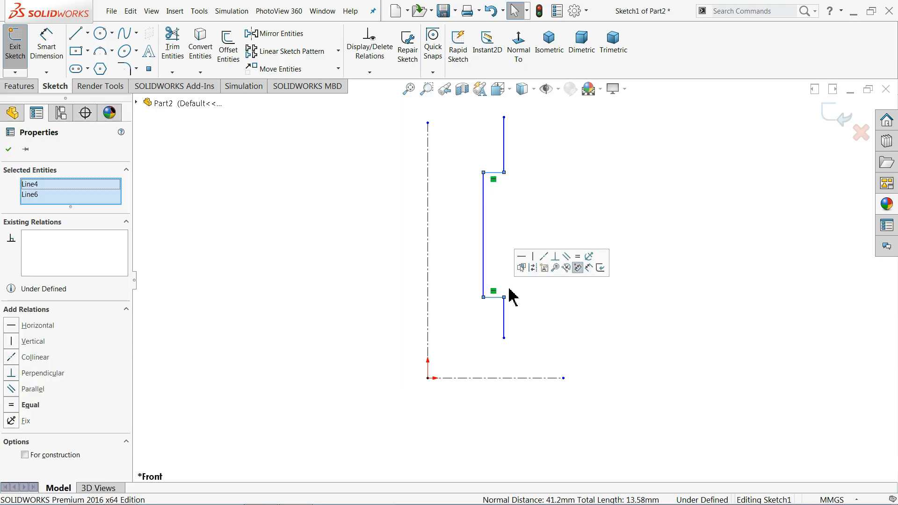
{"action": "left_click", "coordinate": [577, 257]}
{"action": "left_click", "coordinate": [571, 224]}
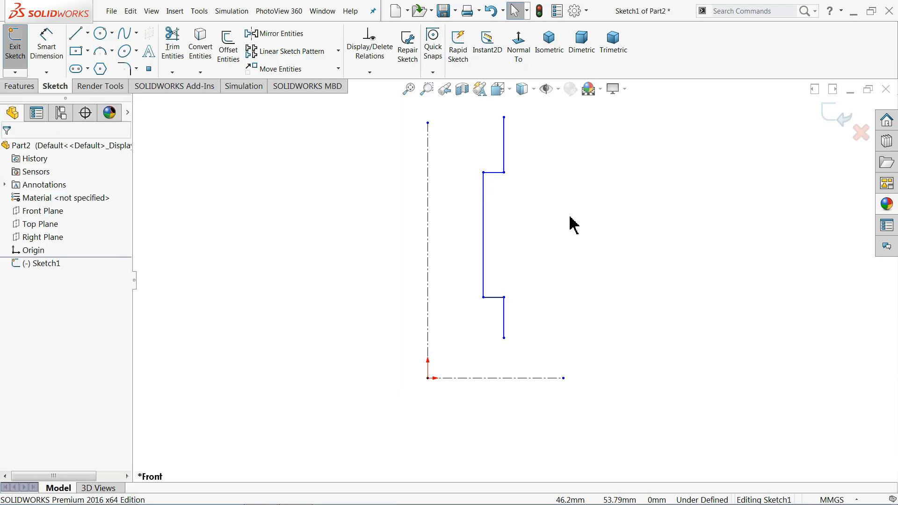
{"action": "left_click", "coordinate": [295, 35]}
{"action": "scroll", "coordinate": [525, 188], "scroll_direction": "up", "scroll_amount": 1}
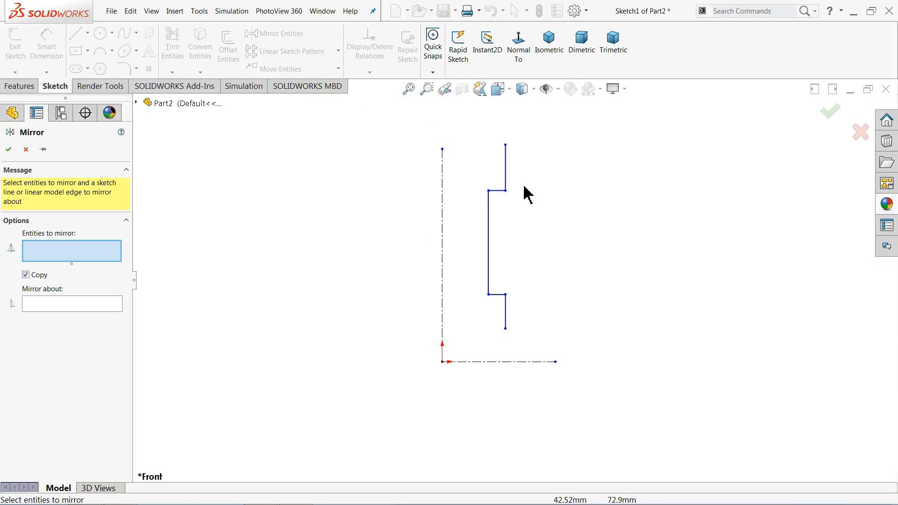
{"action": "mouse_move", "coordinate": [576, 118]}
{"action": "left_mouse_down"}
{"action": "mouse_move", "coordinate": [541, 216]}
{"action": "mouse_move", "coordinate": [394, 347]}
{"action": "mouse_move", "coordinate": [382, 342]}
{"action": "left_mouse_up"}
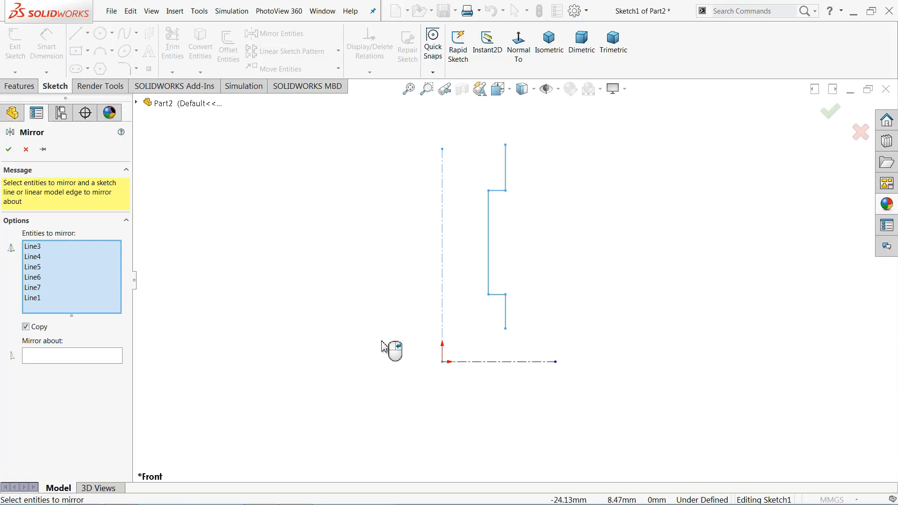
{"action": "left_click", "coordinate": [26, 149]}
- Mirror the stepped profile lines about the vertical centerline
{"action": "mouse_move", "coordinate": [550, 120]}
{"action": "left_mouse_down"}
{"action": "mouse_move", "coordinate": [441, 345]}
{"action": "mouse_move", "coordinate": [405, 346]}
{"action": "left_mouse_up"}
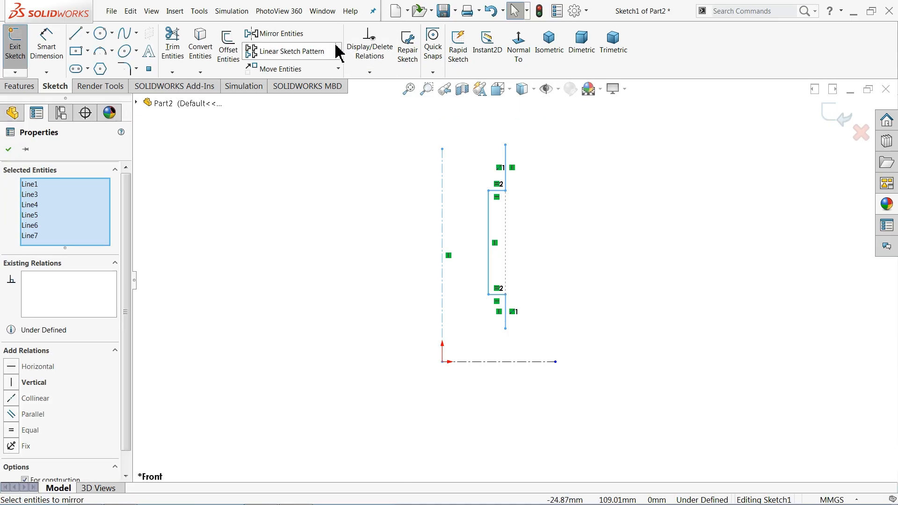
{"action": "left_click", "coordinate": [304, 33]}
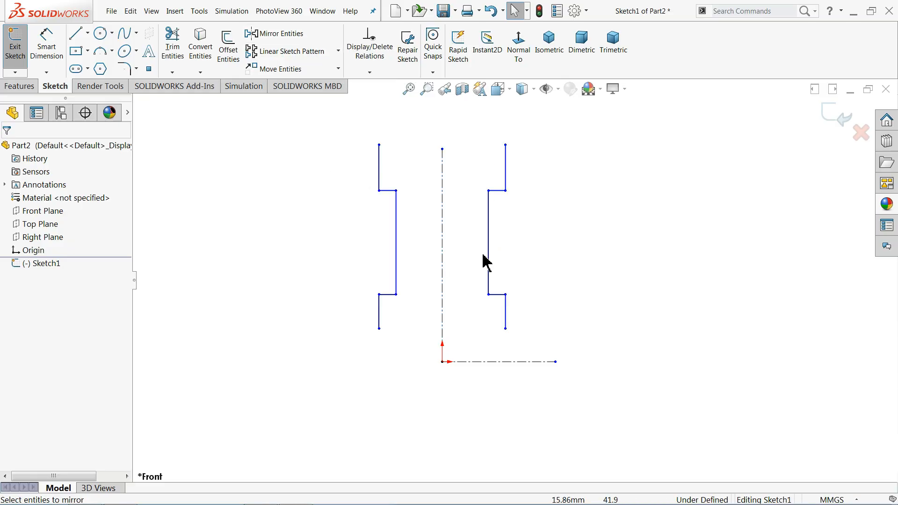
- Close the profile with horizontal lines about 50 mm long joining the open upper ends and the open lower ends
{"action": "left_click", "coordinate": [72, 37]}
{"action": "left_click", "coordinate": [378, 145]}
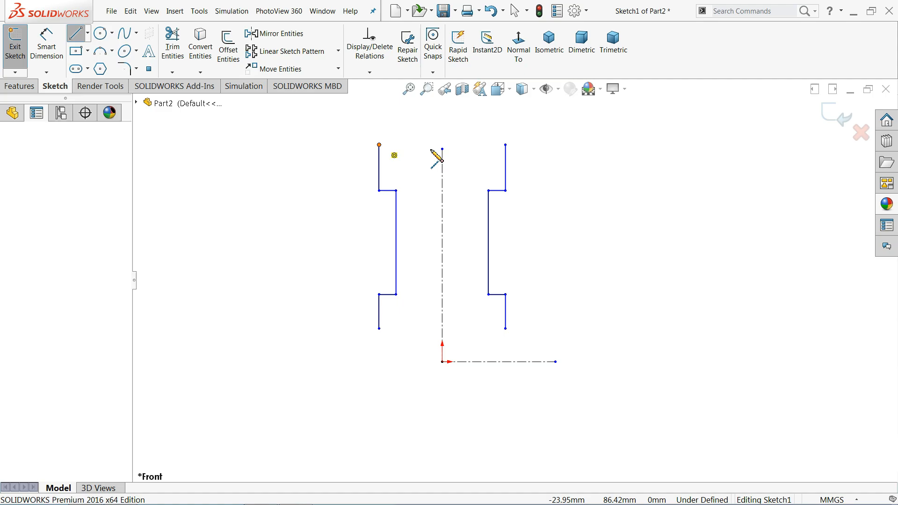
{"action": "left_click", "coordinate": [504, 145]}
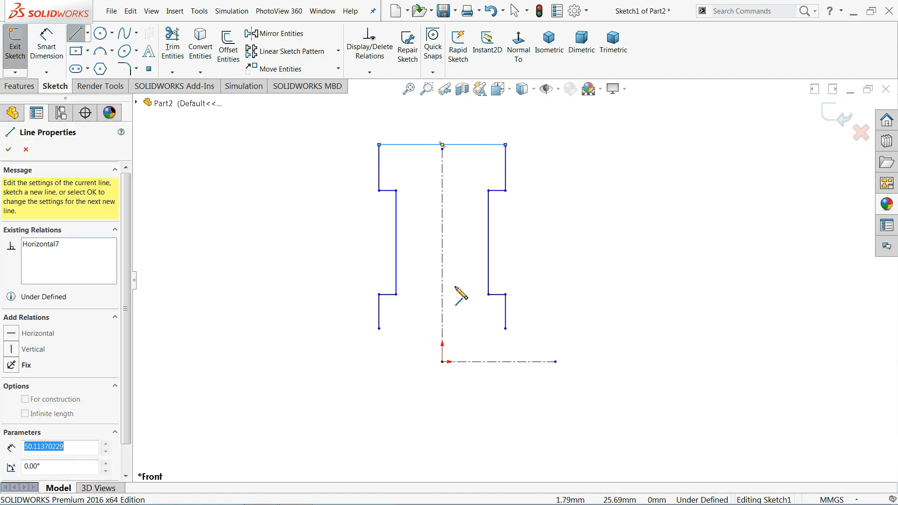
{"action": "left_click", "coordinate": [379, 328]}
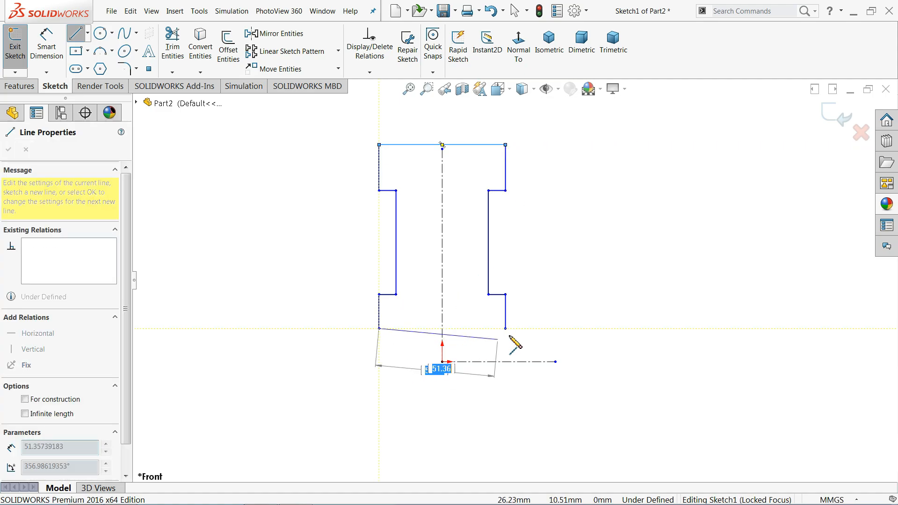
{"action": "left_click", "coordinate": [505, 328]}
{"action": "right_click", "coordinate": [308, 210]}
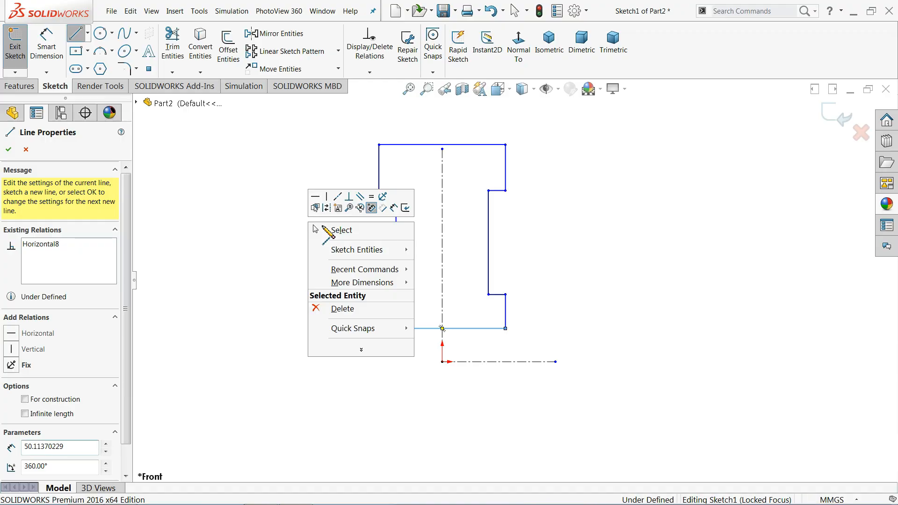
{"action": "left_click", "coordinate": [337, 234]}
- Add a 14 mm diameter dimension between the profile's bottom edge and the horizontal centerline
{"action": "left_click", "coordinate": [47, 49]}
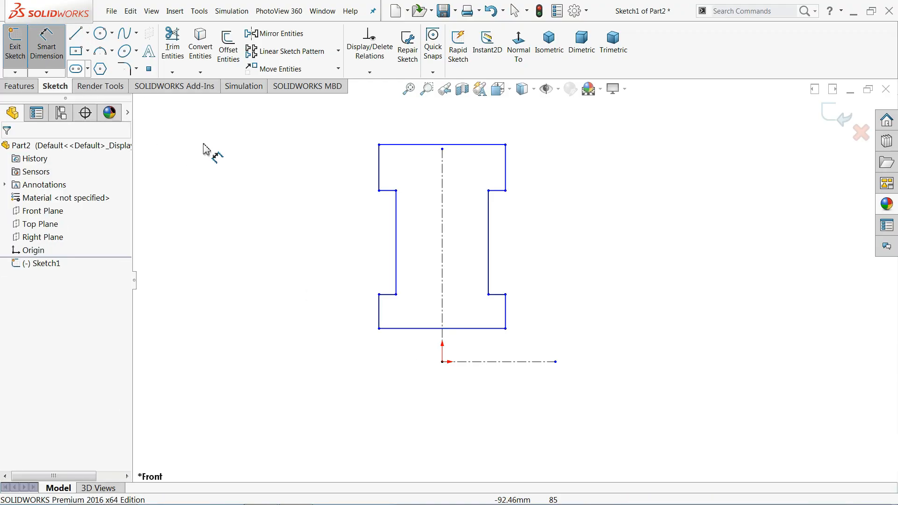
{"action": "left_click", "coordinate": [465, 333]}
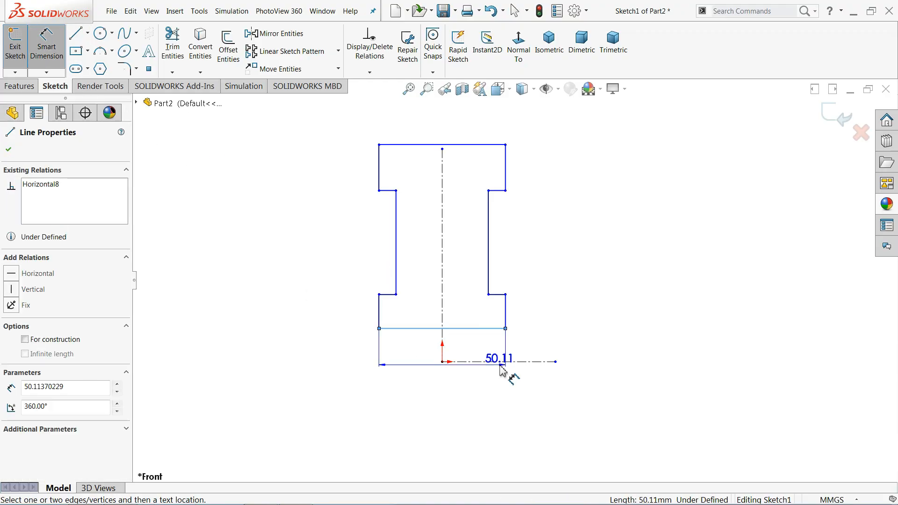
{"action": "left_click", "coordinate": [511, 362]}
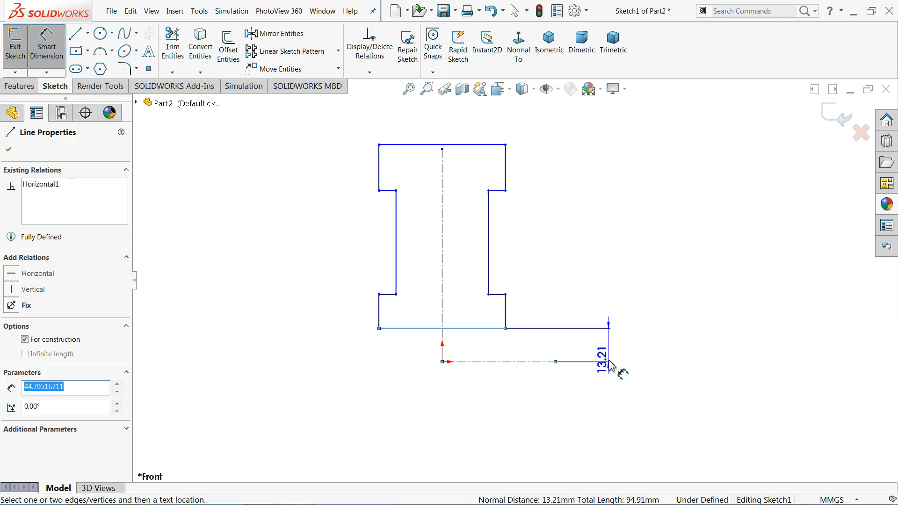
{"action": "left_click", "coordinate": [630, 377]}
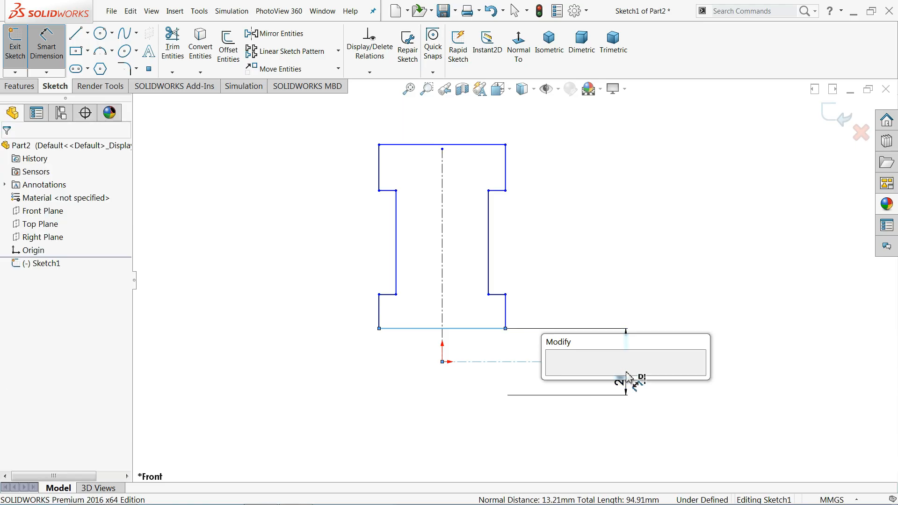
{"action": "type", "text": "14"}
{"action": "key", "text": "Return"}
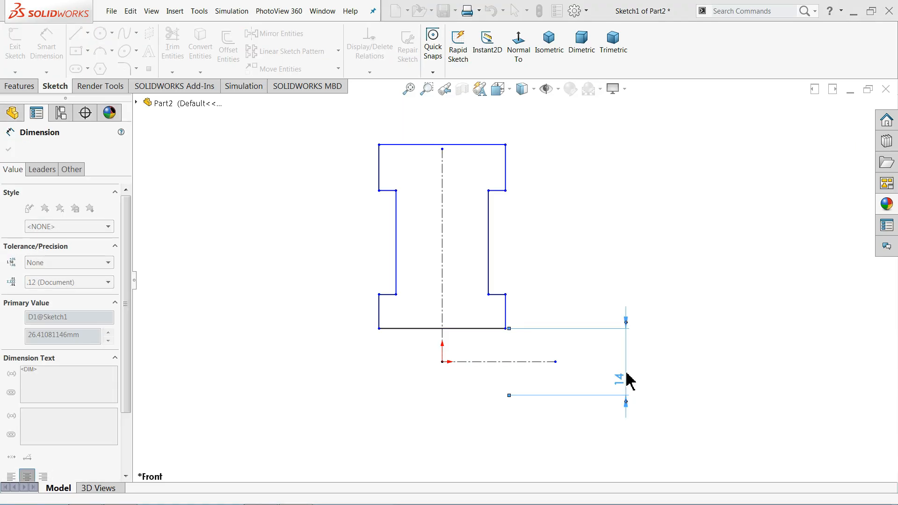
{"action": "left_click", "coordinate": [537, 270]}
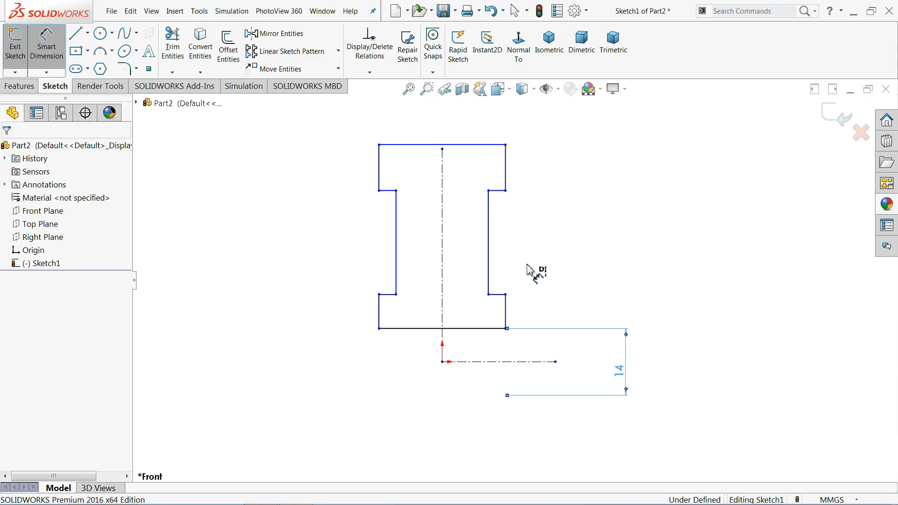
- Add a 30 mm diameter dimension between the profile's lower short horizontal line and the horizontal centerline
{"action": "left_click", "coordinate": [497, 294]}
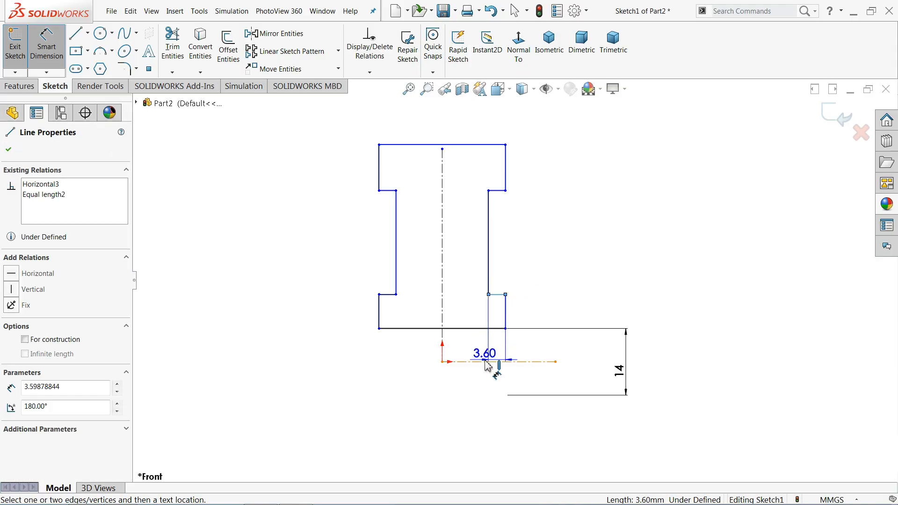
{"action": "left_click", "coordinate": [486, 361]}
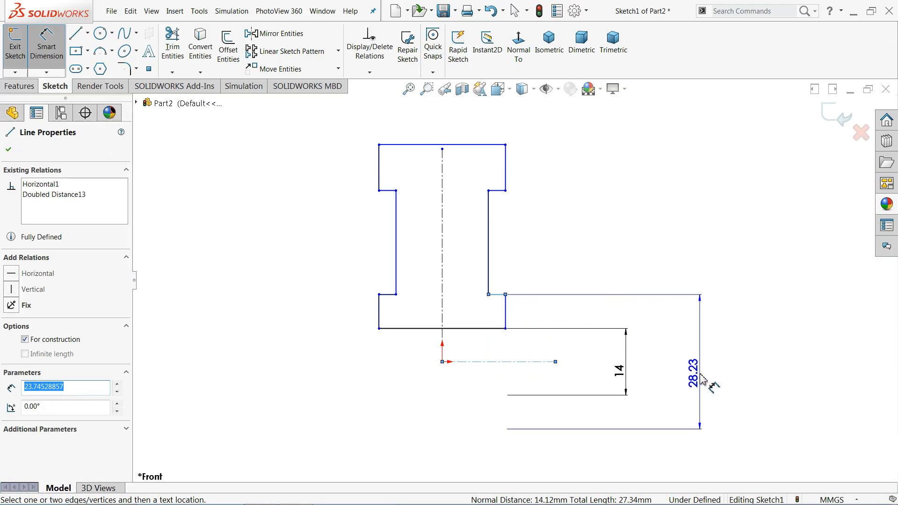
{"action": "left_click", "coordinate": [701, 378]}
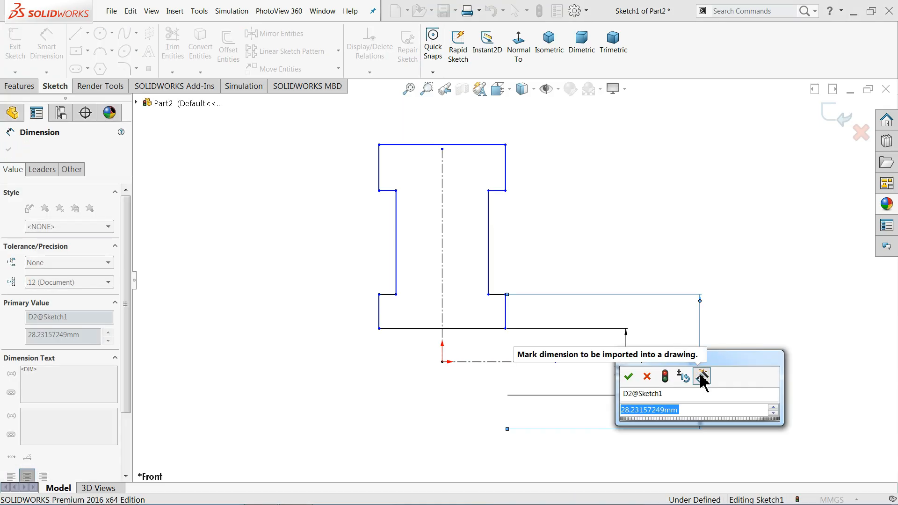
{"action": "type", "text": "30"}
{"action": "key", "text": "Return"}
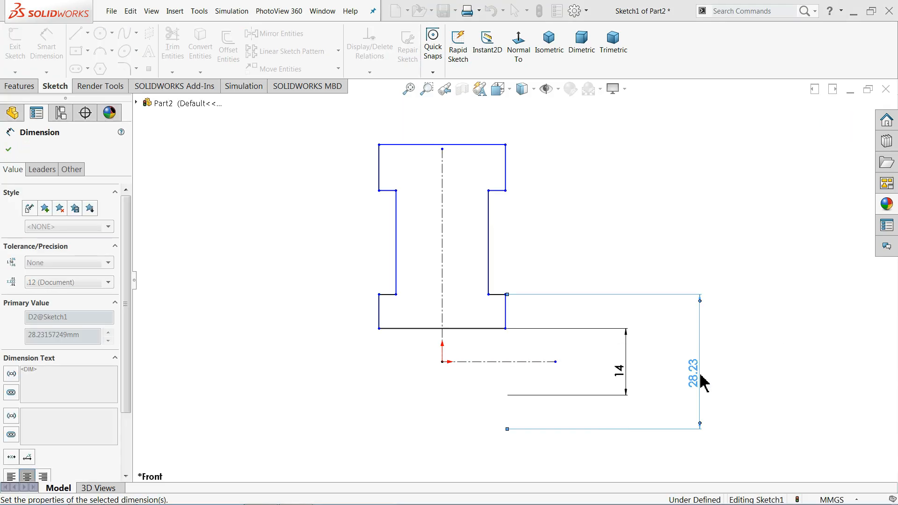
- Add a 70 mm diameter dimension between the profile's upper short horizontal line and the horizontal centerline
{"action": "left_click", "coordinate": [498, 186]}
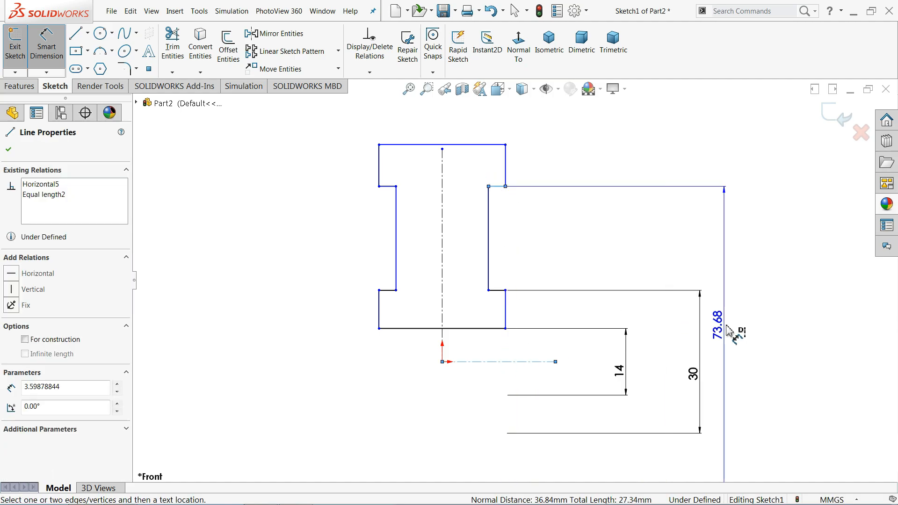
{"action": "left_click", "coordinate": [750, 329]}
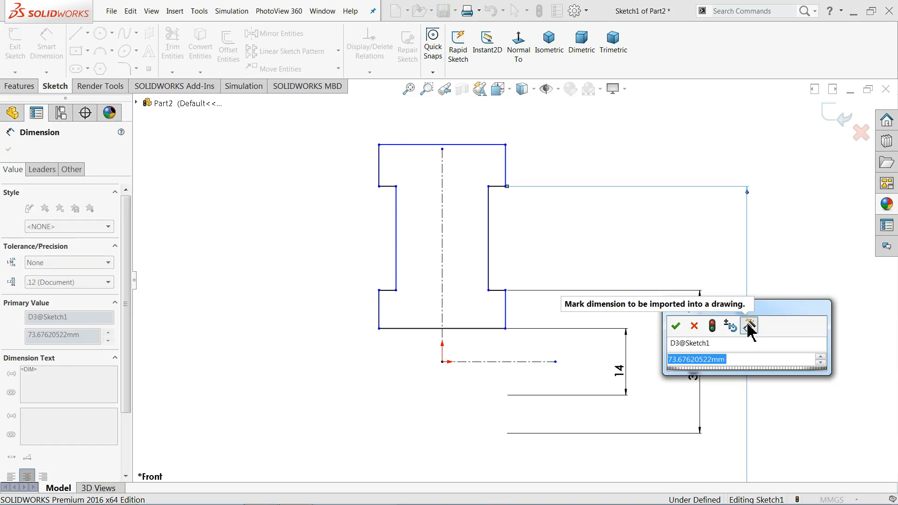
{"action": "type", "text": "70"}
{"action": "key", "text": "Return"}
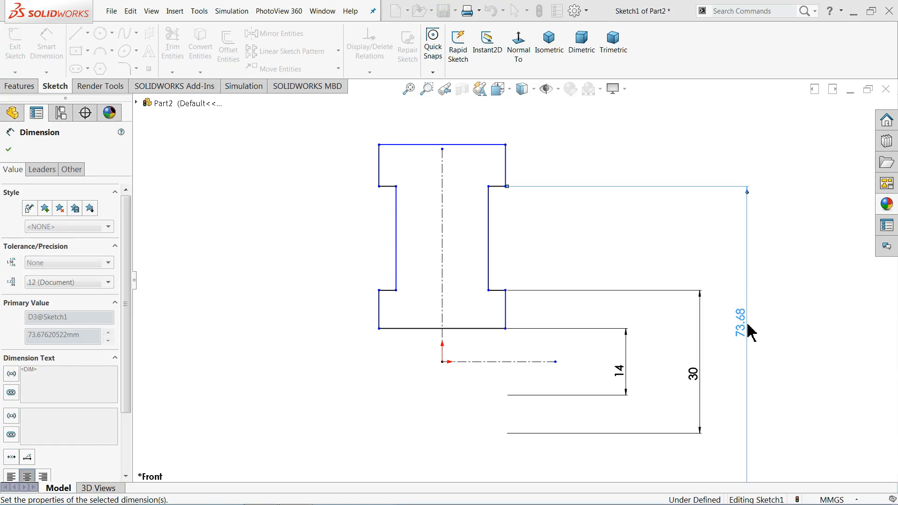
- Add a 100 mm diameter dimension between the profile's top edge and the horizontal centerline
{"action": "left_click", "coordinate": [486, 145]}
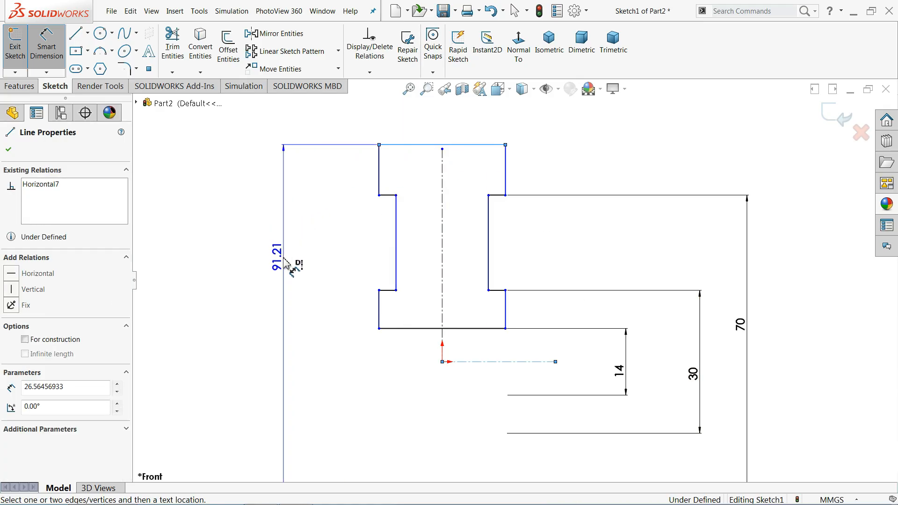
{"action": "scroll", "coordinate": [281, 294], "scroll_direction": "up", "scroll_amount": 3}
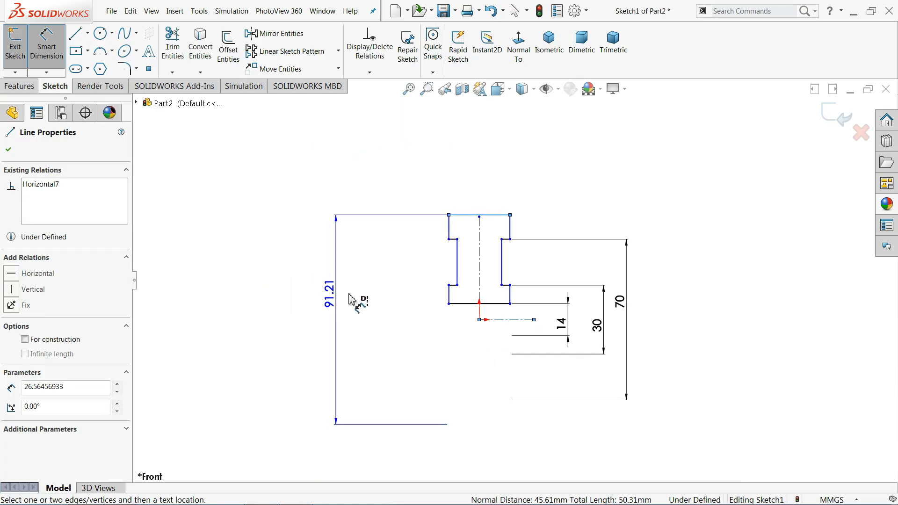
{"action": "scroll", "coordinate": [374, 303], "scroll_direction": "down", "scroll_amount": 2}
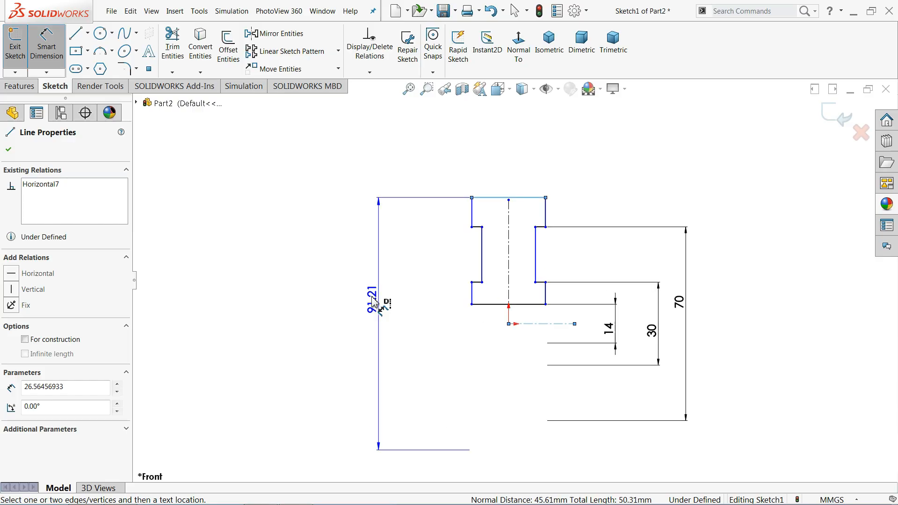
{"action": "left_click", "coordinate": [374, 304]}
{"action": "type", "text": "10"}
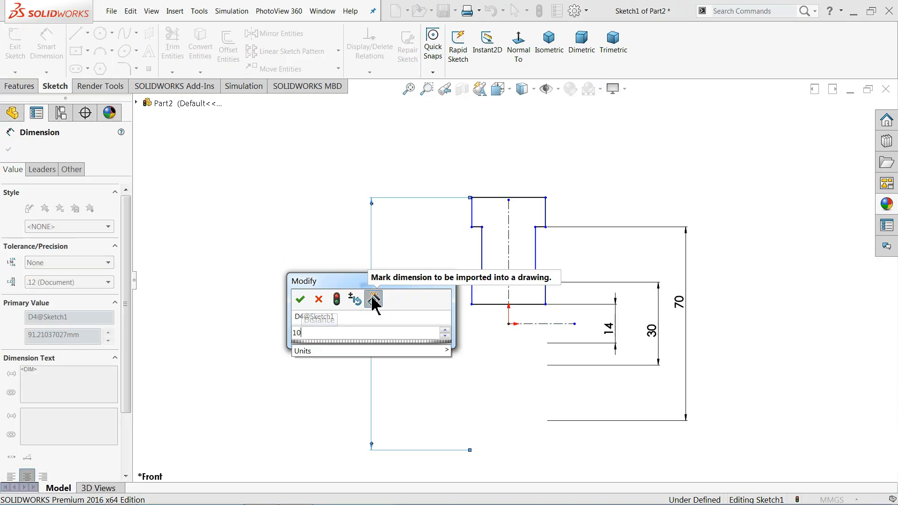
{"action": "type", "text": "0"}
{"action": "key", "text": "Return"}
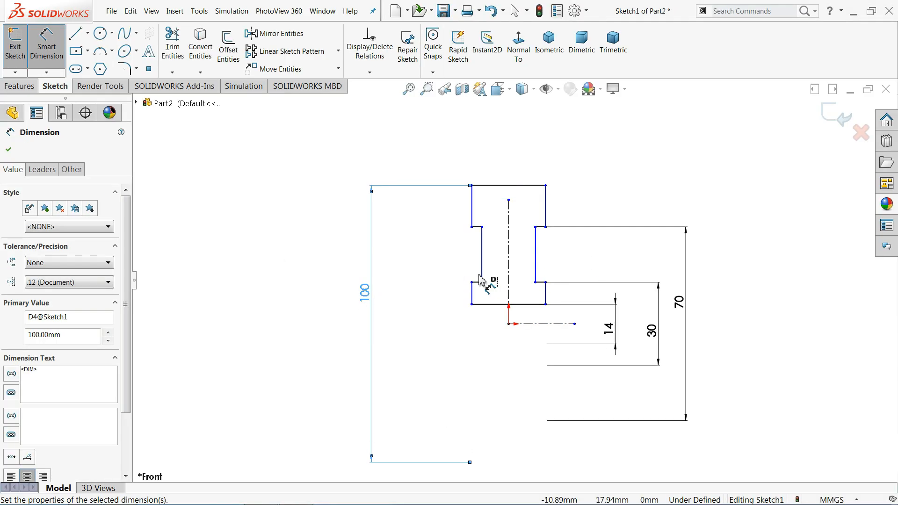
- Dimension the width of the profile's top edge as 28 mm
{"action": "left_click", "coordinate": [465, 168]}
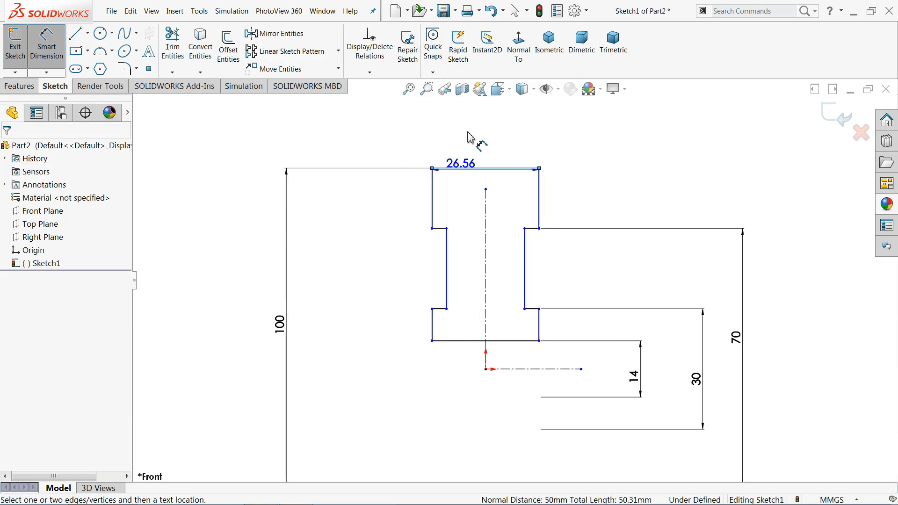
{"action": "left_click", "coordinate": [470, 133]}
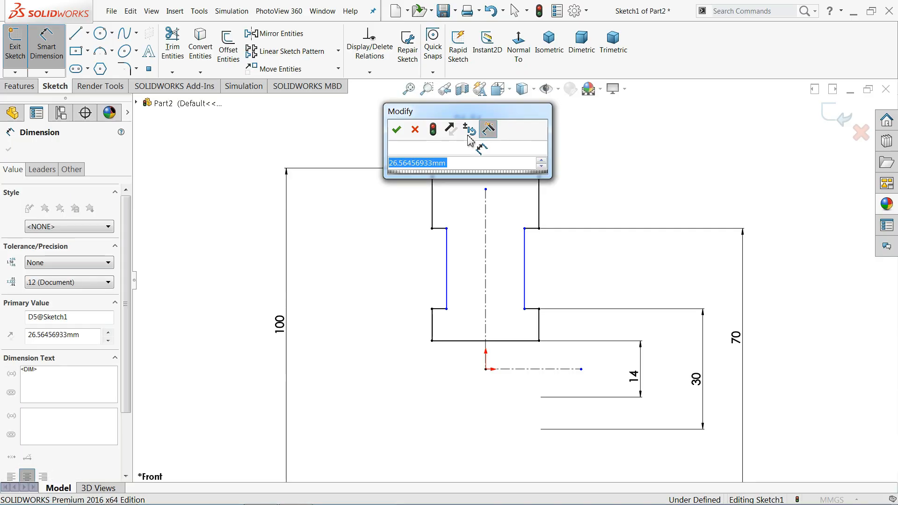
{"action": "type", "text": "28"}
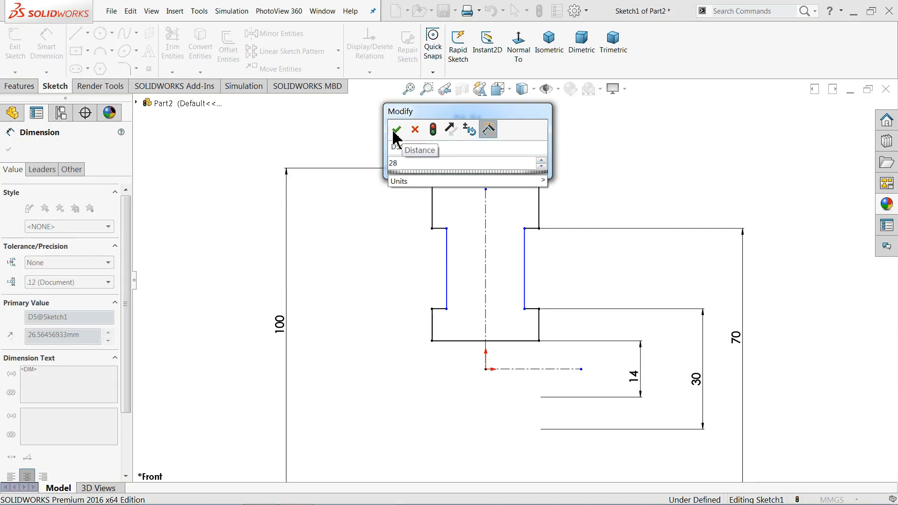
{"action": "left_click", "coordinate": [395, 131]}
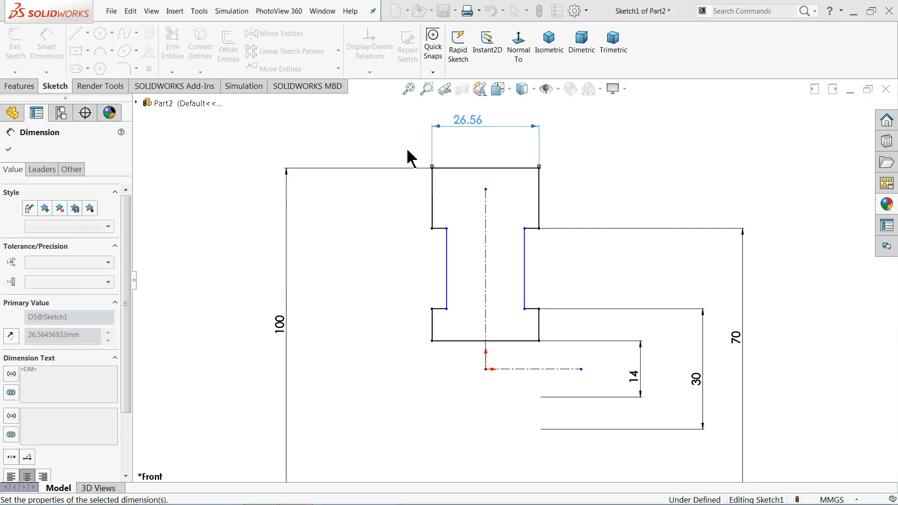
- Dimension the upper short horizontal step line as 3 mm and exit the sketch
{"action": "left_click", "coordinate": [537, 229]}
{"action": "left_click", "coordinate": [565, 207]}
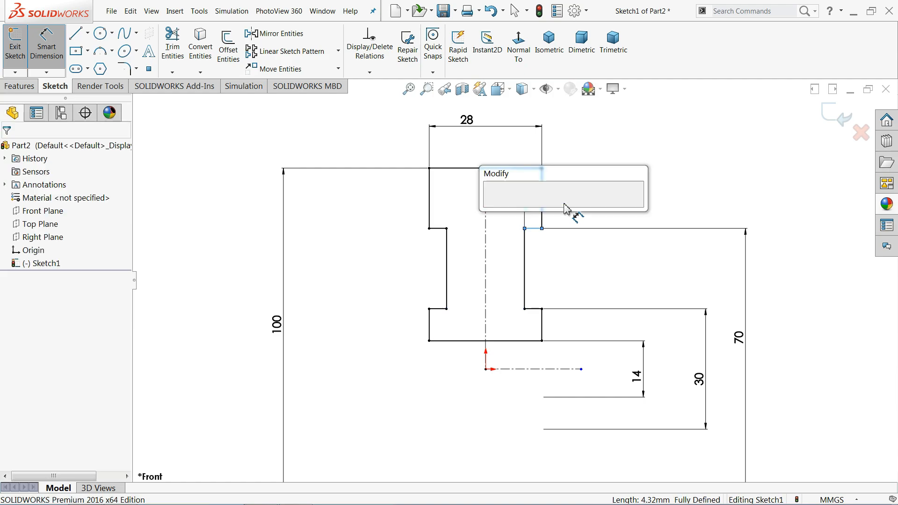
{"action": "left_click", "coordinate": [491, 204]}
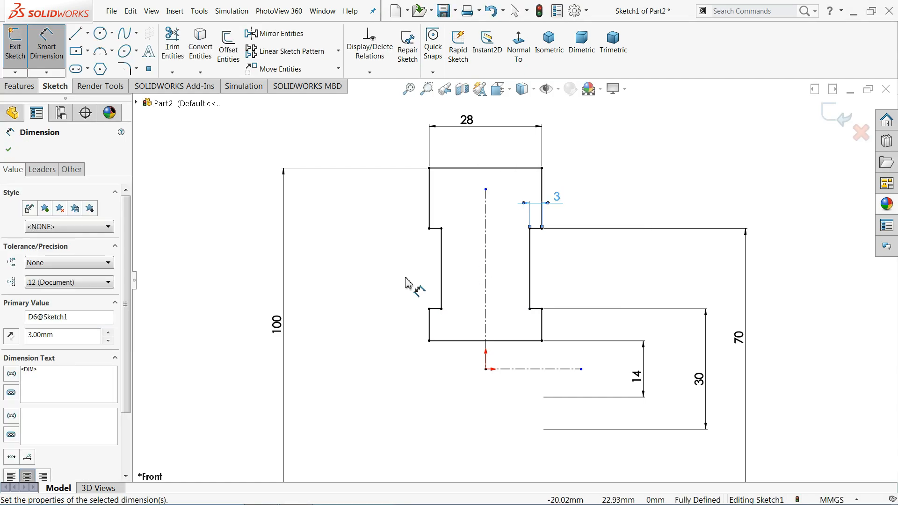
{"action": "scroll", "coordinate": [406, 283], "scroll_direction": "up", "scroll_amount": 4}
{"action": "scroll", "coordinate": [411, 284], "scroll_direction": "down", "scroll_amount": 2}
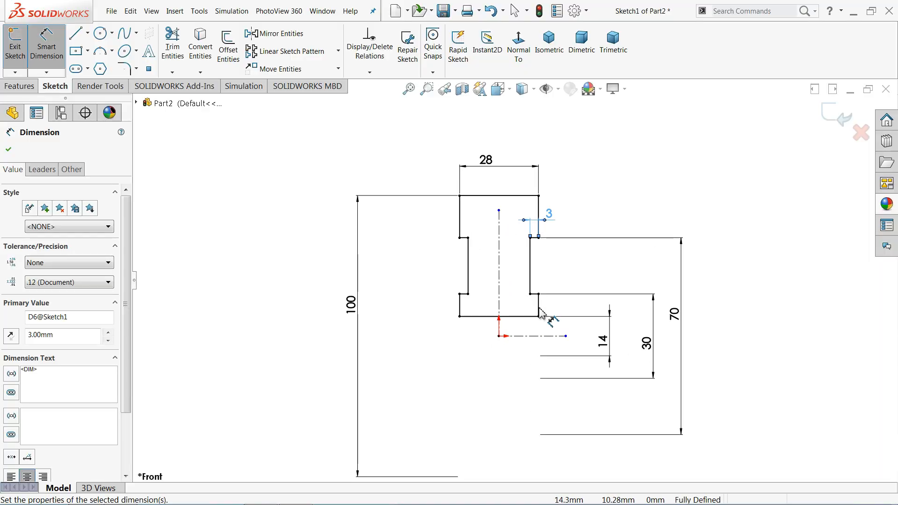
{"action": "left_click", "coordinate": [832, 119]}
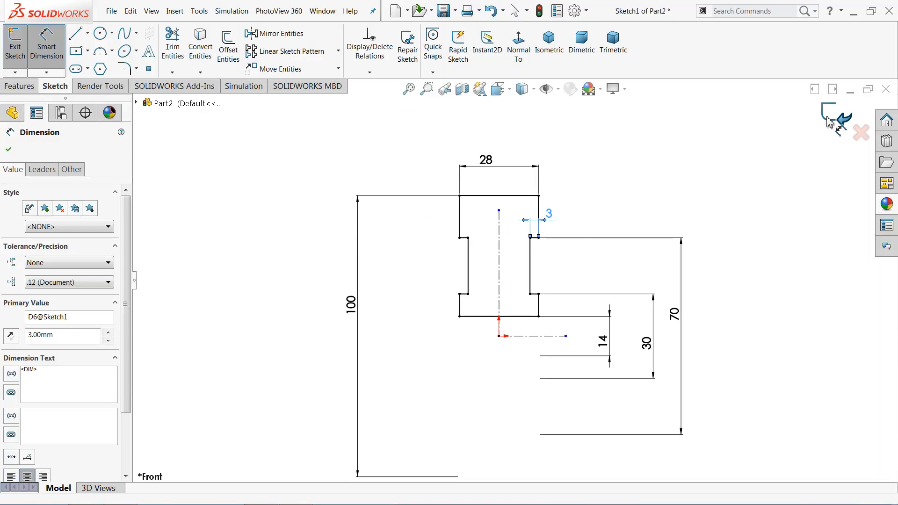
- Revolve the profile 360 degrees about the horizontal centerline to create a solid wheel
{"action": "left_click", "coordinate": [23, 91]}
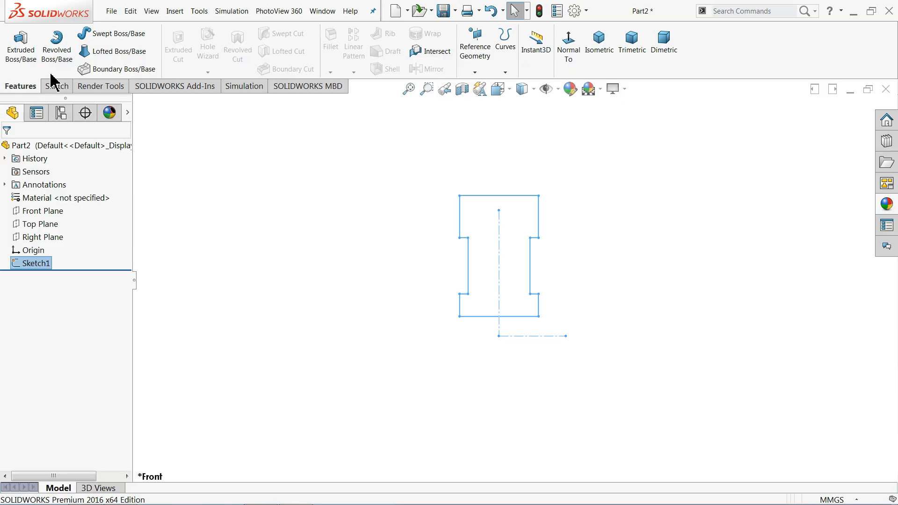
{"action": "left_click", "coordinate": [67, 67]}
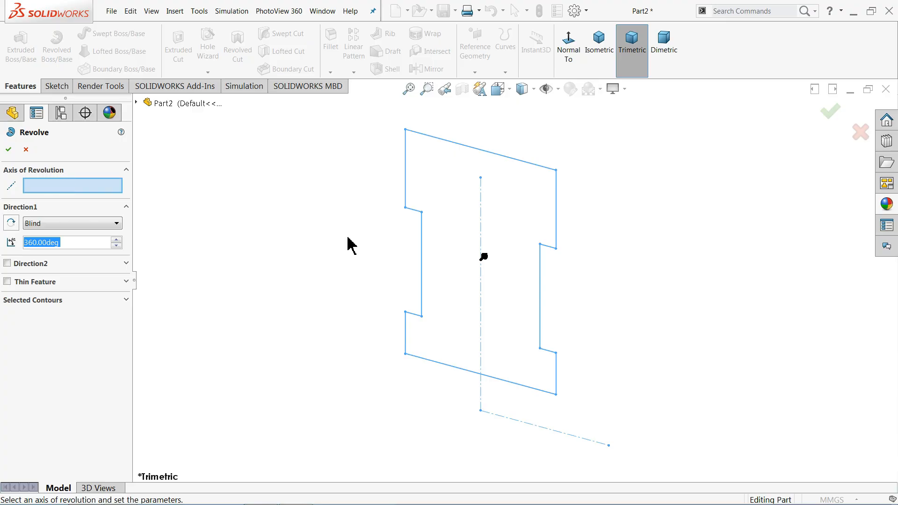
{"action": "scroll", "coordinate": [348, 238], "scroll_direction": "up", "scroll_amount": 3}
{"action": "scroll", "coordinate": [536, 340], "scroll_direction": "down", "scroll_amount": 2}
{"action": "left_click", "coordinate": [527, 376]}
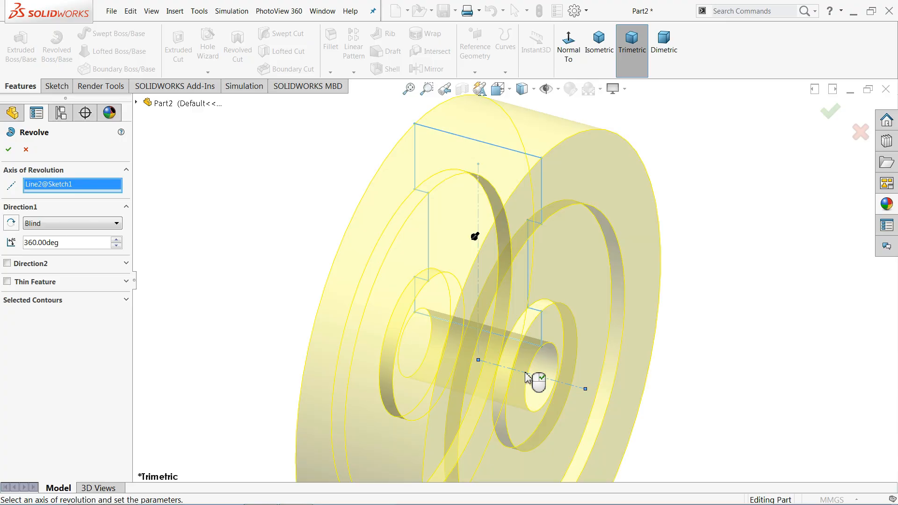
{"action": "scroll", "coordinate": [533, 374], "scroll_direction": "up", "scroll_amount": 3}
{"action": "middle_click_drag", "start_coordinate": [654, 318], "coordinate": [569, 334]}
{"action": "scroll", "coordinate": [522, 318], "scroll_direction": "down", "scroll_amount": 3}
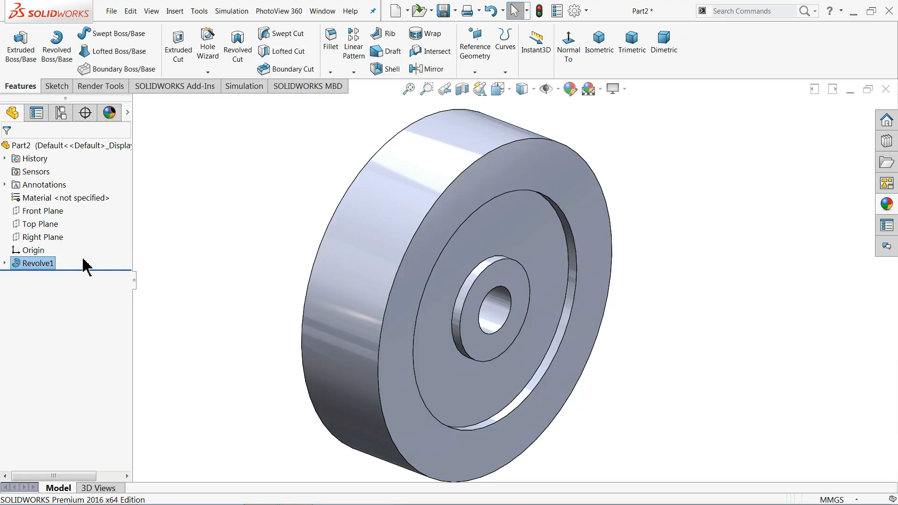
{"action": "left_click", "coordinate": [182, 228]}
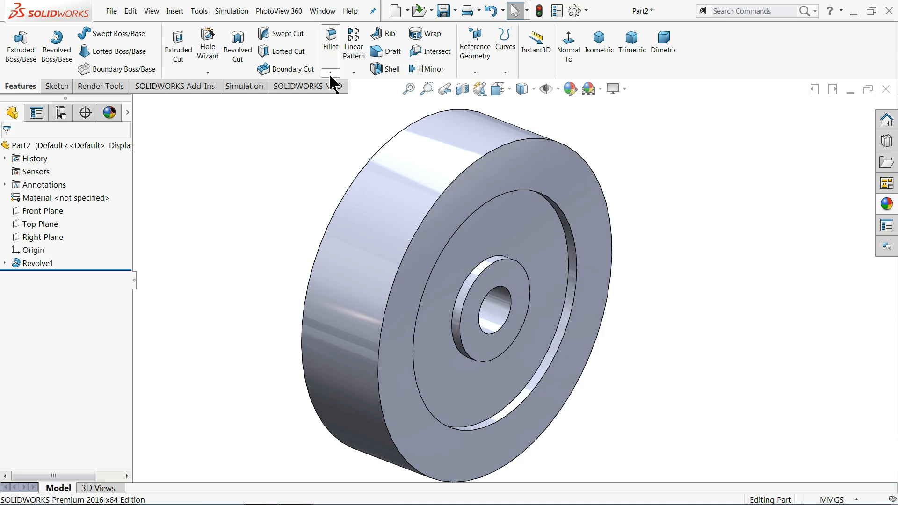
- Set up a 1 mm fillet on the wheel's outer rim face and one side's ring face, recessed face and hub edge
{"action": "left_click", "coordinate": [330, 57]}
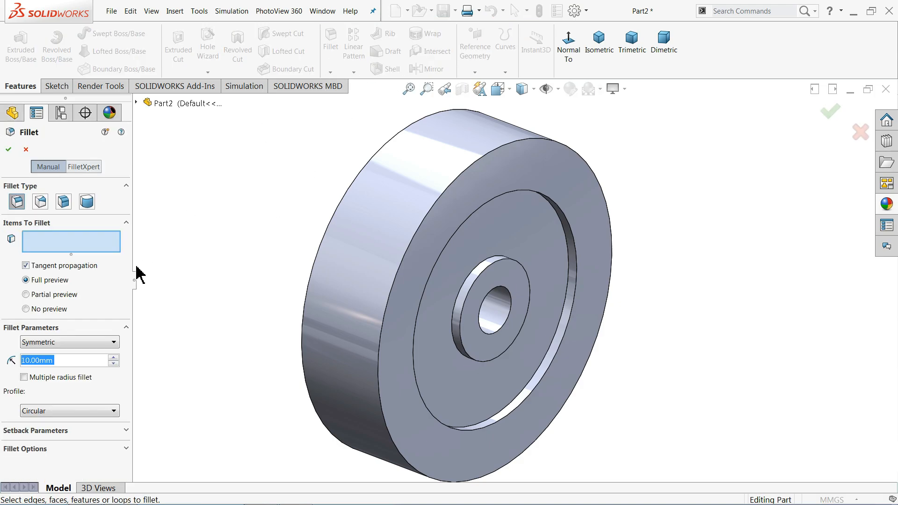
{"action": "type", "text": "1"}
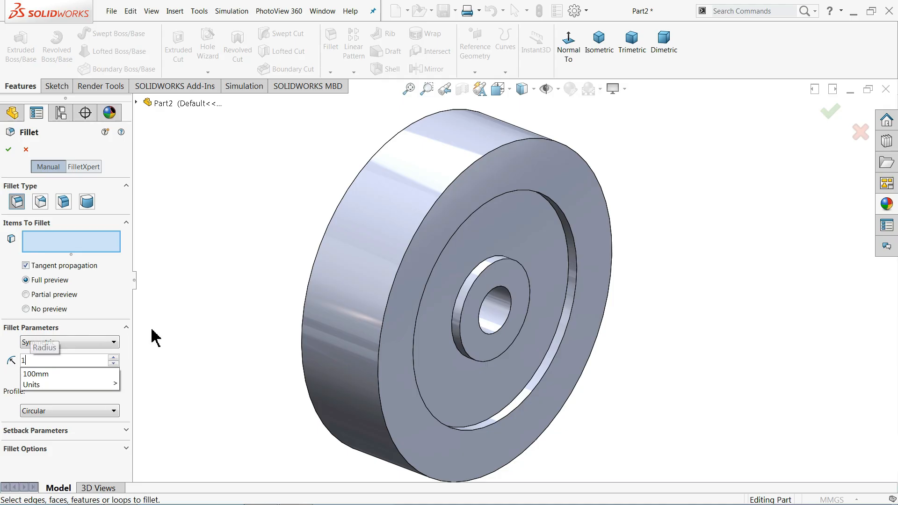
{"action": "key", "text": "Return"}
{"action": "left_click", "coordinate": [390, 266]}
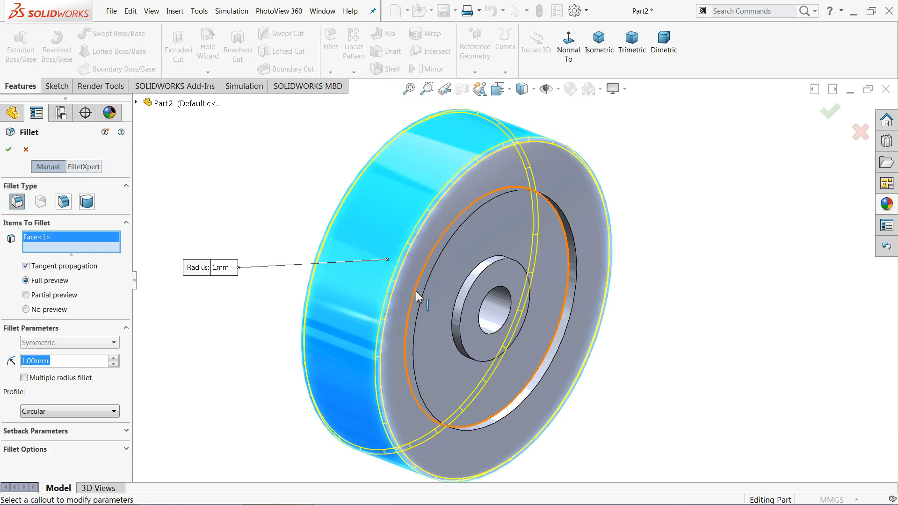
{"action": "left_click", "coordinate": [416, 290]}
{"action": "left_click", "coordinate": [444, 295]}
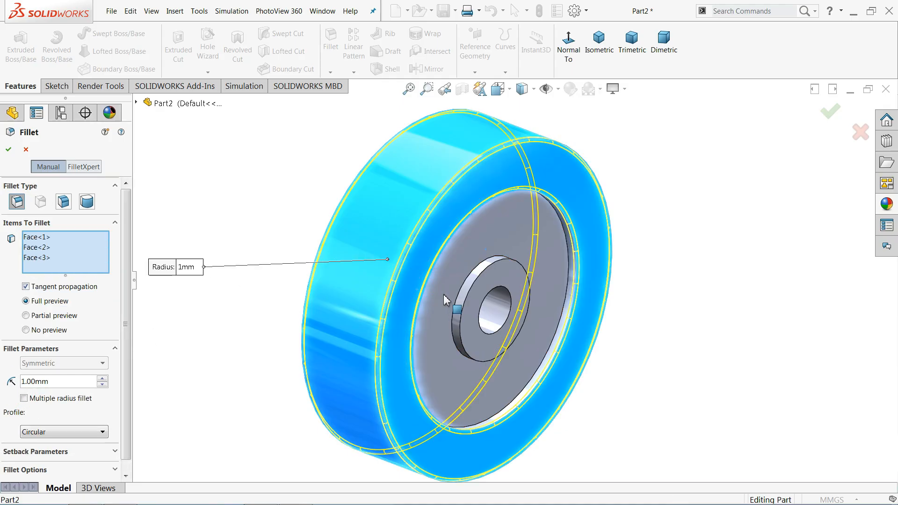
{"action": "left_click", "coordinate": [462, 318]}
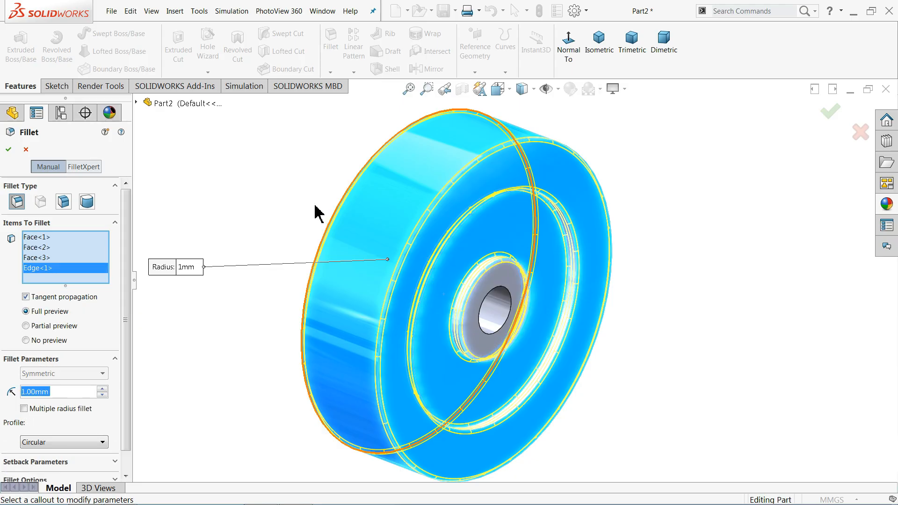
- Add the opposite side's ring face, recessed face and hub edge to the fillet and apply it
{"action": "middle_click_drag", "start_coordinate": [315, 206], "coordinate": [397, 234]}
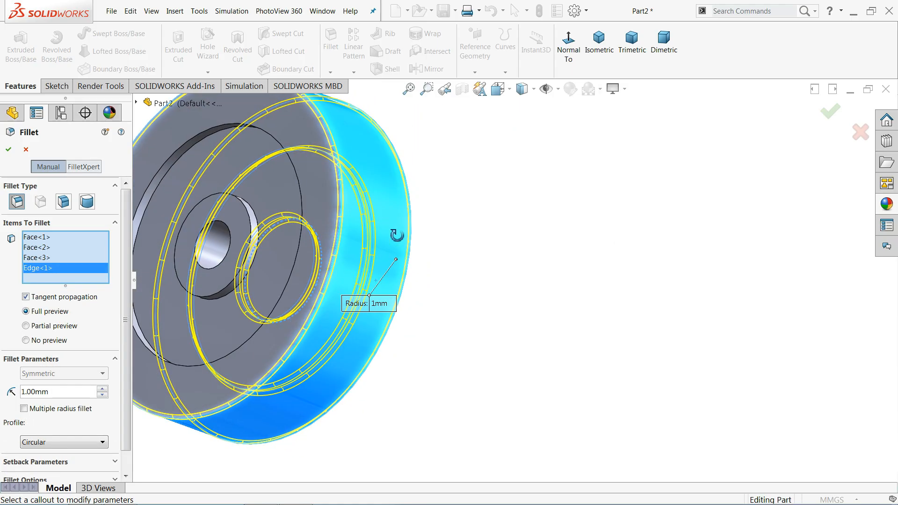
{"action": "left_click", "coordinate": [317, 209]}
{"action": "left_click", "coordinate": [282, 199]}
{"action": "left_click", "coordinate": [252, 226]}
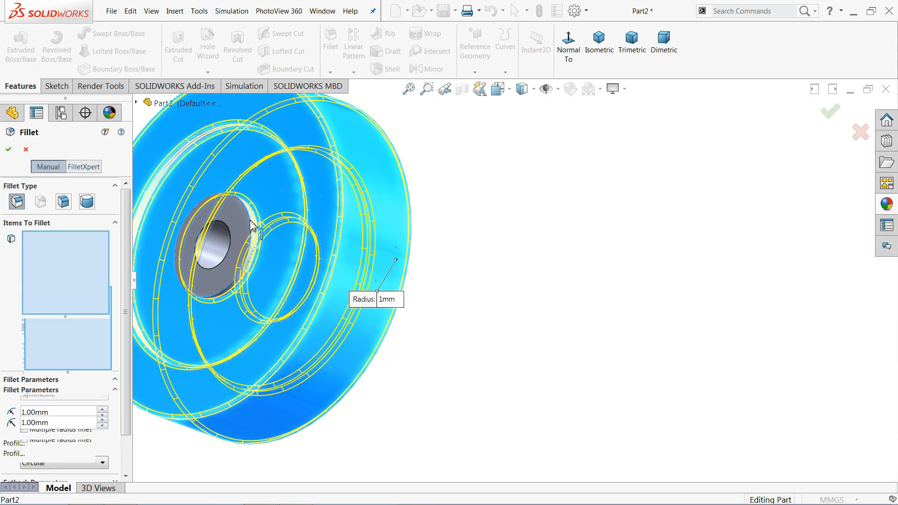
{"action": "scroll", "coordinate": [276, 249], "scroll_direction": "up", "scroll_amount": 3}
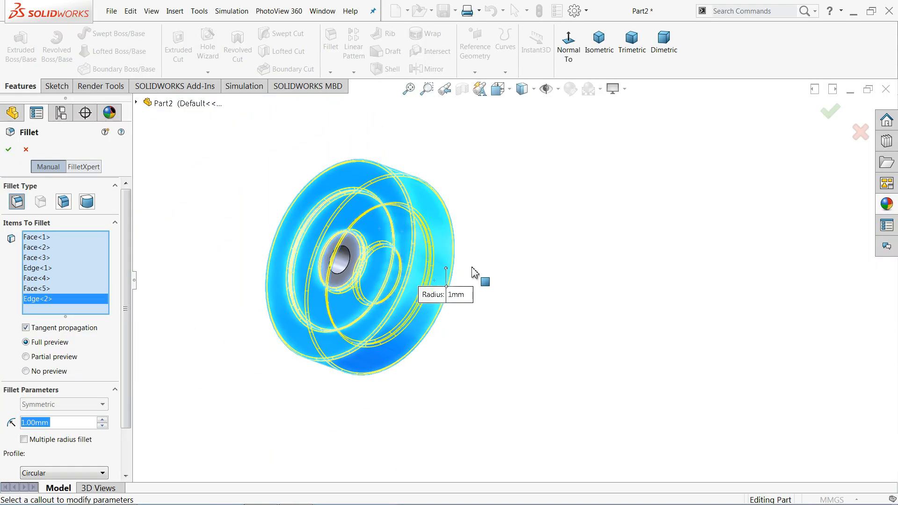
{"action": "middle_click_drag", "start_coordinate": [472, 268], "coordinate": [368, 223]}
{"action": "scroll", "coordinate": [369, 224], "scroll_direction": "down", "scroll_amount": 2}
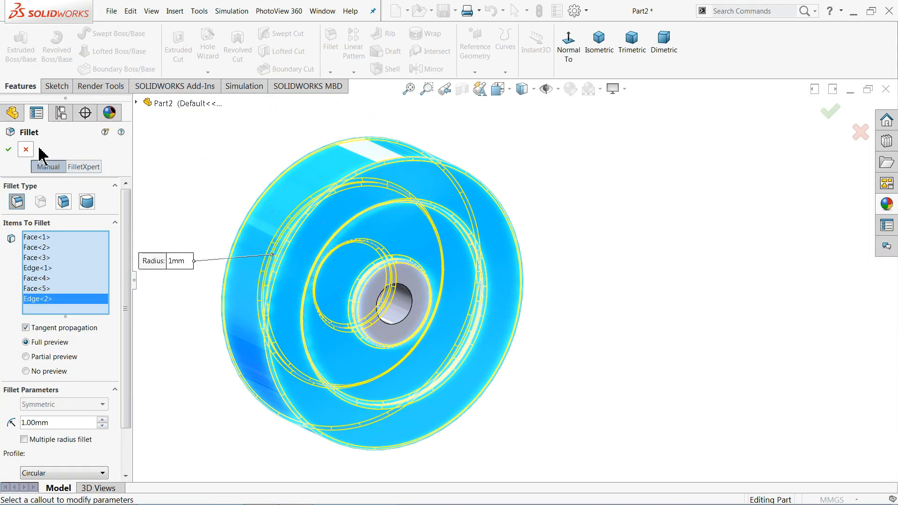
{"action": "left_click", "coordinate": [9, 149]}
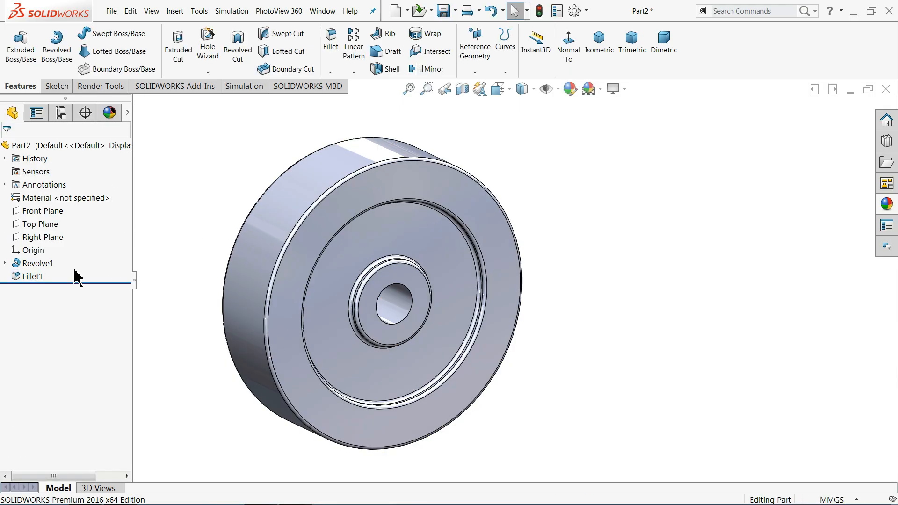
- Apply the cast iron appearance from the Metal > Iron library to the whole wheel part
{"action": "left_click", "coordinate": [63, 148]}
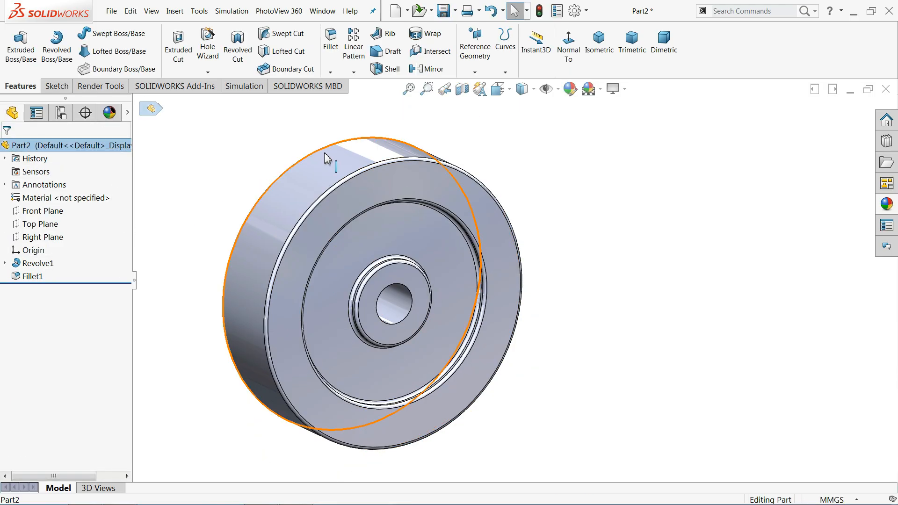
{"action": "left_click", "coordinate": [886, 204]}
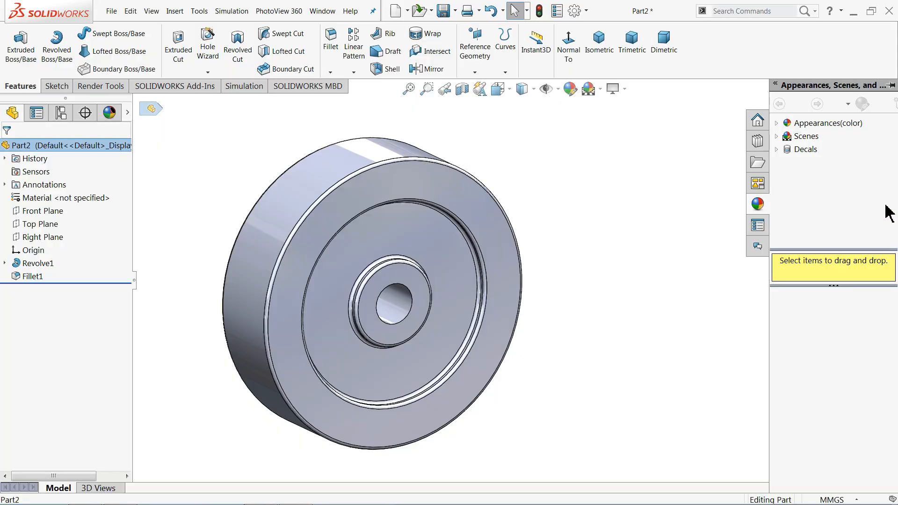
{"action": "double_click", "coordinate": [789, 125]}
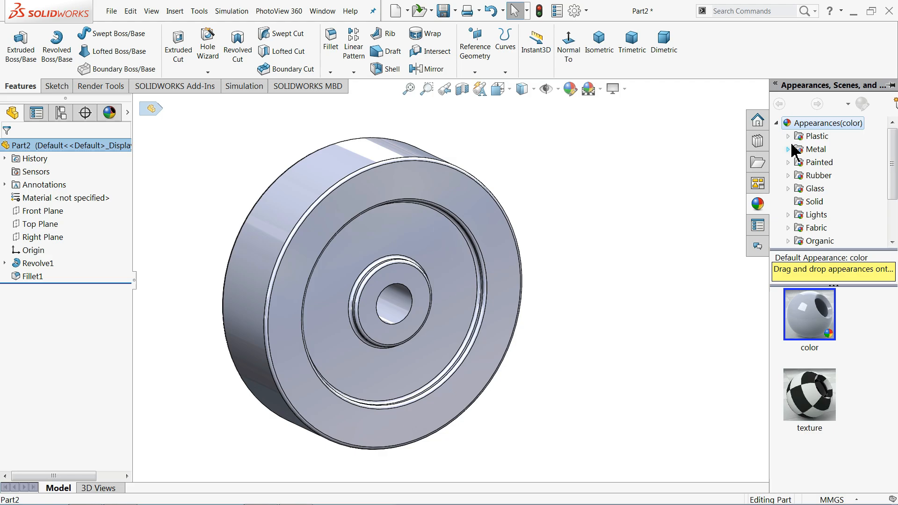
{"action": "scroll", "coordinate": [802, 208], "scroll_direction": "down", "scroll_amount": 2}
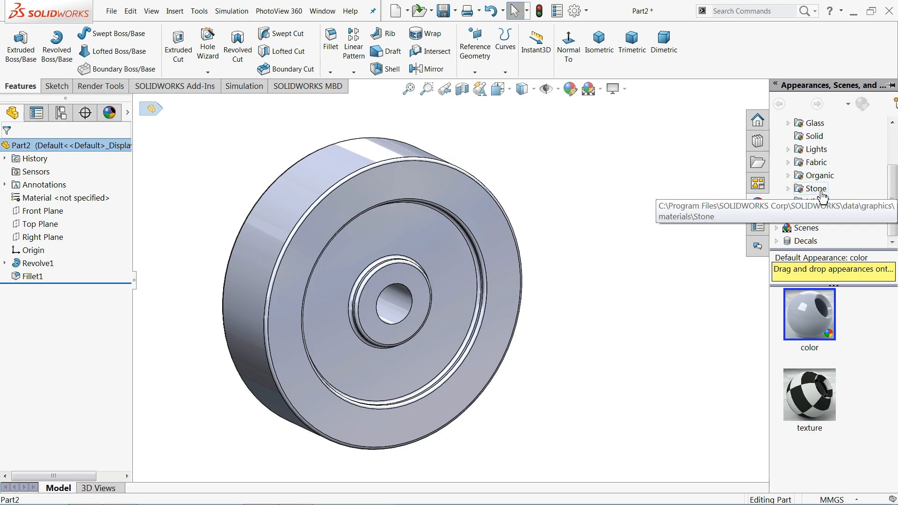
{"action": "scroll", "coordinate": [815, 189], "scroll_direction": "up", "scroll_amount": 2}
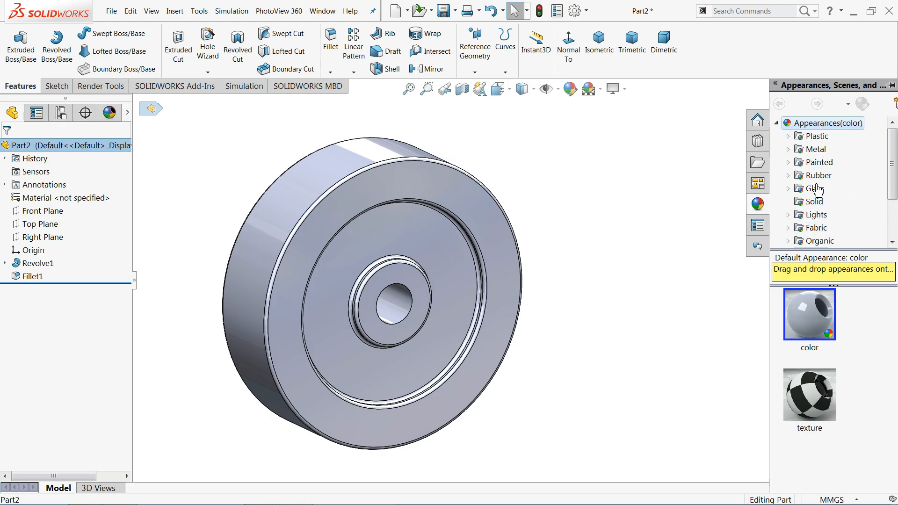
{"action": "left_click", "coordinate": [788, 149]}
{"action": "scroll", "coordinate": [826, 227], "scroll_direction": "down", "scroll_amount": 1}
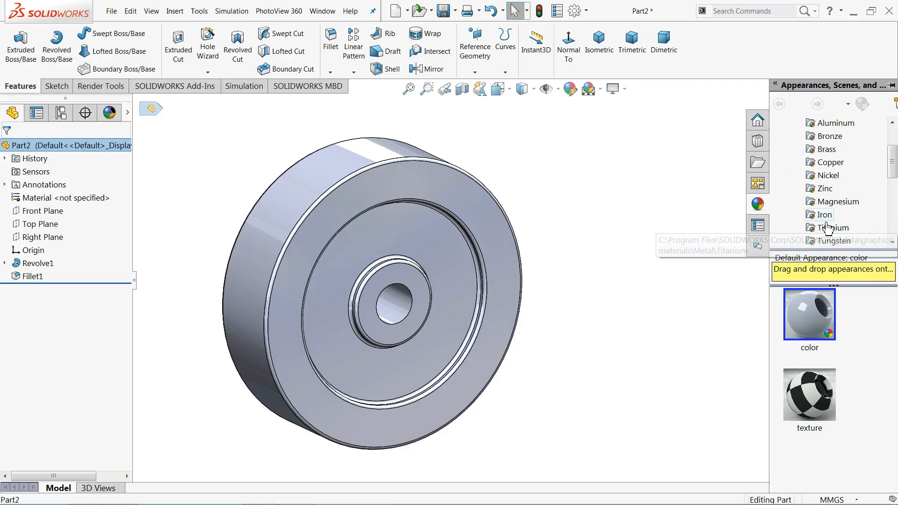
{"action": "scroll", "coordinate": [826, 359], "scroll_direction": "down", "scroll_amount": 2}
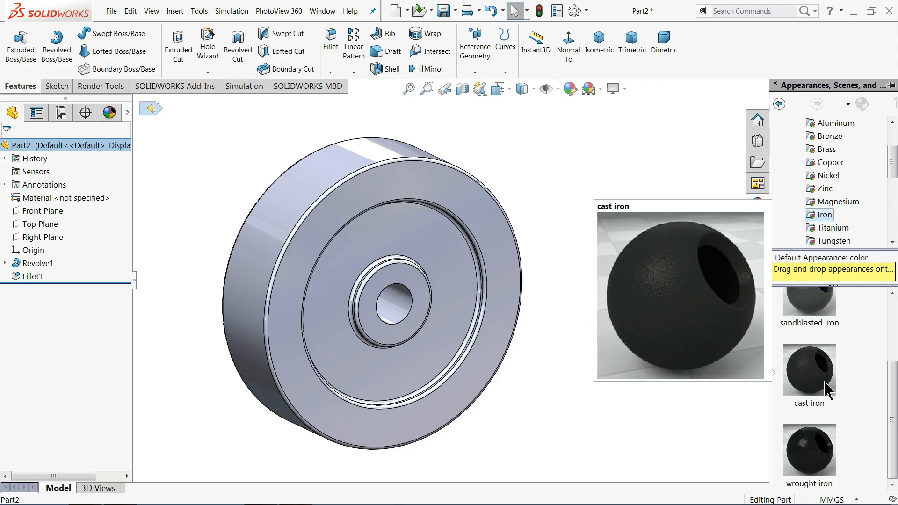
{"action": "left_click", "coordinate": [821, 369]}
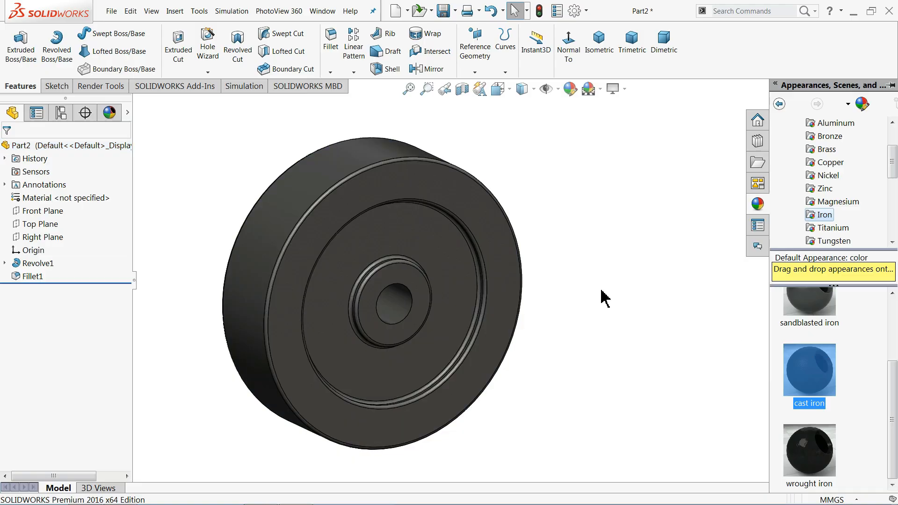
- Change the color of the part's cast iron appearance to medium grey
{"action": "left_click", "coordinate": [573, 95]}
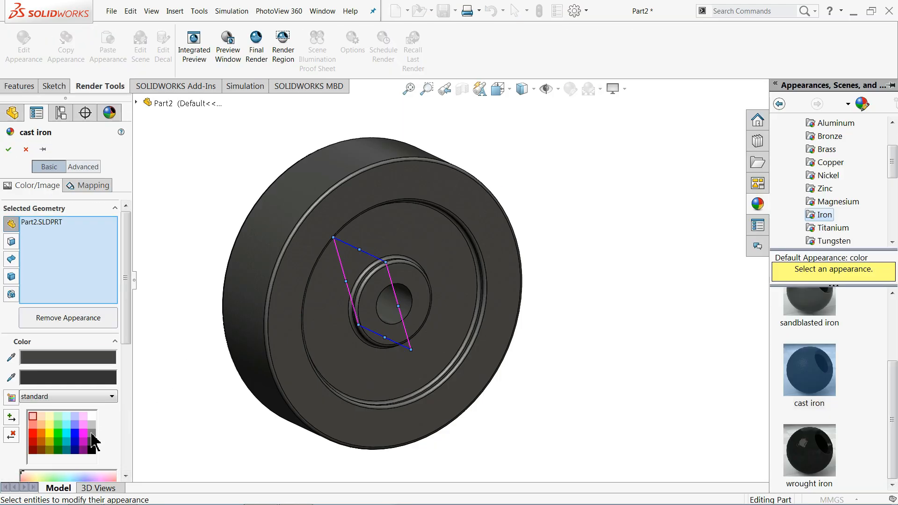
{"action": "left_click", "coordinate": [91, 434]}
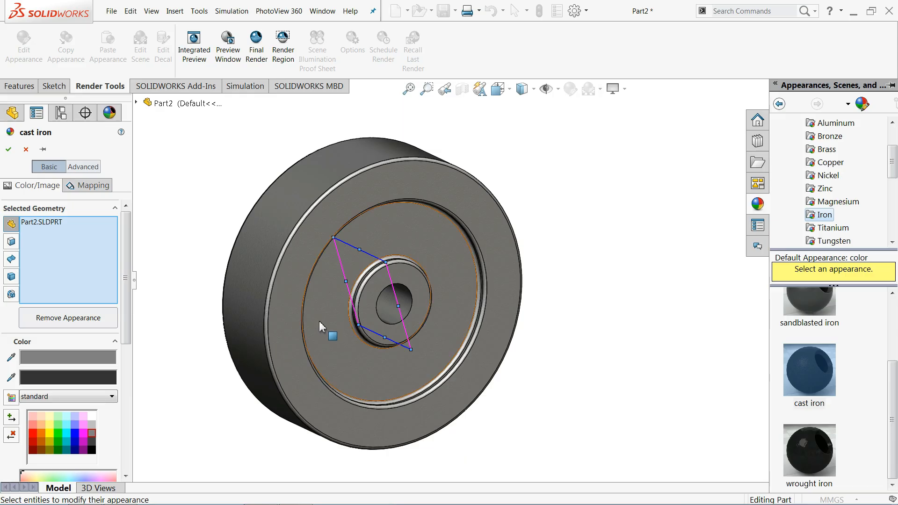
{"action": "left_click", "coordinate": [10, 150]}
- Color one side's outer ring face red and extend the color to the outer rim face and its adjoining edge fillet
{"action": "left_click", "coordinate": [368, 197]}
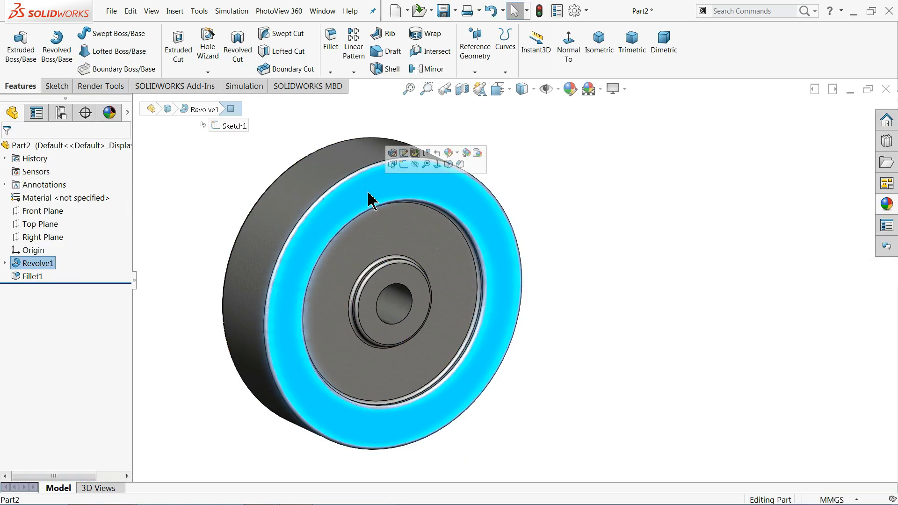
{"action": "left_click", "coordinate": [570, 88]}
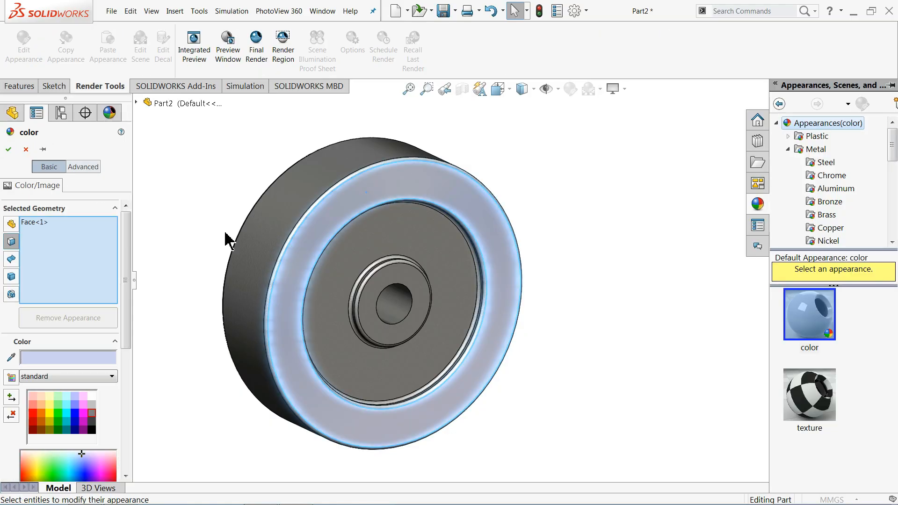
{"action": "left_click", "coordinate": [34, 414]}
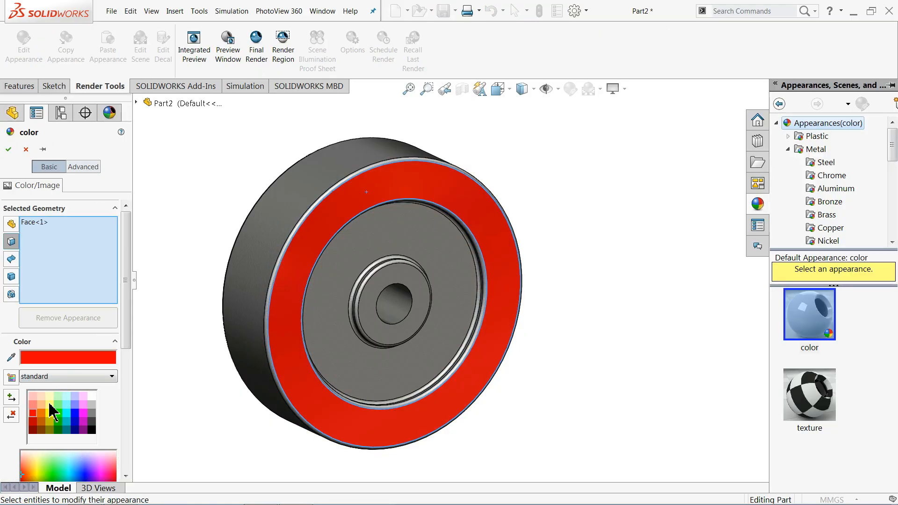
{"action": "scroll", "coordinate": [360, 216], "scroll_direction": "down", "scroll_amount": 3}
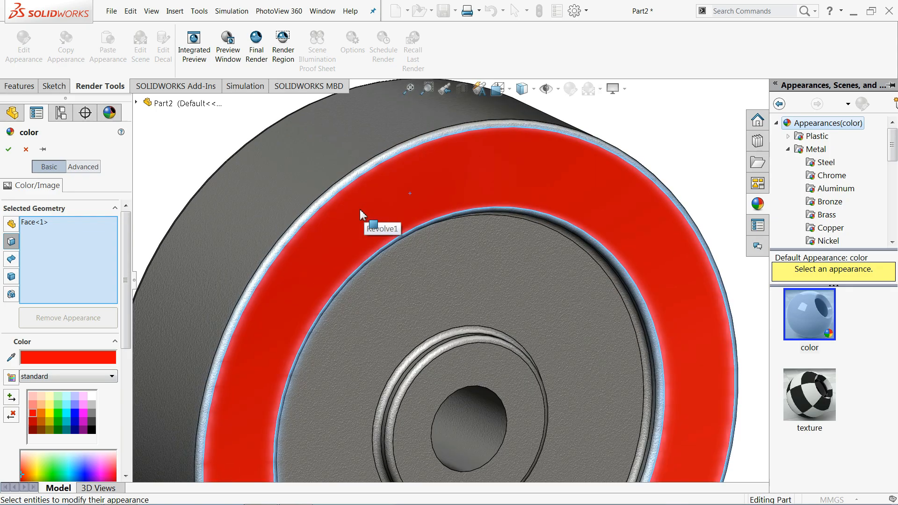
{"action": "left_click", "coordinate": [323, 171]}
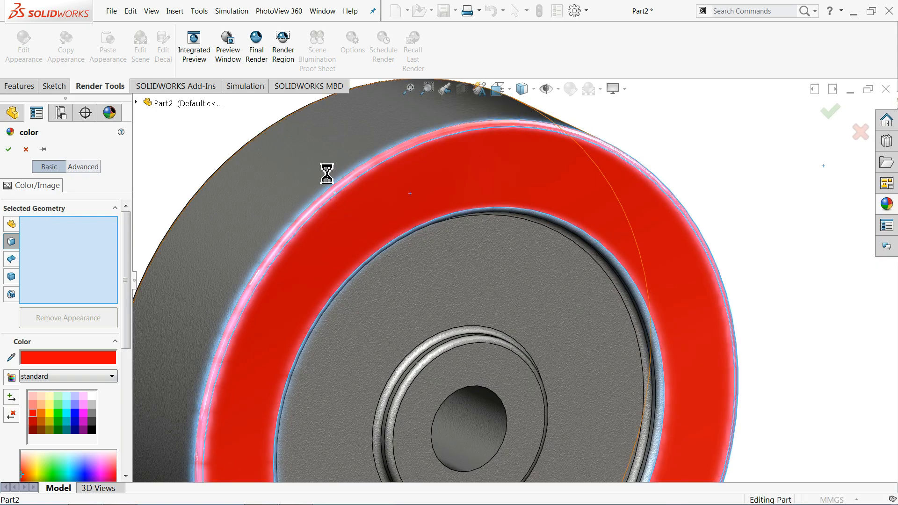
{"action": "left_click", "coordinate": [335, 193]}
- Add the opposite side's ring face and the remaining outer and inner ring edge fillets to the red color and apply it
{"action": "scroll", "coordinate": [353, 178], "scroll_direction": "up", "scroll_amount": 5}
{"action": "middle_click_drag", "start_coordinate": [353, 178], "coordinate": [511, 239]}
{"action": "scroll", "coordinate": [588, 279], "scroll_direction": "down", "scroll_amount": 4}
{"action": "left_click", "coordinate": [558, 297]}
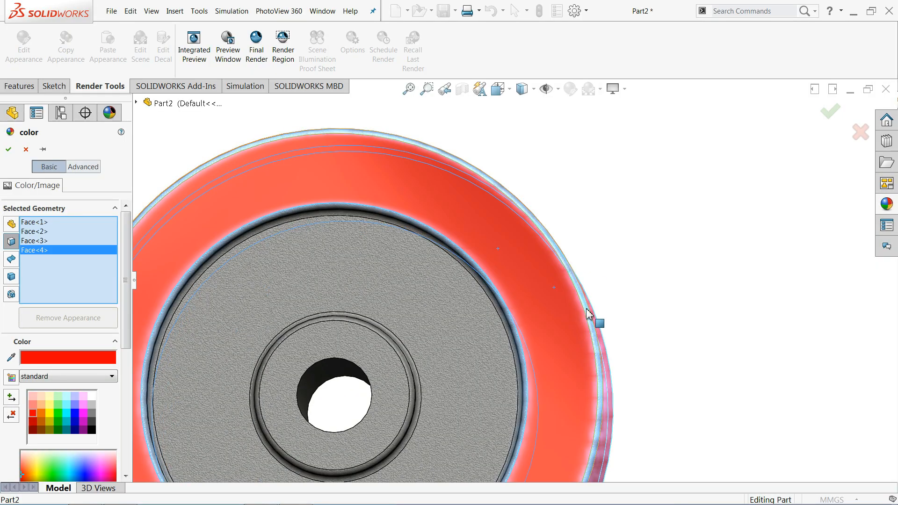
{"action": "left_click", "coordinate": [515, 336]}
{"action": "scroll", "coordinate": [617, 307], "scroll_direction": "up", "scroll_amount": 5}
{"action": "middle_click_drag", "start_coordinate": [617, 306], "coordinate": [419, 233]}
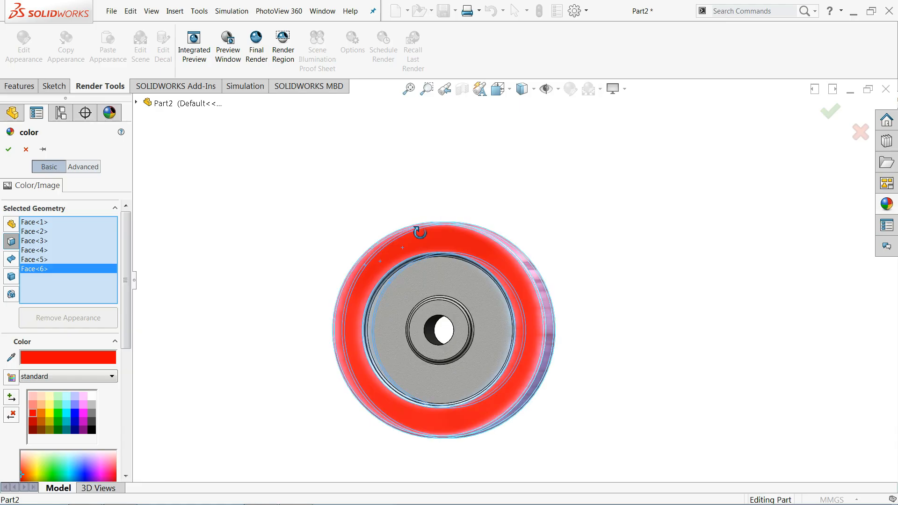
{"action": "scroll", "coordinate": [407, 262], "scroll_direction": "down", "scroll_amount": 4}
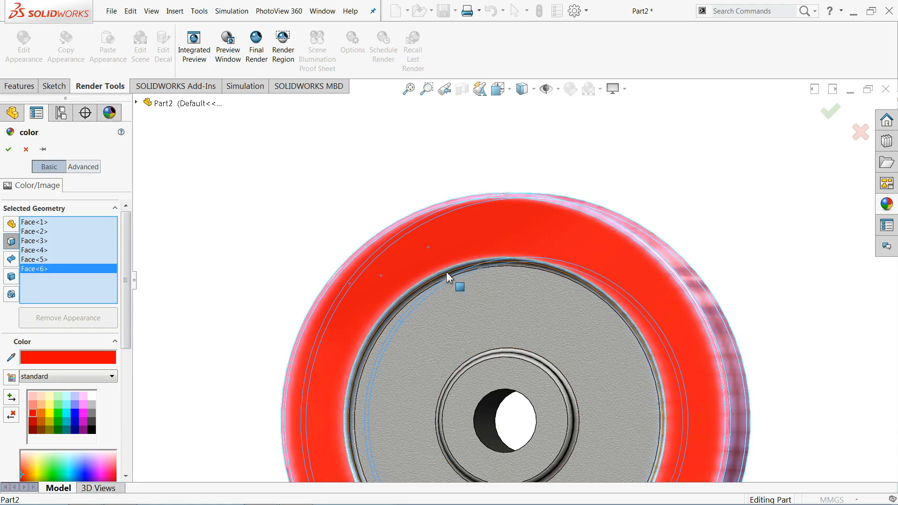
{"action": "left_click", "coordinate": [447, 275]}
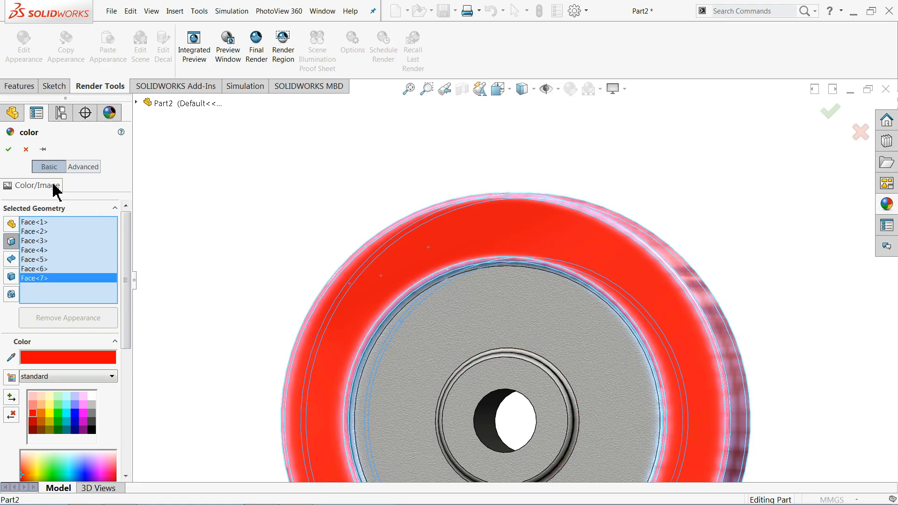
{"action": "left_click", "coordinate": [8, 149]}
- Create a Desktop folder named "Swivel caster wheel" and save the part in it as "1.Caster wheel"
{"action": "scroll", "coordinate": [328, 212], "scroll_direction": "up", "scroll_amount": 3}
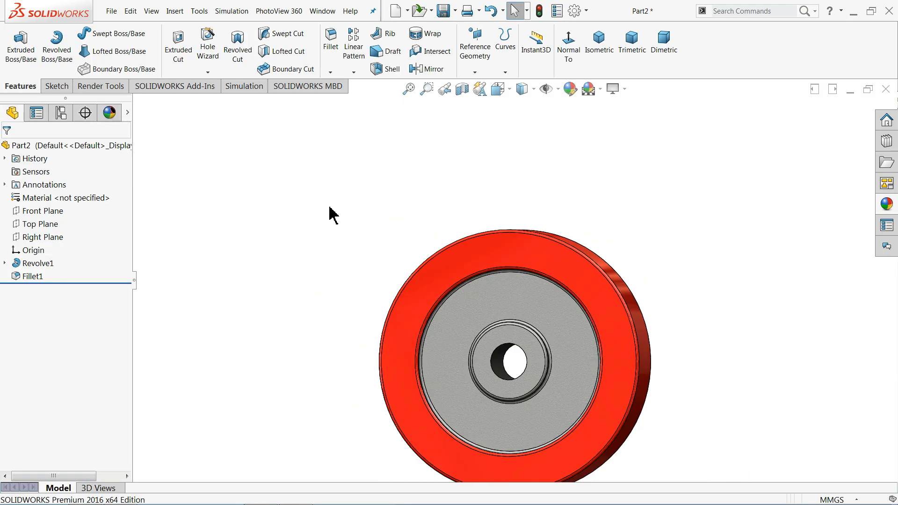
{"action": "middle_click_drag", "start_coordinate": [329, 212], "coordinate": [372, 251]}
{"action": "scroll", "coordinate": [491, 289], "scroll_direction": "up", "scroll_amount": 3}
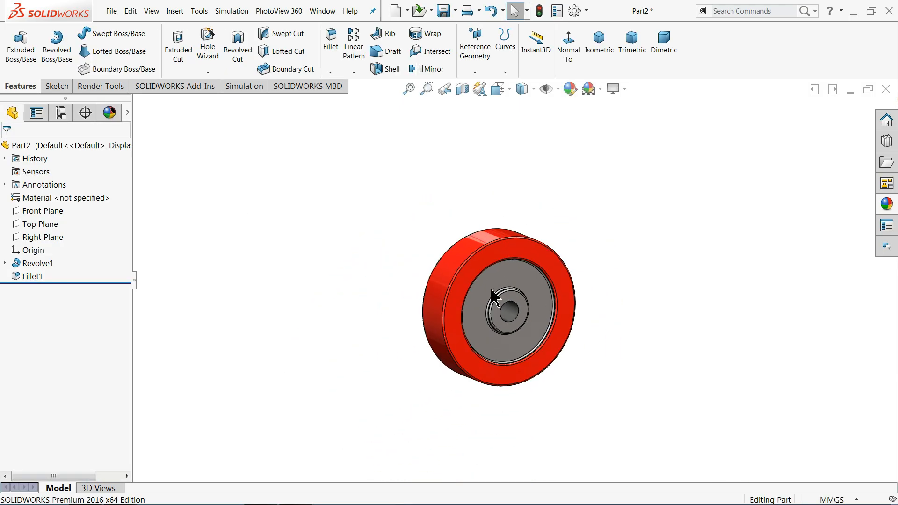
{"action": "scroll", "coordinate": [549, 295], "scroll_direction": "down", "scroll_amount": 2}
{"action": "scroll", "coordinate": [524, 309], "scroll_direction": "down", "scroll_amount": 2}
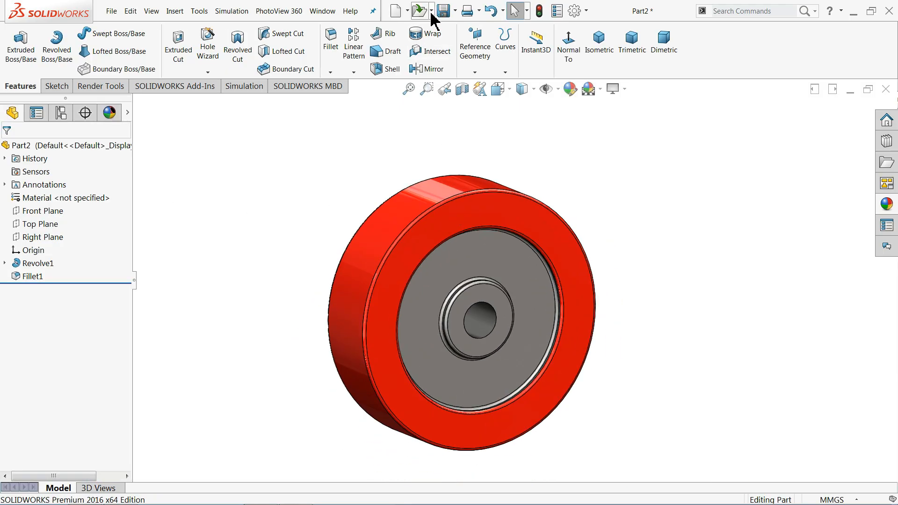
{"action": "key", "text": "ctrl+s"}
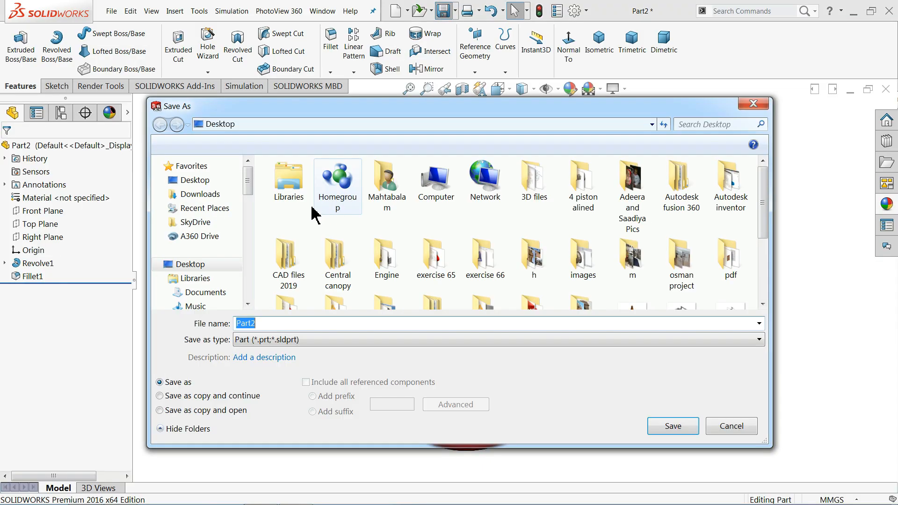
{"action": "left_click", "coordinate": [211, 183]}
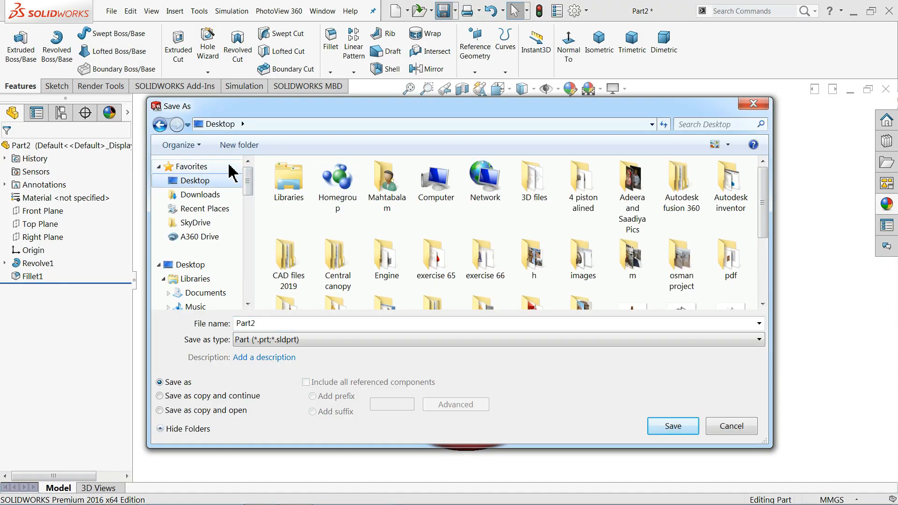
{"action": "left_click", "coordinate": [244, 146]}
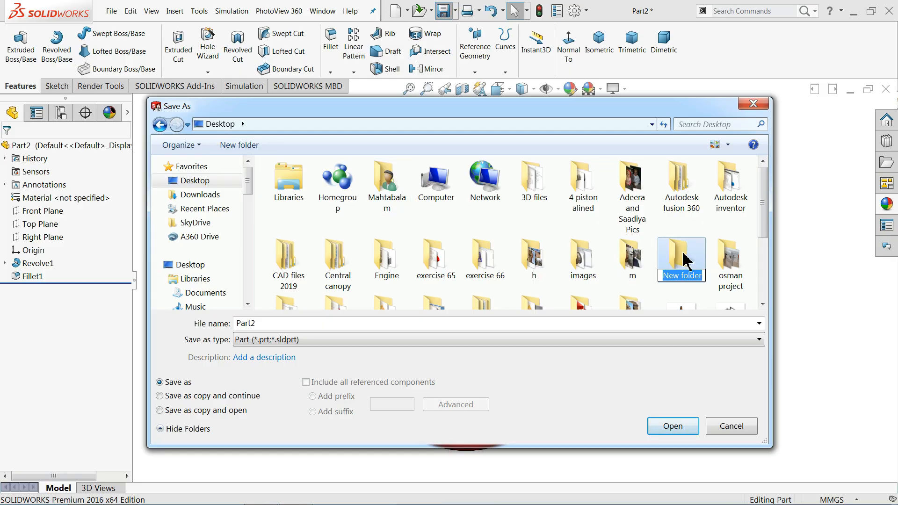
{"action": "type", "text": "Swivel caster wheel"}
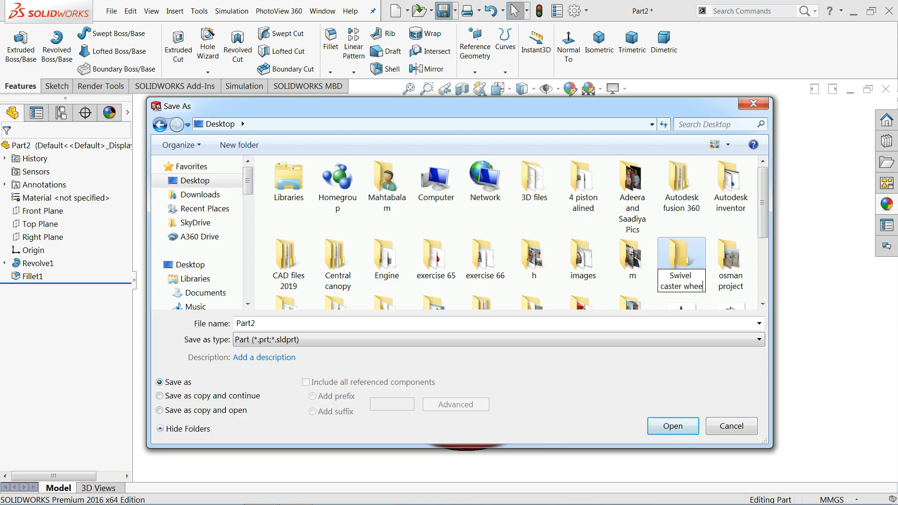
{"action": "double_click", "coordinate": [682, 253]}
{"action": "left_click", "coordinate": [320, 327]}
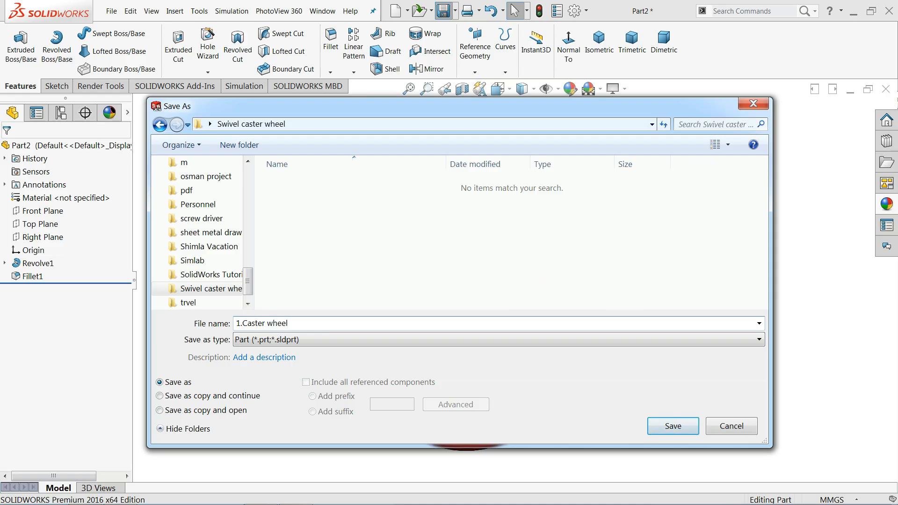
{"action": "left_click", "coordinate": [674, 426]}
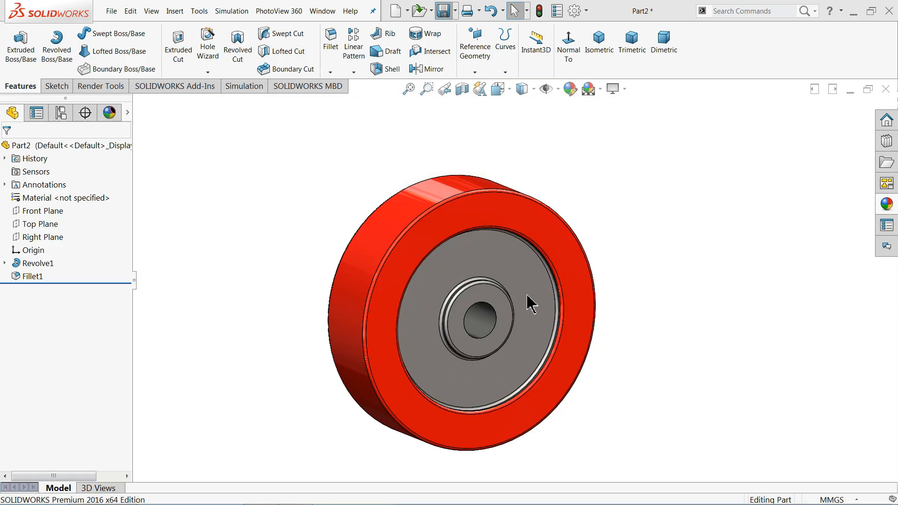
- Raise the document's shaded and wireframe image quality, then rebuild the part
{"action": "mouse_move", "coordinate": [519, 297]}
{"action": "middle_mouse_down"}
{"action": "mouse_move", "coordinate": [511, 316]}
{"action": "mouse_move", "coordinate": [516, 310]}
{"action": "mouse_move", "coordinate": [472, 296]}
{"action": "mouse_move", "coordinate": [508, 293]}
{"action": "mouse_move", "coordinate": [505, 301]}
{"action": "middle_mouse_up"}
{"action": "scroll", "coordinate": [505, 300], "scroll_direction": "down", "scroll_amount": 4}
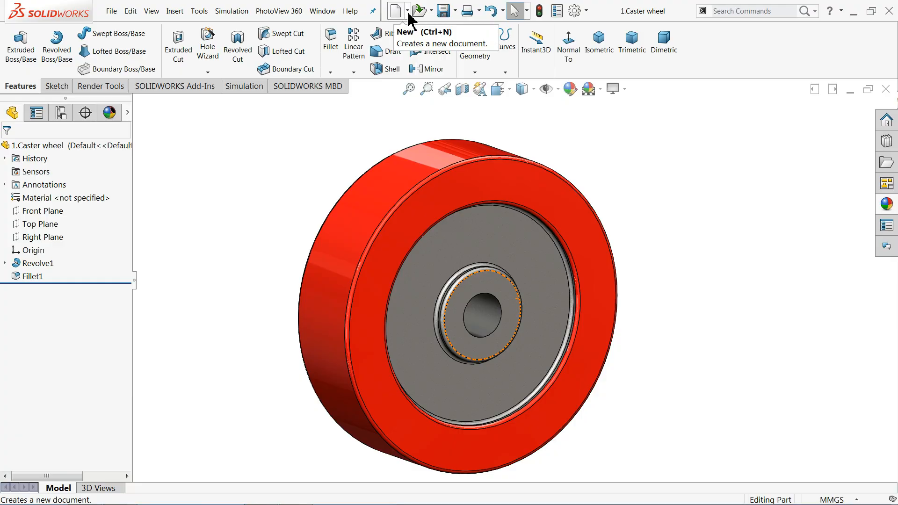
{"action": "scroll", "coordinate": [557, 248], "scroll_direction": "down", "scroll_amount": 5}
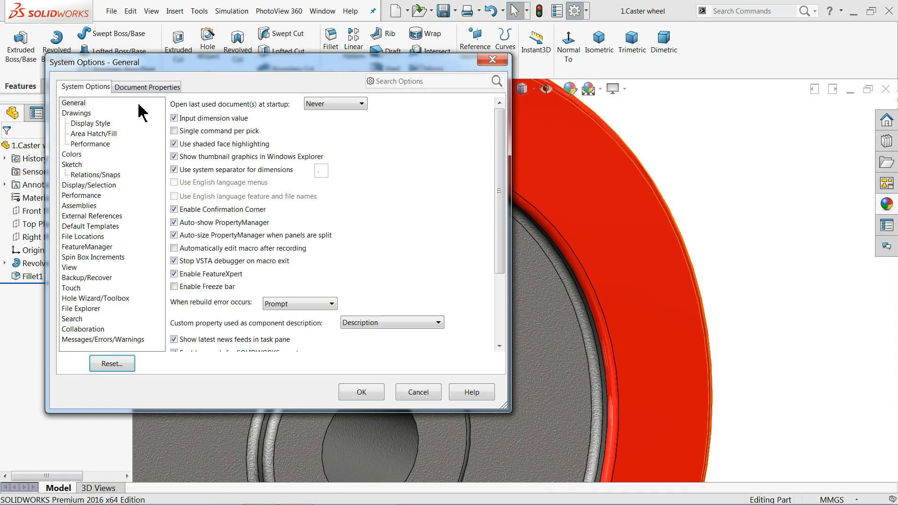
{"action": "left_click", "coordinate": [143, 87]}
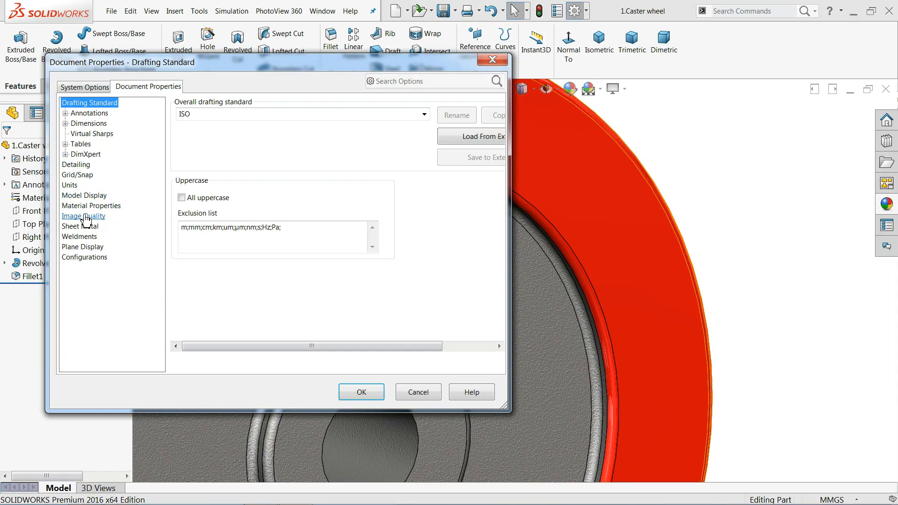
{"action": "left_click", "coordinate": [84, 217]}
{"action": "left_click_drag", "start_coordinate": [281, 124], "coordinate": [405, 123]}
{"action": "left_click_drag", "start_coordinate": [290, 269], "coordinate": [414, 287]}
{"action": "left_click", "coordinate": [371, 395]}
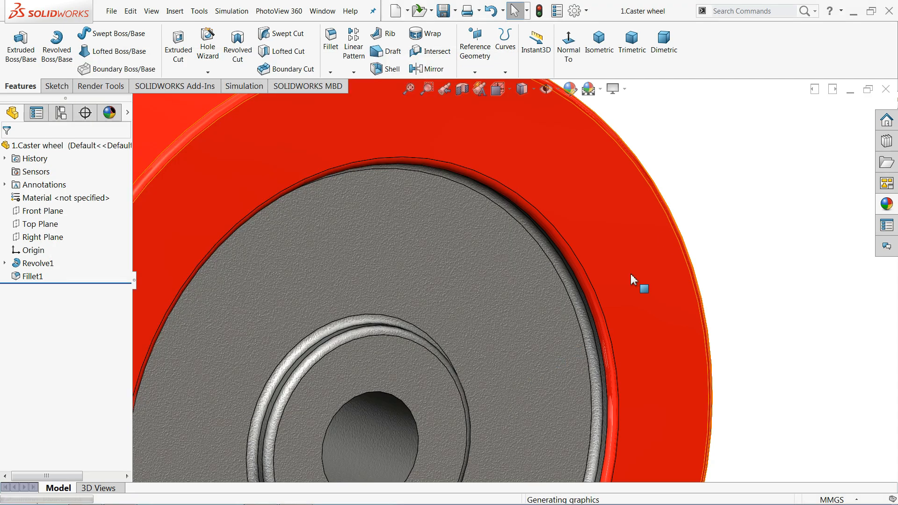
{"action": "left_click", "coordinate": [539, 12]}
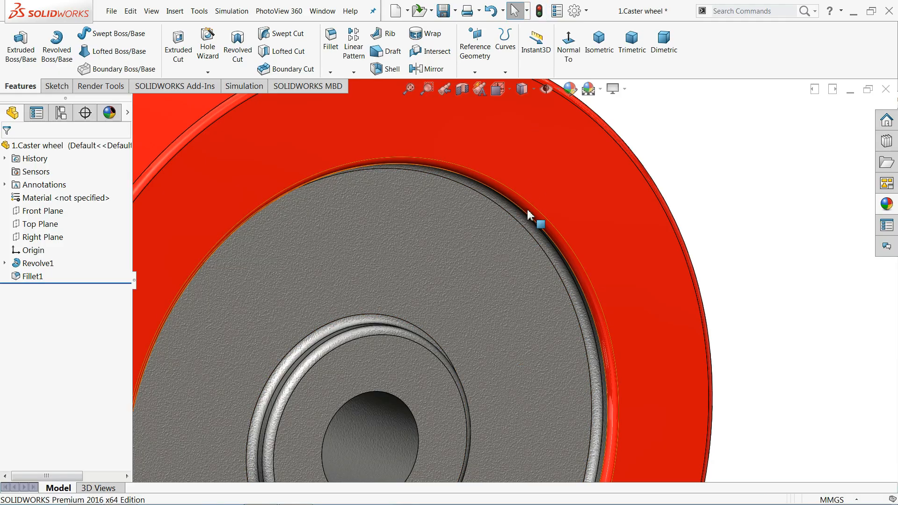
{"action": "key", "text": "f"}
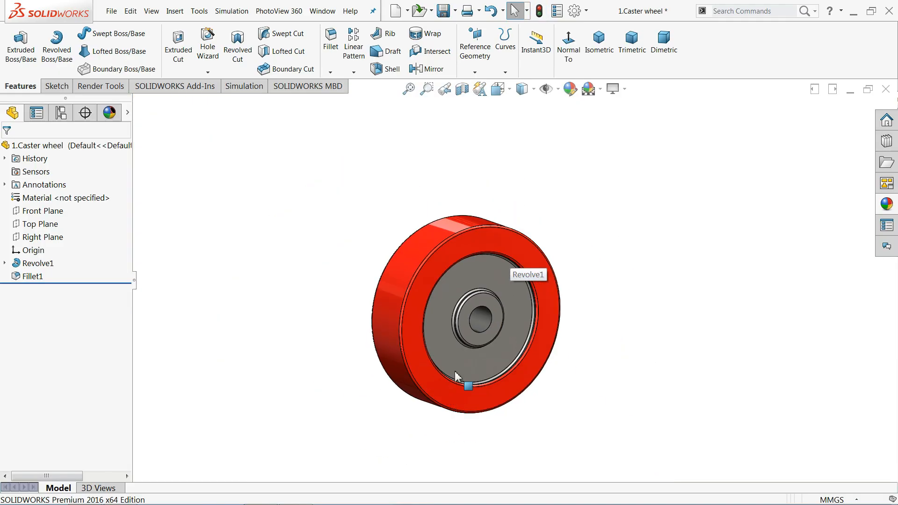
{"action": "scroll", "coordinate": [456, 376], "scroll_direction": "down", "scroll_amount": 3}
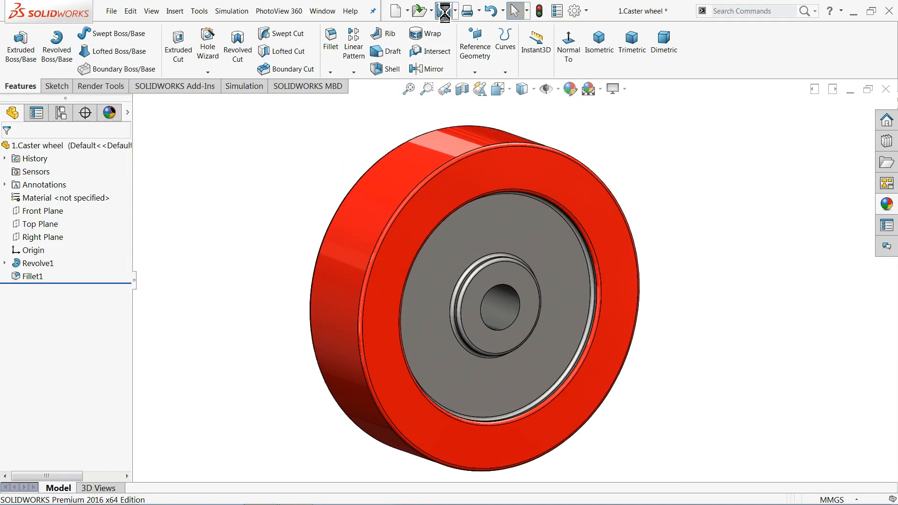
- Create a new part document and enable the Sheet Metal command set
{"action": "left_click", "coordinate": [407, 12]}
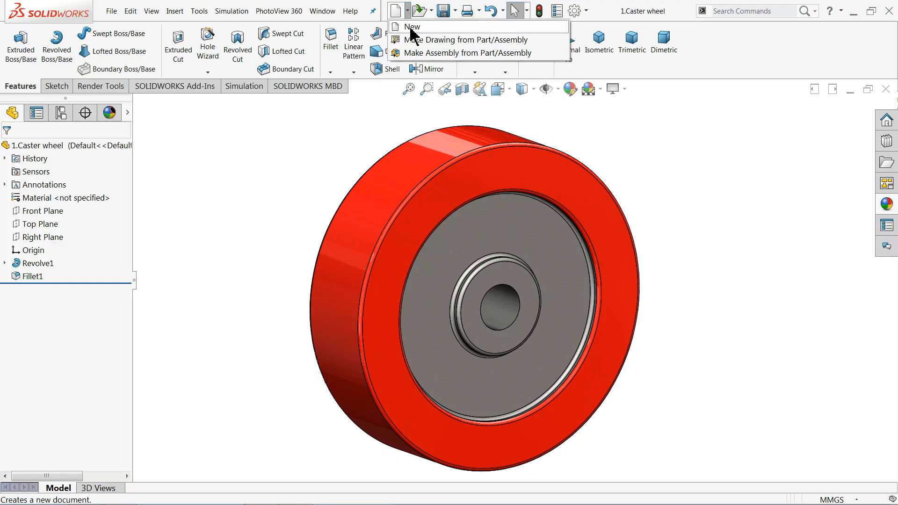
{"action": "left_click", "coordinate": [410, 28]}
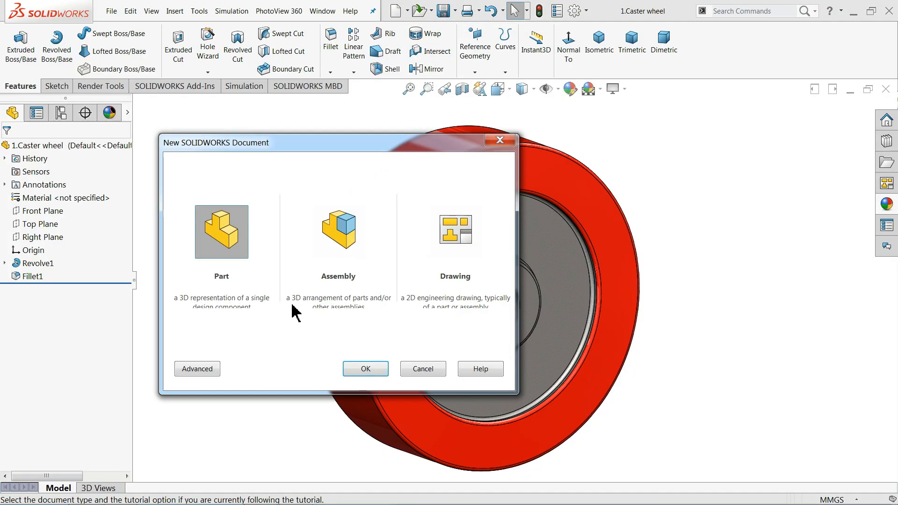
{"action": "left_click", "coordinate": [364, 370]}
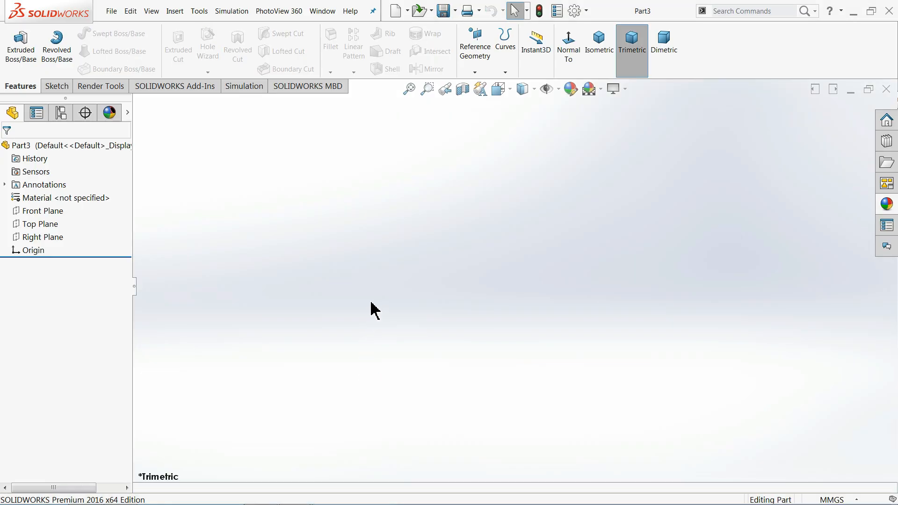
{"action": "right_click", "coordinate": [115, 86]}
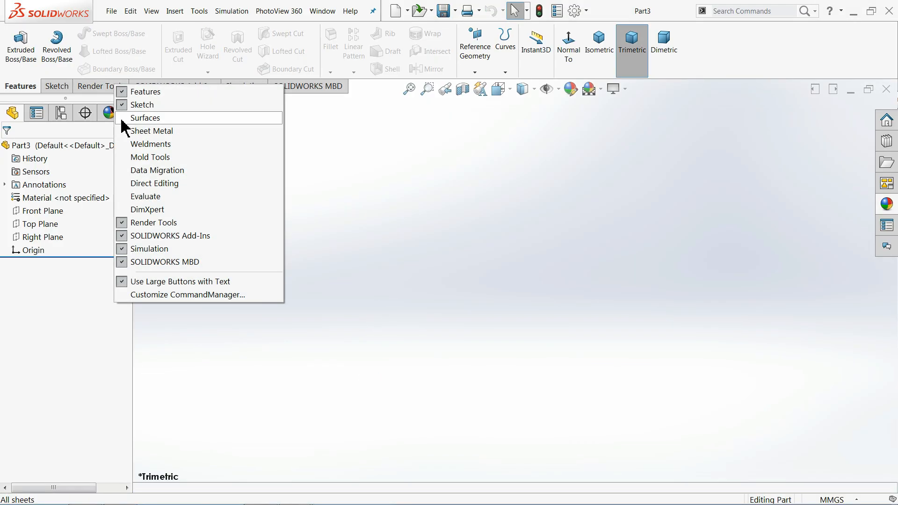
{"action": "left_click", "coordinate": [146, 133]}
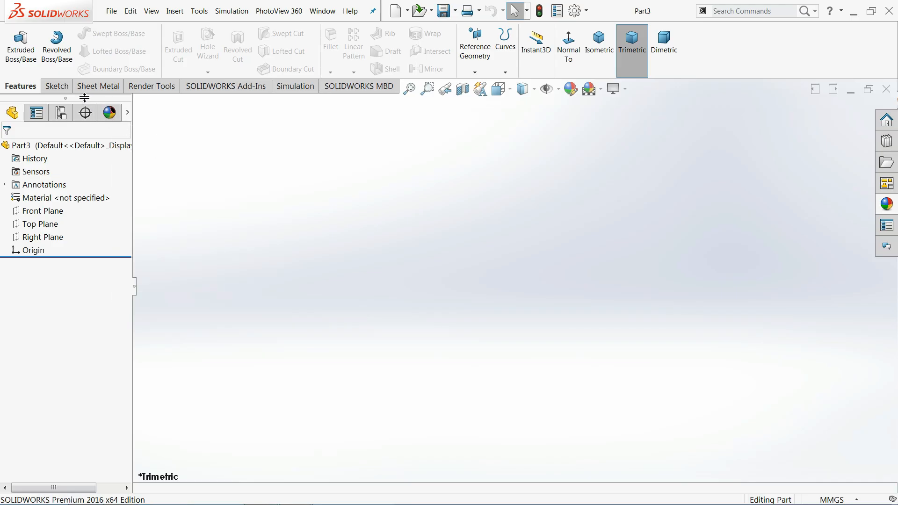
- Sketch a corner rectangle with construction diagonals on the Front Plane, about 91 mm wide and 137 mm high, with its lower edge level with the origin
{"action": "left_click", "coordinate": [56, 86]}
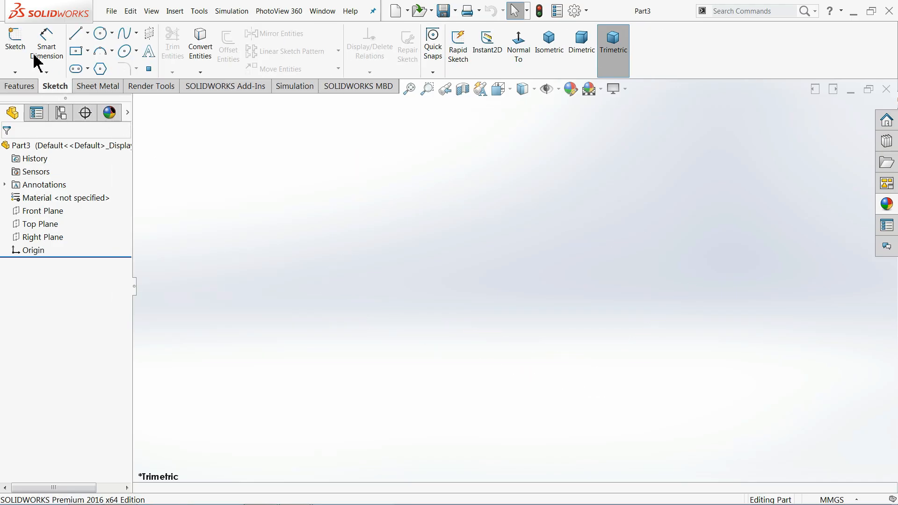
{"action": "left_click", "coordinate": [16, 44]}
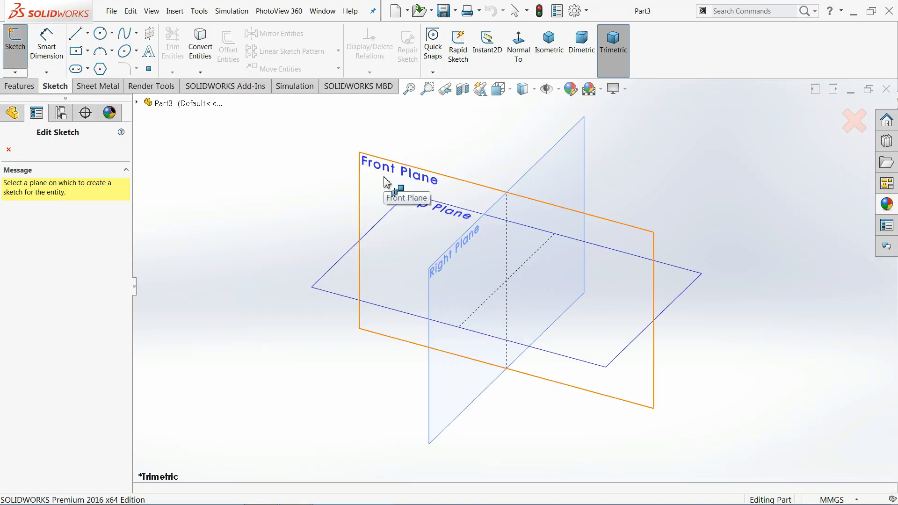
{"action": "left_click", "coordinate": [385, 181]}
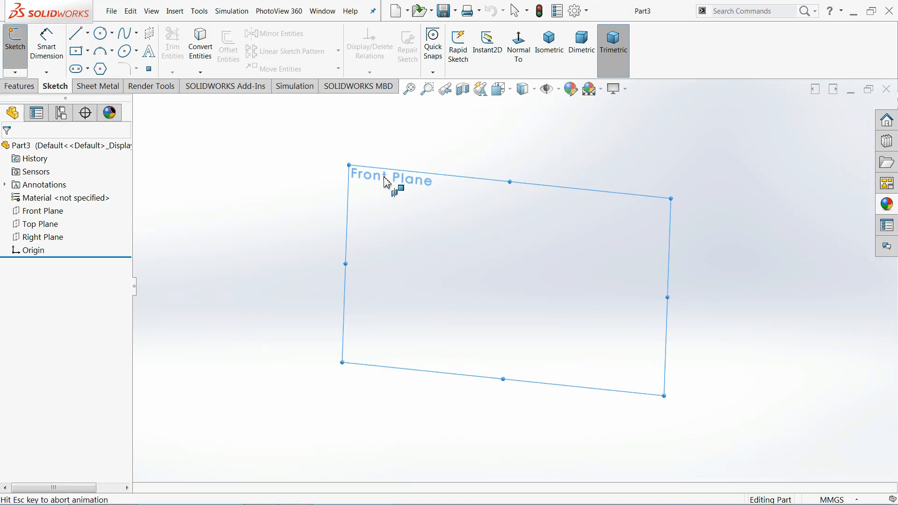
{"action": "left_click", "coordinate": [88, 51]}
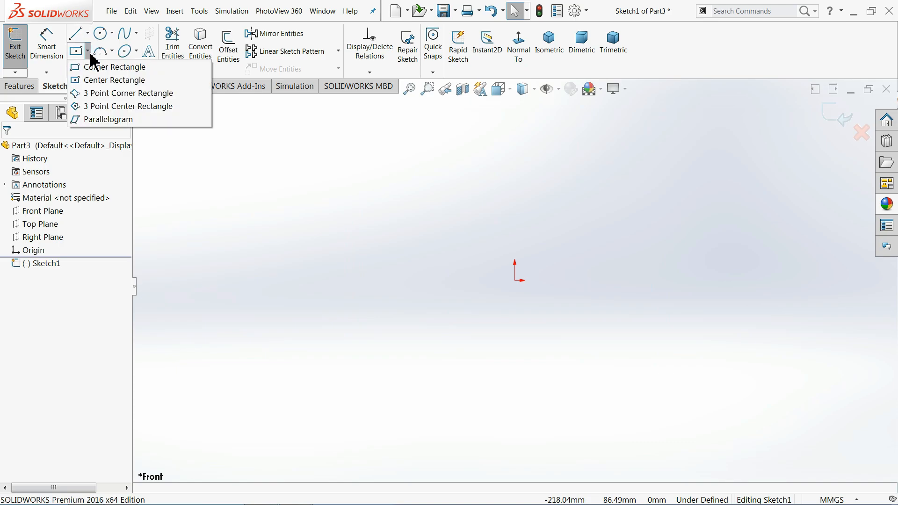
{"action": "left_click", "coordinate": [105, 66]}
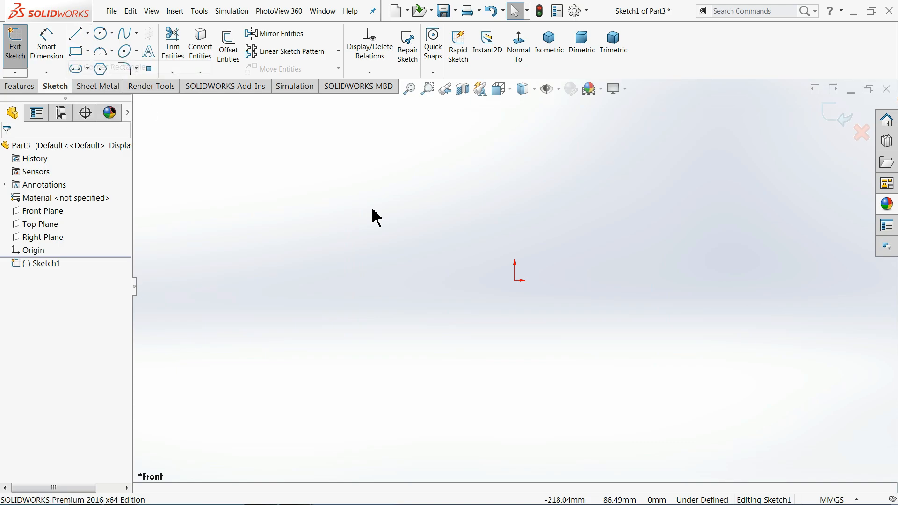
{"action": "left_click", "coordinate": [592, 280]}
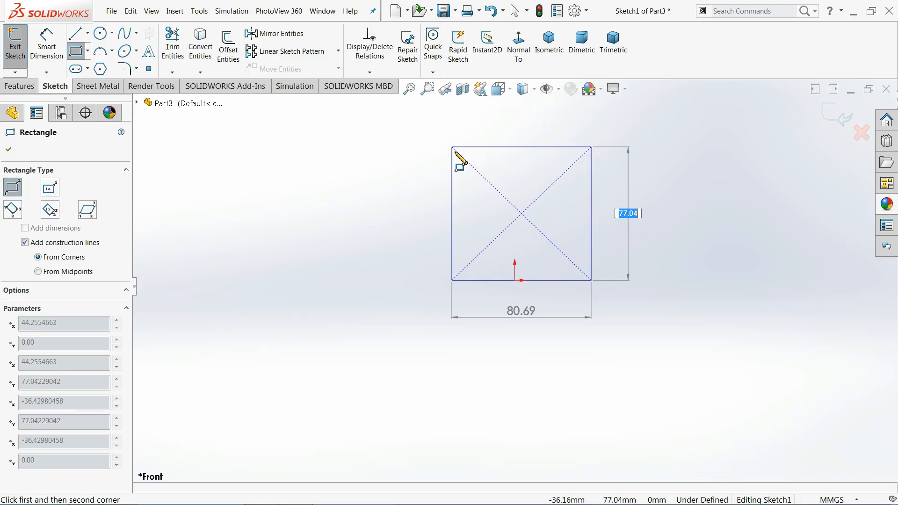
{"action": "left_click", "coordinate": [468, 142]}
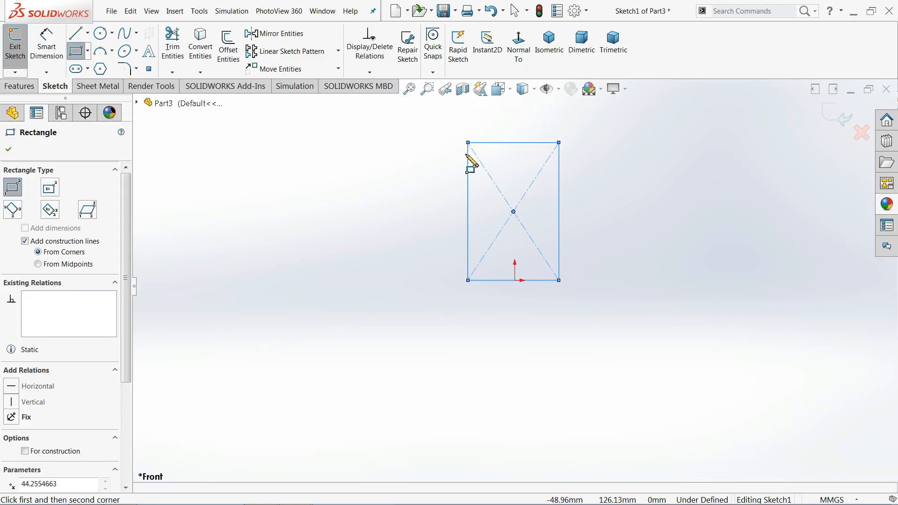
{"action": "right_click", "coordinate": [442, 213]}
{"action": "left_click", "coordinate": [451, 209]}
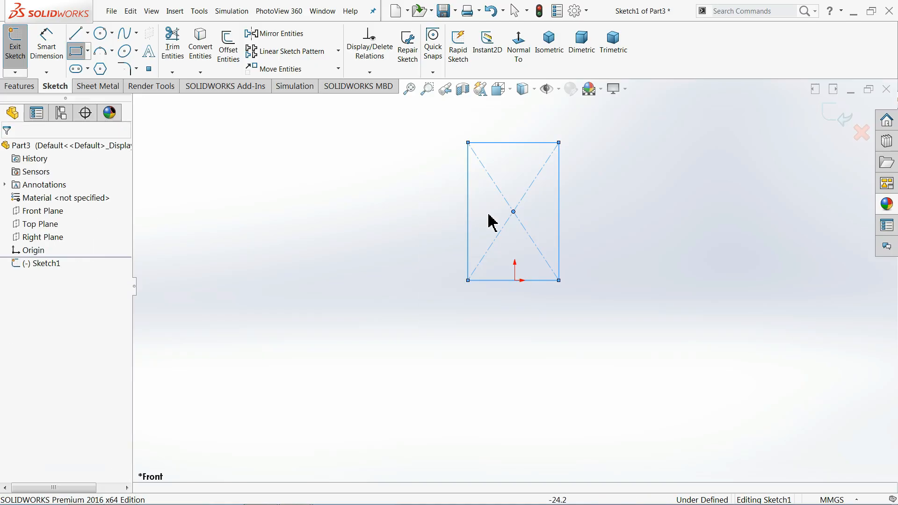
- Add a vertical relation between the rectangle's center point and the origin, and delete the rectangle's lower edge
{"action": "scroll", "coordinate": [539, 219], "scroll_direction": "down", "scroll_amount": 3}
{"action": "scroll", "coordinate": [539, 223], "scroll_direction": "down", "scroll_amount": 2}
{"action": "left_click", "coordinate": [485, 229]}
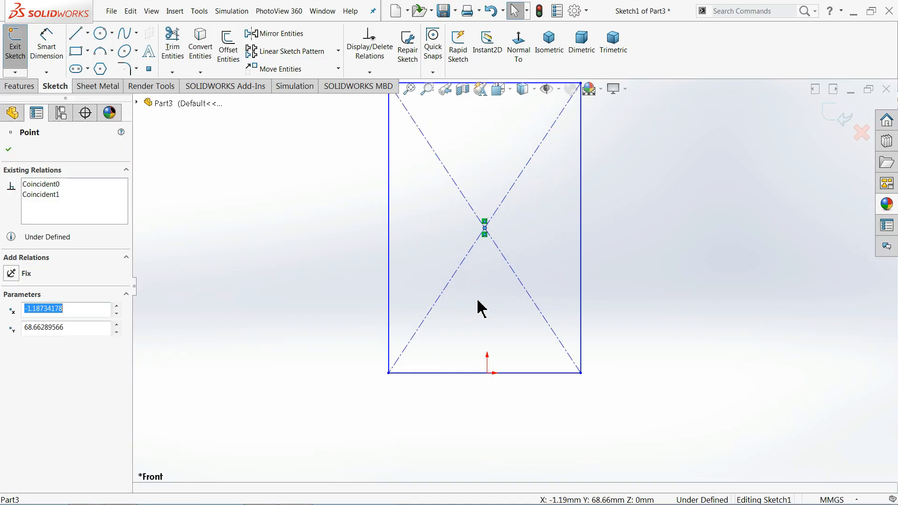
{"action": "left_click", "coordinate": [487, 373], "text": "ctrl"}
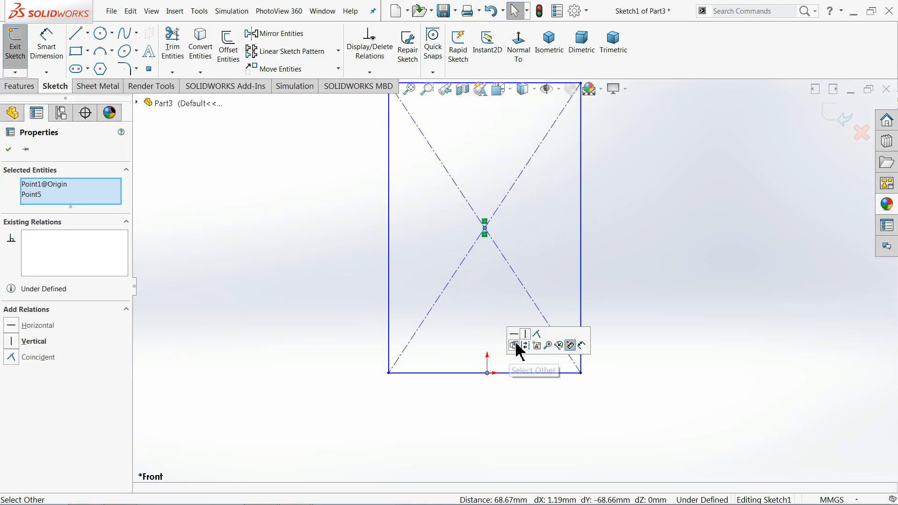
{"action": "left_click", "coordinate": [529, 343]}
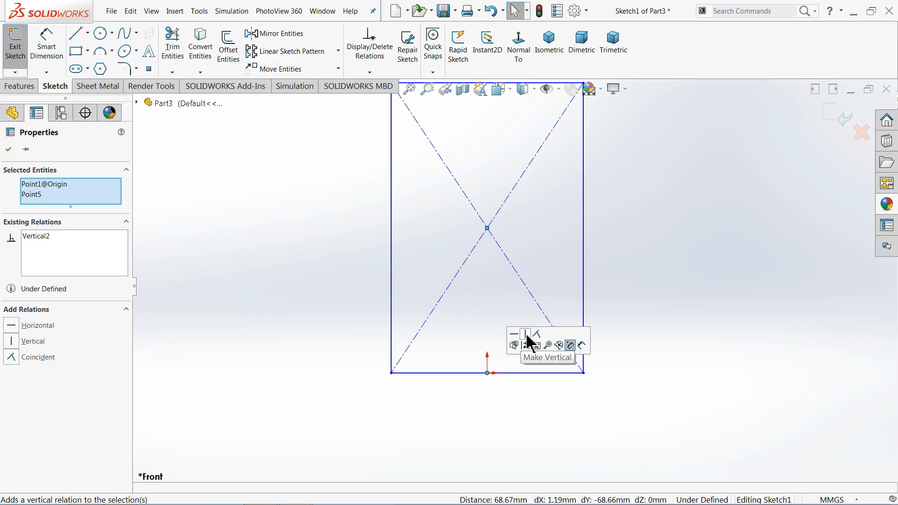
{"action": "left_click", "coordinate": [517, 373]}
{"action": "key", "text": "Delete"}
{"action": "scroll", "coordinate": [501, 369], "scroll_direction": "up", "scroll_amount": 4}
{"action": "scroll", "coordinate": [521, 264], "scroll_direction": "down", "scroll_amount": 3}
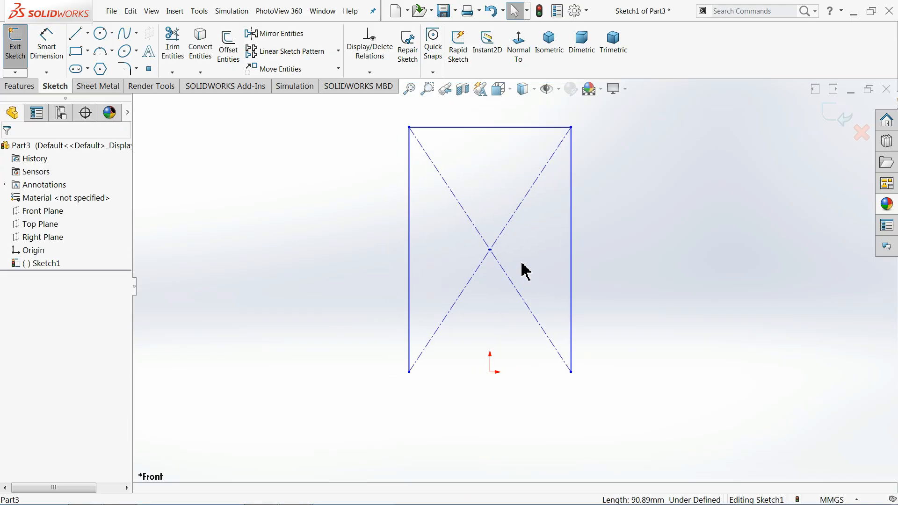
- Dimension the height of the profile's right vertical line at 68 mm
{"action": "left_click", "coordinate": [47, 47]}
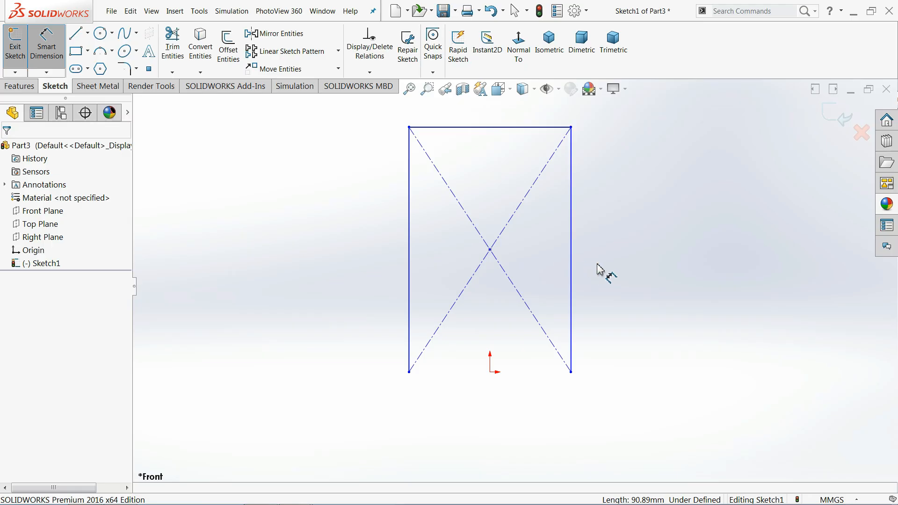
{"action": "left_click", "coordinate": [571, 259]}
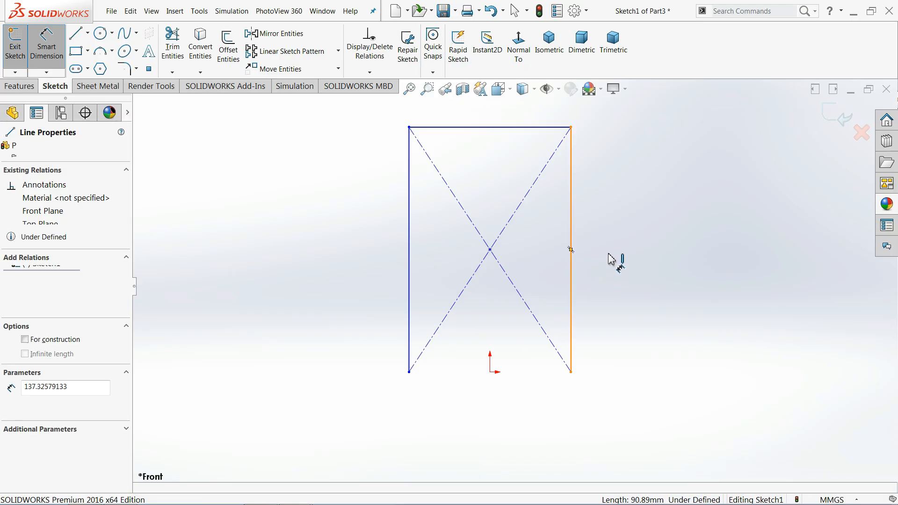
{"action": "left_click", "coordinate": [627, 257]}
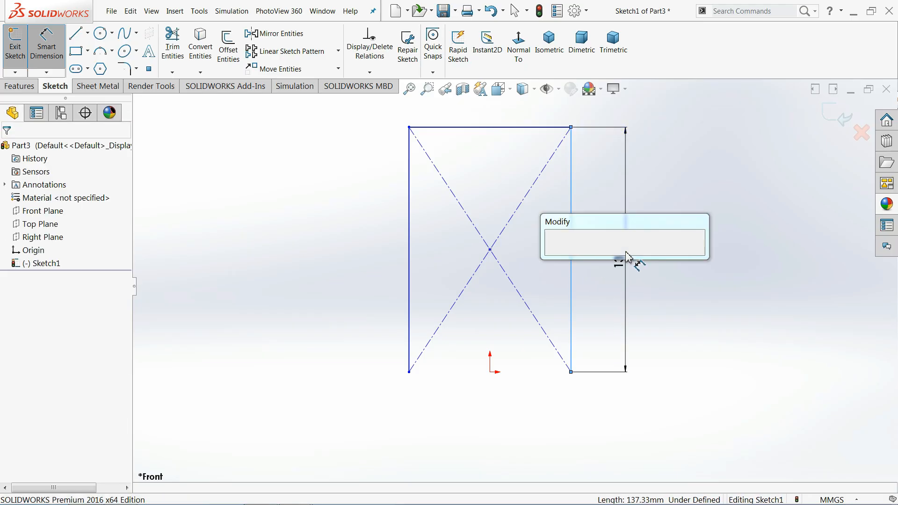
{"action": "type", "text": "68"}
{"action": "key", "text": "Return"}
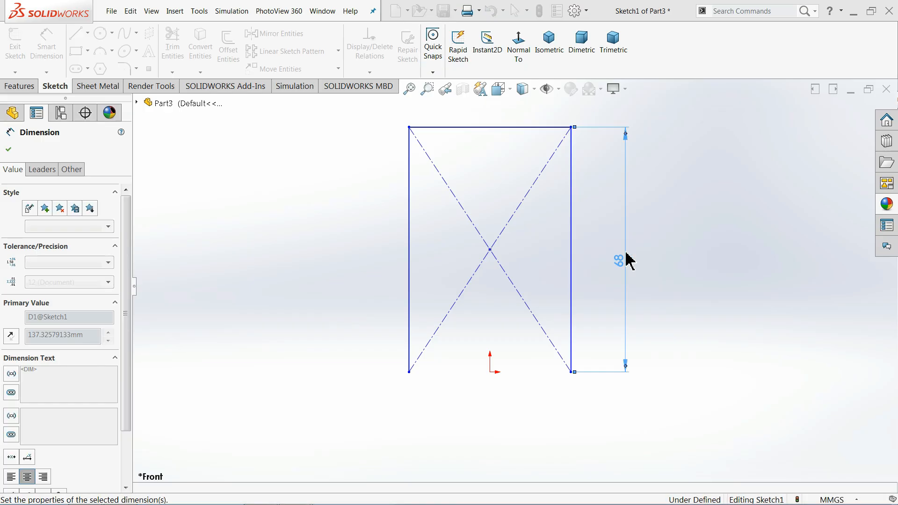
- Dimension the distance between the profile's two vertical lines at 30 mm and end dimensioning
{"action": "left_click", "coordinate": [410, 330]}
{"action": "left_click", "coordinate": [484, 400]}
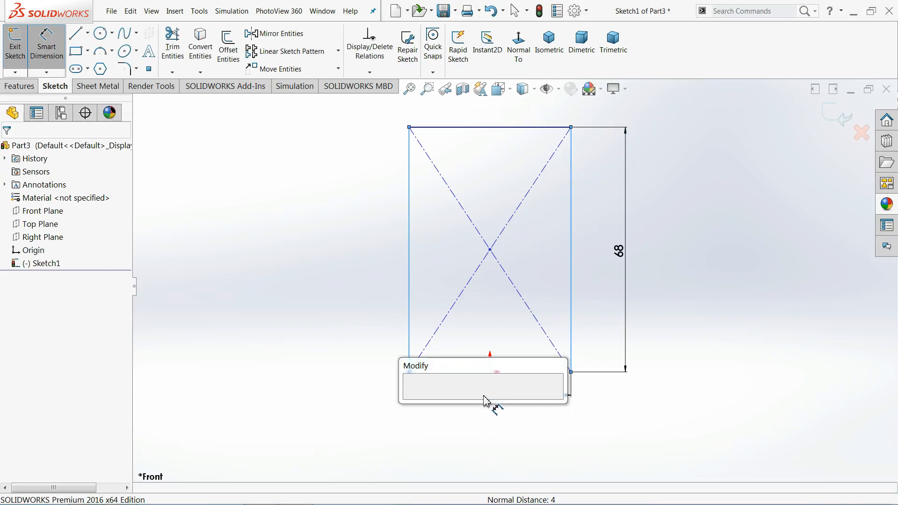
{"action": "type", "text": "30"}
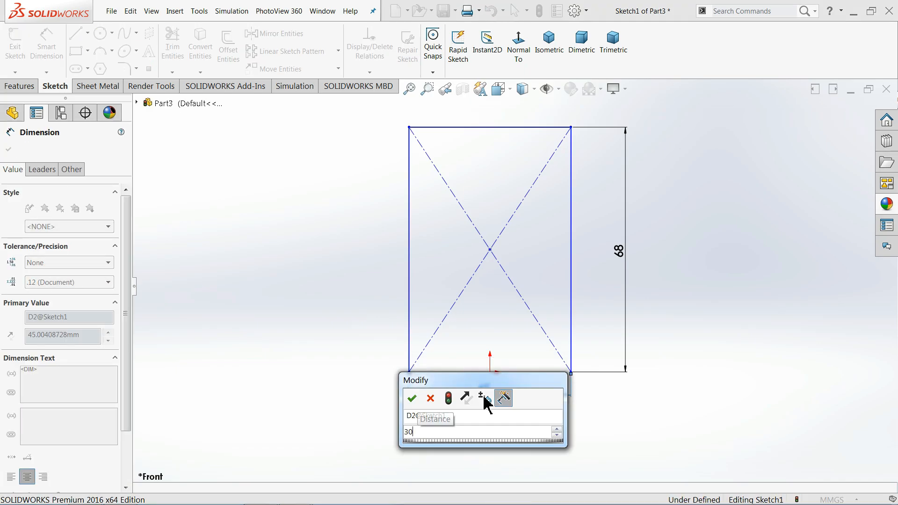
{"action": "key", "text": "Return"}
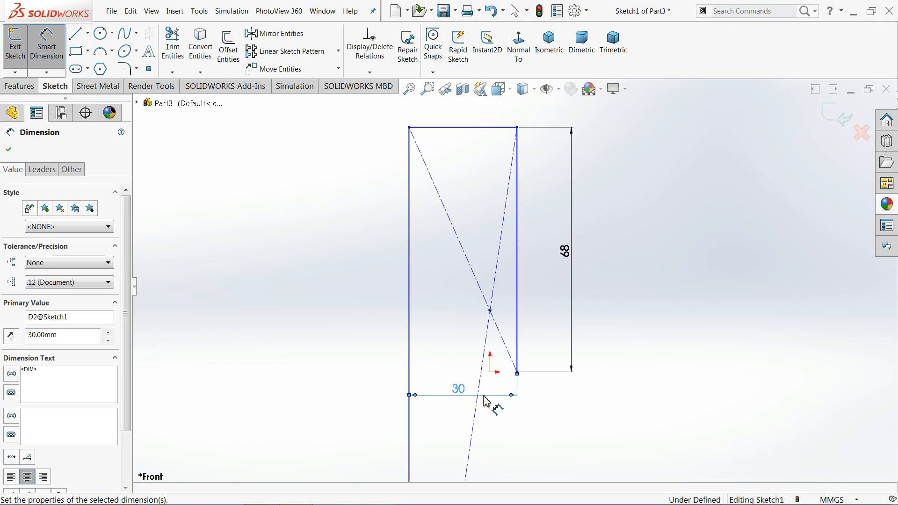
{"action": "scroll", "coordinate": [487, 401], "scroll_direction": "up", "scroll_amount": 5}
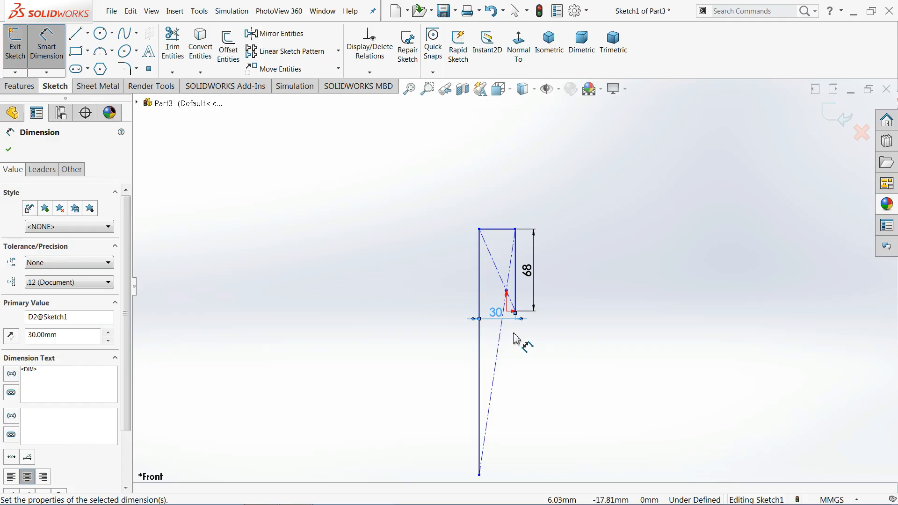
{"action": "right_click", "coordinate": [549, 301]}
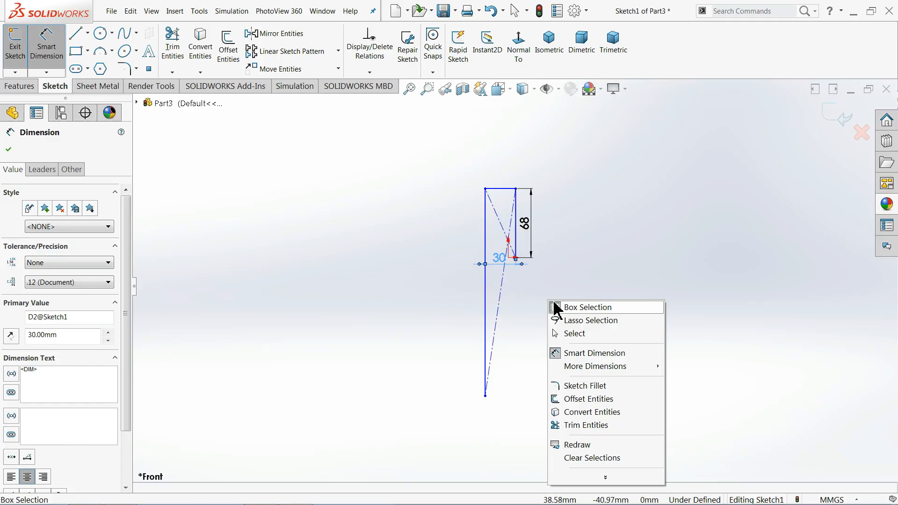
{"action": "left_click", "coordinate": [576, 334]}
- Add a horizontal relation between the lower endpoints of the two vertical lines
{"action": "scroll", "coordinate": [546, 336], "scroll_direction": "down", "scroll_amount": 2}
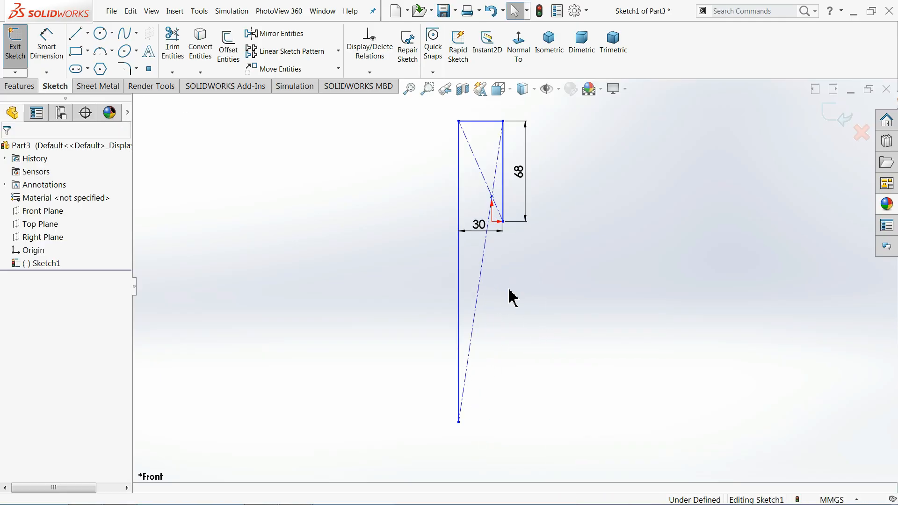
{"action": "left_click", "coordinate": [503, 221]}
{"action": "left_click", "coordinate": [459, 422], "text": "ctrl"}
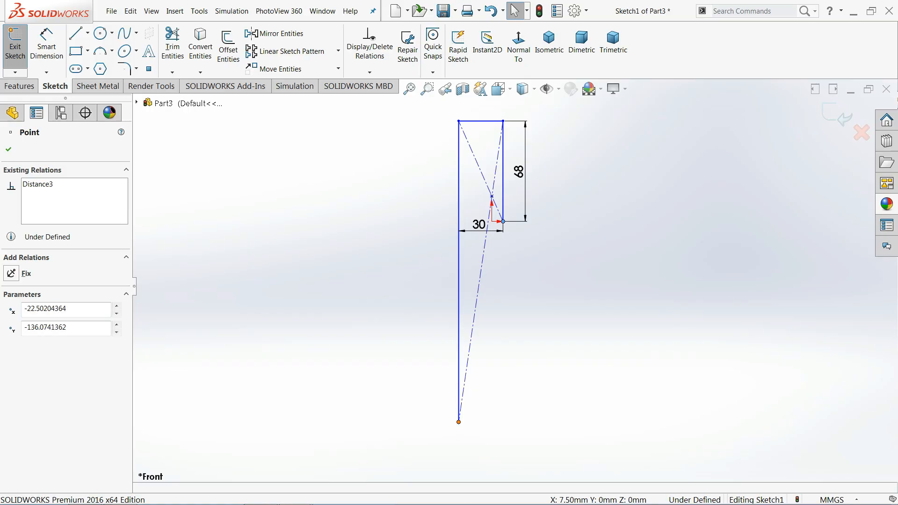
{"action": "left_click", "coordinate": [488, 388]}
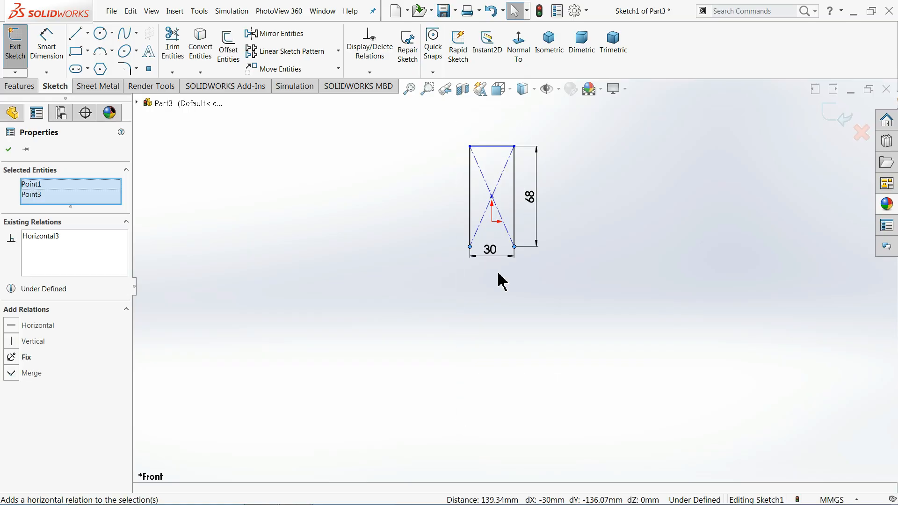
- Add a horizontal relation between the origin and the right vertical line's lower endpoint to fully define the sketch
{"action": "scroll", "coordinate": [504, 238], "scroll_direction": "down", "scroll_amount": 4}
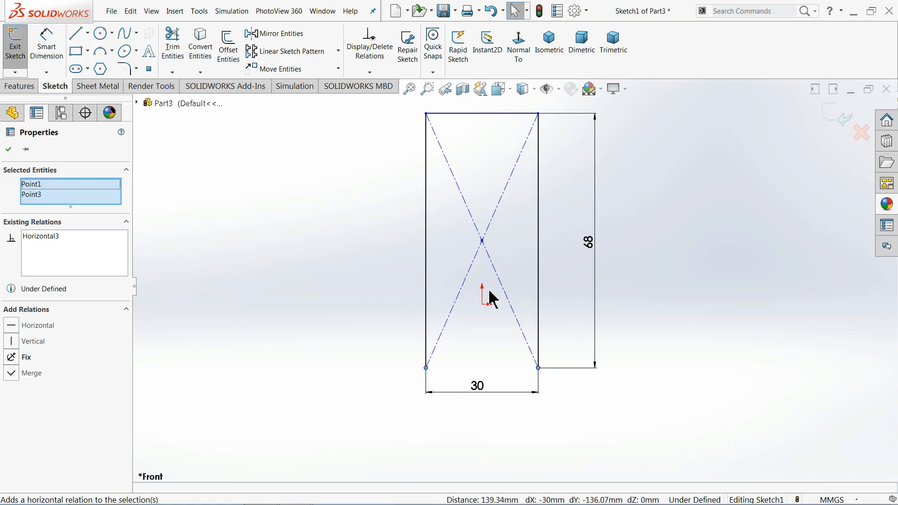
{"action": "left_click", "coordinate": [484, 306]}
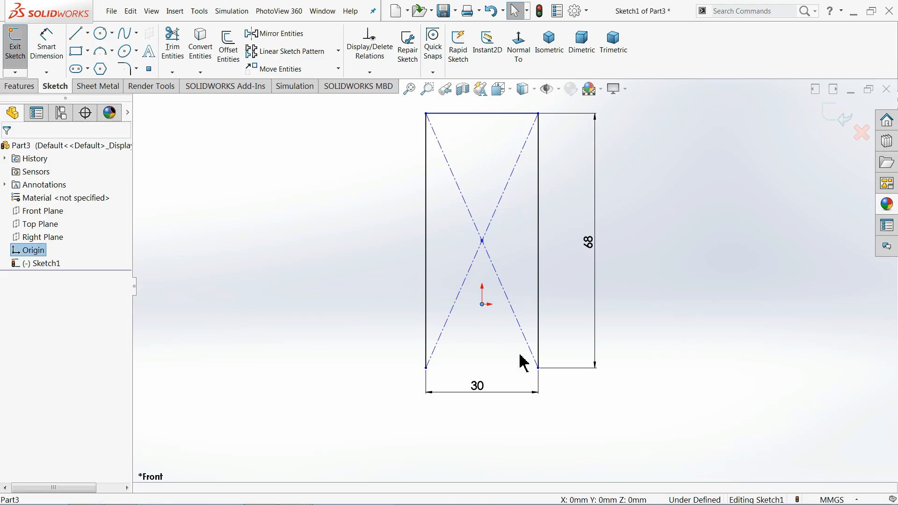
{"action": "left_click", "coordinate": [538, 369], "text": "ctrl"}
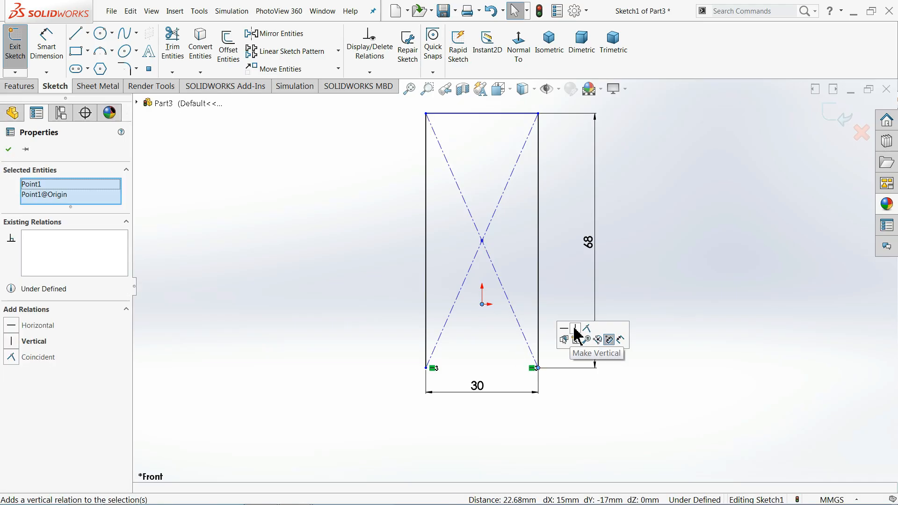
{"action": "left_click", "coordinate": [564, 327]}
{"action": "left_click", "coordinate": [668, 268]}
{"action": "scroll", "coordinate": [659, 265], "scroll_direction": "up", "scroll_amount": 3}
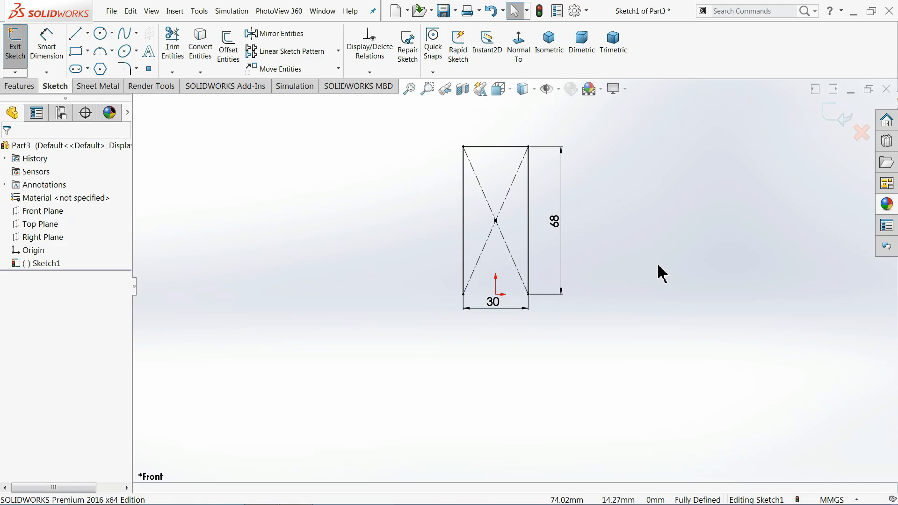
{"action": "scroll", "coordinate": [551, 174], "scroll_direction": "down", "scroll_amount": 3}
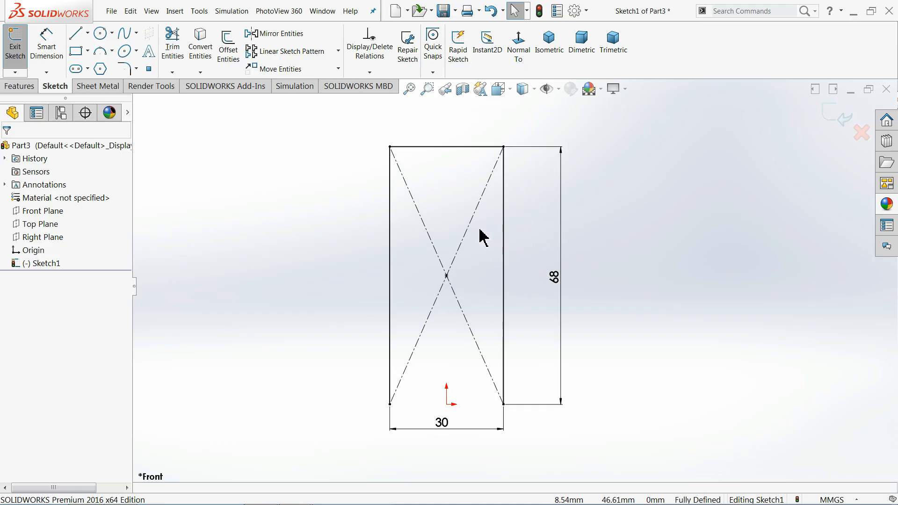
- Start a base flange from the open profile with a 44 mm depth and the Mid Plane end condition
{"action": "left_click", "coordinate": [87, 87]}
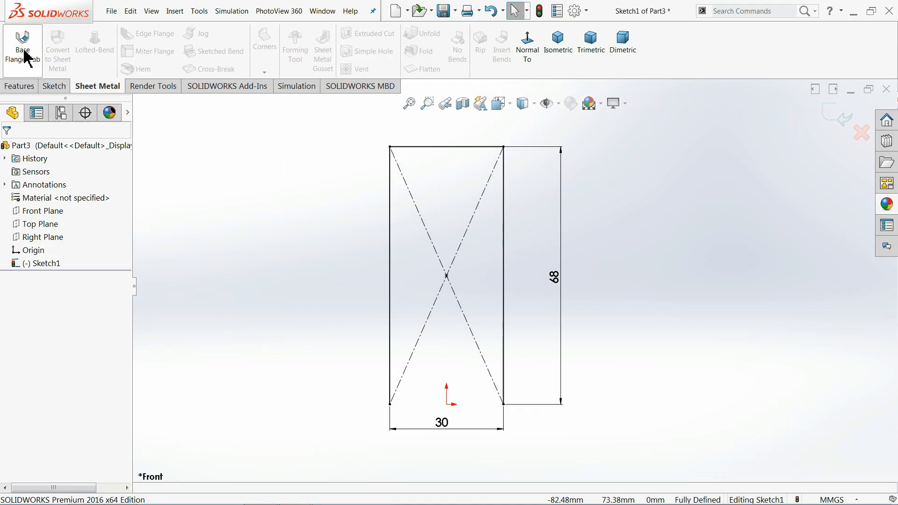
{"action": "left_click", "coordinate": [28, 49]}
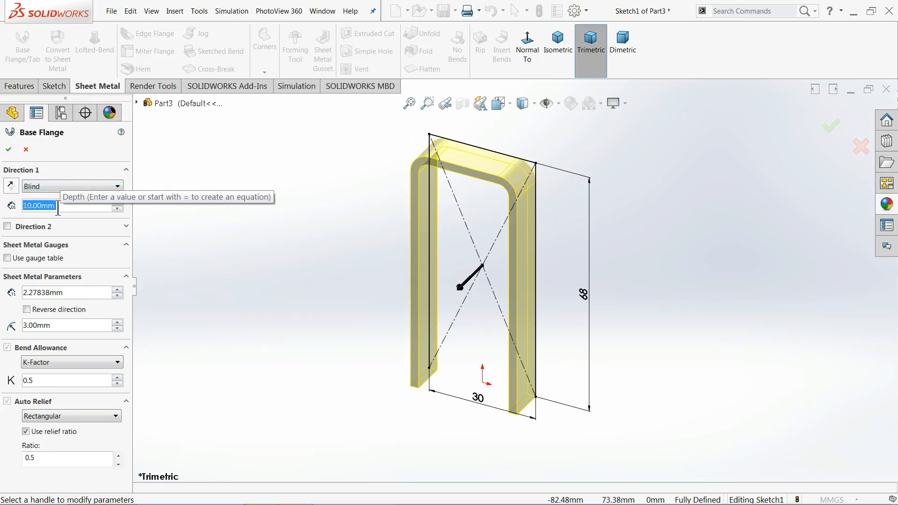
{"action": "type", "text": "44"}
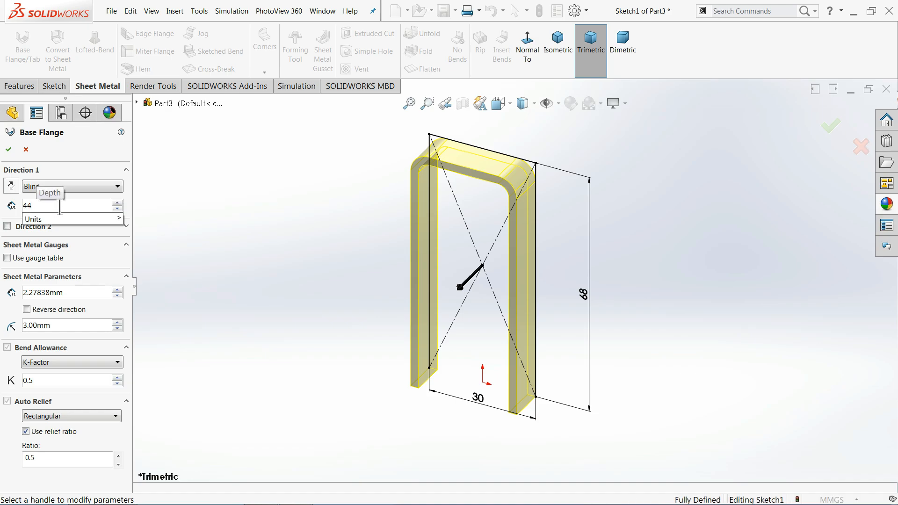
{"action": "key", "text": "Return"}
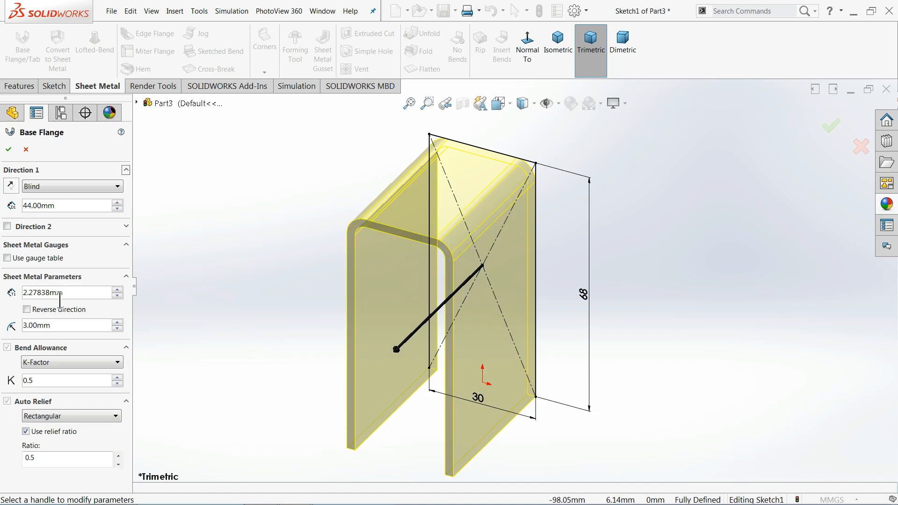
{"action": "middle_click_drag", "start_coordinate": [243, 283], "coordinate": [234, 264]}
{"action": "left_click", "coordinate": [45, 187]}
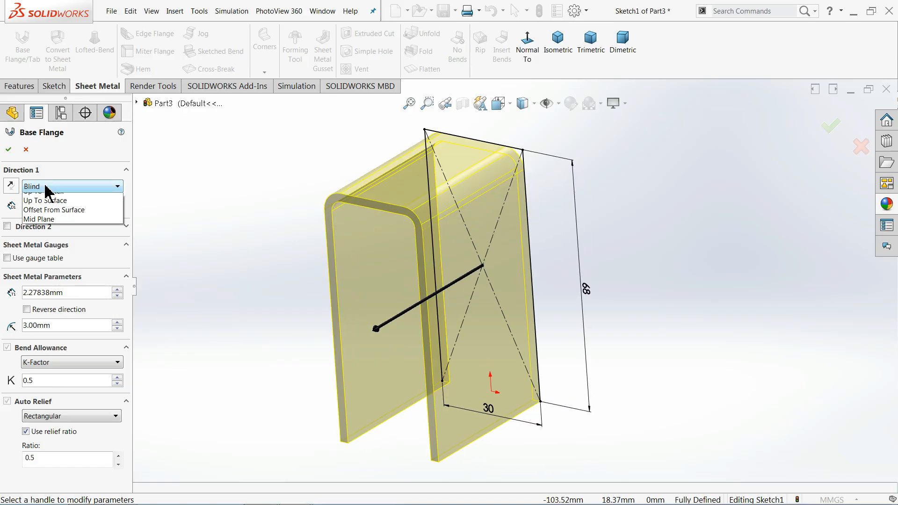
{"action": "left_click", "coordinate": [38, 236]}
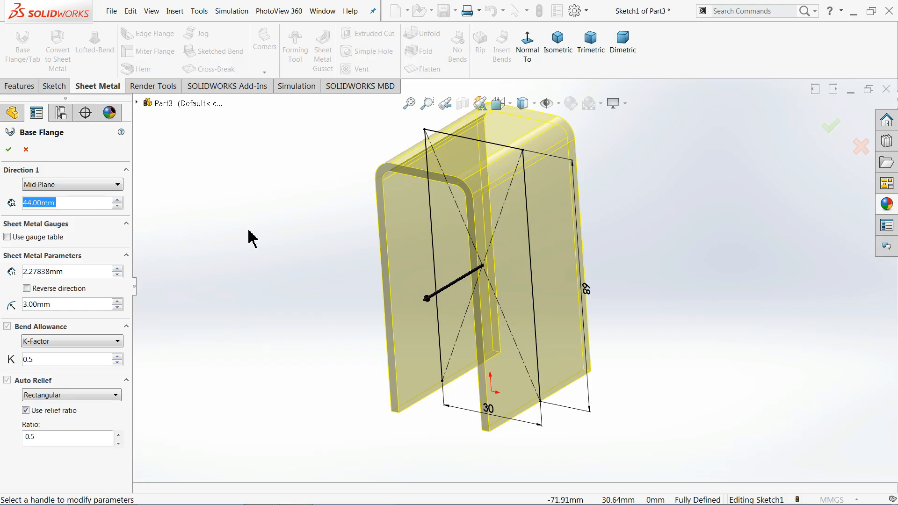
{"action": "middle_click_drag", "start_coordinate": [249, 237], "coordinate": [211, 173]}
{"action": "key", "text": "ctrl+8"}
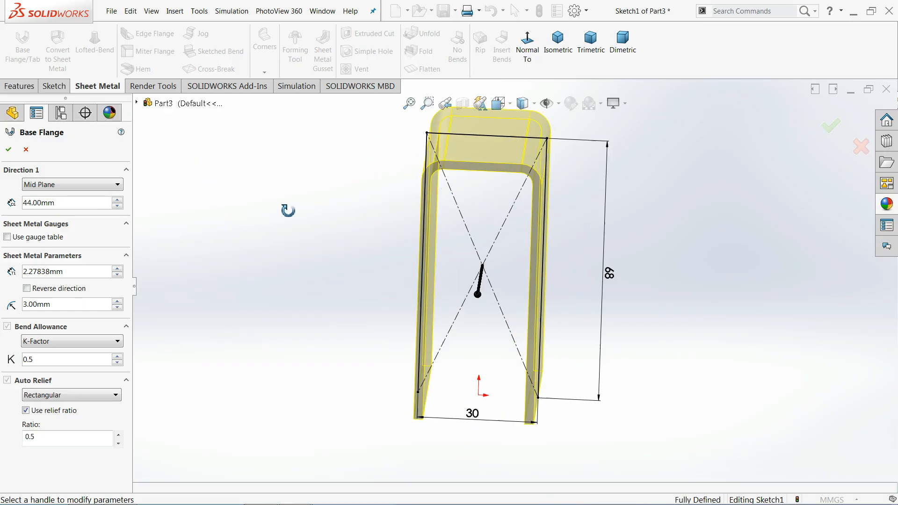
- Reverse the thickness direction so the material lies outside the profile, keep the K-Factor bend allowance, and accept the base flange
{"action": "scroll", "coordinate": [435, 297], "scroll_direction": "down", "scroll_amount": 2}
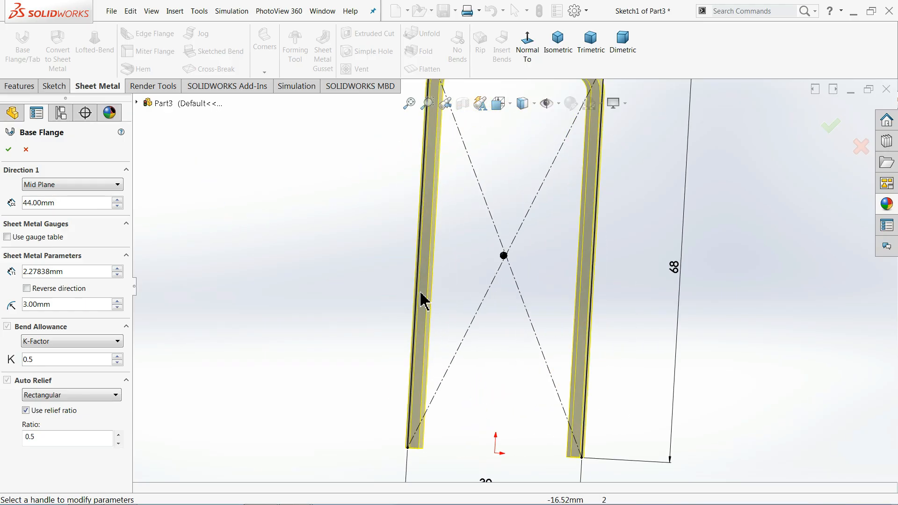
{"action": "left_click", "coordinate": [27, 288]}
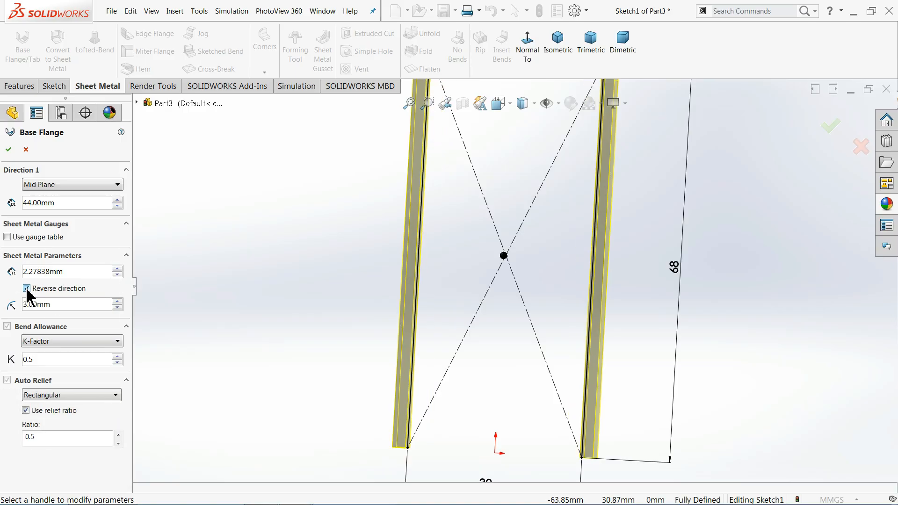
{"action": "key", "text": "f"}
{"action": "scroll", "coordinate": [490, 164], "scroll_direction": "down", "scroll_amount": 2}
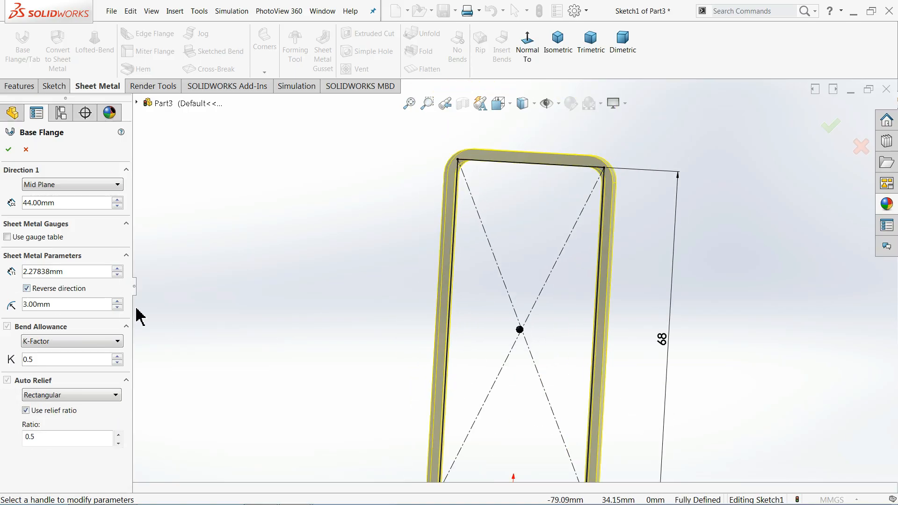
{"action": "left_click", "coordinate": [36, 342]}
{"action": "left_click", "coordinate": [37, 343]}
{"action": "left_click", "coordinate": [8, 149]}
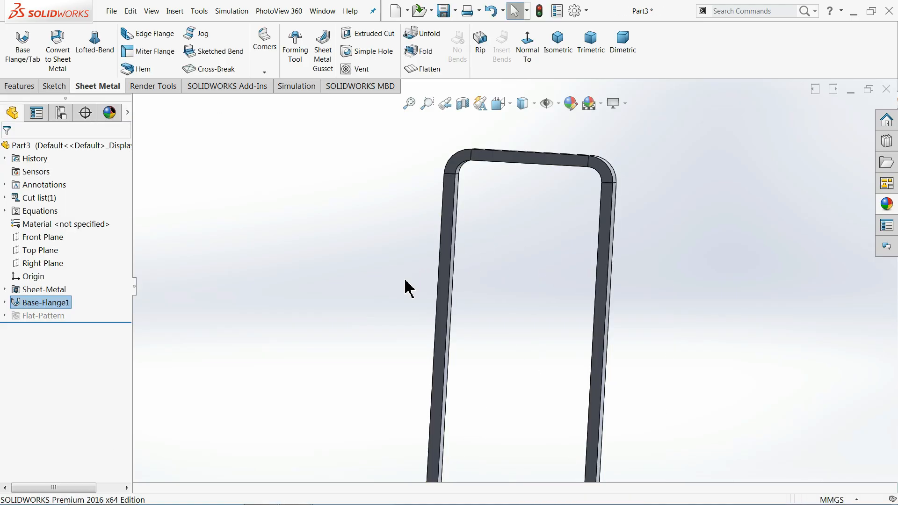
- Apply the Plain White scene to the part
{"action": "scroll", "coordinate": [405, 287], "scroll_direction": "up", "scroll_amount": 3}
{"action": "middle_click_drag", "start_coordinate": [405, 287], "coordinate": [345, 327]}
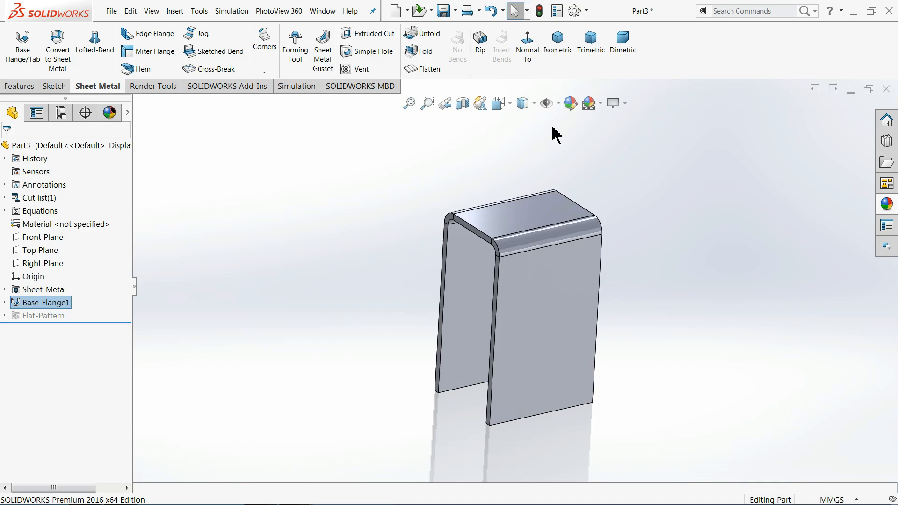
{"action": "left_click", "coordinate": [603, 105]}
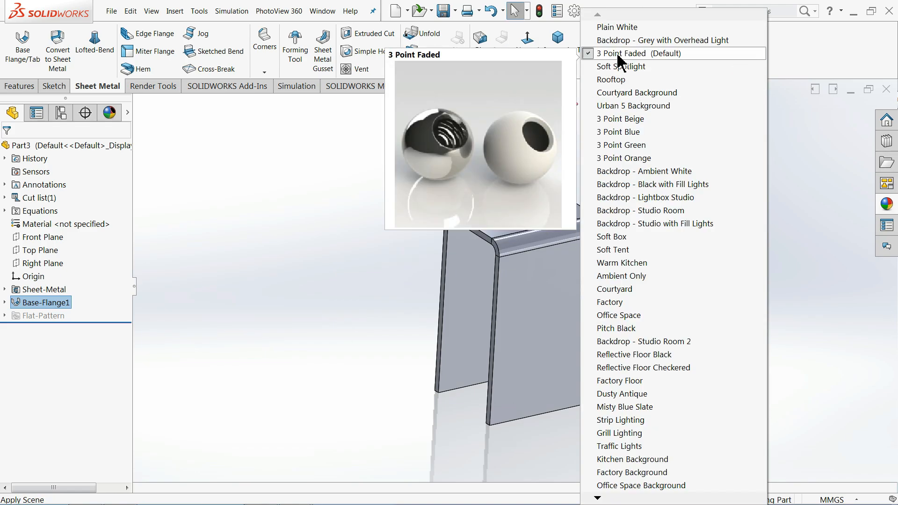
{"action": "left_click", "coordinate": [618, 27]}
- Turn off the PhotoView 360 add-in and return to the sheet metal tools
{"action": "left_click", "coordinate": [196, 91]}
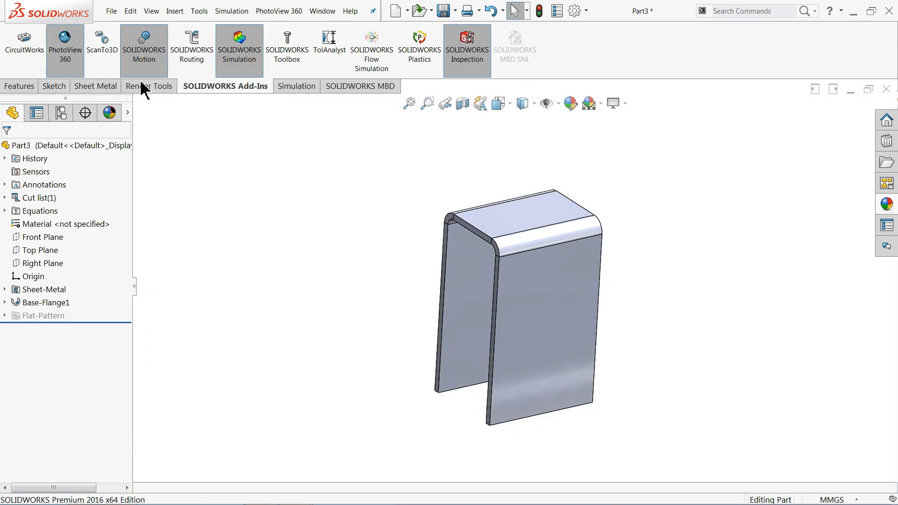
{"action": "left_click", "coordinate": [66, 60]}
{"action": "left_click", "coordinate": [105, 90]}
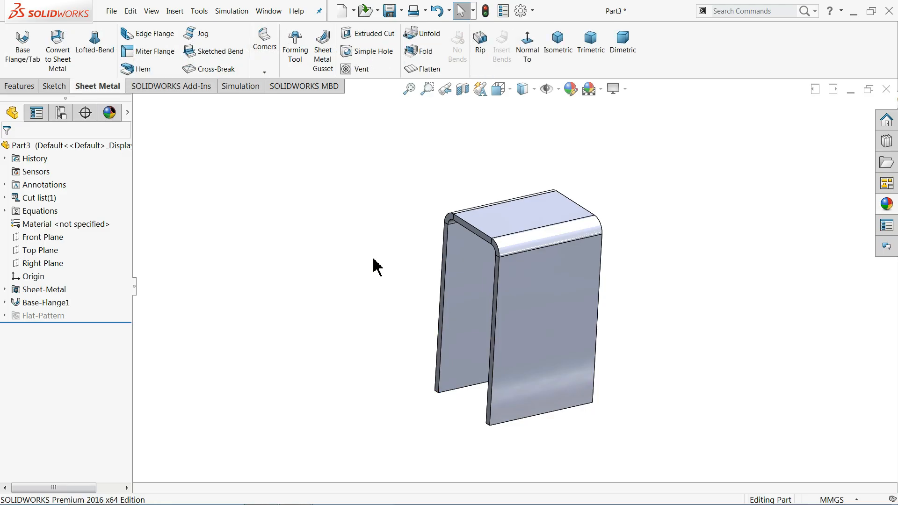
- Open a sketch on the flat outer side face of the flange and start the Line tool
{"action": "mouse_move", "coordinate": [233, 268]}
{"action": "middle_mouse_down"}
{"action": "mouse_move", "coordinate": [246, 229]}
{"action": "mouse_move", "coordinate": [239, 268]}
{"action": "middle_mouse_up"}
{"action": "left_click", "coordinate": [531, 338]}
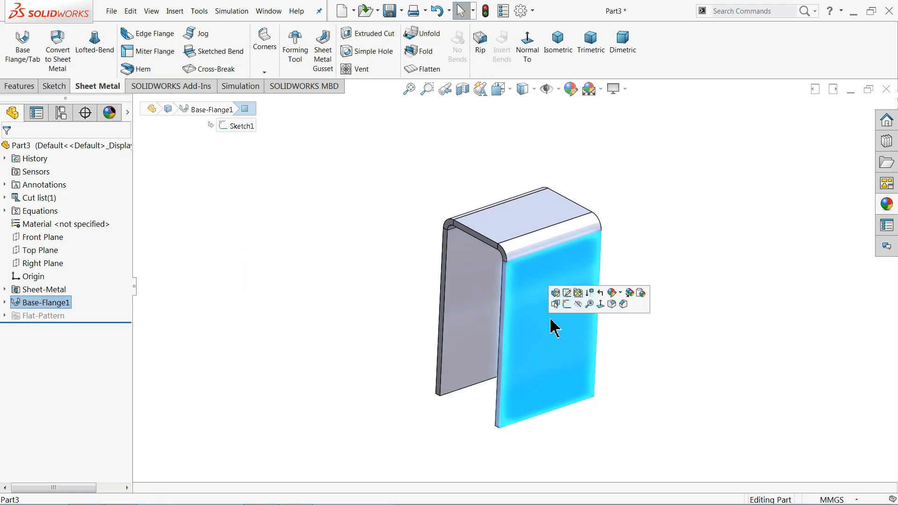
{"action": "left_click", "coordinate": [566, 314]}
{"action": "left_click", "coordinate": [520, 60]}
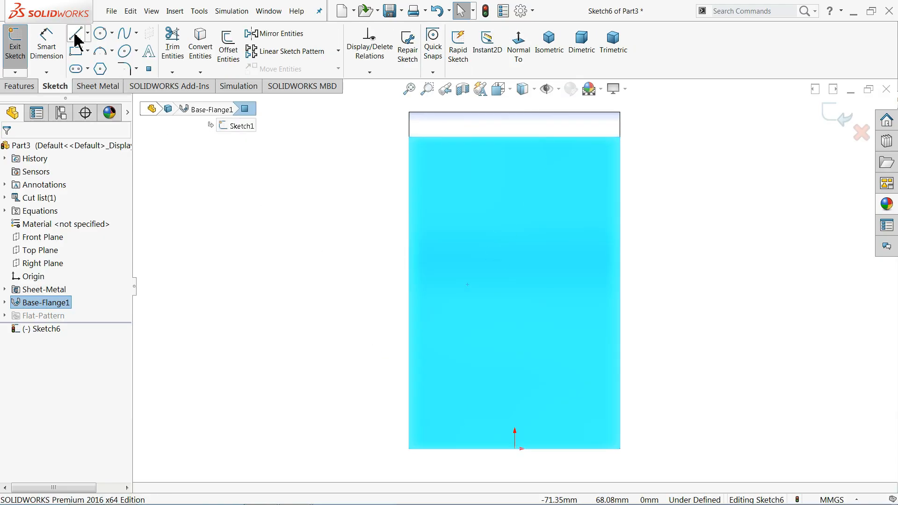
- Sketch a slanted line down from the face's upper right corner, continuing into a tangent arc of about 10.8 mm radius ending on the left edge
{"action": "left_click", "coordinate": [620, 137]}
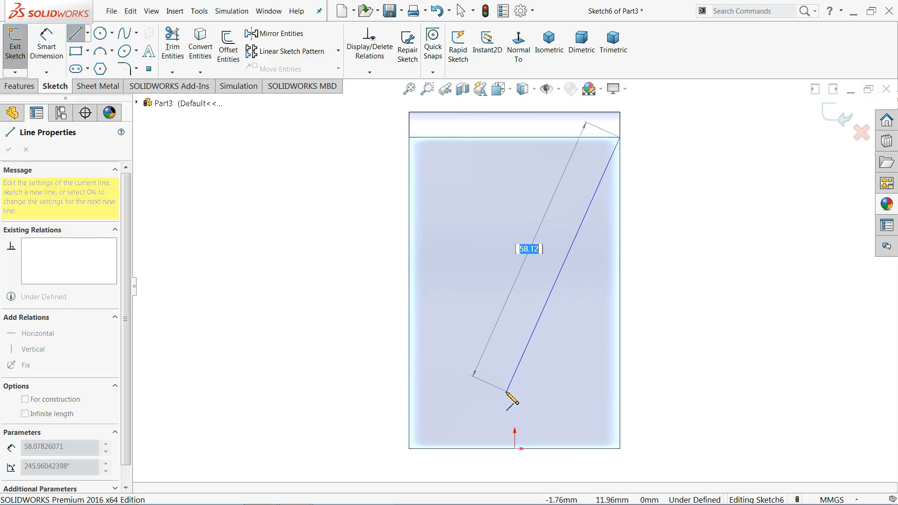
{"action": "left_click", "coordinate": [503, 380]}
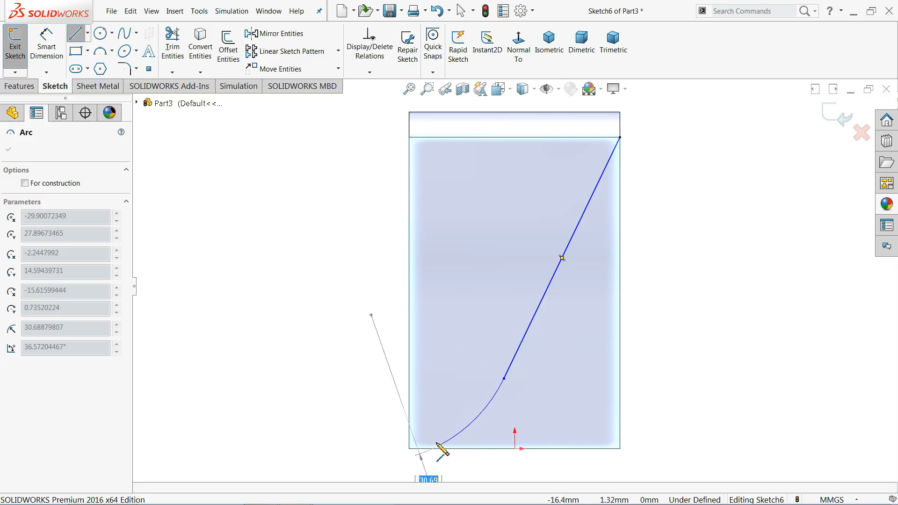
{"action": "left_click", "coordinate": [409, 375]}
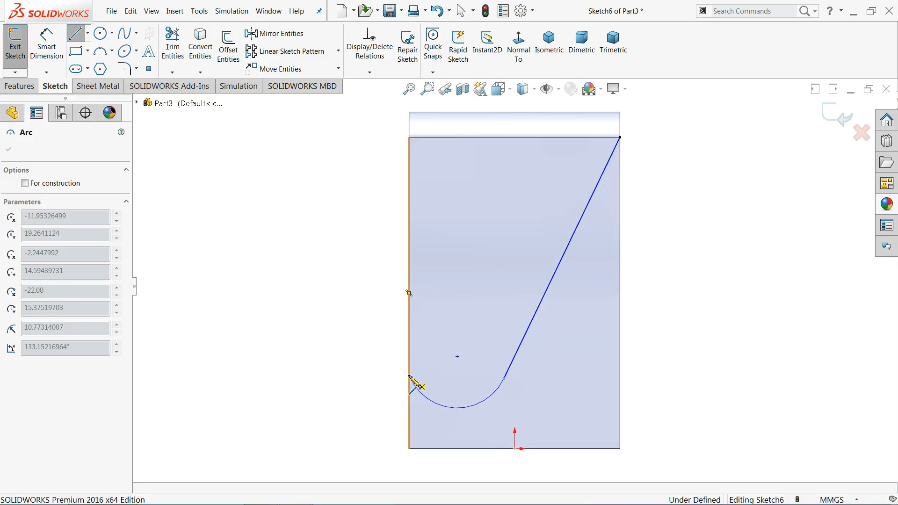
{"action": "right_click", "coordinate": [381, 382]}
{"action": "left_click", "coordinate": [412, 353]}
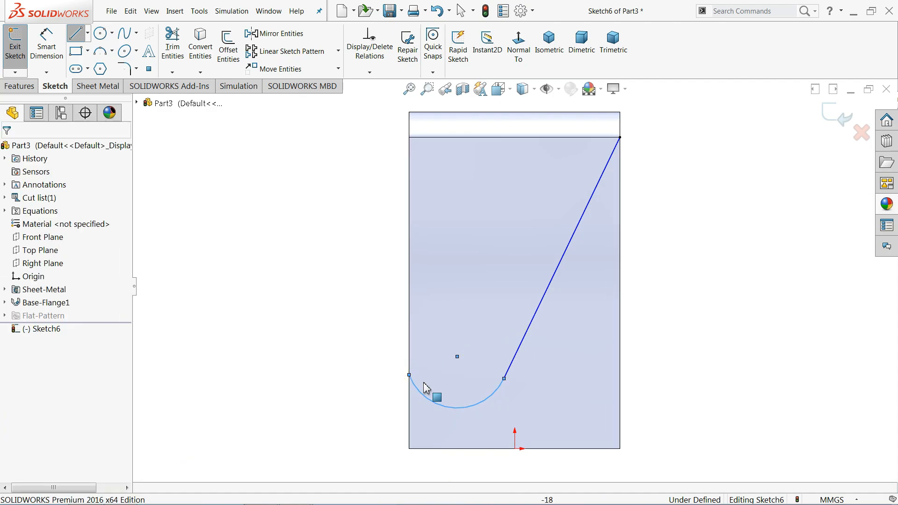
- Add a tangent relation between the arc and the face's bottom edge
{"action": "left_click", "coordinate": [455, 407]}
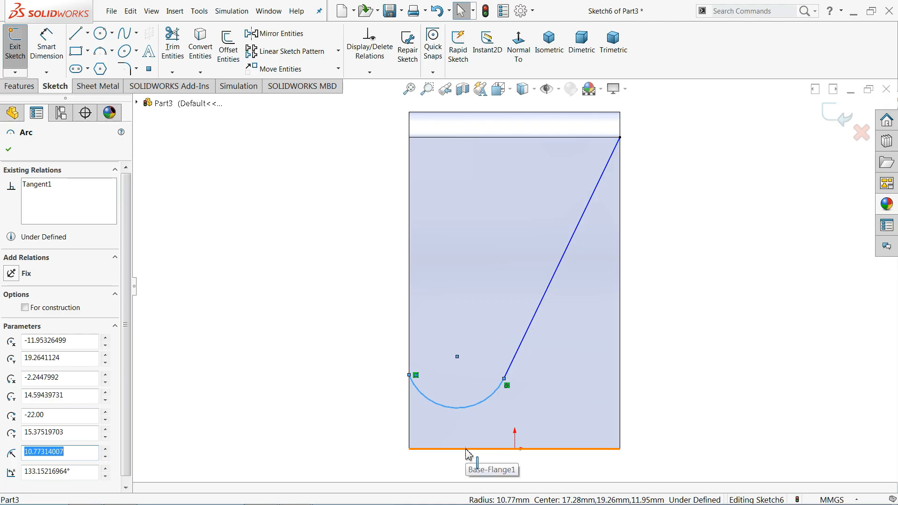
{"action": "left_click", "coordinate": [467, 449], "text": "ctrl"}
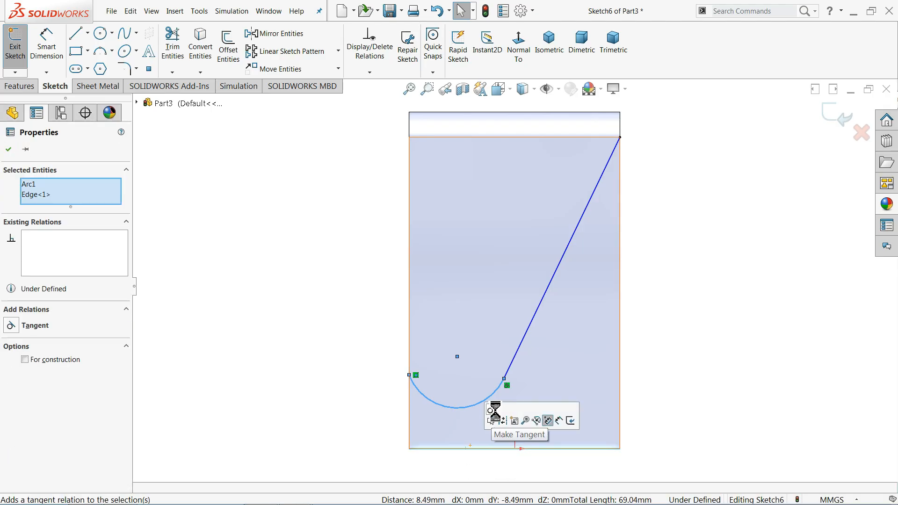
{"action": "left_click", "coordinate": [491, 410]}
{"action": "left_click", "coordinate": [387, 397]}
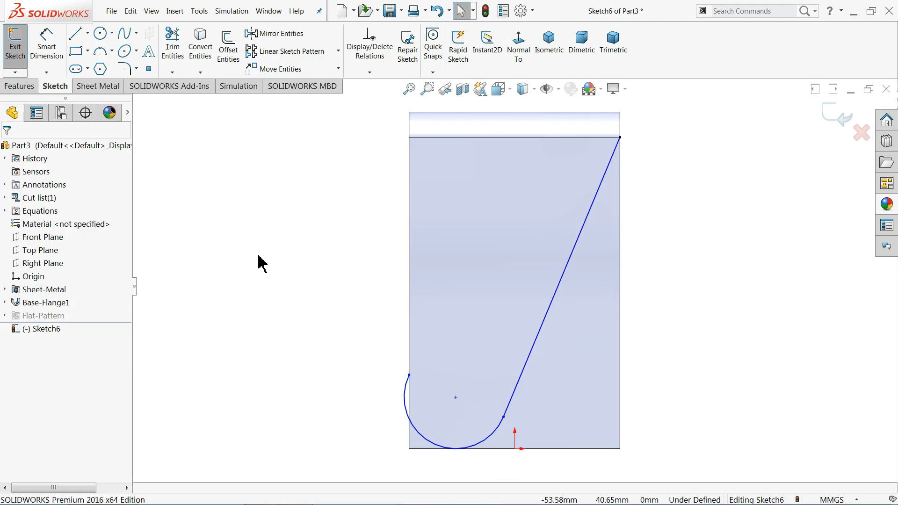
- Draw a vertical line up the face's left edge from the arc's free endpoint and make it tangent to the arc
{"action": "key", "text": "l"}
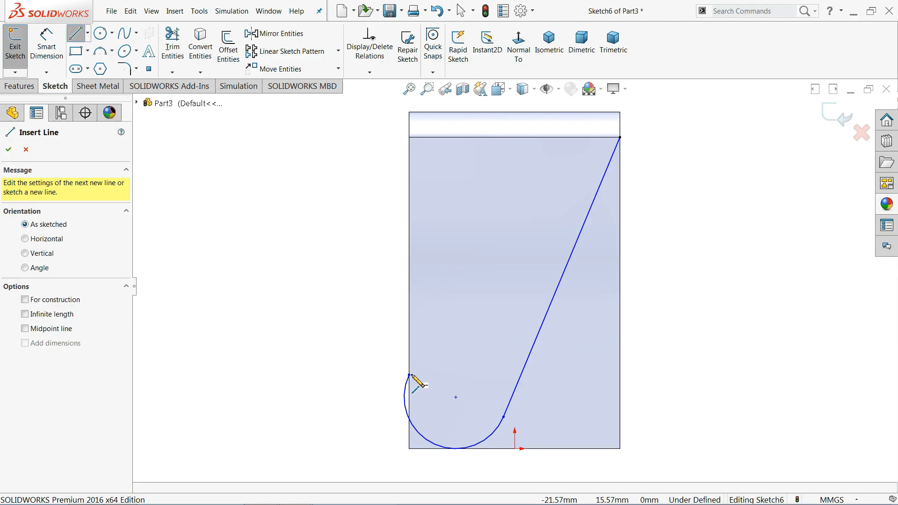
{"action": "left_click", "coordinate": [409, 375]}
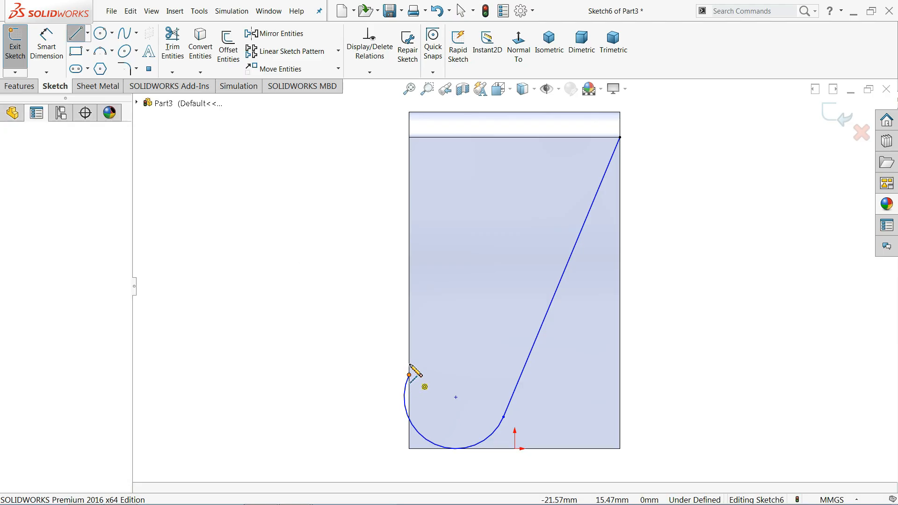
{"action": "left_click", "coordinate": [408, 314]}
{"action": "right_click", "coordinate": [370, 324]}
{"action": "left_click", "coordinate": [386, 323]}
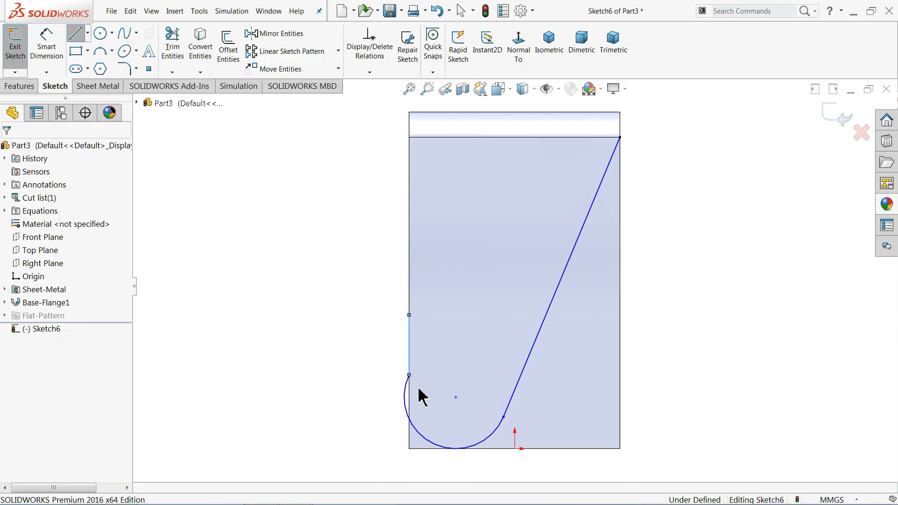
{"action": "left_click", "coordinate": [409, 375]}
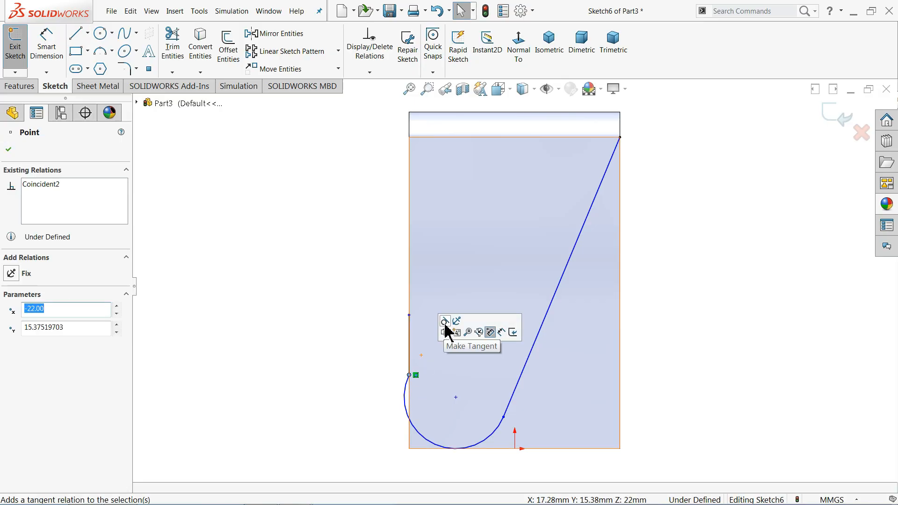
{"action": "left_click", "coordinate": [367, 341]}
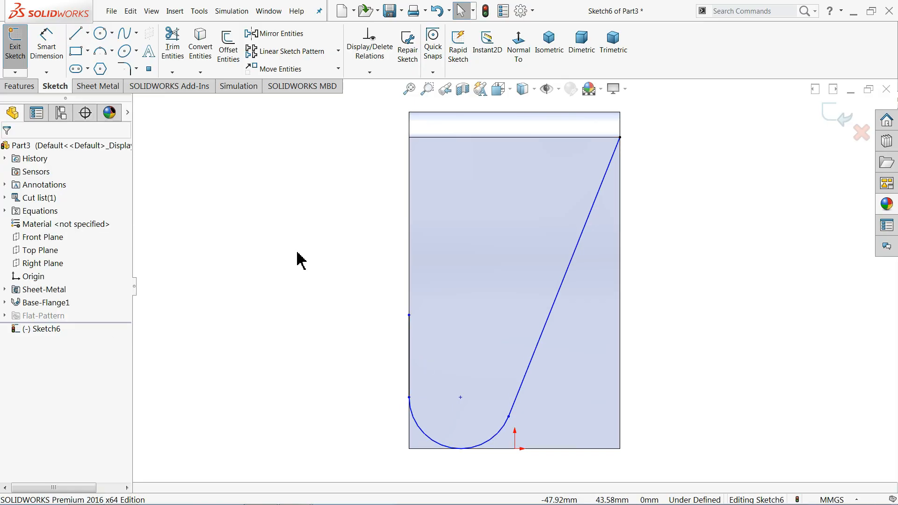
- Dimension the arc's radius at 10 mm
{"action": "left_click", "coordinate": [54, 52]}
{"action": "key", "text": "f"}
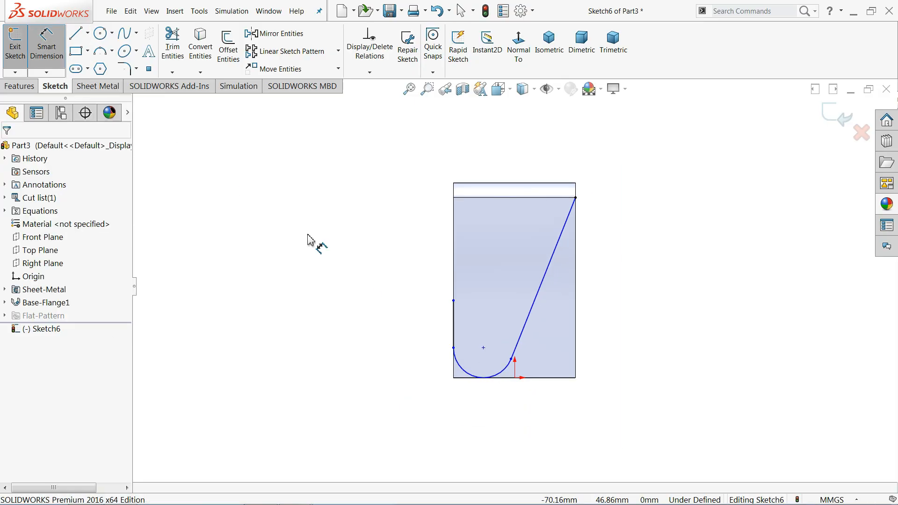
{"action": "left_click", "coordinate": [463, 371]}
{"action": "left_click", "coordinate": [423, 402]}
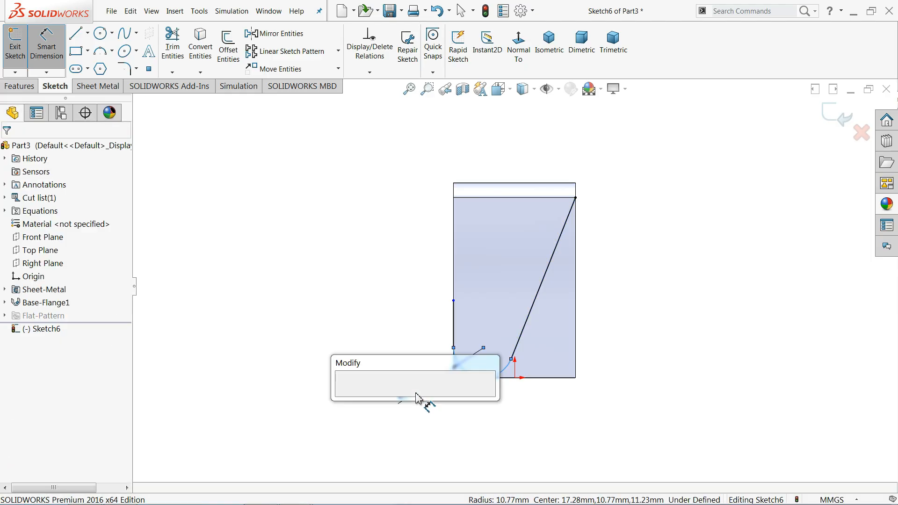
{"action": "left_click", "coordinate": [344, 396]}
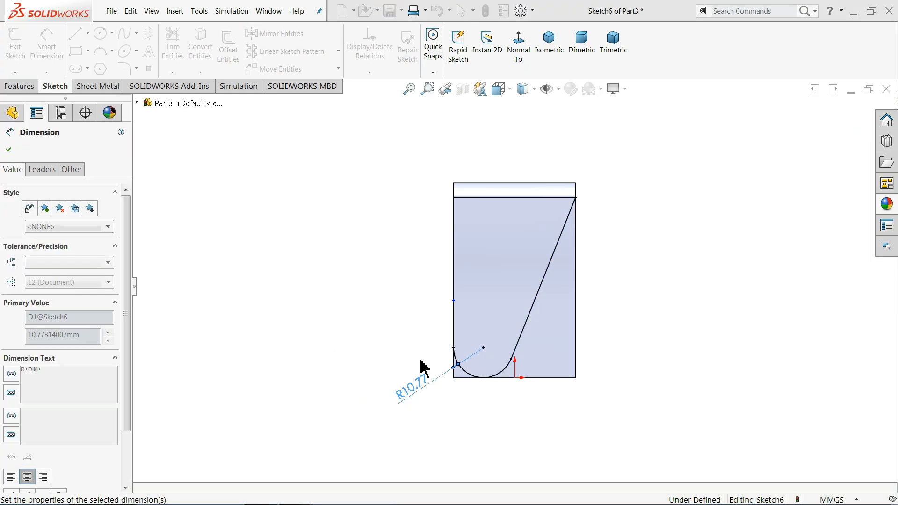
{"action": "scroll", "coordinate": [477, 348], "scroll_direction": "down", "scroll_amount": 3}
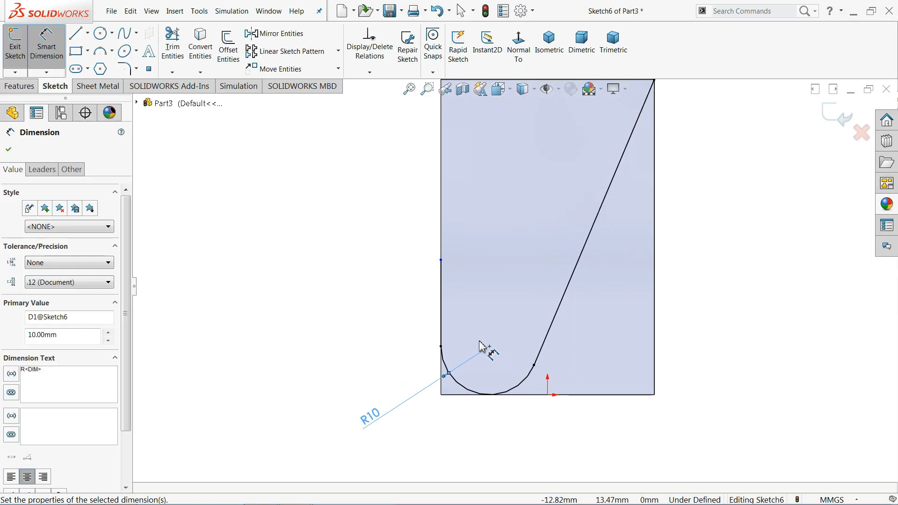
- Dimension the short vertical line on the left edge at 10 mm
{"action": "left_click", "coordinate": [443, 319]}
{"action": "left_click", "coordinate": [405, 311]}
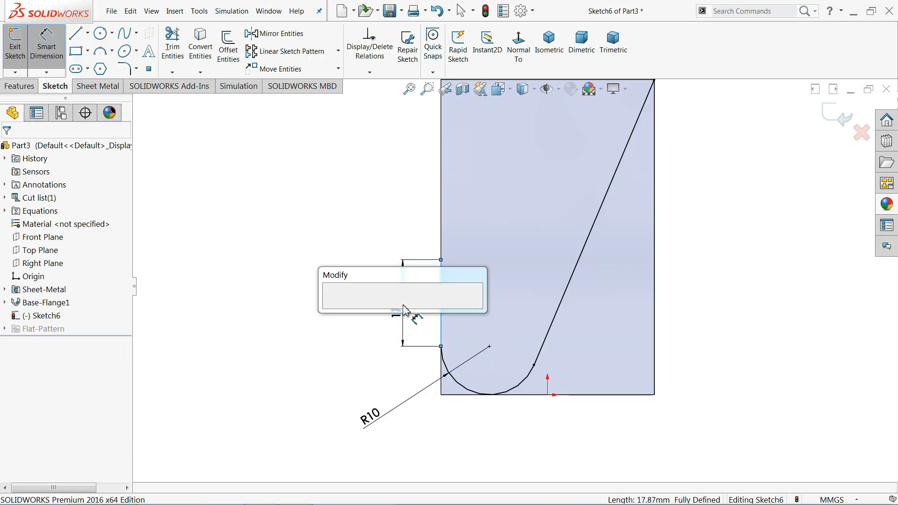
{"action": "type", "text": "10"}
{"action": "key", "text": "Return"}
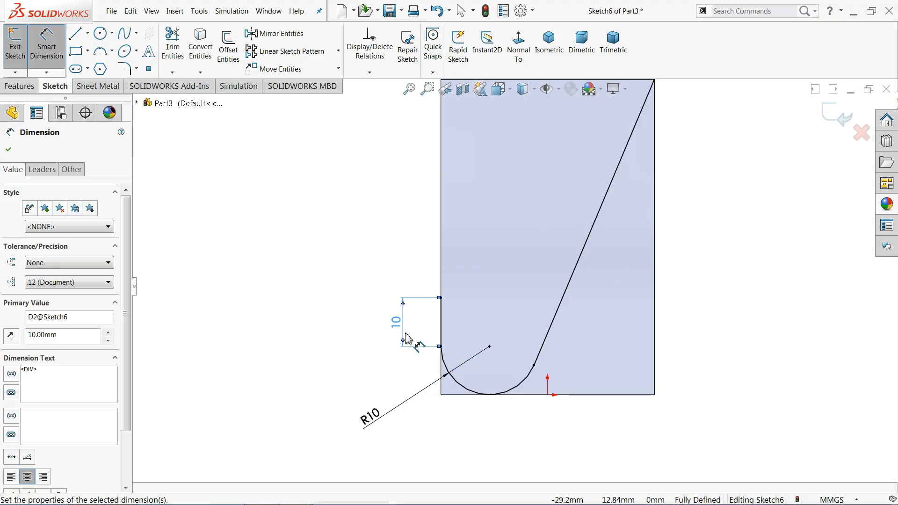
- Extrude-cut the leg profile sketch Through All - Both, with Flip side to cut turned on
{"action": "left_click", "coordinate": [315, 274]}
{"action": "scroll", "coordinate": [453, 245], "scroll_direction": "up", "scroll_amount": 3}
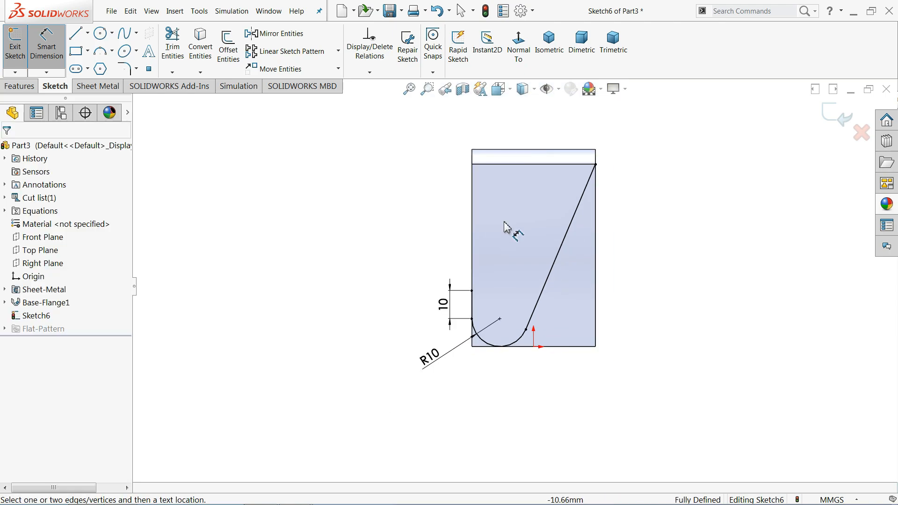
{"action": "middle_click_drag", "start_coordinate": [377, 196], "coordinate": [419, 237]}
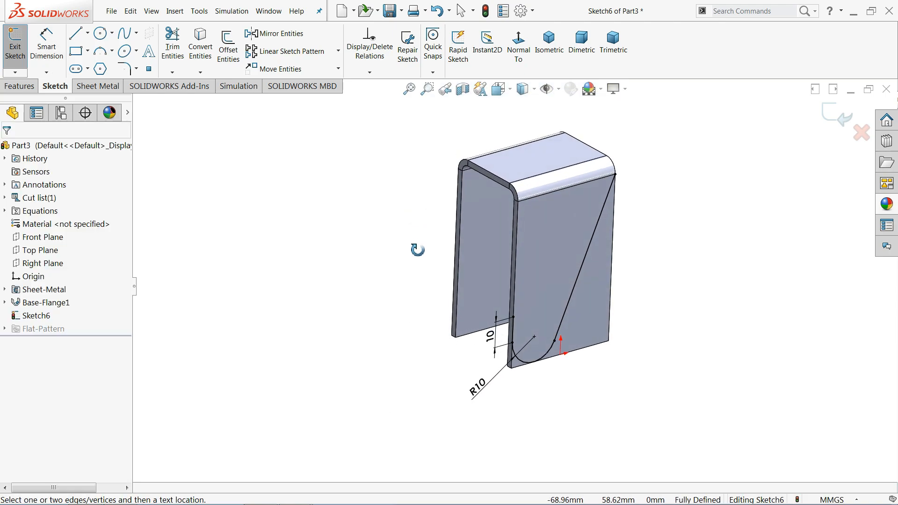
{"action": "left_click", "coordinate": [112, 88]}
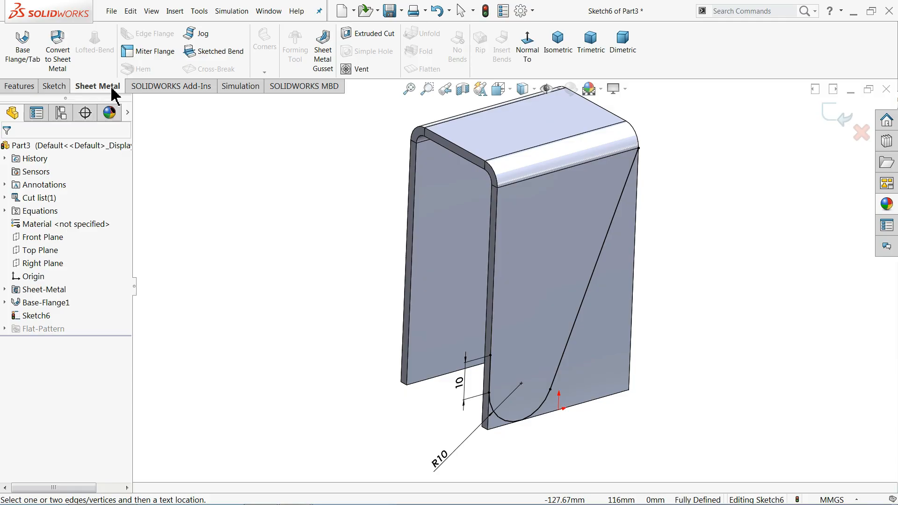
{"action": "left_click", "coordinate": [380, 36]}
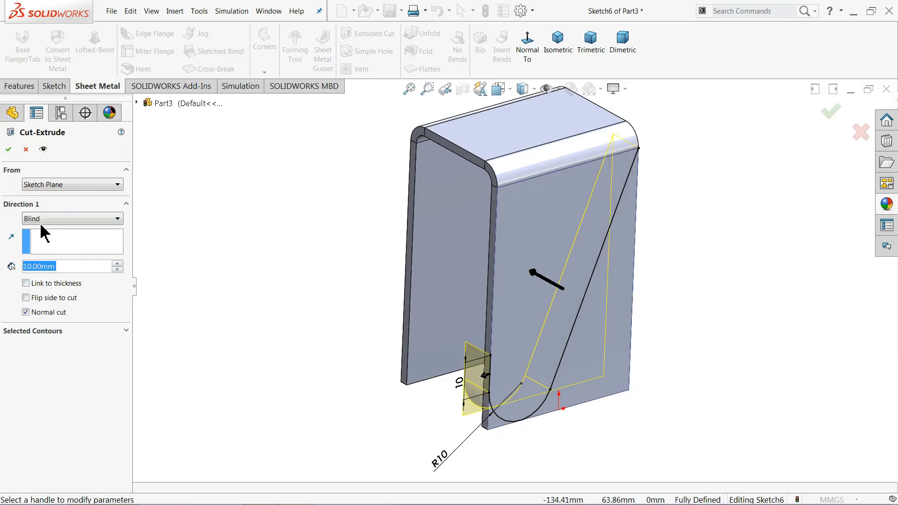
{"action": "left_click", "coordinate": [40, 222]}
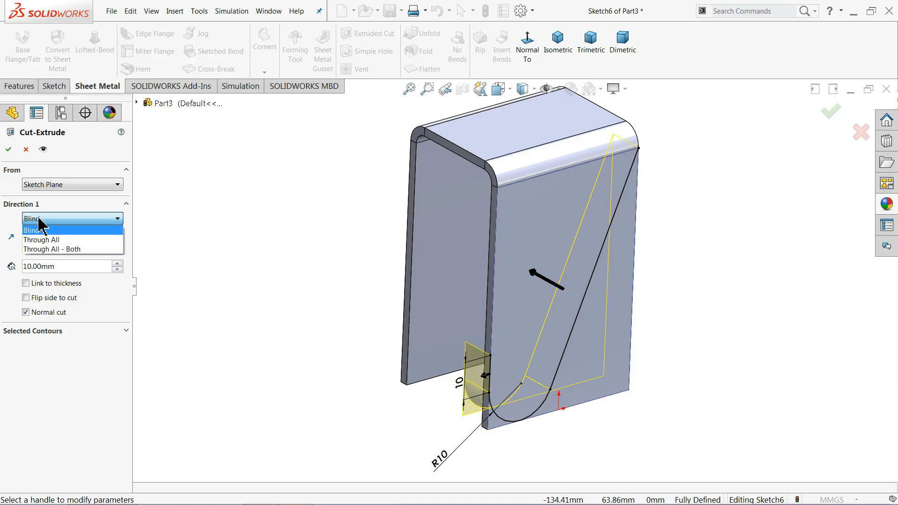
{"action": "left_click", "coordinate": [47, 248]}
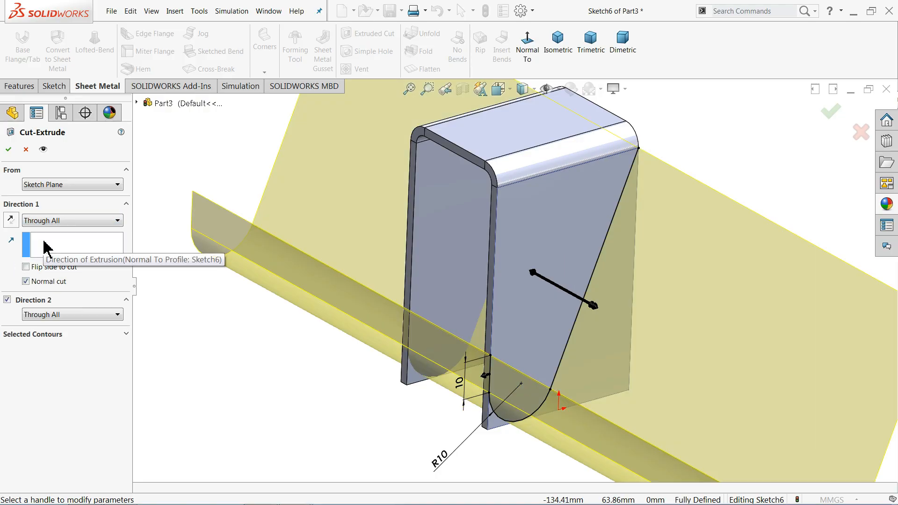
{"action": "left_click", "coordinate": [26, 267]}
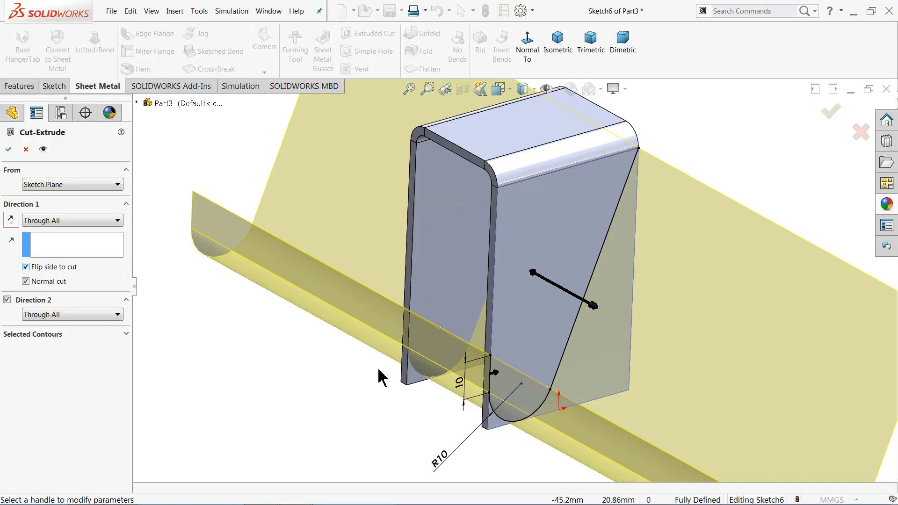
{"action": "scroll", "coordinate": [517, 380], "scroll_direction": "down", "scroll_amount": 5}
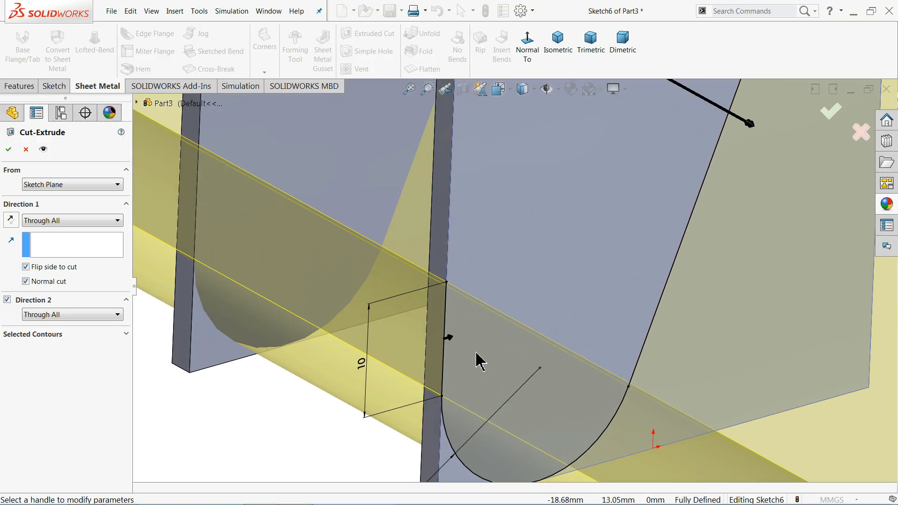
{"action": "scroll", "coordinate": [429, 367], "scroll_direction": "up", "scroll_amount": 6}
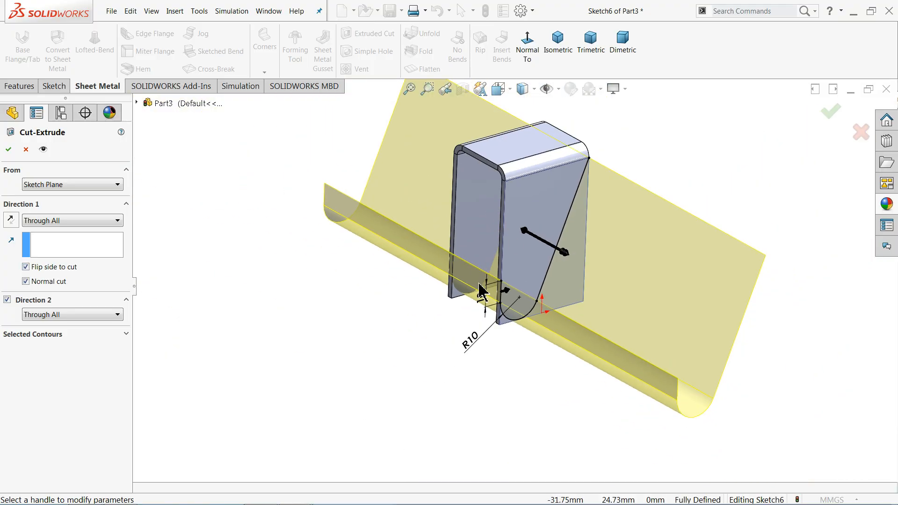
{"action": "left_click", "coordinate": [9, 149]}
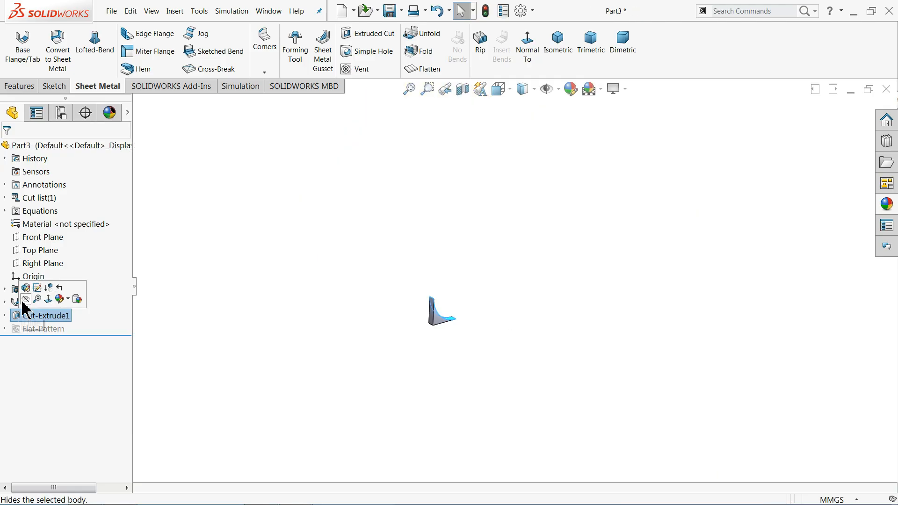
- Edit the leg cut and reverse its side to cut so the material outside the rounded, tapered profile is removed
{"action": "left_click", "coordinate": [29, 289]}
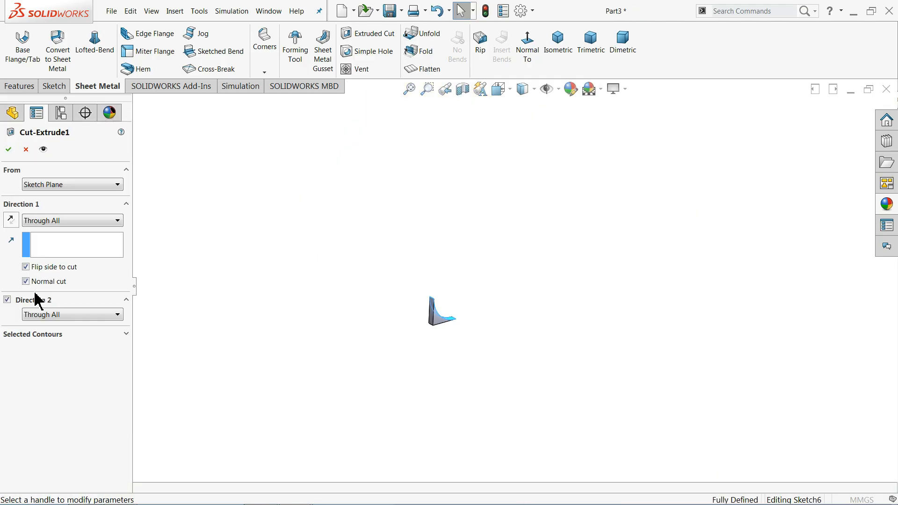
{"action": "scroll", "coordinate": [491, 316], "scroll_direction": "up", "scroll_amount": 3}
{"action": "scroll", "coordinate": [541, 327], "scroll_direction": "up", "scroll_amount": 3}
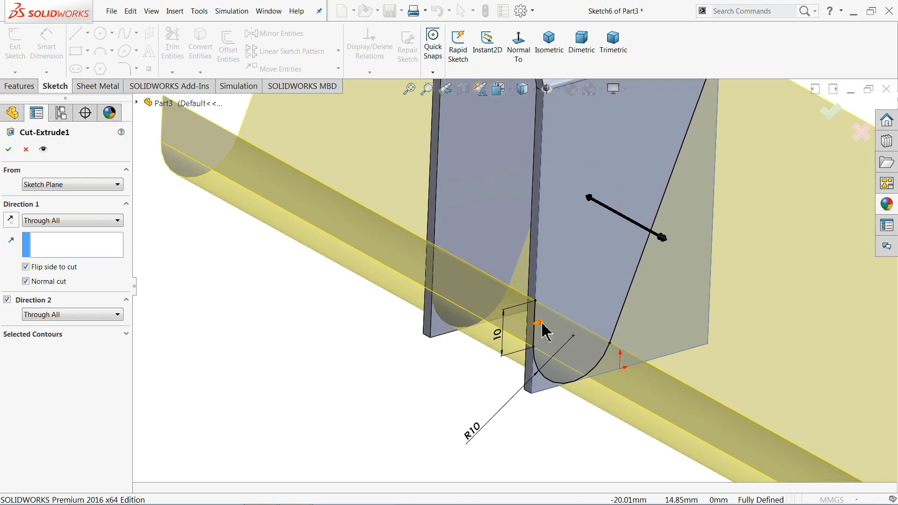
{"action": "scroll", "coordinate": [556, 332], "scroll_direction": "down", "scroll_amount": 5}
{"action": "scroll", "coordinate": [533, 332], "scroll_direction": "up", "scroll_amount": 3}
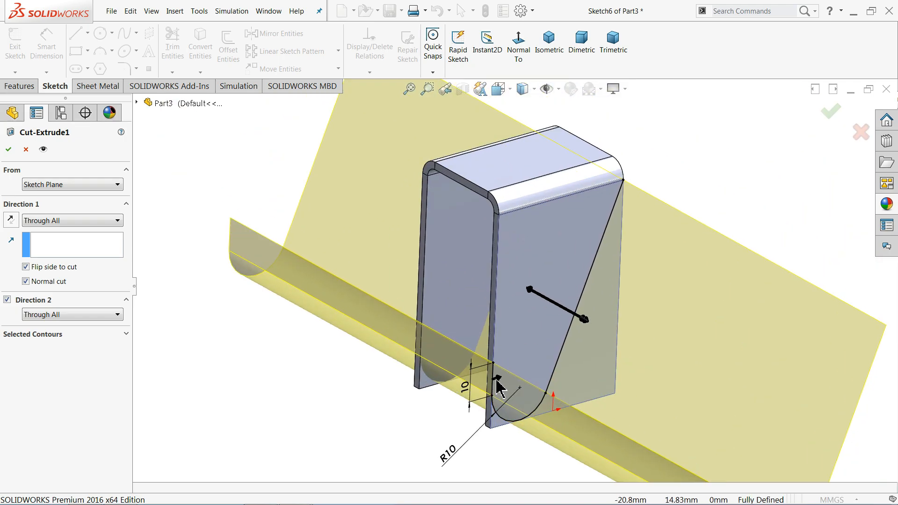
{"action": "left_click", "coordinate": [498, 379]}
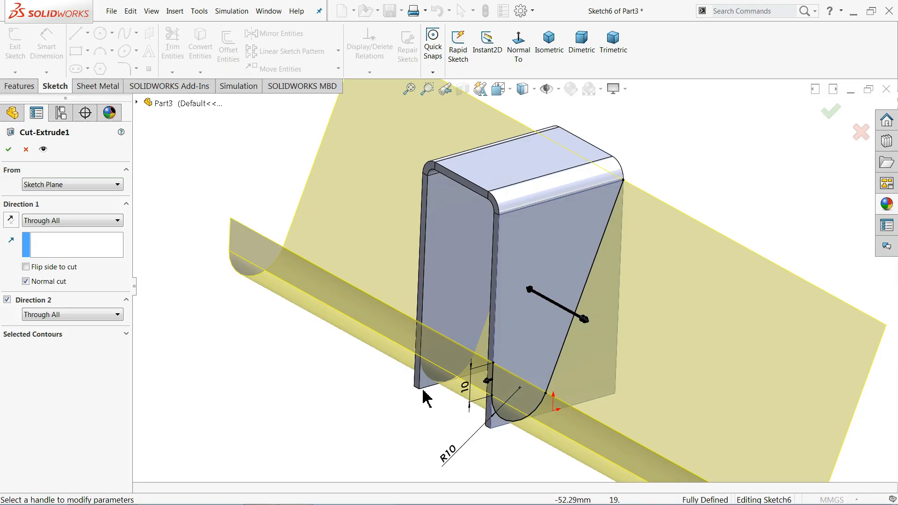
{"action": "scroll", "coordinate": [362, 287], "scroll_direction": "up", "scroll_amount": 2}
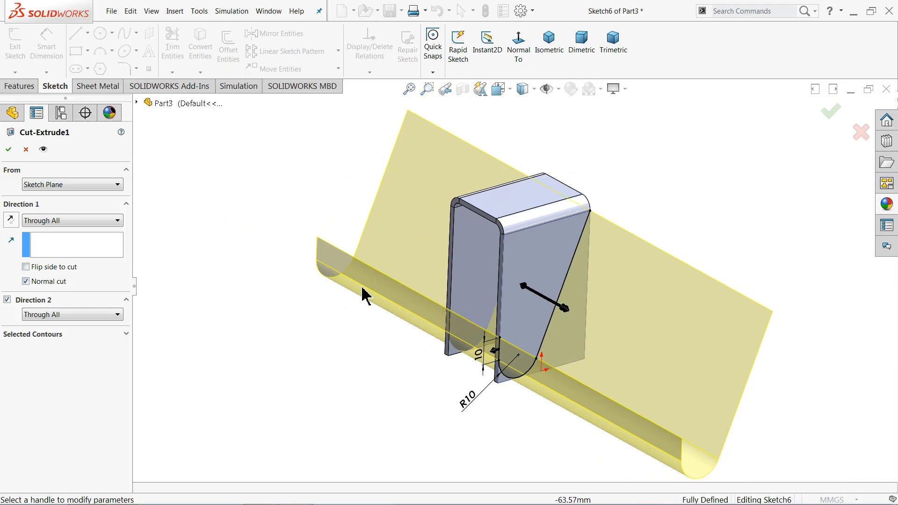
{"action": "scroll", "coordinate": [600, 263], "scroll_direction": "down", "scroll_amount": 1}
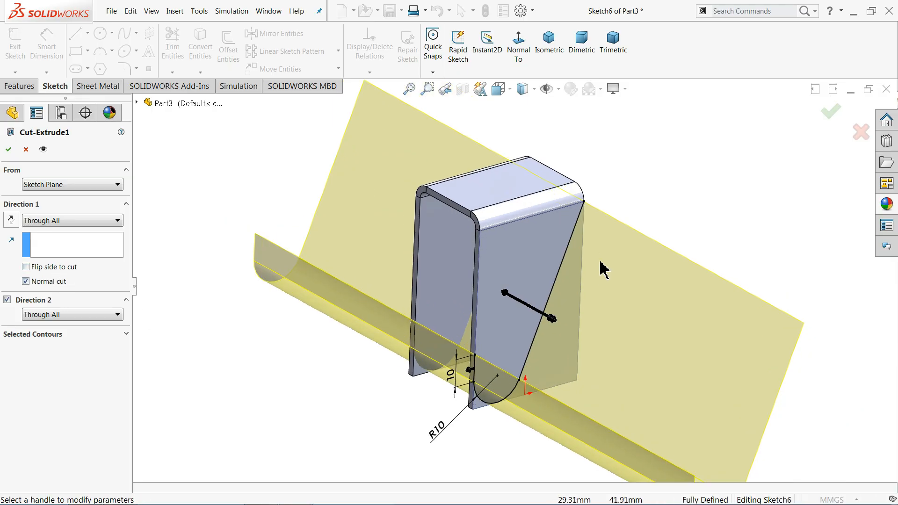
{"action": "left_click", "coordinate": [6, 152]}
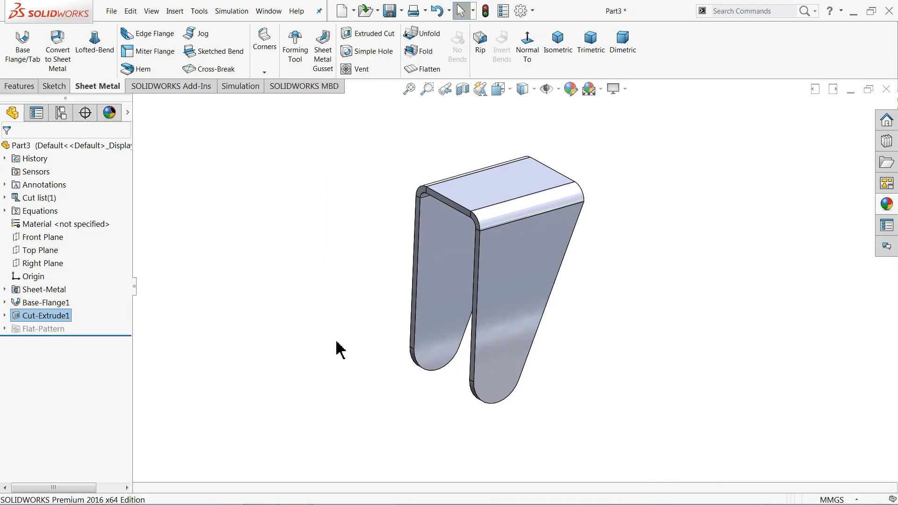
- Sketch an 8 mm diameter circle on the leg's outer face, concentric with its rounded lower end
{"action": "middle_click_drag", "start_coordinate": [337, 348], "coordinate": [354, 353]}
{"action": "left_click", "coordinate": [496, 357]}
{"action": "left_click", "coordinate": [533, 328]}
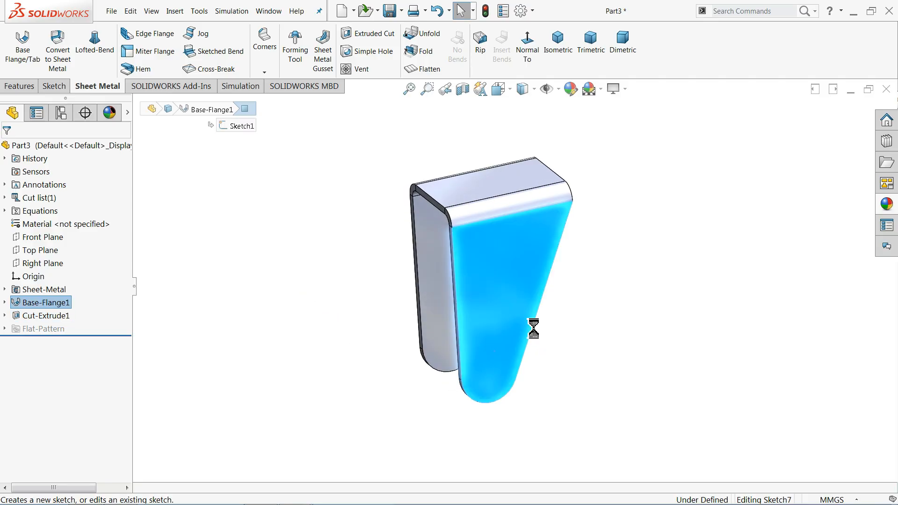
{"action": "left_click", "coordinate": [100, 33]}
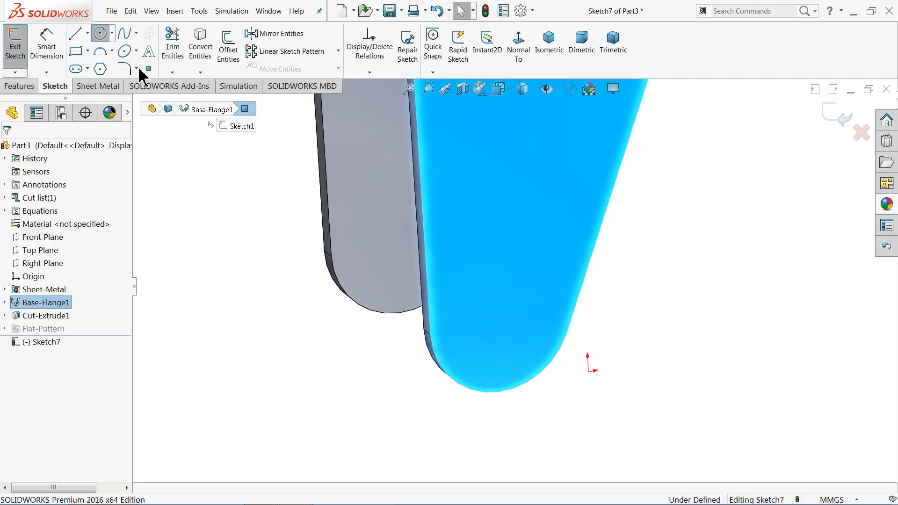
{"action": "left_click", "coordinate": [501, 320]}
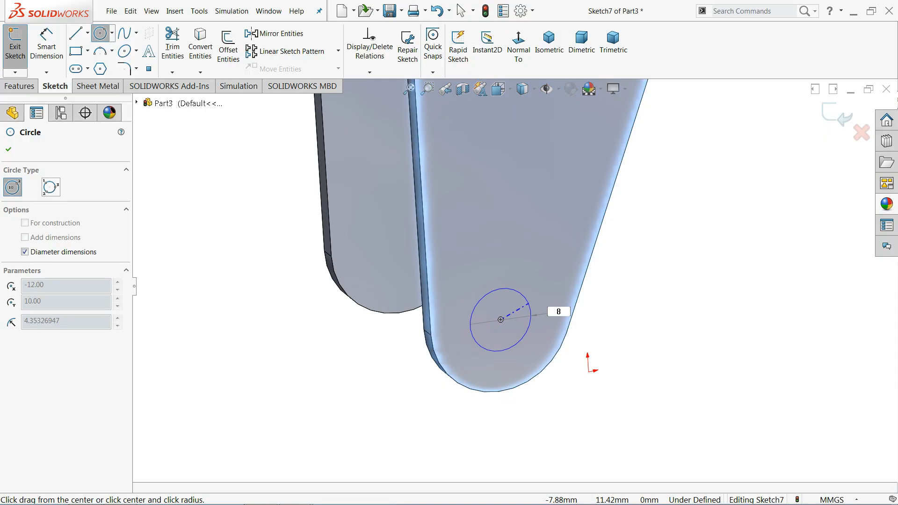
{"action": "type", "text": "8"}
{"action": "key", "text": "Return"}
- Extrude-cut the 8 mm circle Through All to make the axle holes in both legs
{"action": "left_click", "coordinate": [97, 86]}
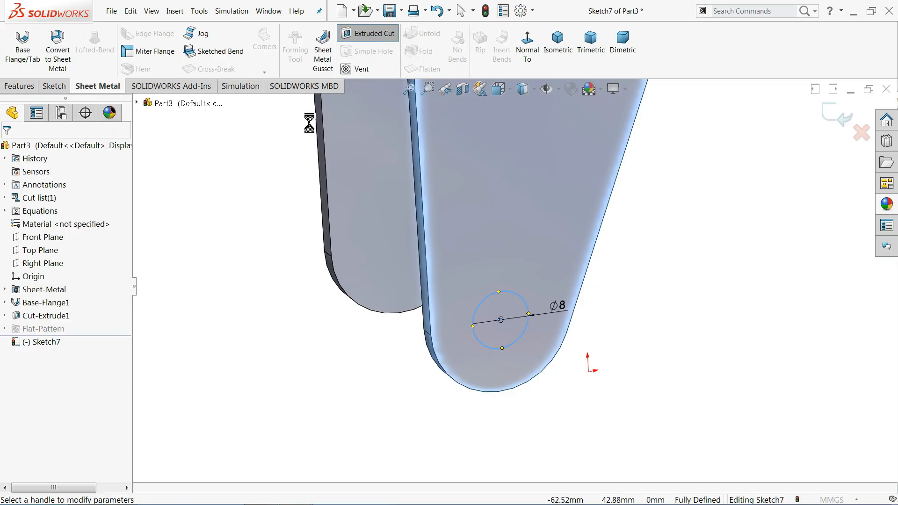
{"action": "left_click", "coordinate": [51, 227]}
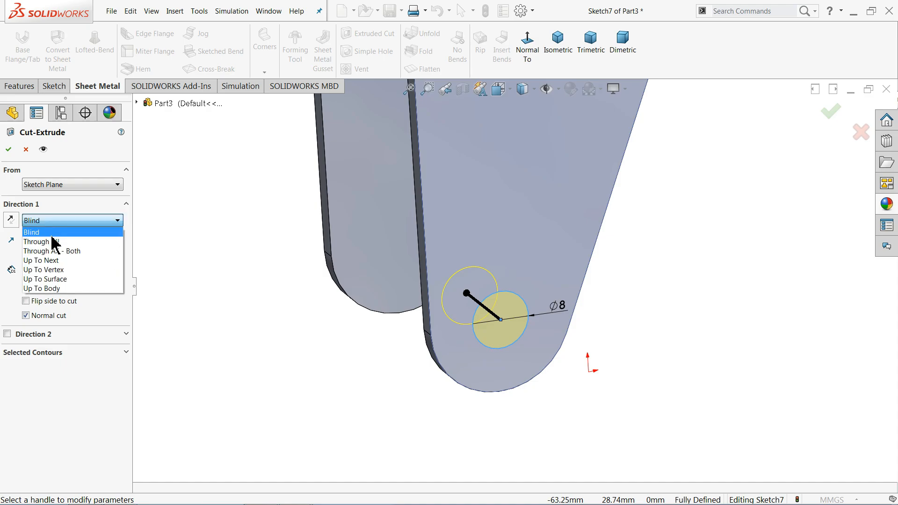
{"action": "left_click", "coordinate": [55, 249]}
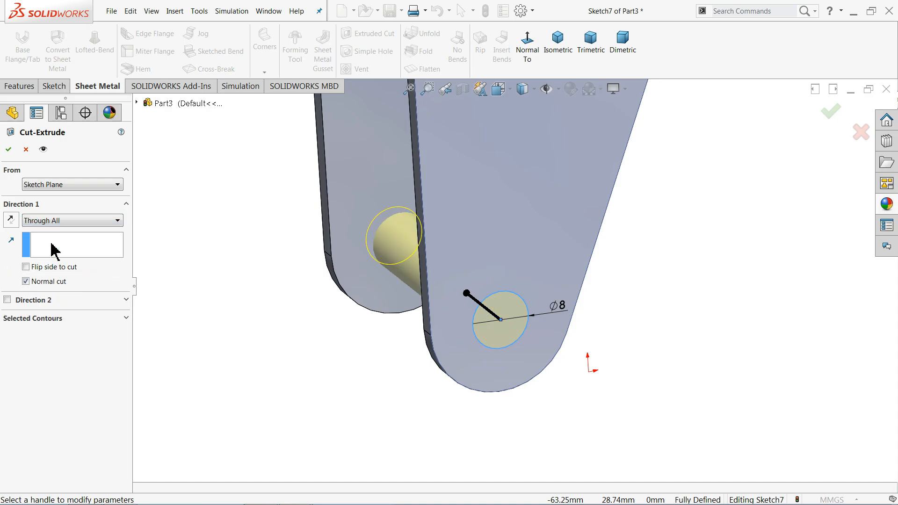
{"action": "left_click", "coordinate": [9, 150]}
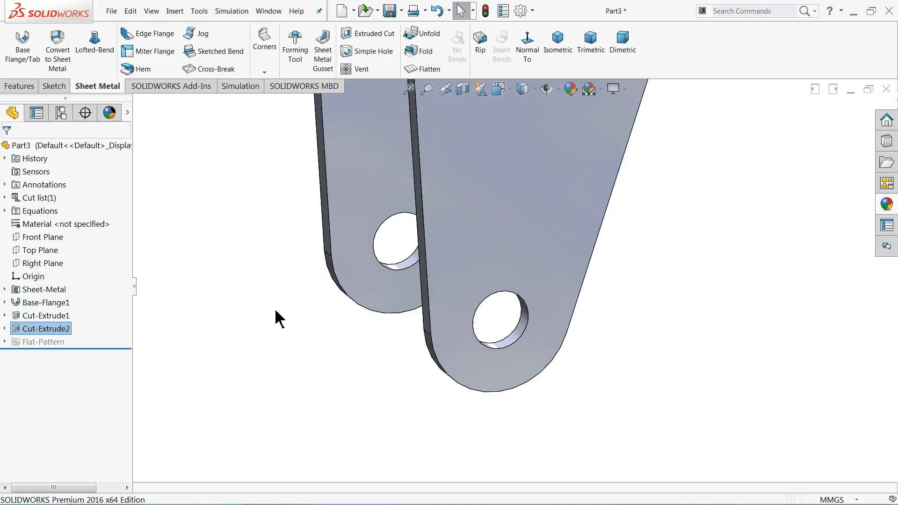
- Start a sketch on the bracket's flat top face and draw a diagonal centerline between its opposite corners
{"action": "middle_click_drag", "start_coordinate": [274, 317], "coordinate": [293, 328]}
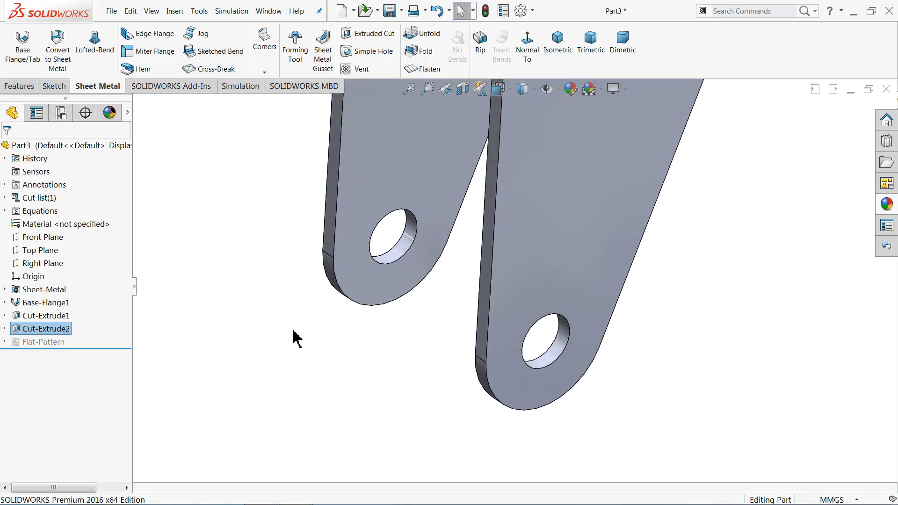
{"action": "scroll", "coordinate": [293, 329], "scroll_direction": "up", "scroll_amount": 6}
{"action": "scroll", "coordinate": [525, 143], "scroll_direction": "down", "scroll_amount": 4}
{"action": "left_click", "coordinate": [538, 173]}
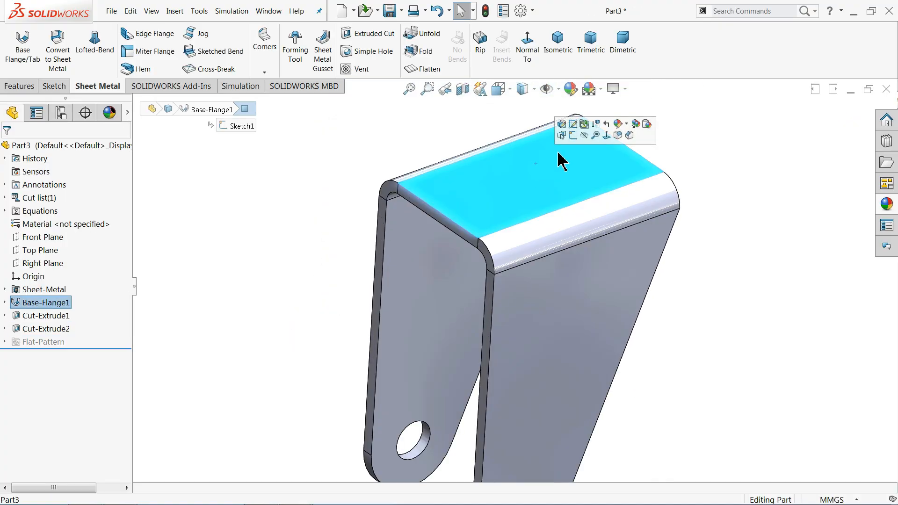
{"action": "left_click", "coordinate": [569, 139]}
{"action": "left_click", "coordinate": [518, 55]}
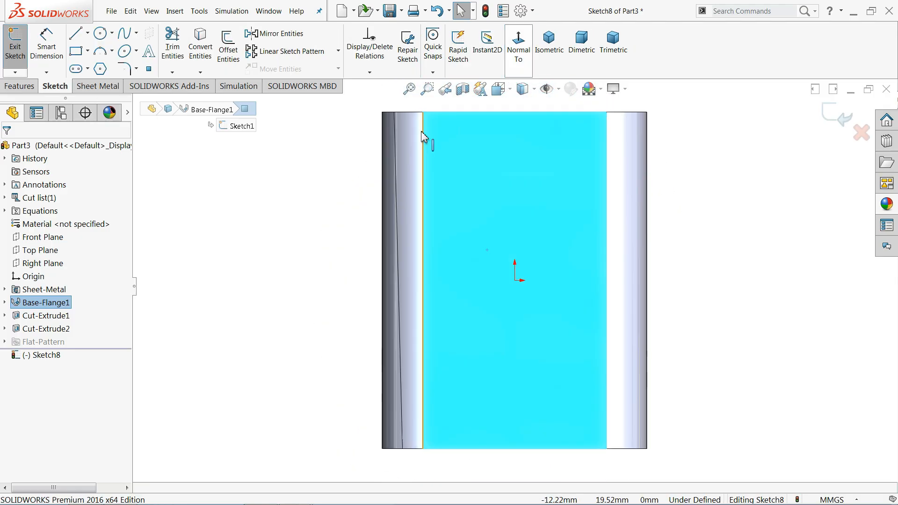
{"action": "left_click", "coordinate": [88, 32]}
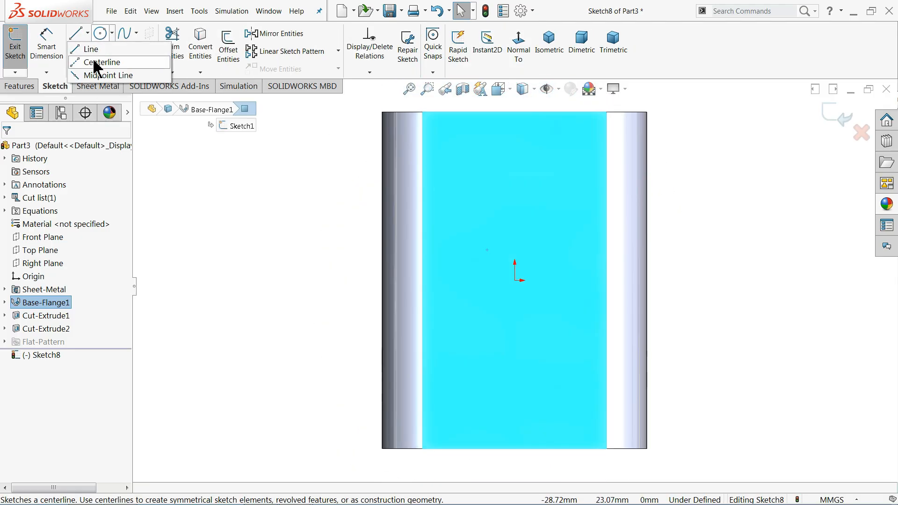
{"action": "left_click", "coordinate": [99, 61]}
{"action": "left_click", "coordinate": [422, 112]}
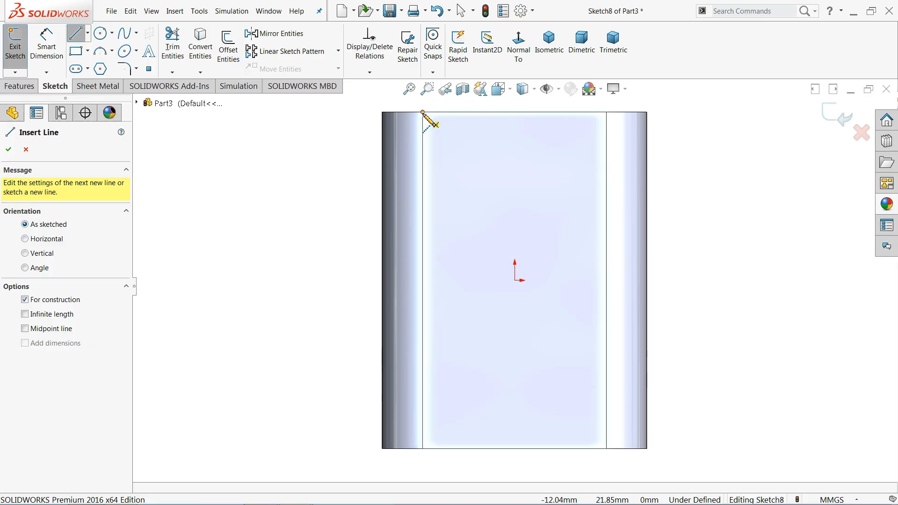
{"action": "left_click", "coordinate": [606, 449]}
{"action": "right_click", "coordinate": [520, 323]}
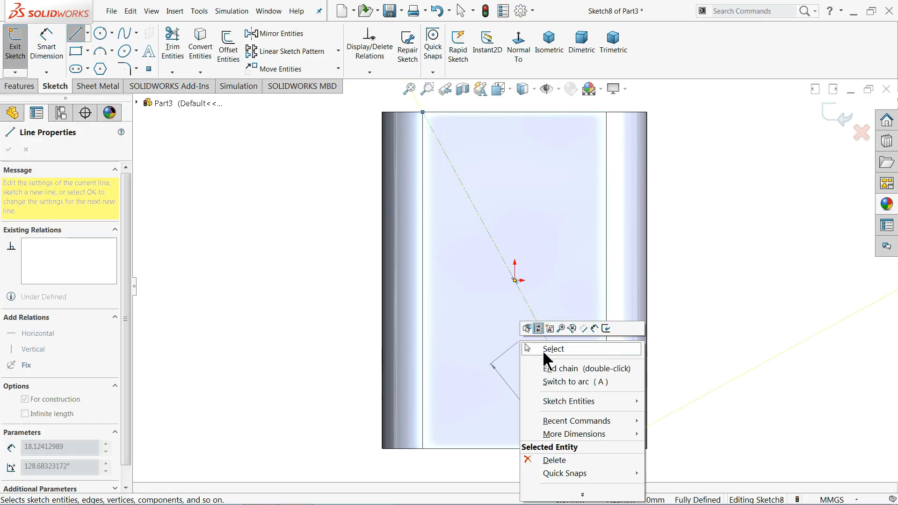
{"action": "left_click", "coordinate": [547, 367]}
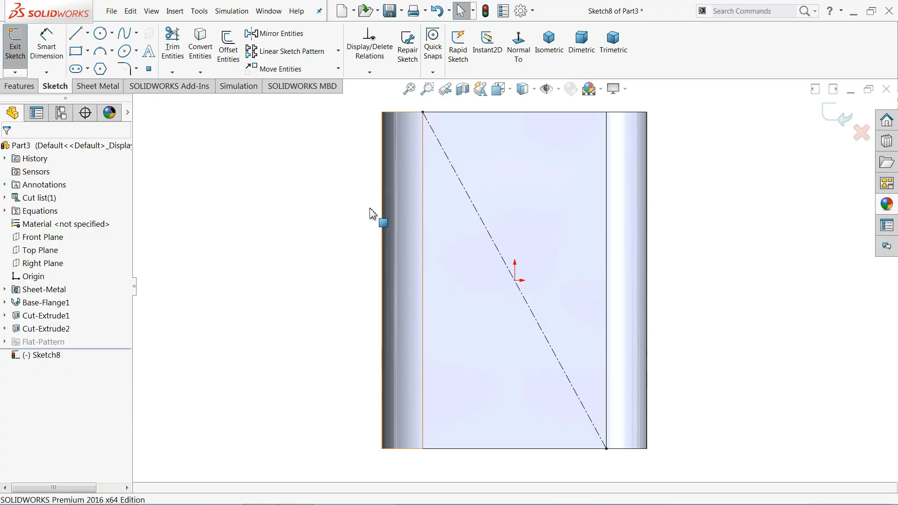
- Sketch a 14.5 mm diameter circle centred on the origin at the midpoint of the diagonal centerline
{"action": "left_click", "coordinate": [100, 34]}
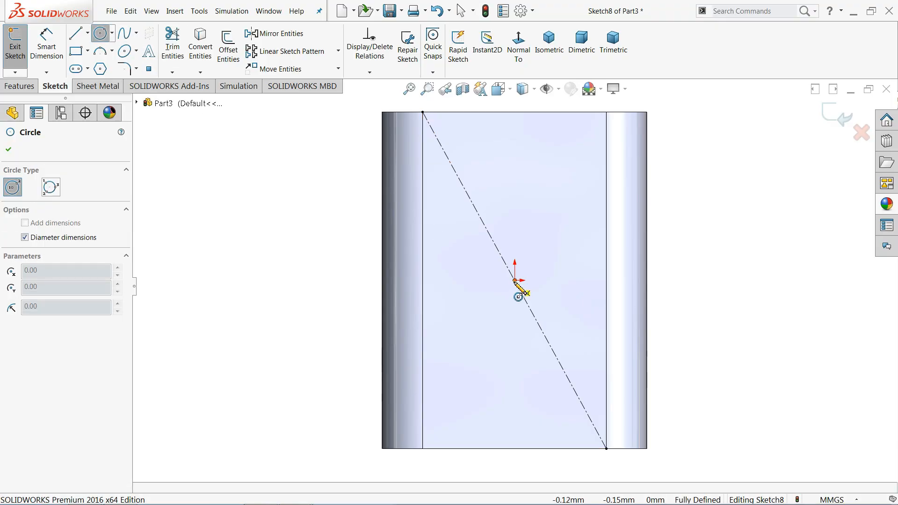
{"action": "left_click", "coordinate": [514, 280]}
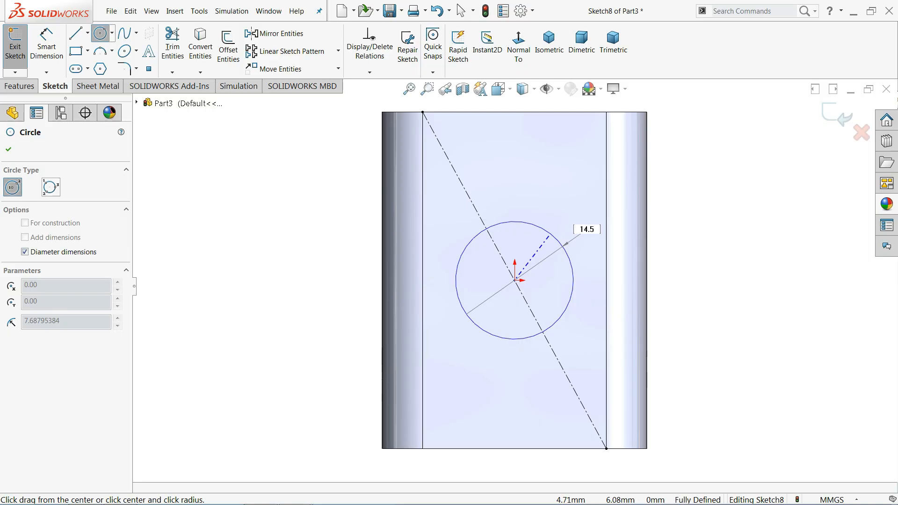
{"action": "key", "text": "Return"}
{"action": "right_click", "coordinate": [335, 251]}
{"action": "left_click", "coordinate": [322, 242]}
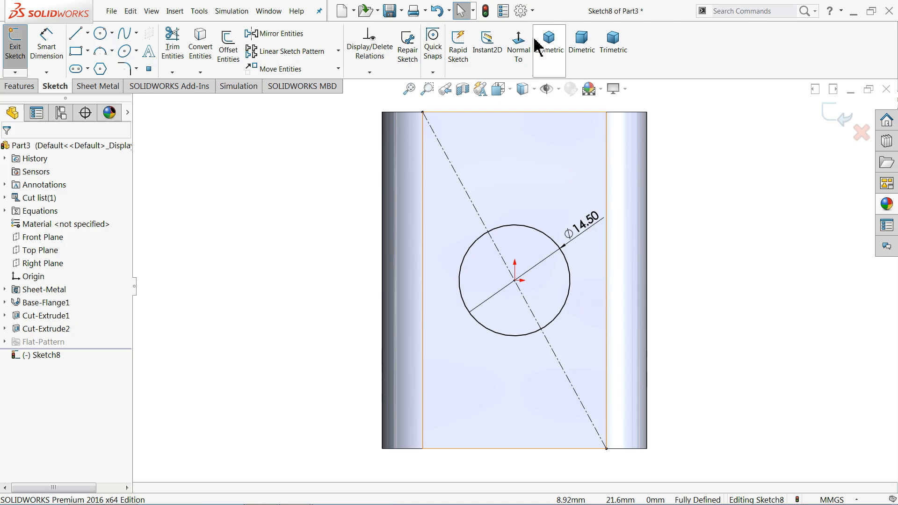
{"action": "left_click", "coordinate": [549, 42]}
{"action": "scroll", "coordinate": [528, 159], "scroll_direction": "down", "scroll_amount": 3}
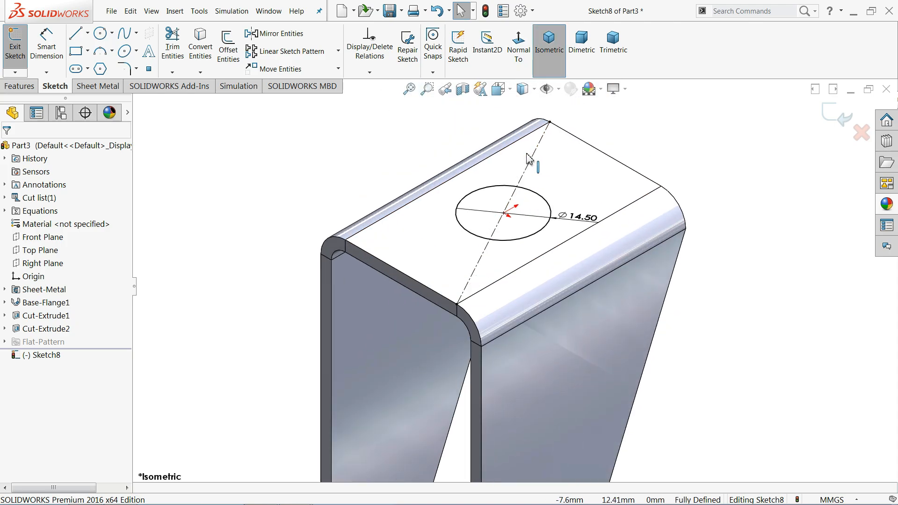
- Extrude-cut the 14.5 mm circle through the bracket's top plate only, using the Up To Next end condition
{"action": "left_click", "coordinate": [98, 86]}
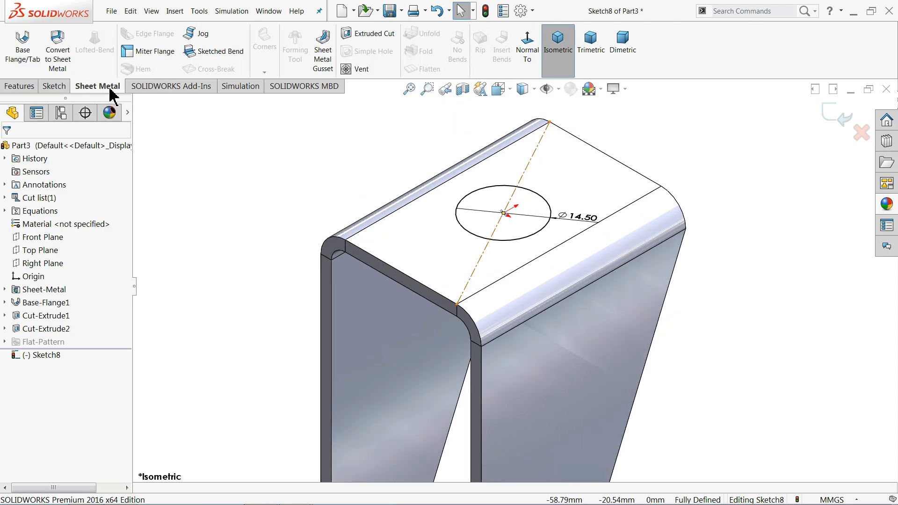
{"action": "left_click", "coordinate": [369, 34]}
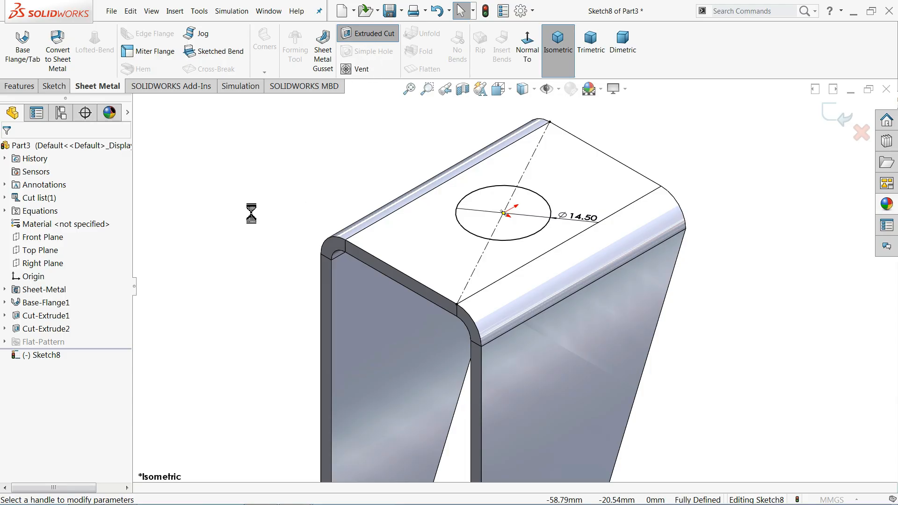
{"action": "left_click", "coordinate": [44, 230]}
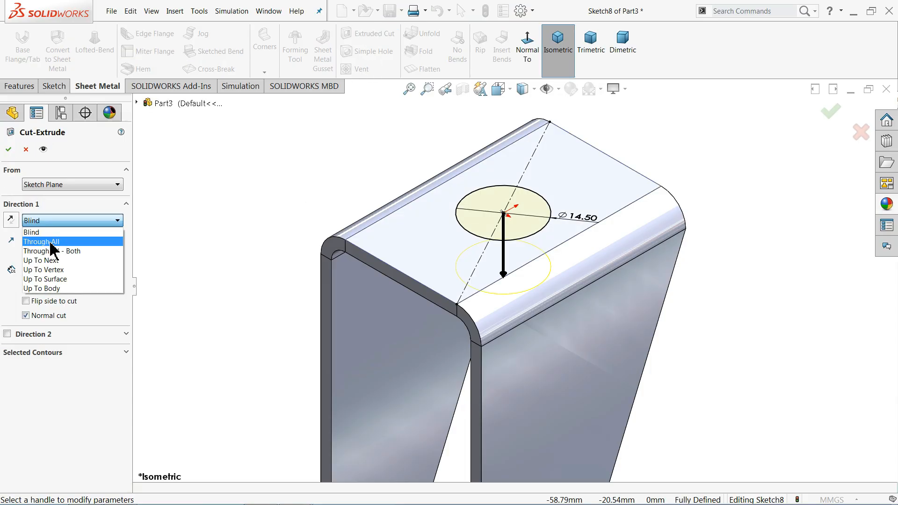
{"action": "left_click", "coordinate": [49, 240]}
{"action": "scroll", "coordinate": [269, 245], "scroll_direction": "up", "scroll_amount": 4}
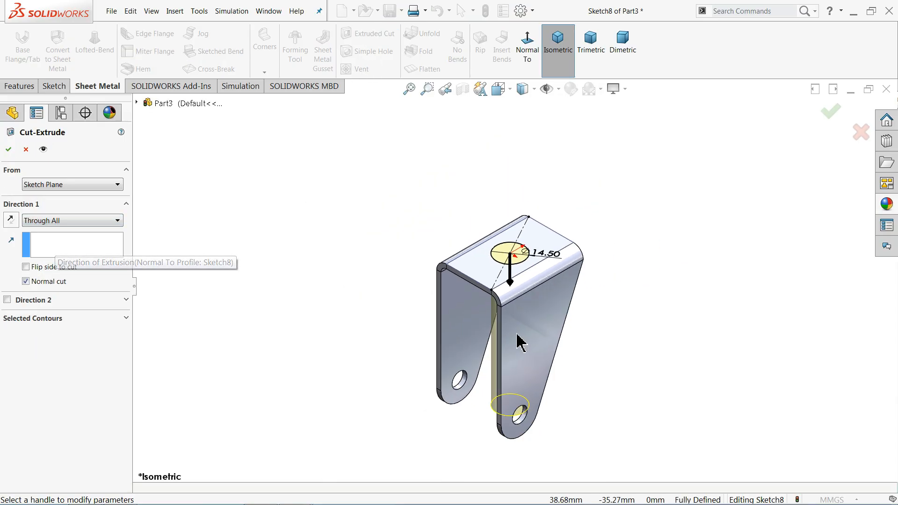
{"action": "scroll", "coordinate": [516, 333], "scroll_direction": "down", "scroll_amount": 3}
{"action": "mouse_move", "coordinate": [622, 336]}
{"action": "middle_mouse_down"}
{"action": "mouse_move", "coordinate": [669, 313]}
{"action": "mouse_move", "coordinate": [669, 280]}
{"action": "mouse_move", "coordinate": [628, 329]}
{"action": "middle_mouse_up"}
{"action": "left_click", "coordinate": [56, 220]}
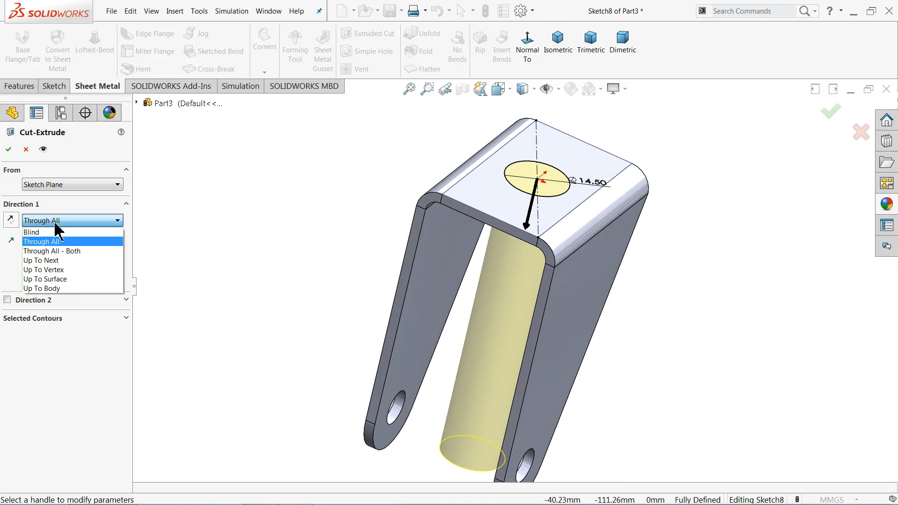
{"action": "left_click", "coordinate": [52, 260]}
{"action": "mouse_move", "coordinate": [257, 267]}
{"action": "middle_mouse_down"}
{"action": "mouse_move", "coordinate": [290, 151]}
{"action": "mouse_move", "coordinate": [250, 260]}
{"action": "middle_mouse_up"}
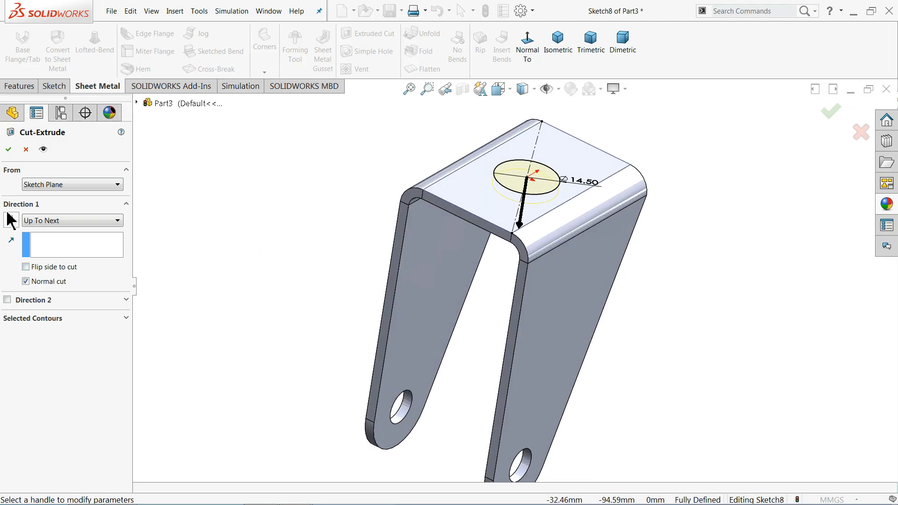
{"action": "left_click", "coordinate": [9, 150]}
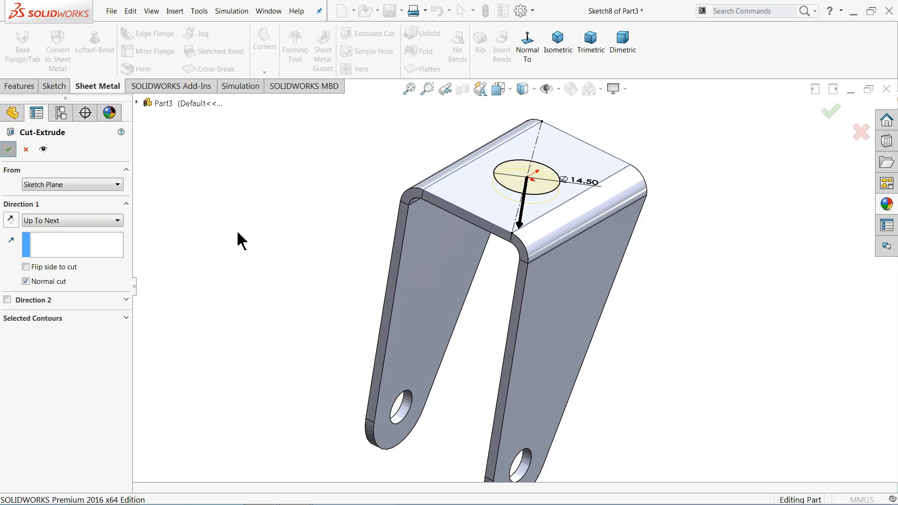
- Start a sketch on the leg's outer face and draw a corner rectangle about 4.2 by 7 mm overlapping the upper half of the axle hole
{"action": "middle_click_drag", "start_coordinate": [329, 255], "coordinate": [420, 293]}
{"action": "scroll", "coordinate": [541, 360], "scroll_direction": "down", "scroll_amount": 3}
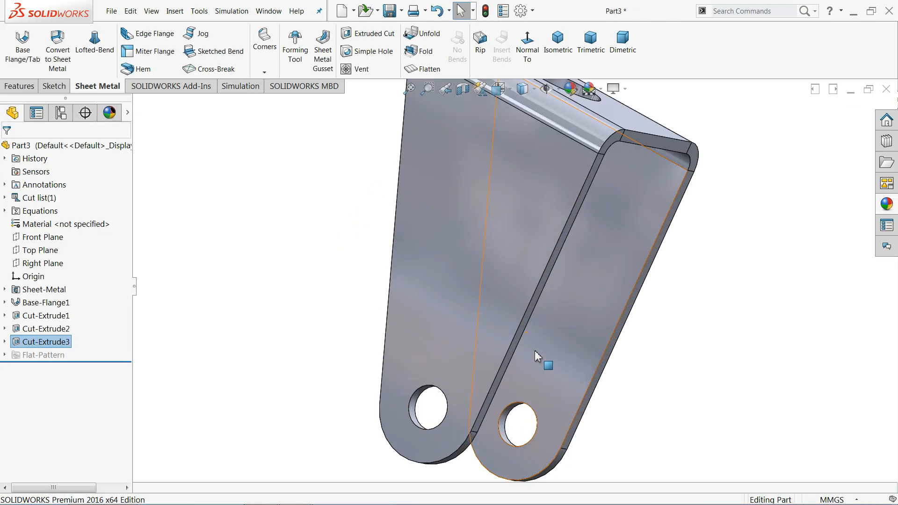
{"action": "left_click", "coordinate": [465, 376]}
{"action": "left_click", "coordinate": [495, 345]}
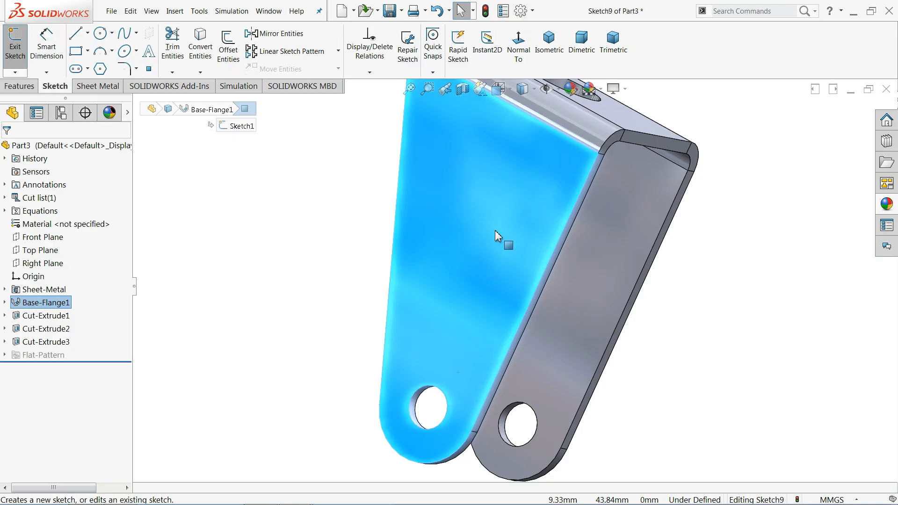
{"action": "left_click", "coordinate": [517, 54]}
{"action": "scroll", "coordinate": [584, 439], "scroll_direction": "down", "scroll_amount": 4}
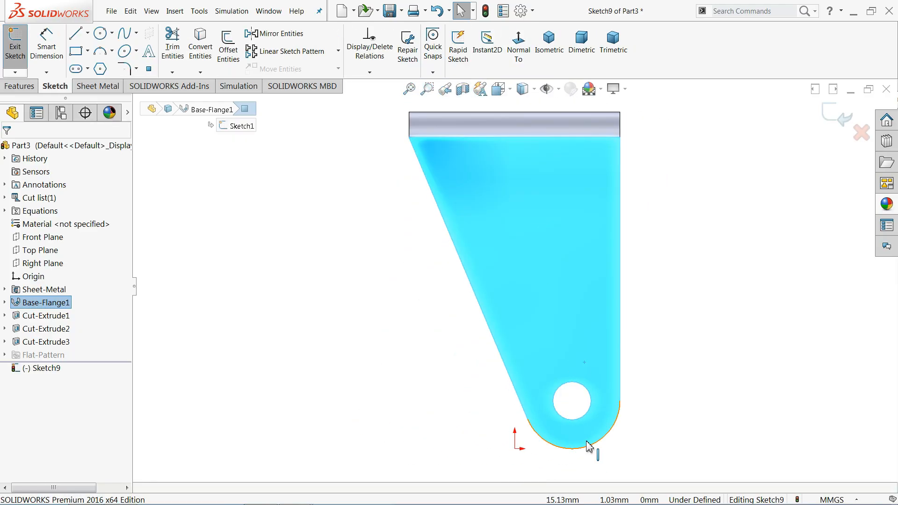
{"action": "left_click", "coordinate": [88, 51]}
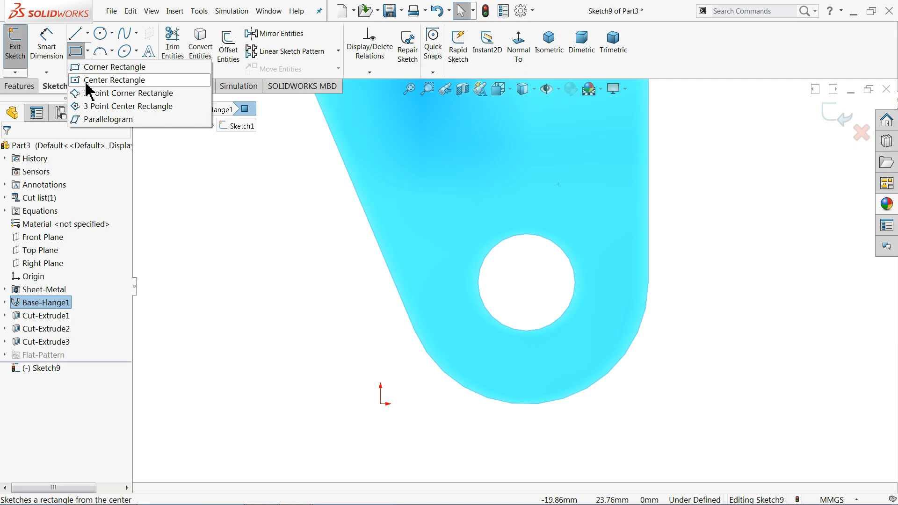
{"action": "left_click", "coordinate": [93, 68]}
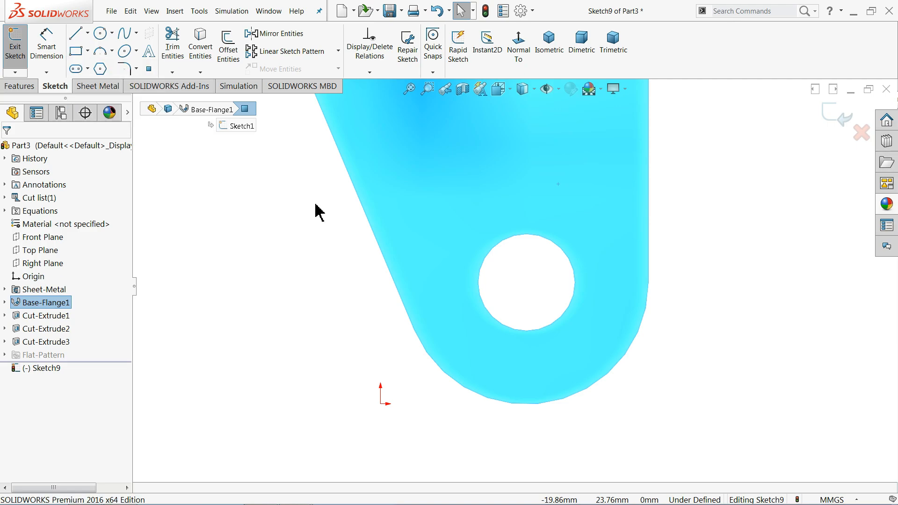
{"action": "left_click", "coordinate": [550, 283]}
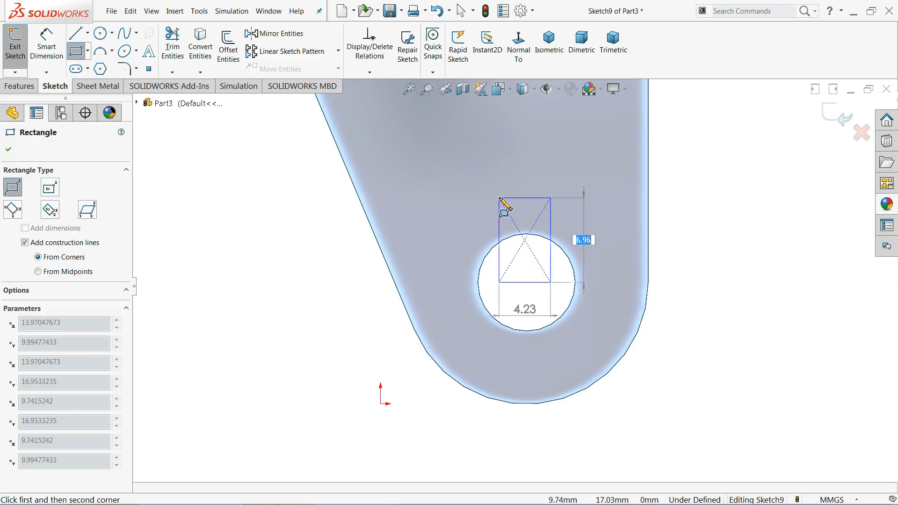
{"action": "left_click", "coordinate": [499, 197]}
- Dimension the rectangle to 2.5 mm wide and 6 mm high
{"action": "left_click", "coordinate": [46, 45]}
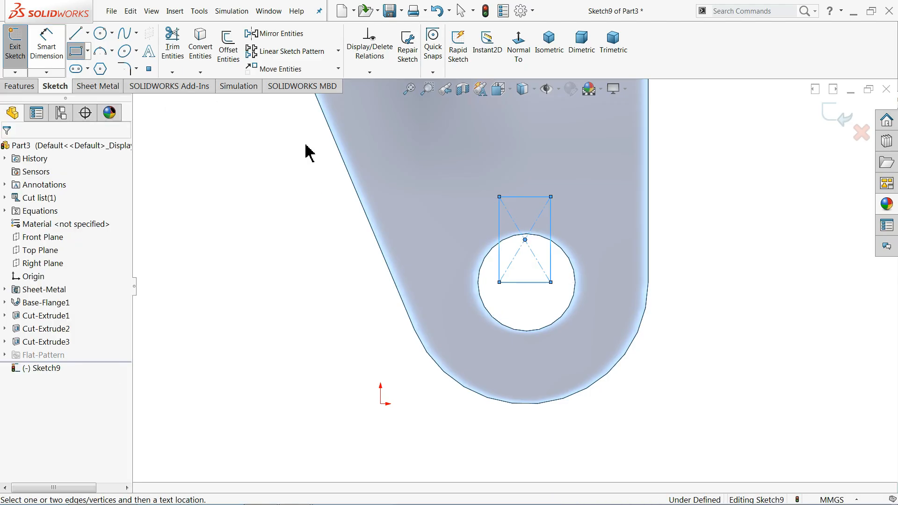
{"action": "left_click", "coordinate": [522, 197]}
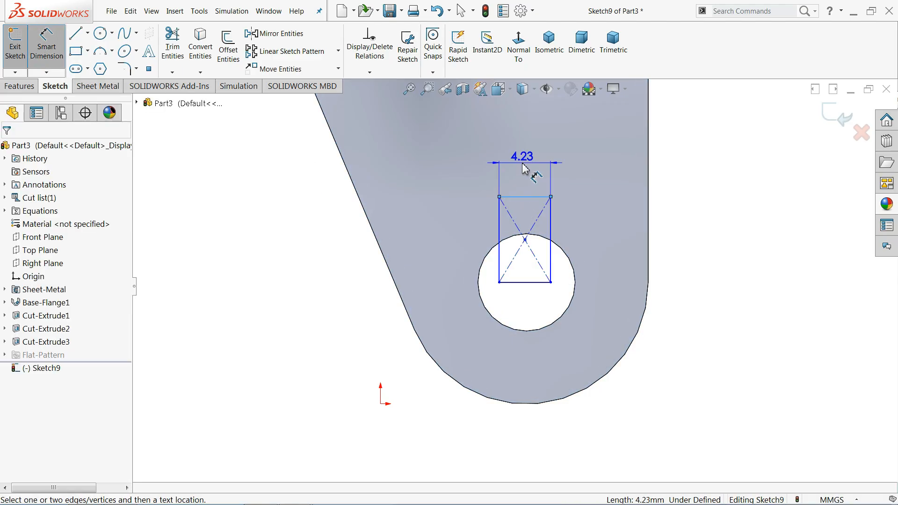
{"action": "left_click", "coordinate": [523, 168]}
{"action": "type", "text": "2.5"}
{"action": "key", "text": "Return"}
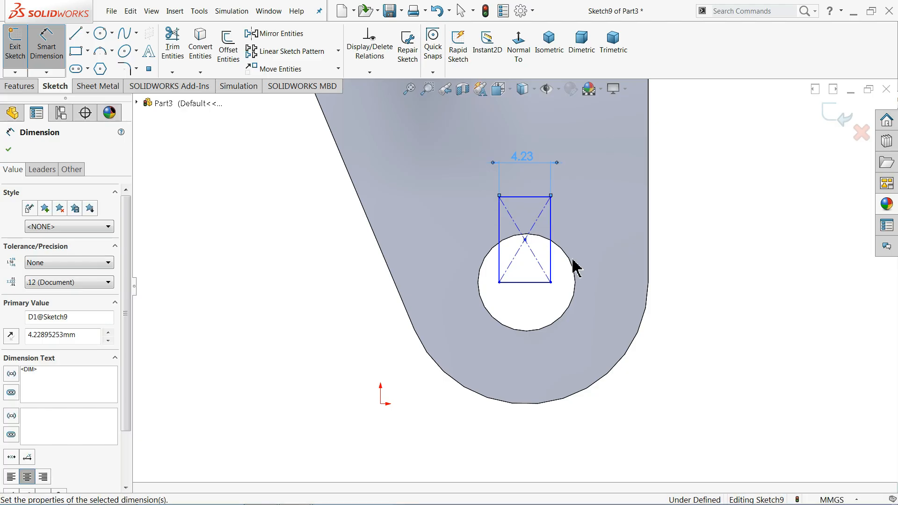
{"action": "left_click", "coordinate": [554, 232]}
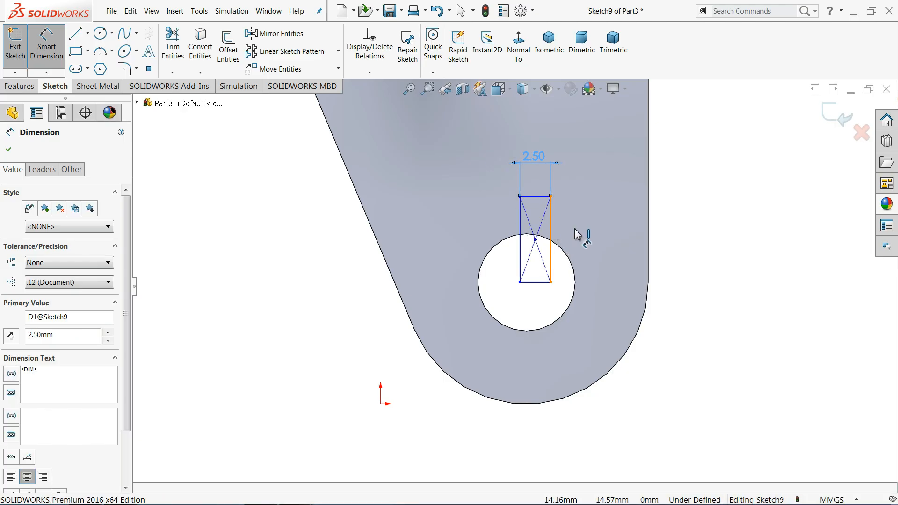
{"action": "left_click", "coordinate": [600, 233]}
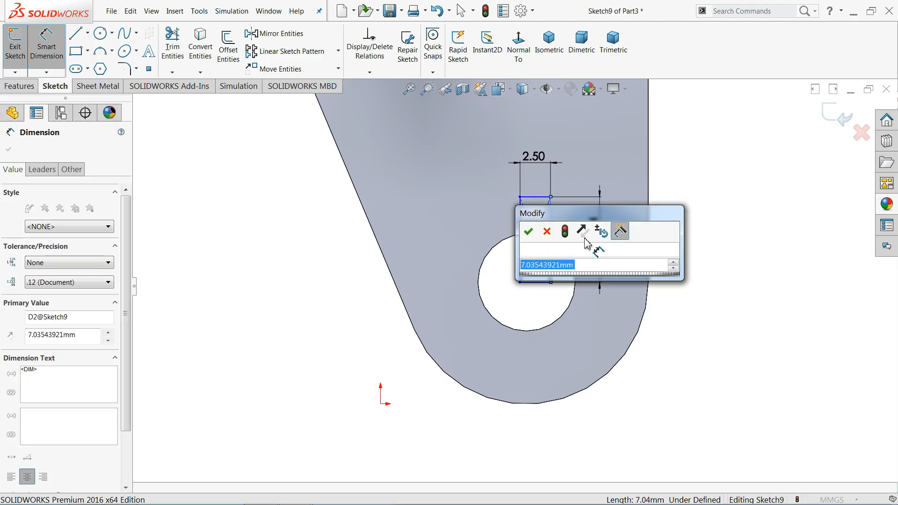
{"action": "key", "text": "Return"}
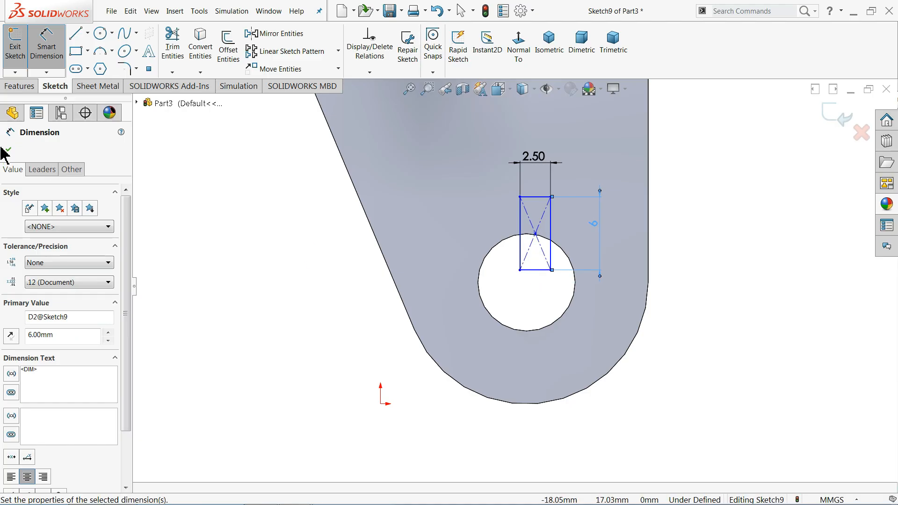
{"action": "left_click", "coordinate": [8, 150]}
{"action": "scroll", "coordinate": [537, 247], "scroll_direction": "down", "scroll_amount": 3}
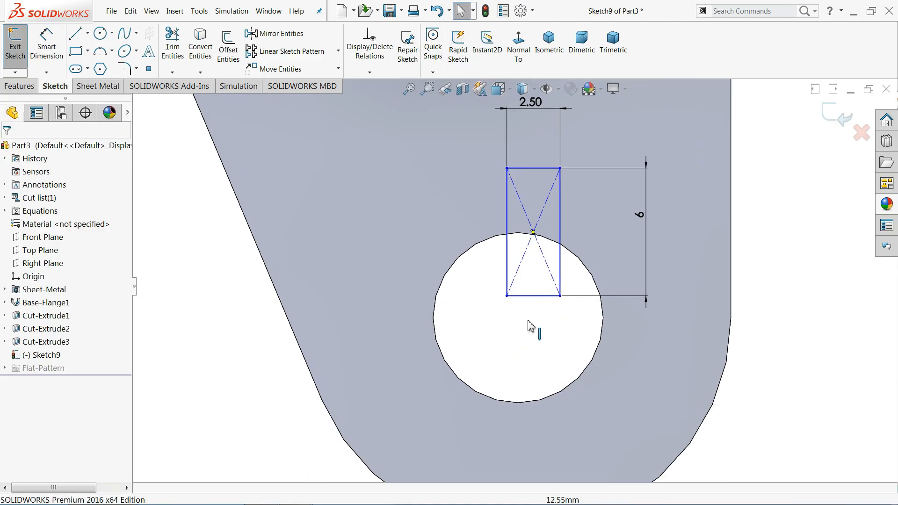
{"action": "left_click", "coordinate": [567, 391]}
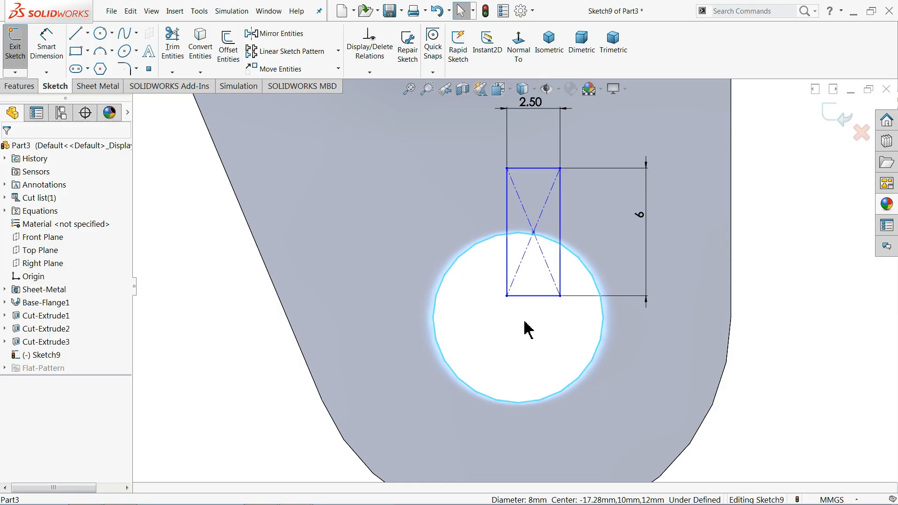
{"action": "left_click", "coordinate": [148, 70]}
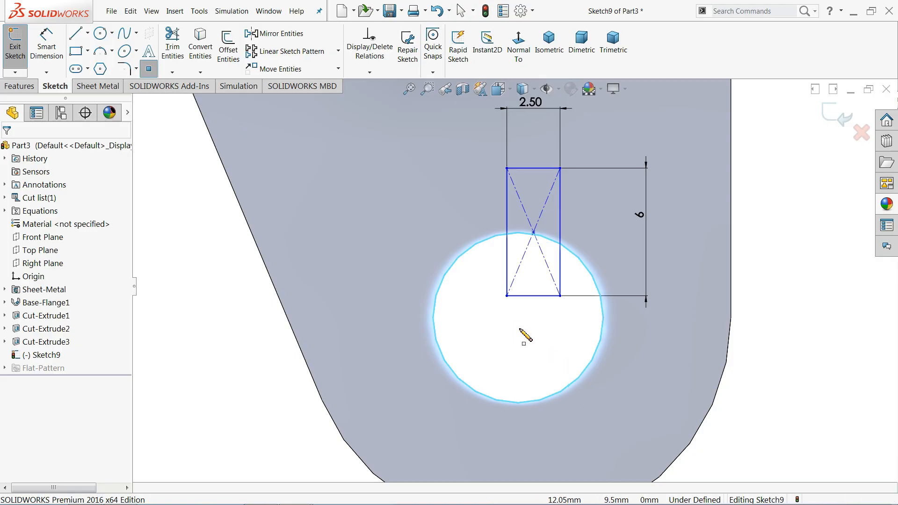
{"action": "right_click", "coordinate": [156, 154]}
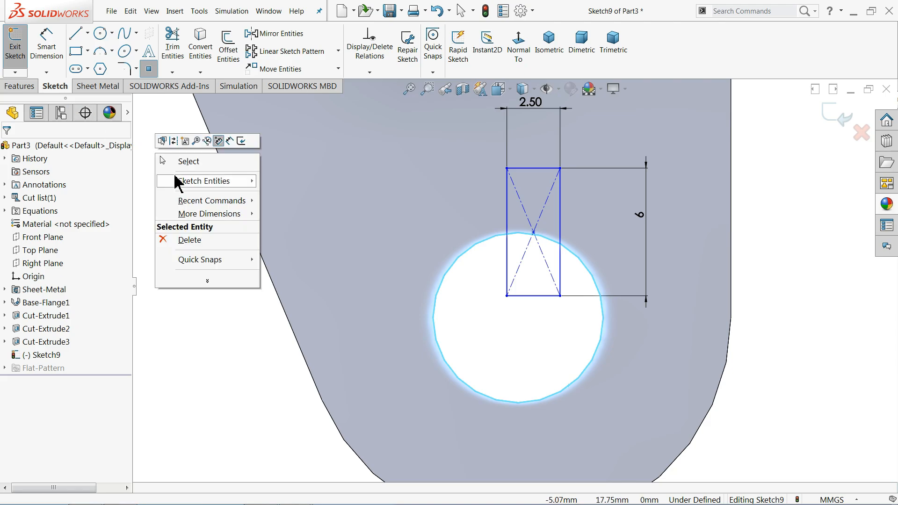
{"action": "left_click", "coordinate": [185, 162]}
- Convert the axle hole's edge into the sketch and add a Vertical relation between its centre point and the rectangle's centre
{"action": "left_click", "coordinate": [598, 350]}
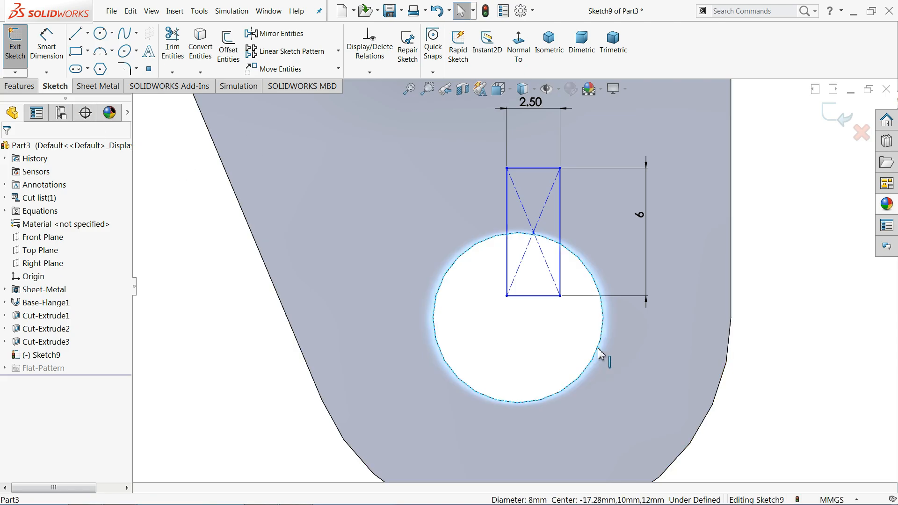
{"action": "left_click", "coordinate": [200, 46]}
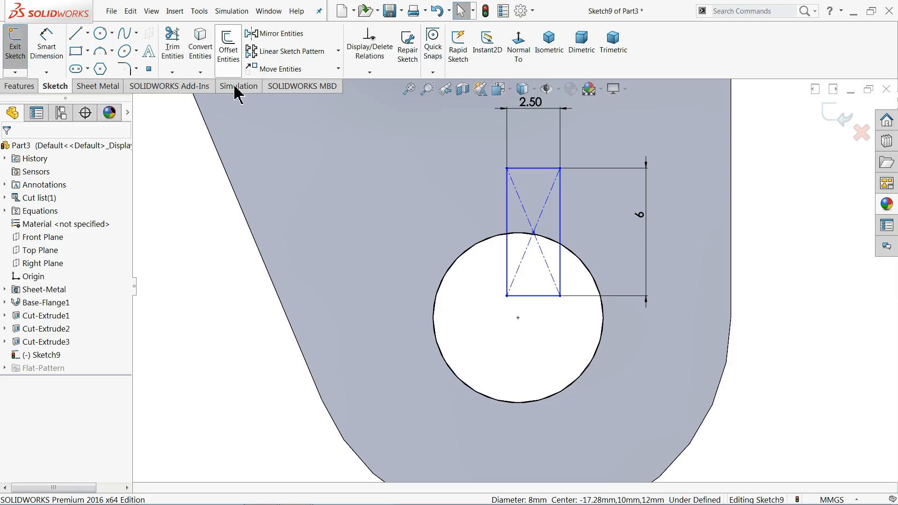
{"action": "left_click", "coordinate": [517, 319]}
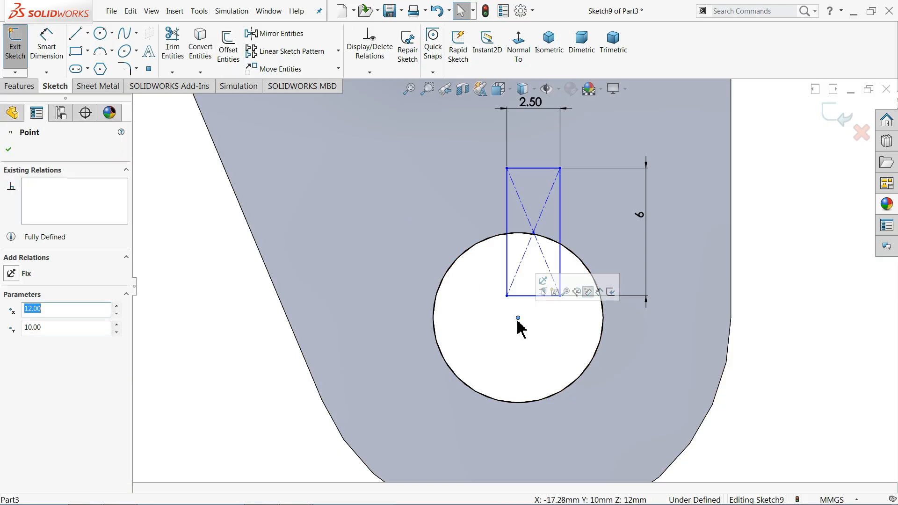
{"action": "left_click", "coordinate": [534, 232]}
{"action": "left_click", "coordinate": [534, 232], "text": "ctrl"}
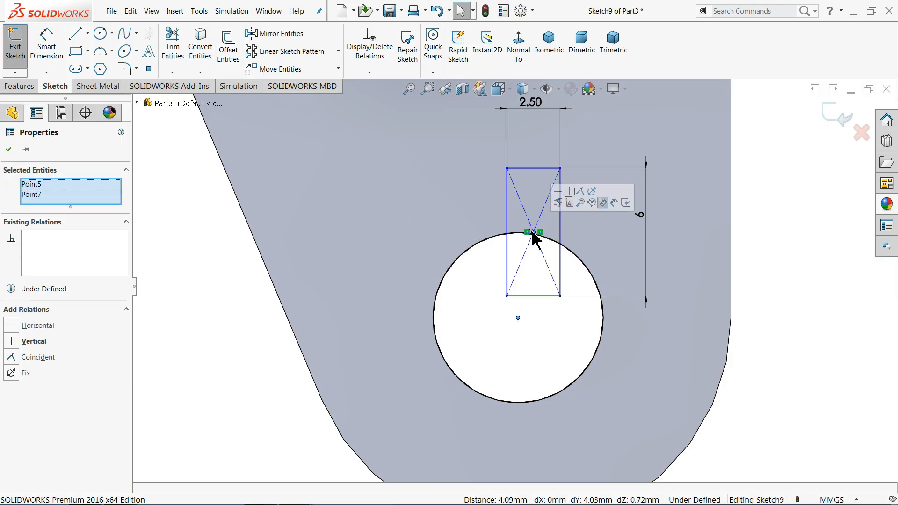
{"action": "left_click", "coordinate": [567, 193]}
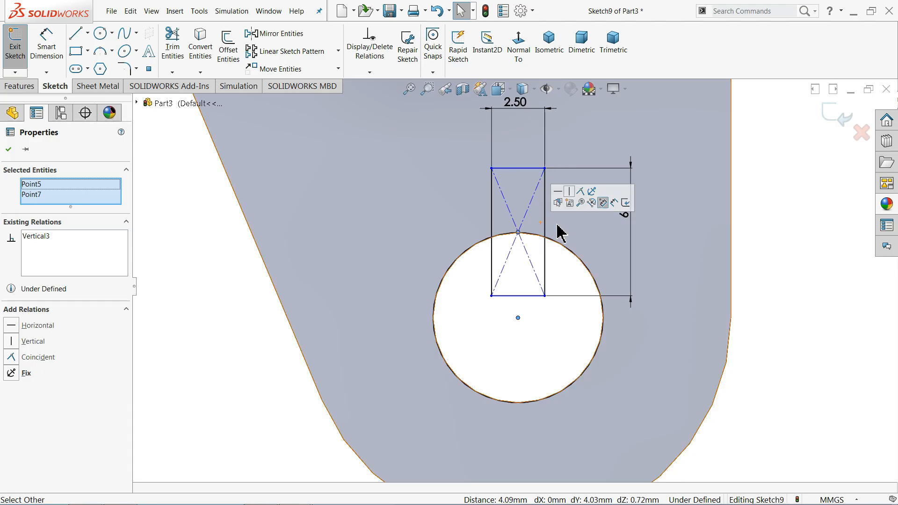
- Make the rectangle's lower edge coincident with the centre point of the axle hole
{"action": "left_click", "coordinate": [517, 296]}
{"action": "left_click", "coordinate": [510, 303]}
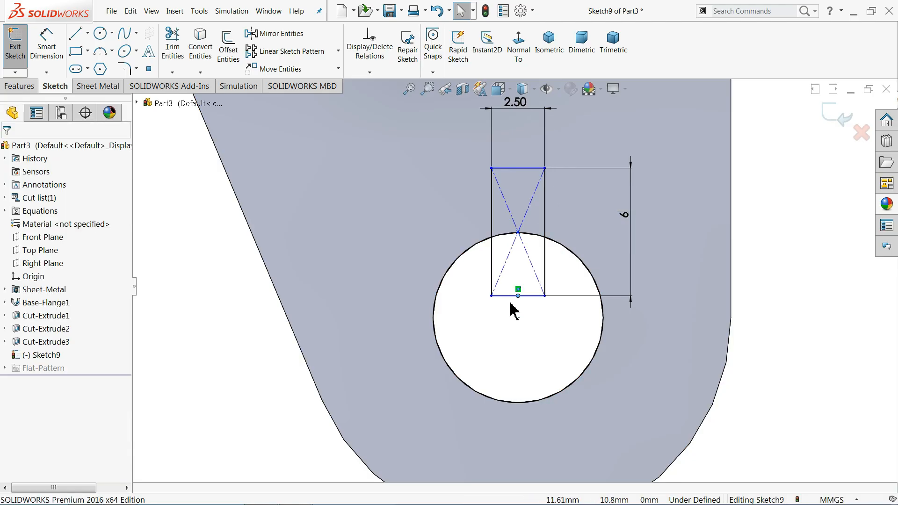
{"action": "left_click", "coordinate": [514, 296]}
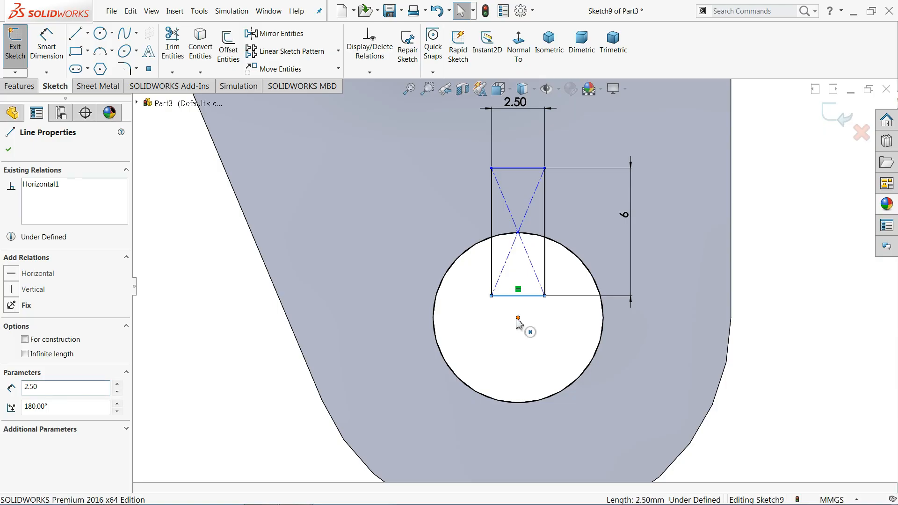
{"action": "left_click", "coordinate": [517, 319], "text": "ctrl"}
{"action": "left_click", "coordinate": [553, 278]}
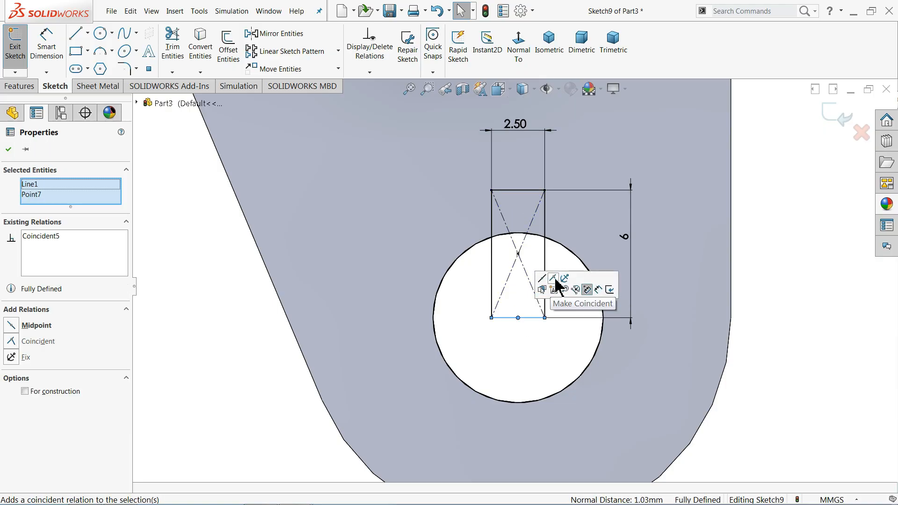
{"action": "left_click", "coordinate": [533, 335]}
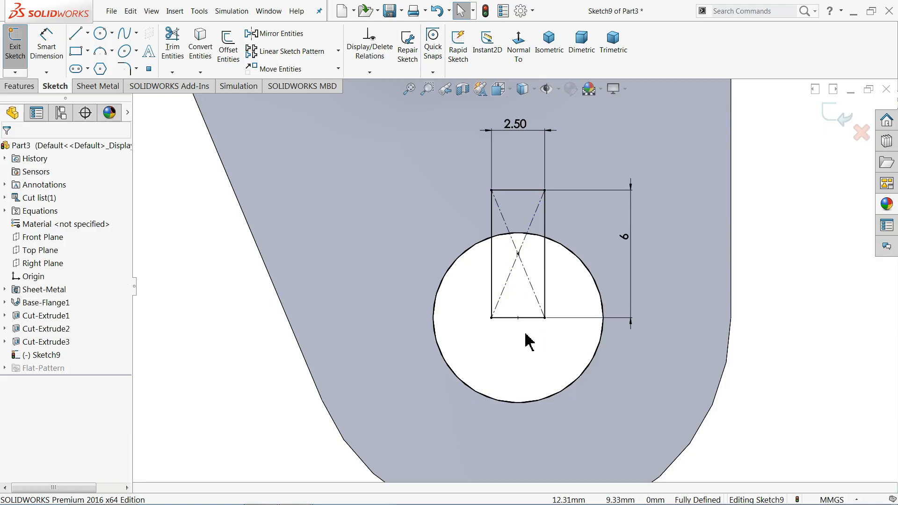
- Extrude-cut the sketch region above the axle hole with the Up To Next end condition, through the near leg only
{"action": "scroll", "coordinate": [526, 334], "scroll_direction": "up", "scroll_amount": 5}
{"action": "middle_click_drag", "start_coordinate": [516, 328], "coordinate": [492, 361]}
{"action": "scroll", "coordinate": [518, 269], "scroll_direction": "down", "scroll_amount": 4}
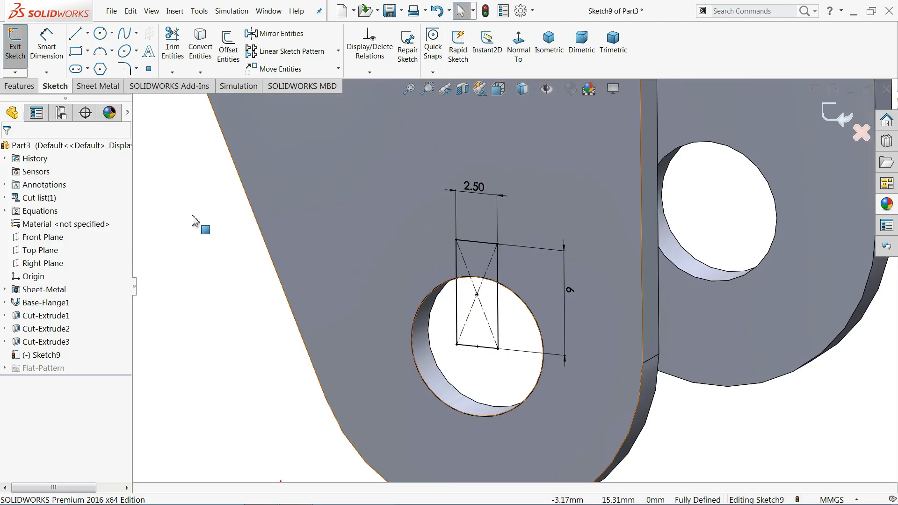
{"action": "left_click", "coordinate": [19, 86]}
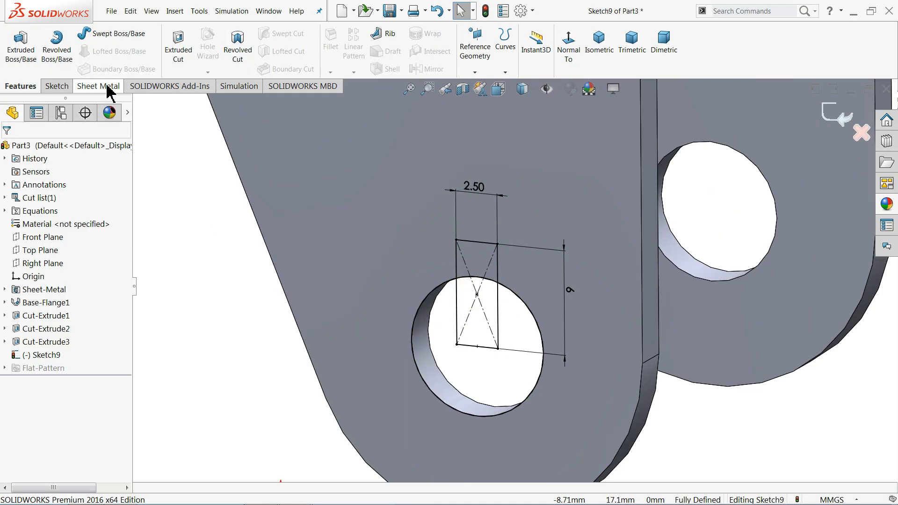
{"action": "left_click", "coordinate": [179, 51]}
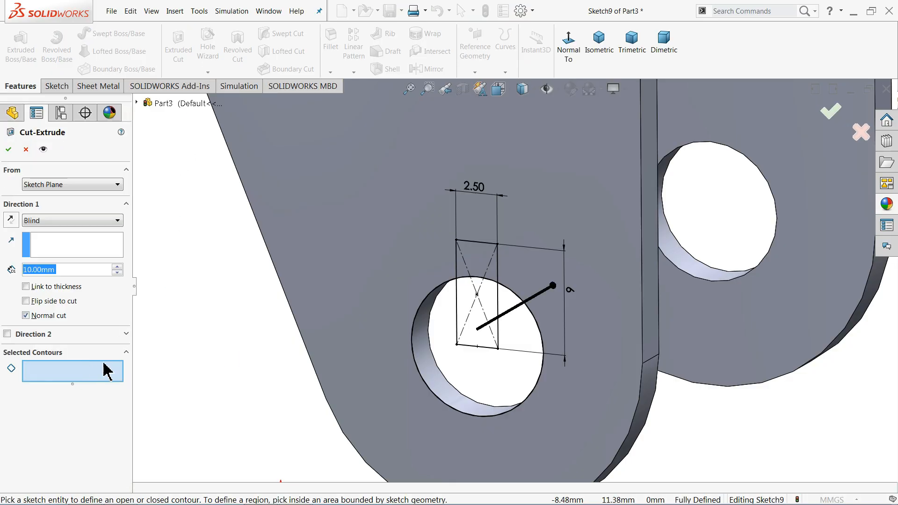
{"action": "left_click", "coordinate": [480, 260]}
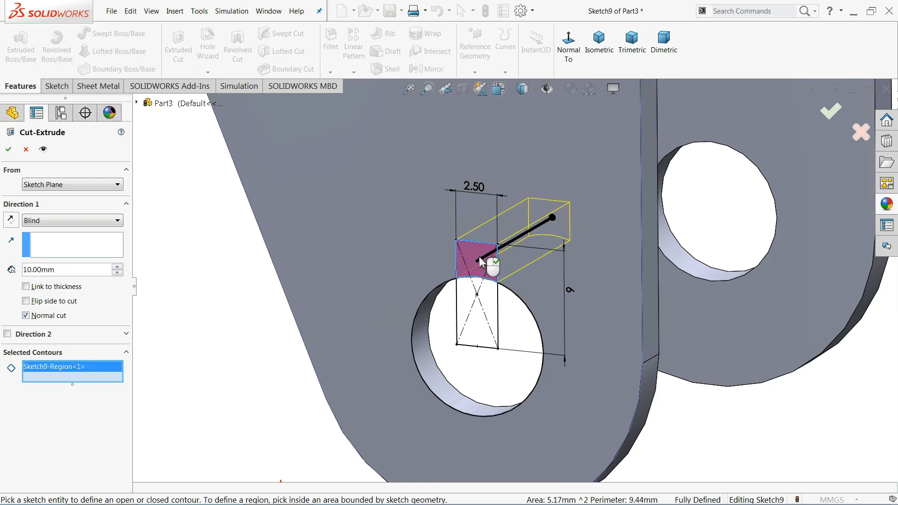
{"action": "left_click", "coordinate": [81, 220]}
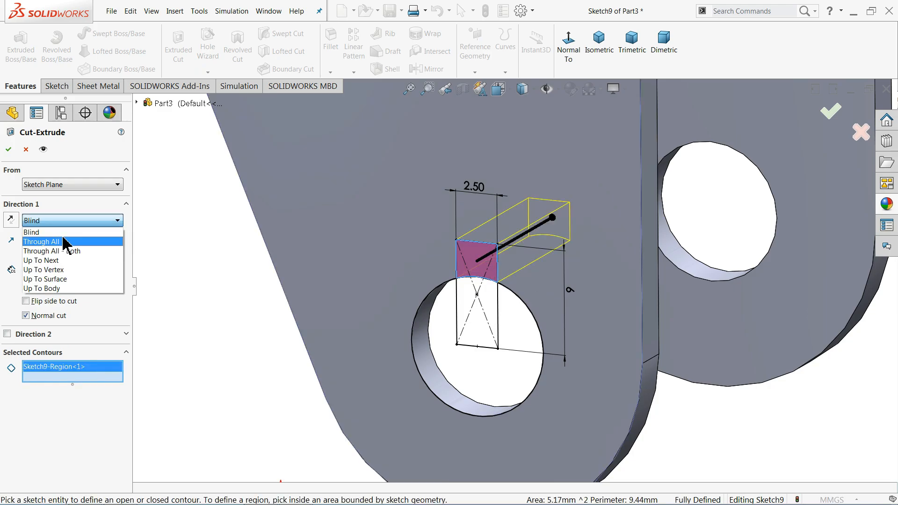
{"action": "left_click", "coordinate": [51, 261]}
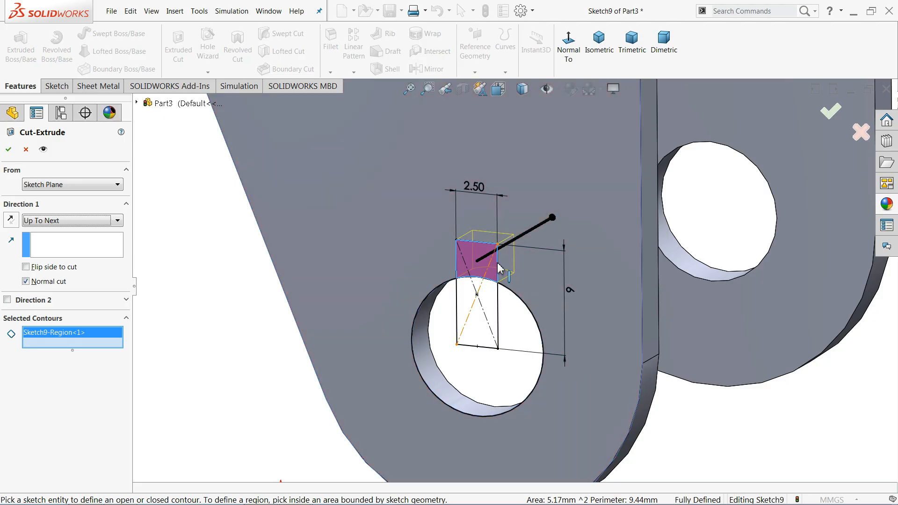
{"action": "left_click", "coordinate": [9, 149]}
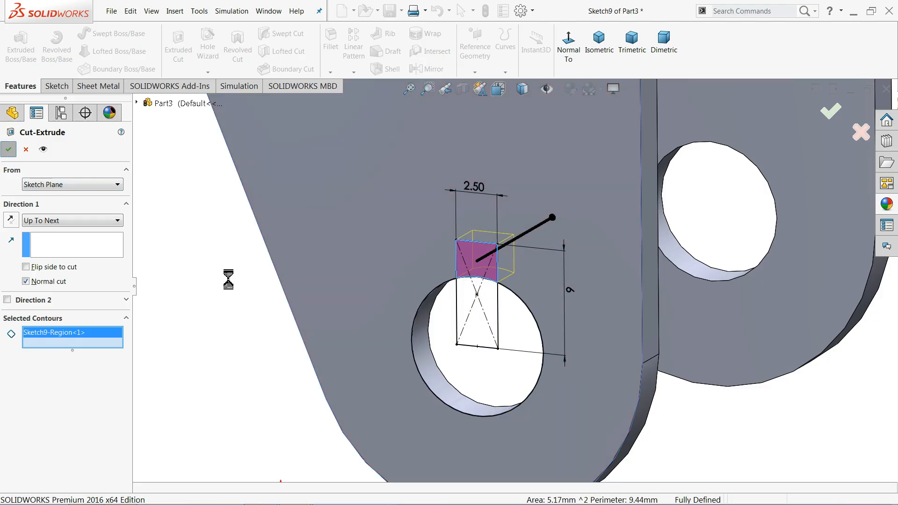
{"action": "scroll", "coordinate": [233, 290], "scroll_direction": "up", "scroll_amount": 10}
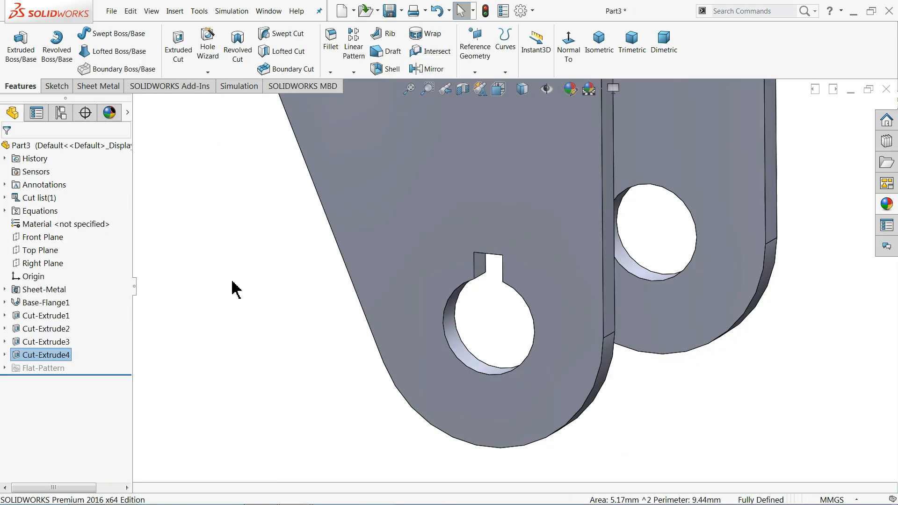
{"action": "left_click", "coordinate": [599, 61]}
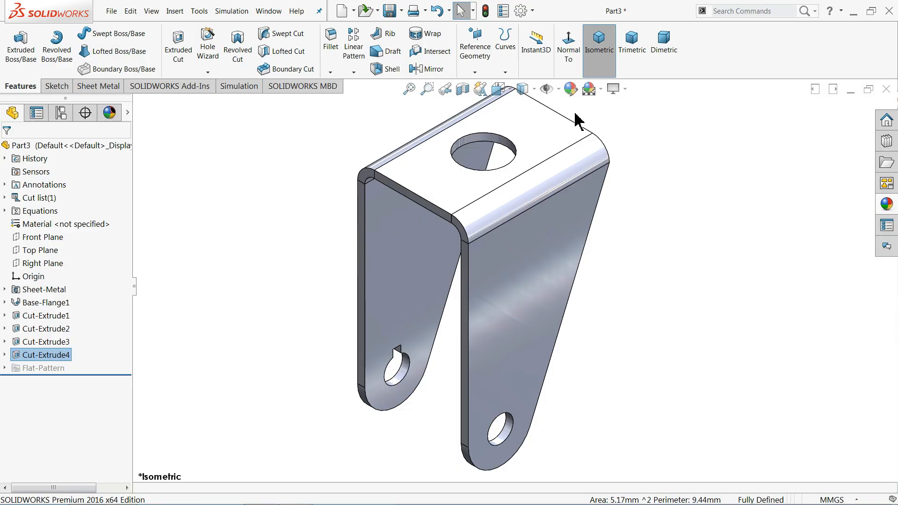
{"action": "left_click", "coordinate": [686, 172]}
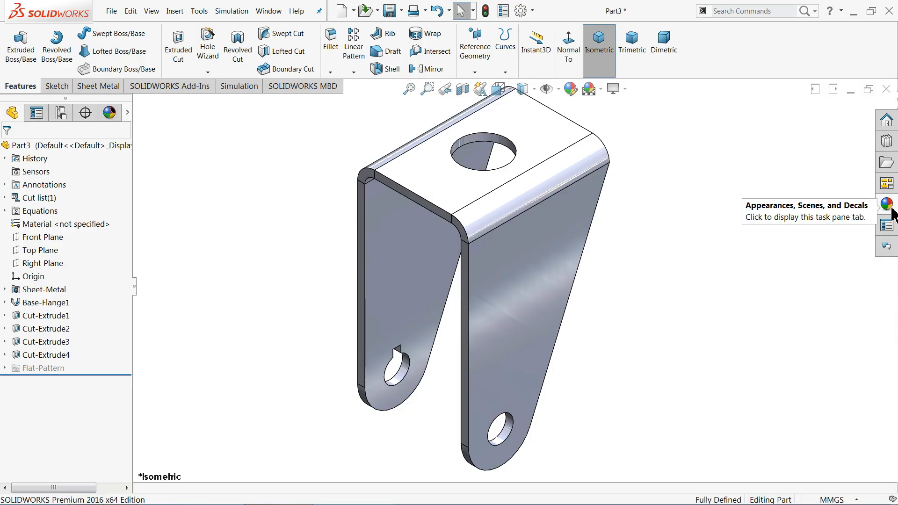
- Try the polished steel and polished aluminum appearances on the bracket
{"action": "left_click", "coordinate": [892, 209]}
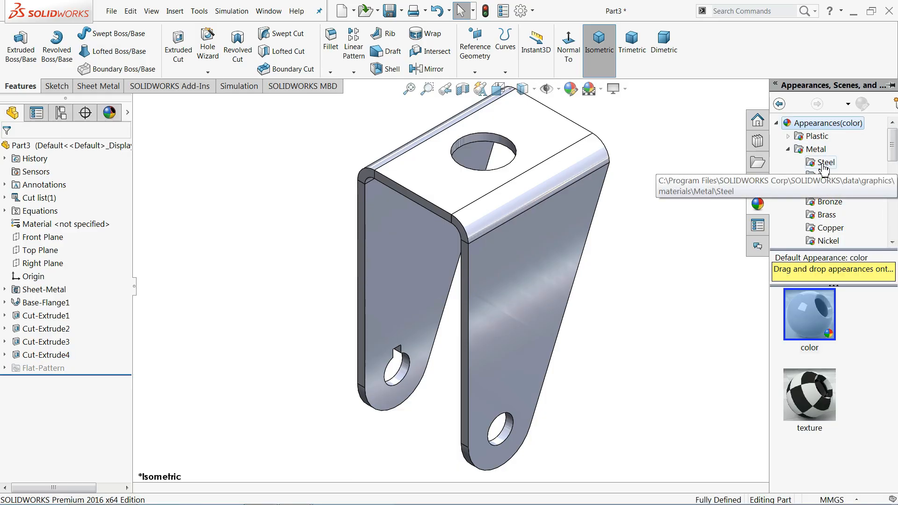
{"action": "left_click", "coordinate": [823, 162]}
{"action": "left_click", "coordinate": [815, 322]}
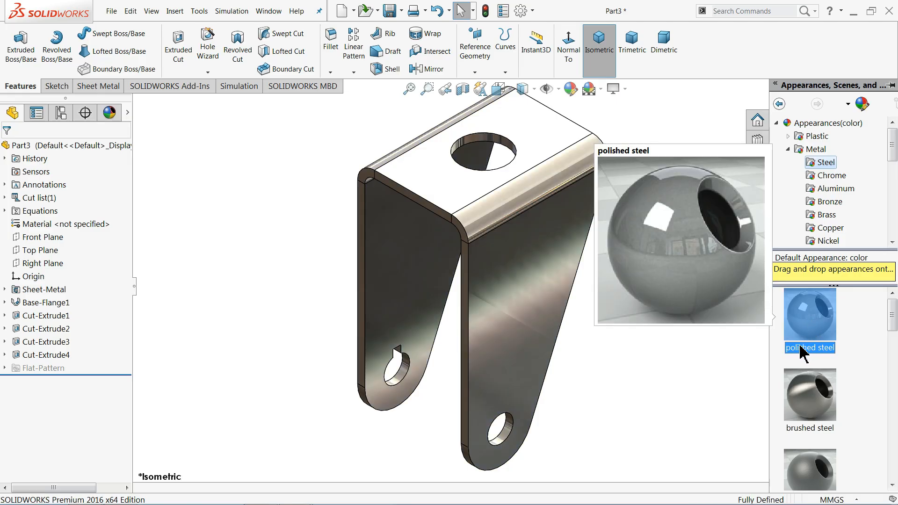
{"action": "left_click", "coordinate": [828, 175]}
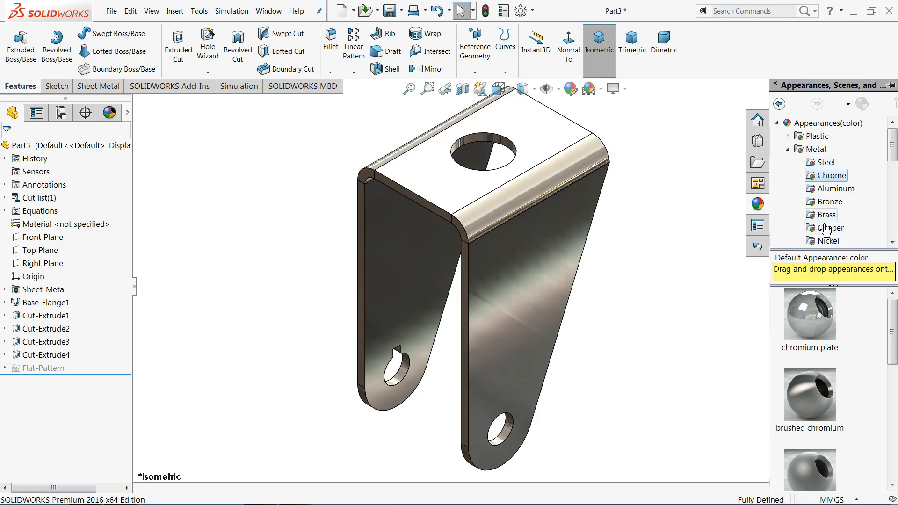
{"action": "left_click", "coordinate": [833, 189]}
{"action": "left_click", "coordinate": [819, 311]}
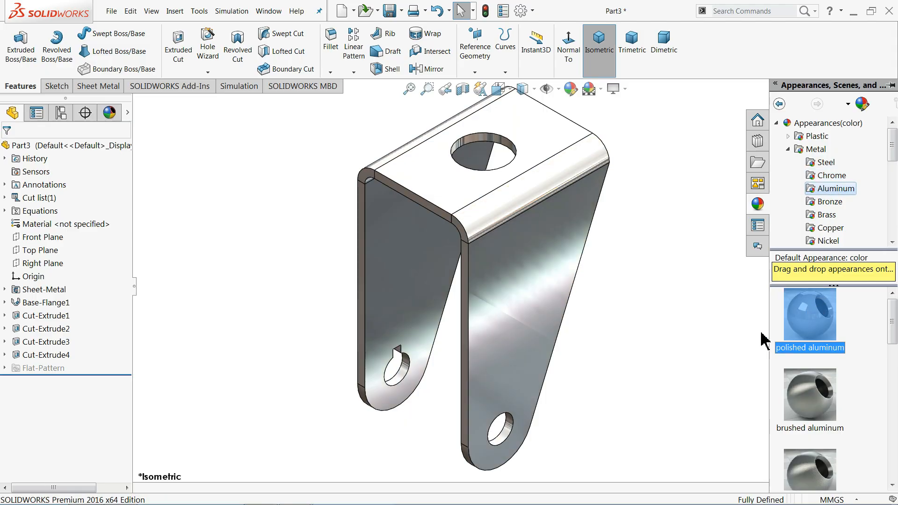
{"action": "key", "text": "z"}
{"action": "mouse_move", "coordinate": [580, 299]}
{"action": "middle_mouse_down"}
{"action": "mouse_move", "coordinate": [547, 234]}
{"action": "mouse_move", "coordinate": [582, 267]}
{"action": "mouse_move", "coordinate": [579, 297]}
{"action": "mouse_move", "coordinate": [581, 285]}
{"action": "middle_mouse_up"}
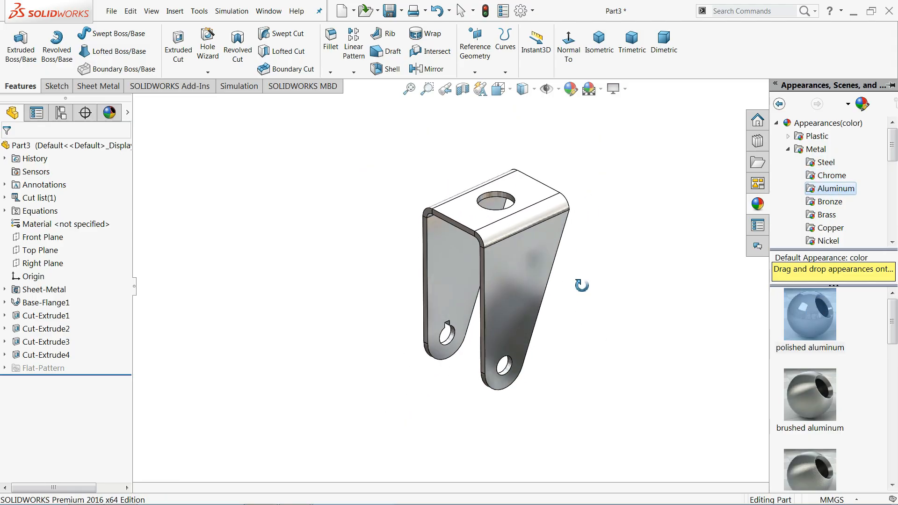
- Apply the brushed nickel appearance to the whole bracket
{"action": "left_click", "coordinate": [835, 177]}
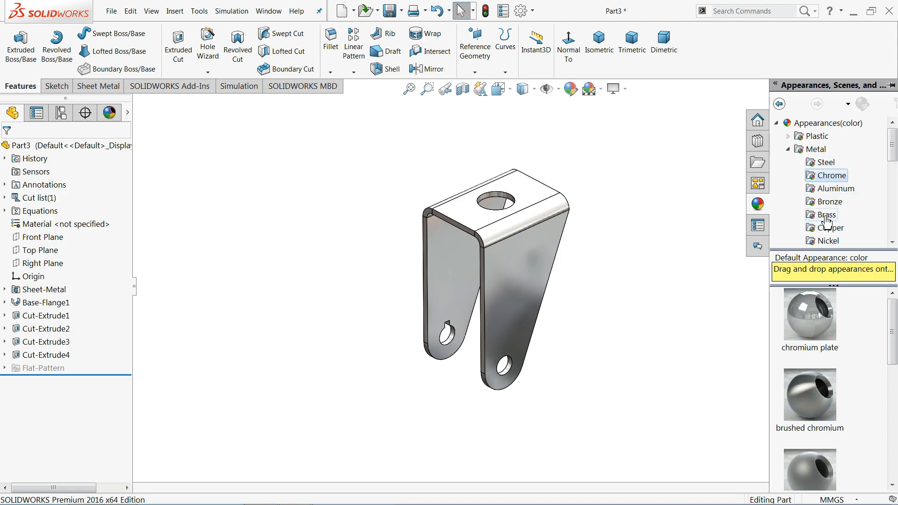
{"action": "left_click", "coordinate": [828, 240]}
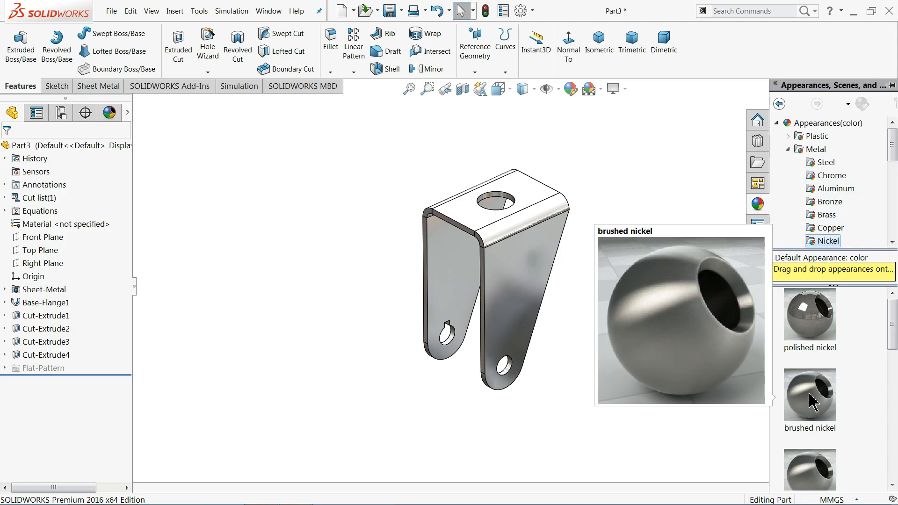
{"action": "double_click", "coordinate": [809, 395]}
{"action": "mouse_move", "coordinate": [591, 283]}
{"action": "middle_mouse_down"}
{"action": "mouse_move", "coordinate": [562, 256]}
{"action": "mouse_move", "coordinate": [589, 270]}
{"action": "middle_mouse_up"}
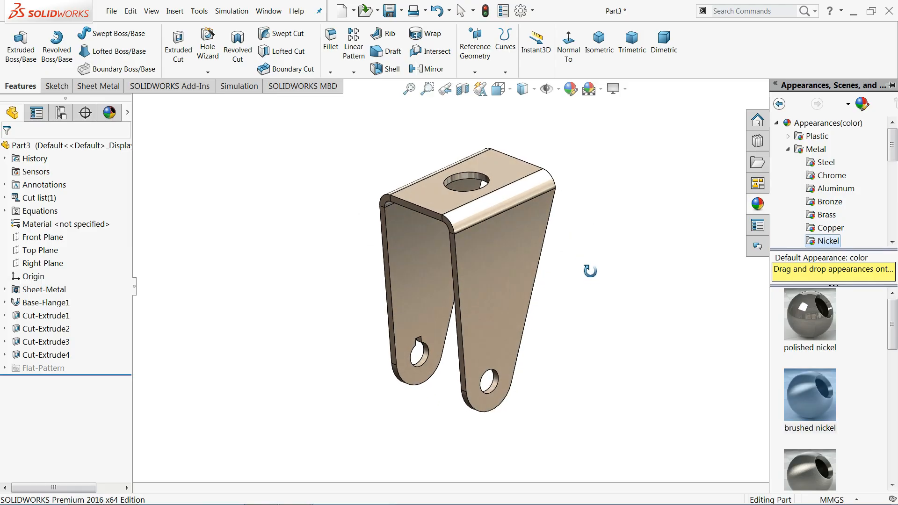
- Save the part as 2.bracket in the Swivel caster wheel folder and create a new part document
{"action": "left_click", "coordinate": [394, 11]}
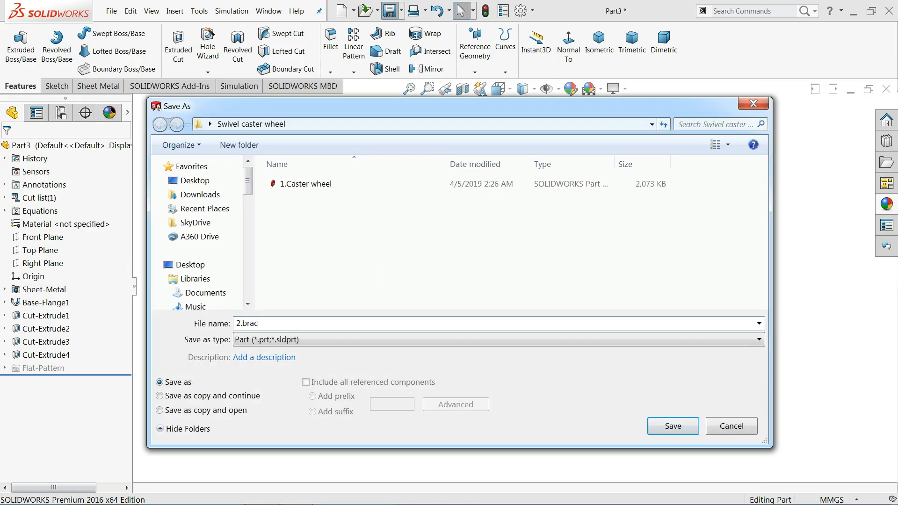
{"action": "key", "text": "Return"}
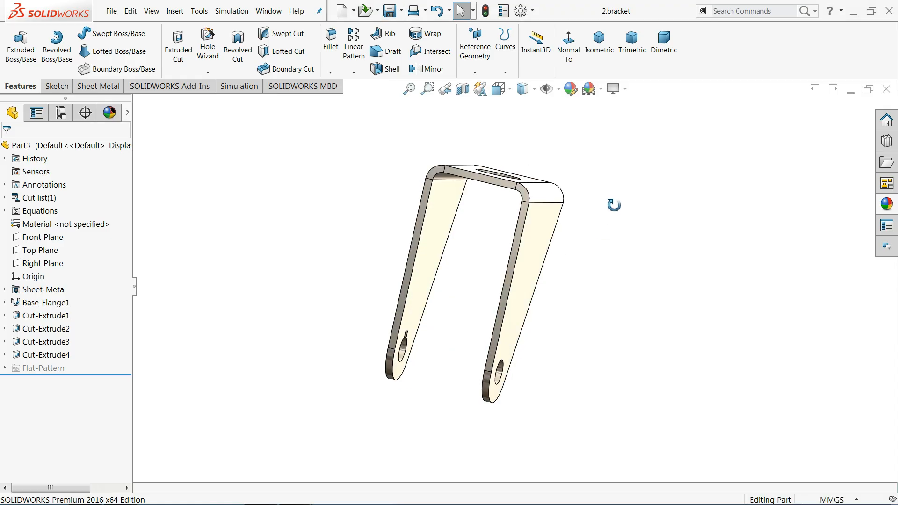
{"action": "left_click", "coordinate": [355, 12]}
{"action": "left_click", "coordinate": [359, 27]}
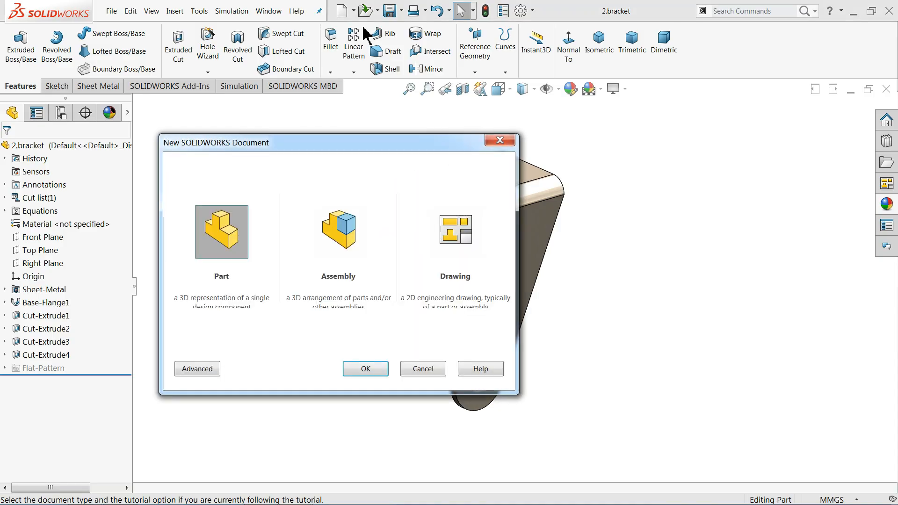
{"action": "left_click", "coordinate": [373, 369]}
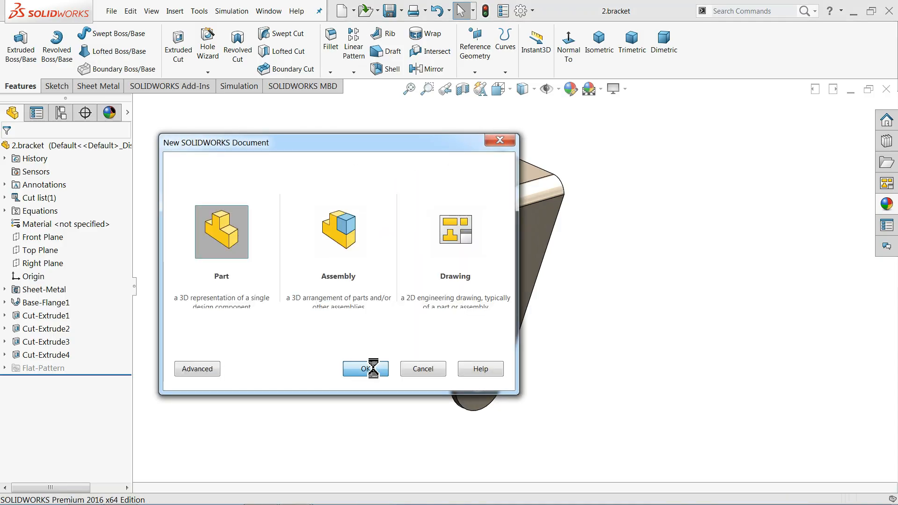
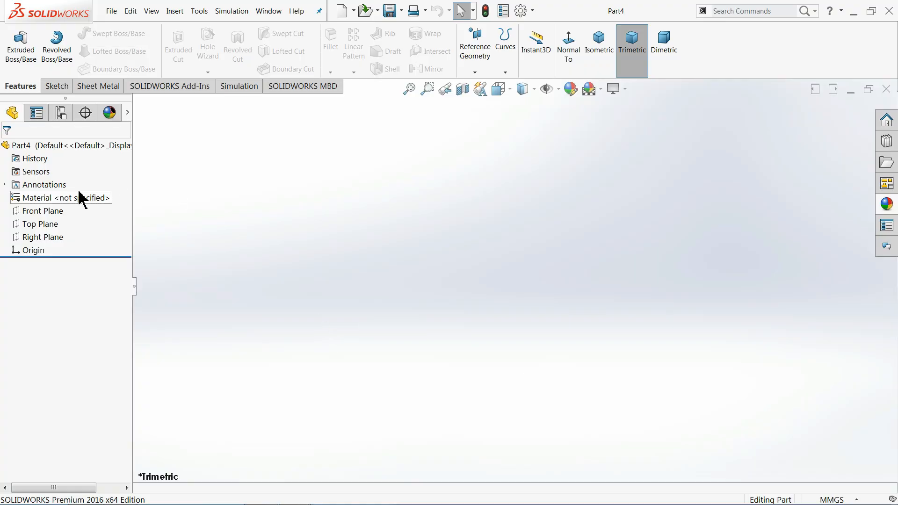
- Start a sketch on the Front Plane and draw a circle about 108 mm in diameter and a smaller concentric one, both centred on the origin
{"action": "left_click", "coordinate": [46, 212]}
{"action": "left_click", "coordinate": [52, 200]}
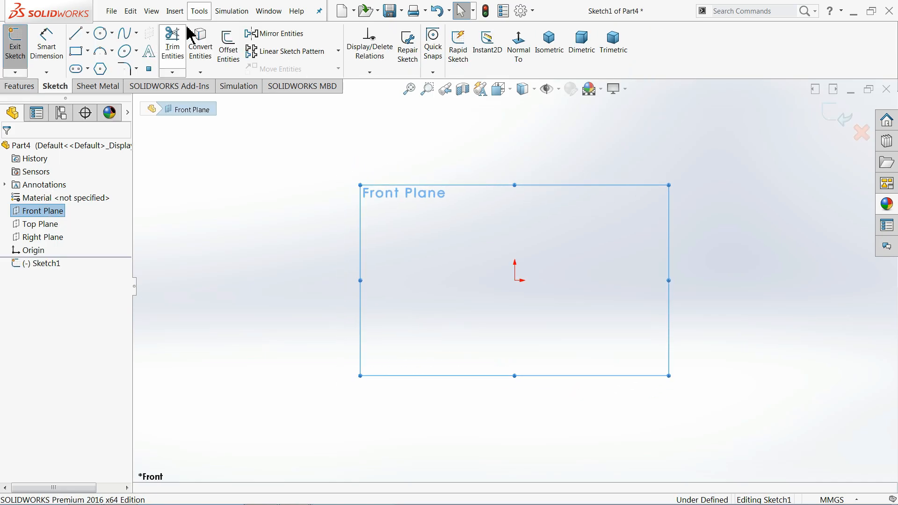
{"action": "left_click", "coordinate": [100, 34]}
{"action": "left_click", "coordinate": [514, 280]}
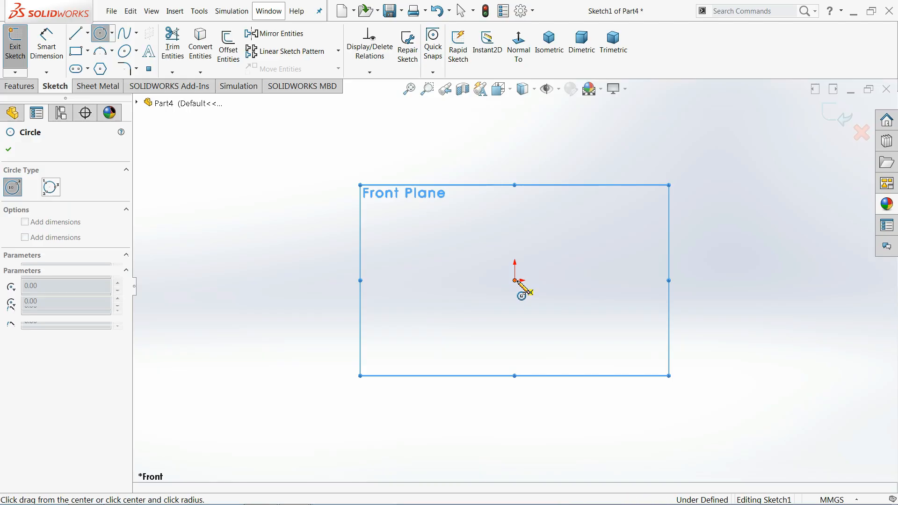
{"action": "left_click", "coordinate": [532, 196]}
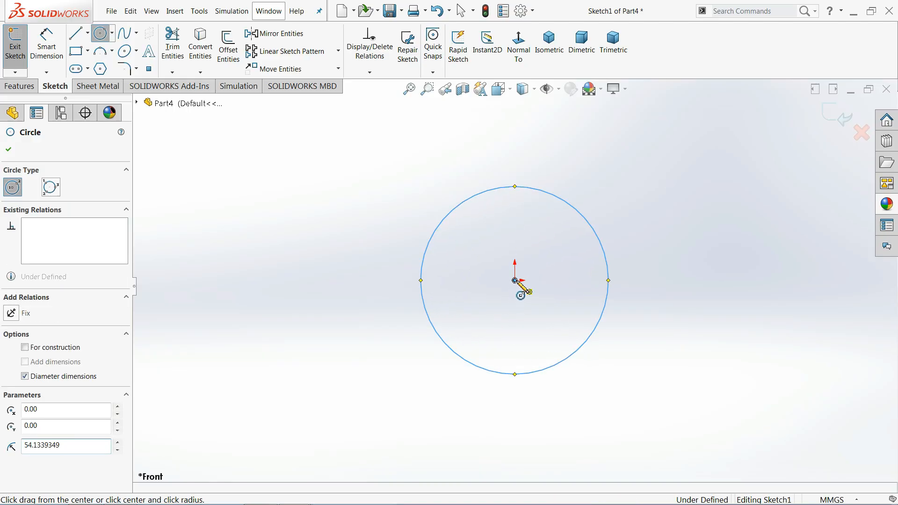
{"action": "left_click", "coordinate": [515, 281]}
{"action": "left_click", "coordinate": [516, 222]}
- Dimension the outer circle to 14 mm and the inner circle to 8 mm in diameter
{"action": "left_click", "coordinate": [46, 44]}
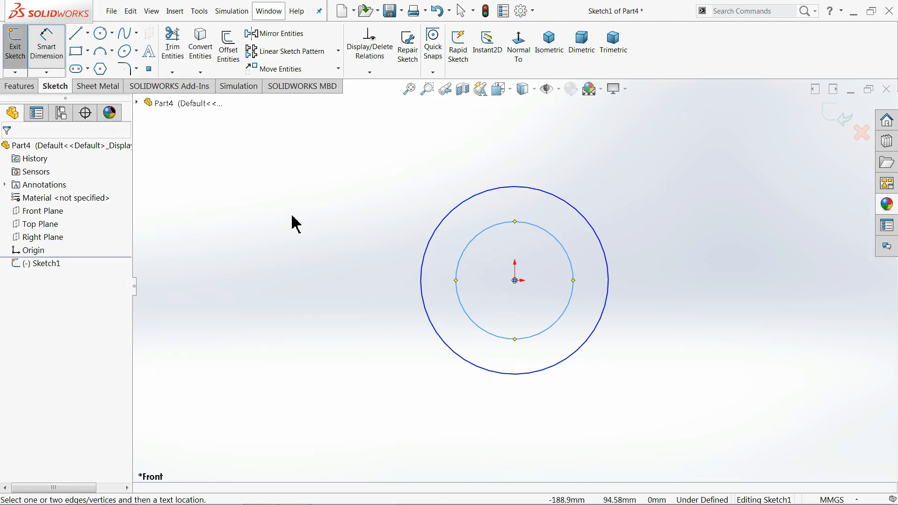
{"action": "left_click", "coordinate": [423, 267]}
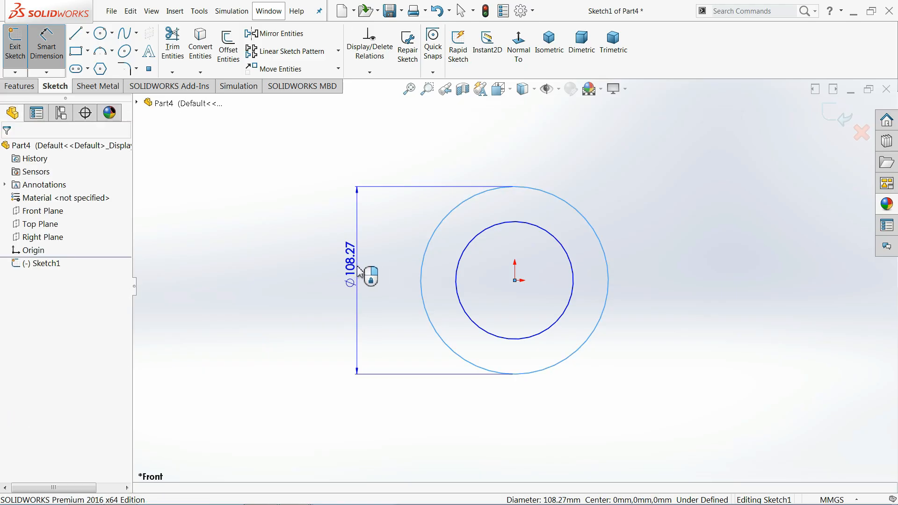
{"action": "left_click", "coordinate": [359, 272]}
{"action": "type", "text": "14"}
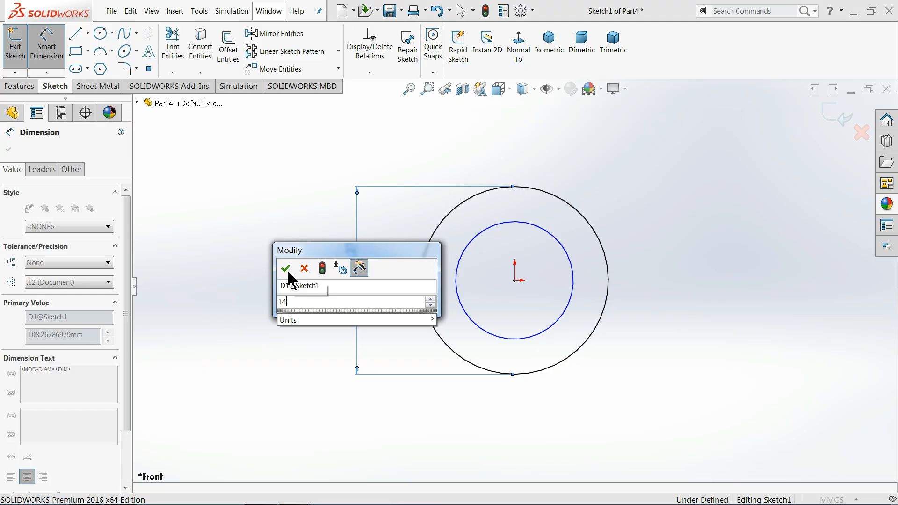
{"action": "left_click", "coordinate": [286, 267]}
{"action": "left_click", "coordinate": [459, 282]}
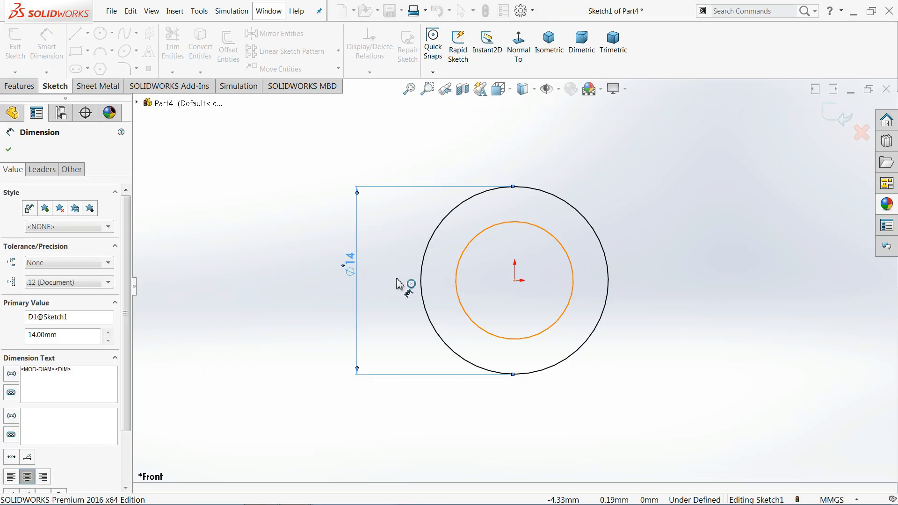
{"action": "left_click", "coordinate": [393, 284]}
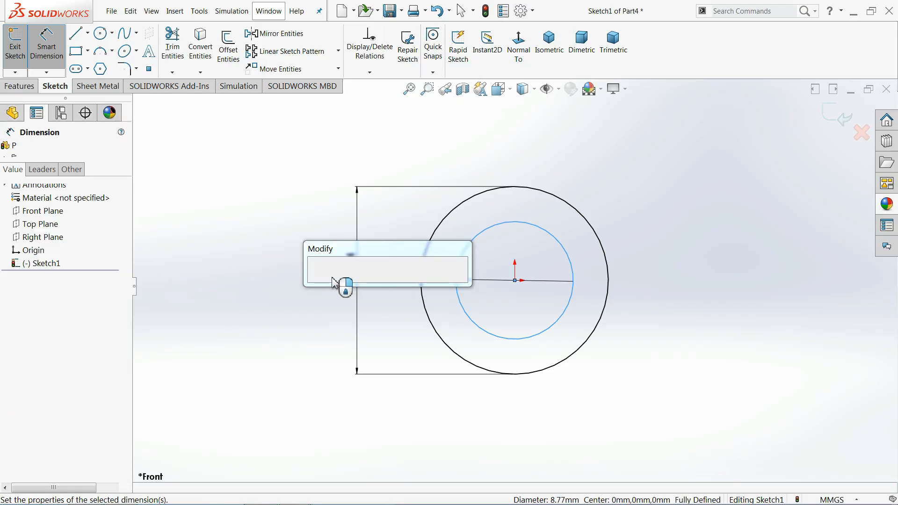
{"action": "type", "text": "8"}
{"action": "left_click", "coordinate": [317, 283]}
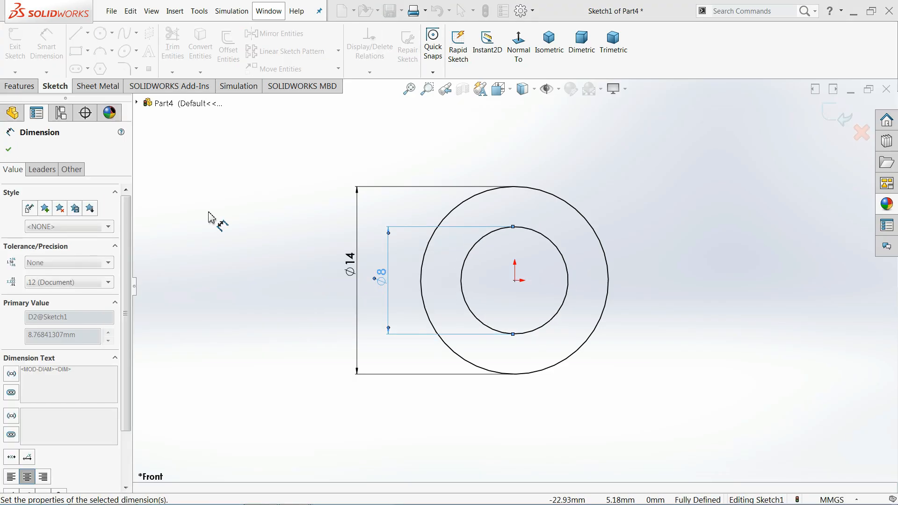
- Extrude the ring sketch 28 mm with the Mid Plane end condition
{"action": "left_click", "coordinate": [17, 87]}
{"action": "left_click", "coordinate": [29, 68]}
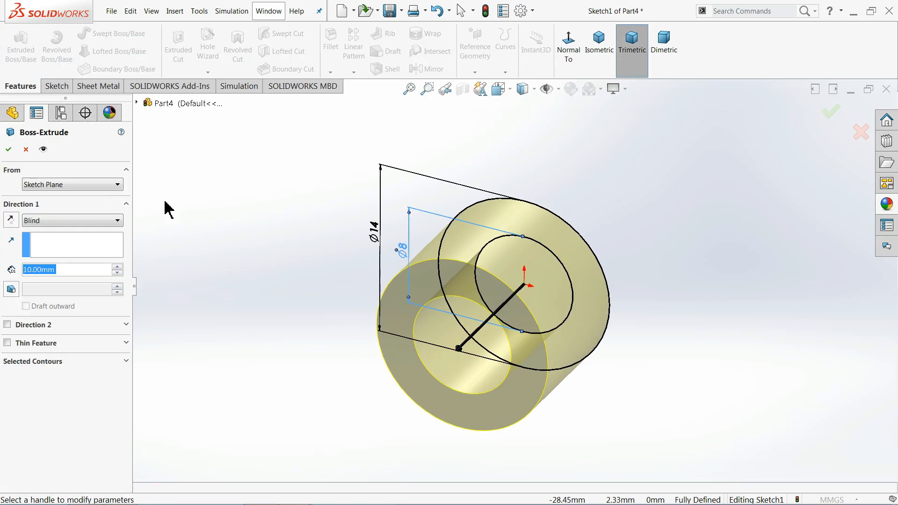
{"action": "type", "text": "28"}
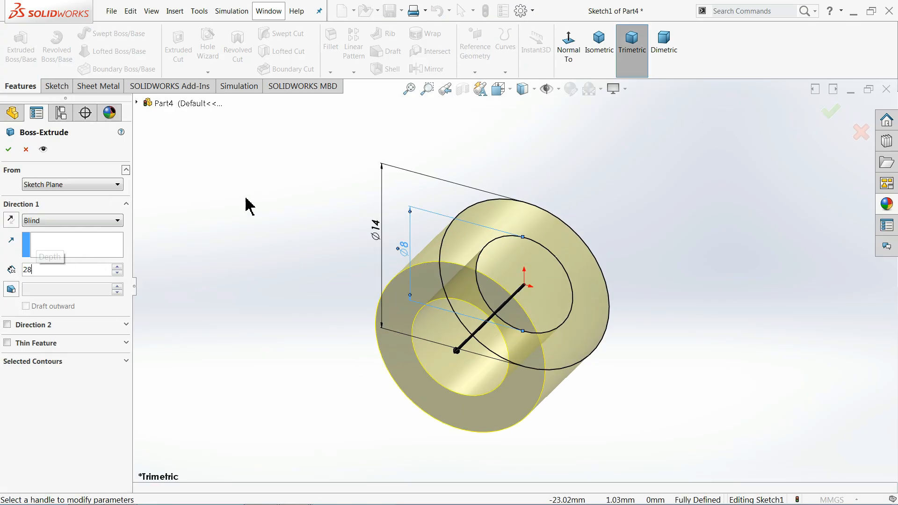
{"action": "key", "text": "Return"}
{"action": "left_click", "coordinate": [47, 222]}
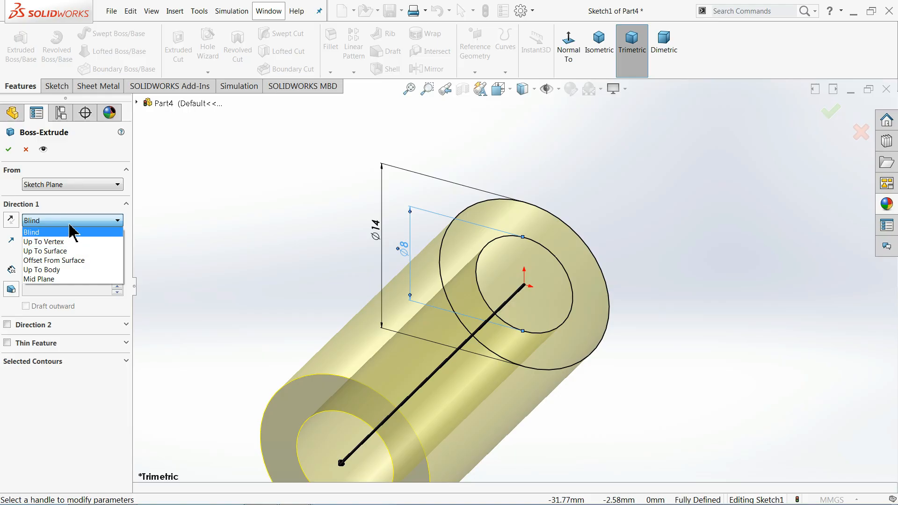
{"action": "left_click", "coordinate": [55, 280]}
{"action": "left_click", "coordinate": [8, 149]}
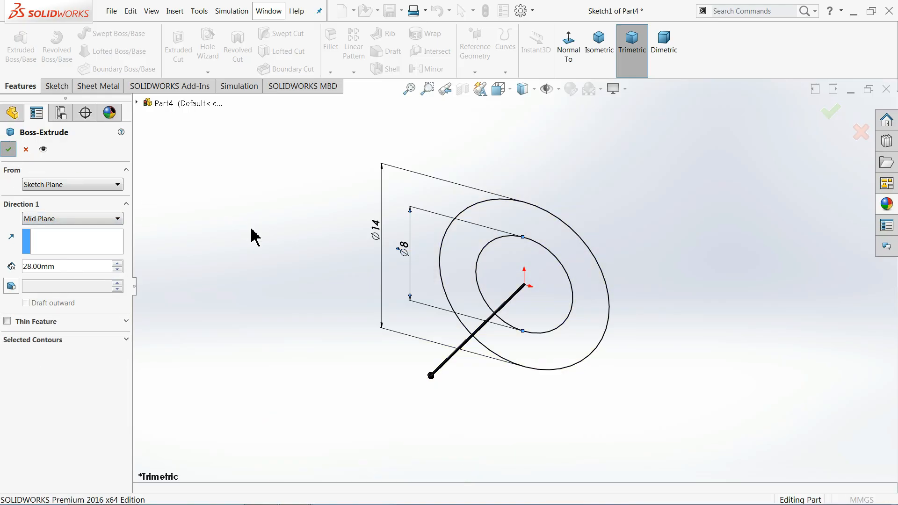
{"action": "key", "text": "Return"}
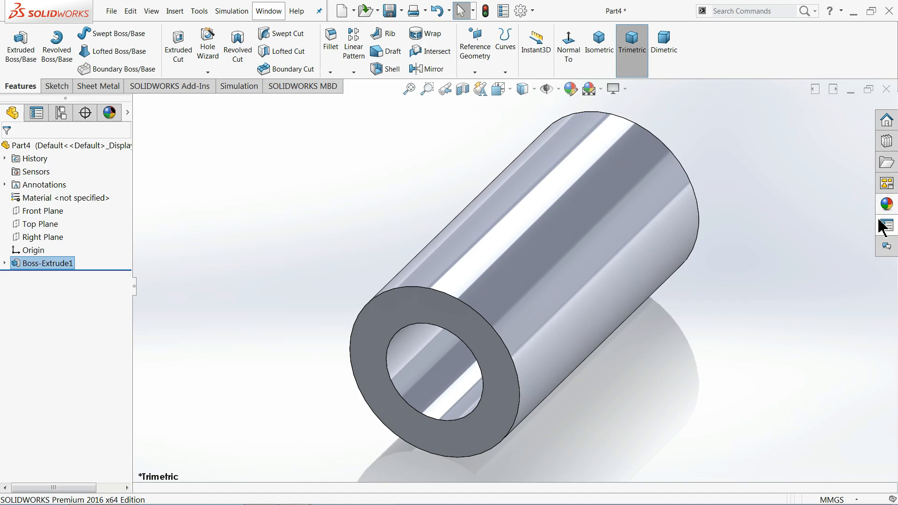
- Apply the chromium plate appearance to the bushing
{"action": "left_click", "coordinate": [886, 204]}
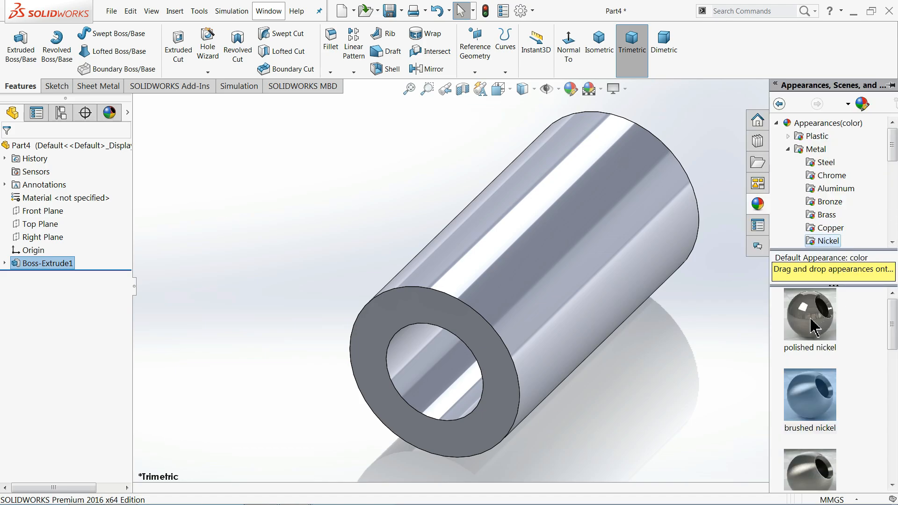
{"action": "left_click", "coordinate": [831, 179]}
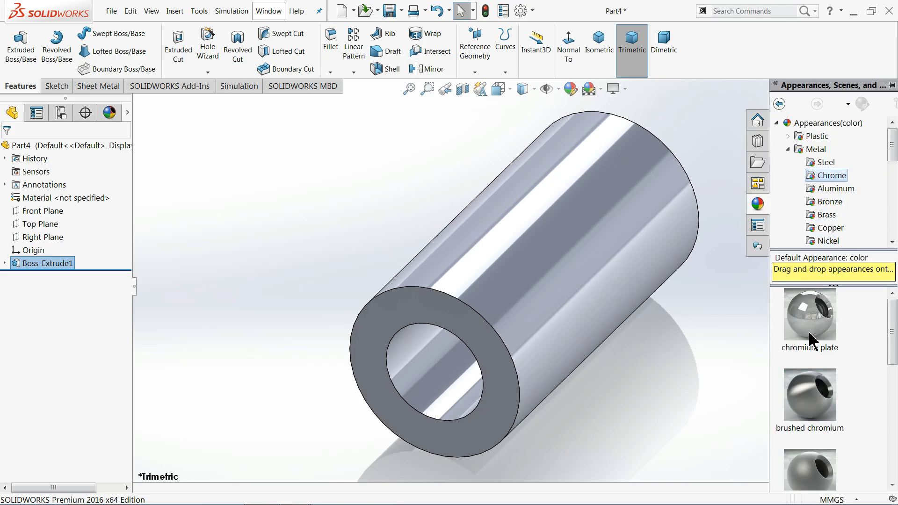
{"action": "mouse_move", "coordinate": [809, 331]}
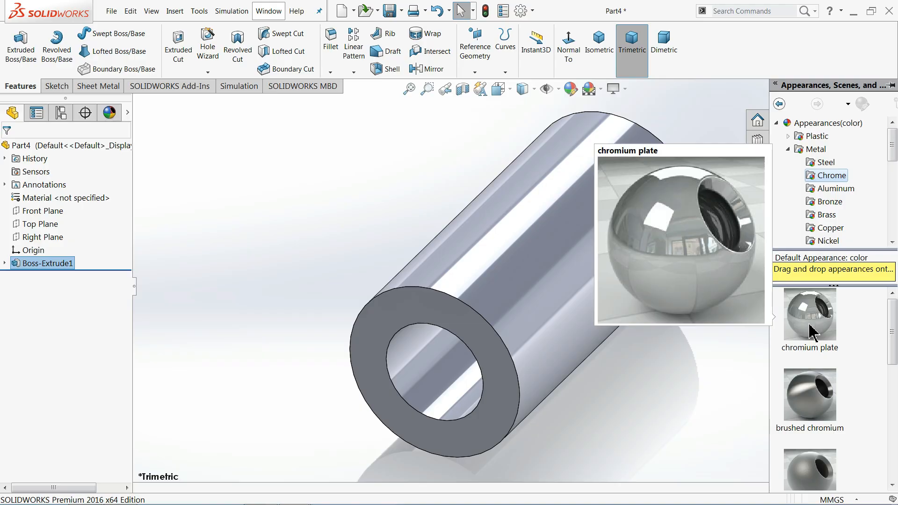
{"action": "double_click", "coordinate": [810, 331]}
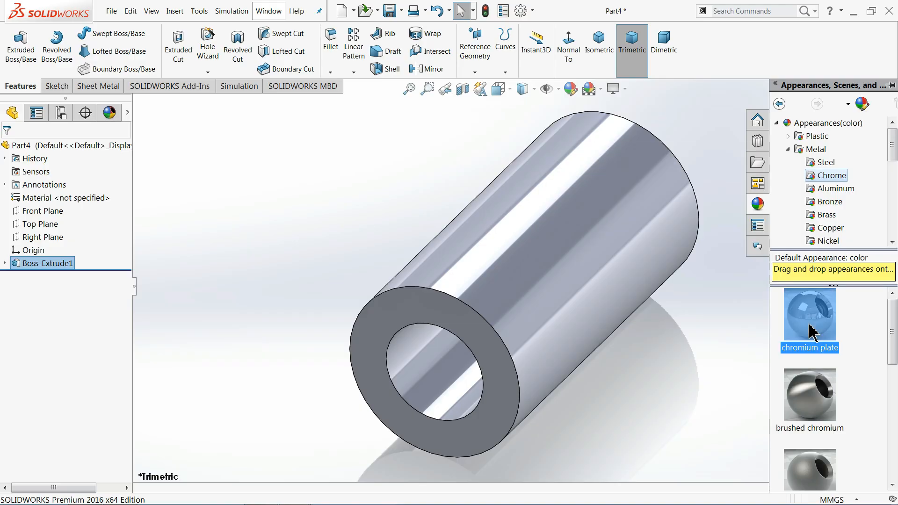
- Switch the scene to a plain white background and apply the brushed steel appearance to the bushing
{"action": "left_click", "coordinate": [601, 89]}
{"action": "left_click", "coordinate": [616, 30]}
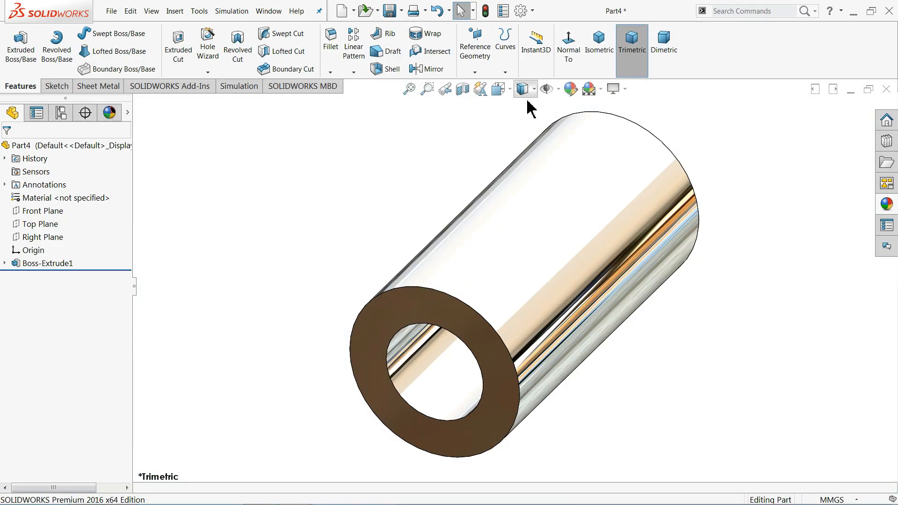
{"action": "left_click", "coordinate": [886, 204]}
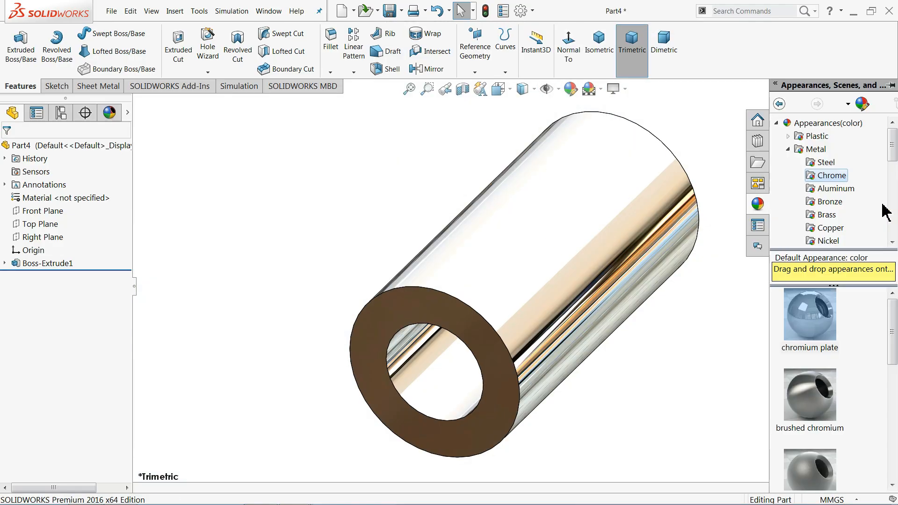
{"action": "left_click", "coordinate": [826, 164]}
{"action": "left_click", "coordinate": [807, 390]}
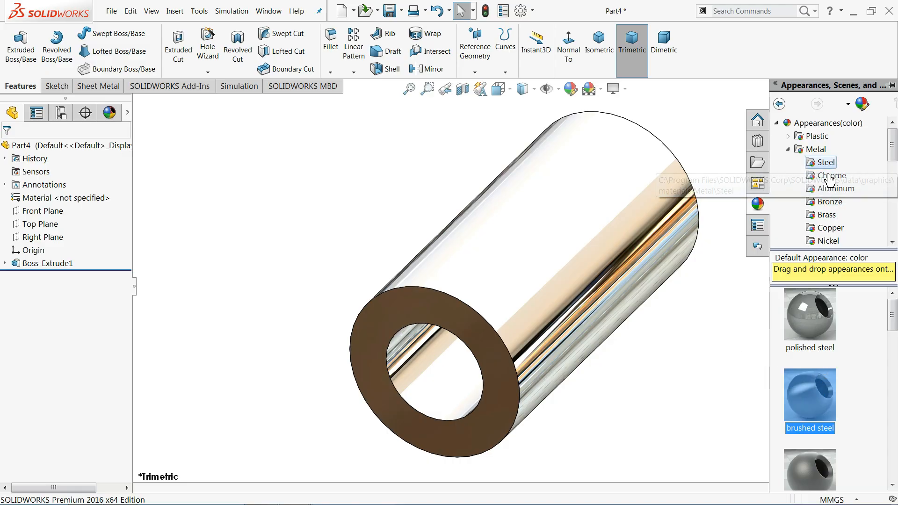
{"action": "mouse_move", "coordinate": [814, 401]}
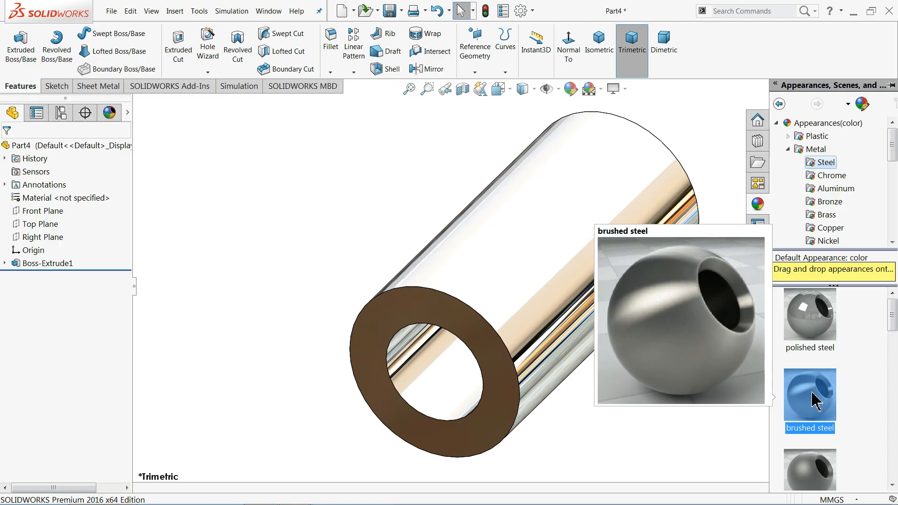
{"action": "left_click_drag", "start_coordinate": [813, 395], "coordinate": [601, 256]}
{"action": "left_click", "coordinate": [618, 252]}
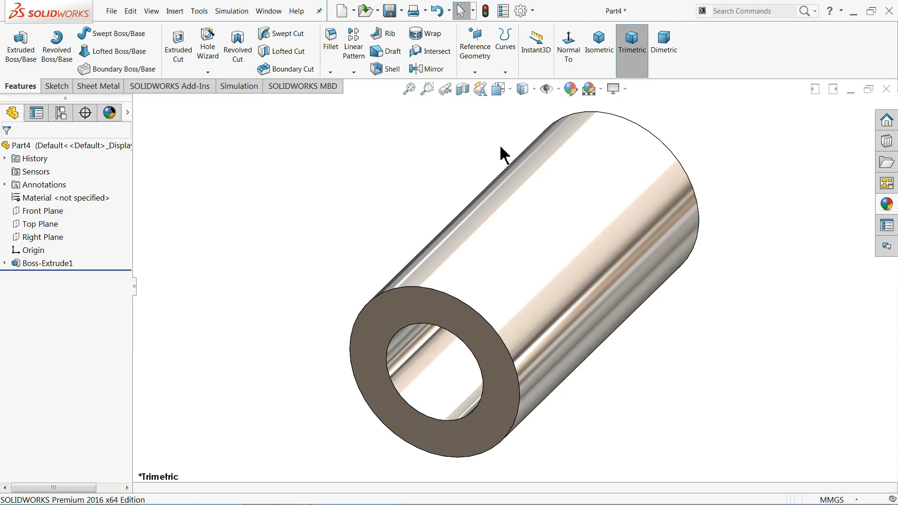
- Save the part as 3.bush in the Swivel caster wheel folder and create a new part document
{"action": "left_click", "coordinate": [390, 10]}
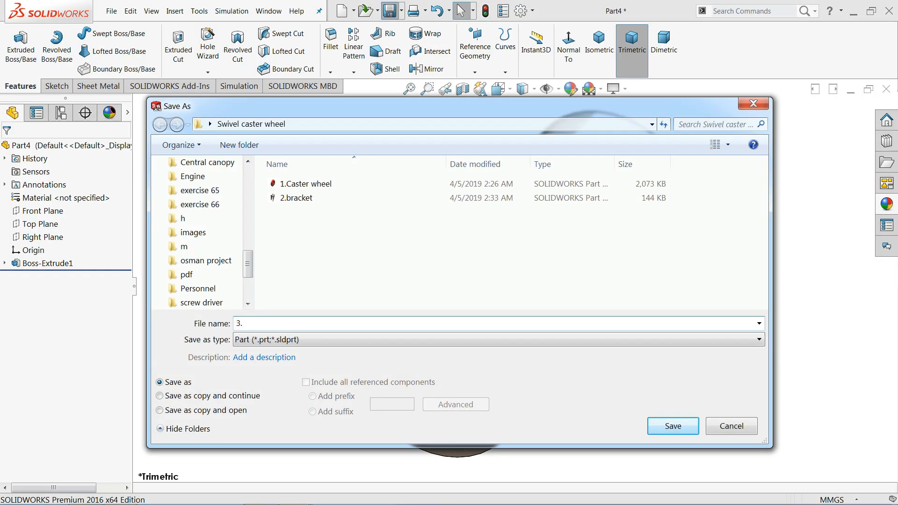
{"action": "type", "text": "3.bush"}
{"action": "key", "text": "Return"}
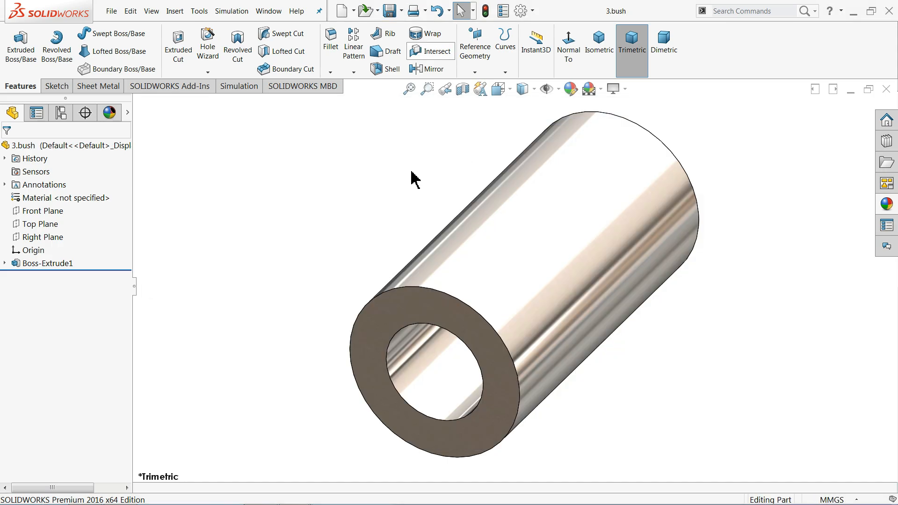
{"action": "scroll", "coordinate": [411, 177], "scroll_direction": "up", "scroll_amount": 1}
{"action": "scroll", "coordinate": [410, 172], "scroll_direction": "up", "scroll_amount": 2}
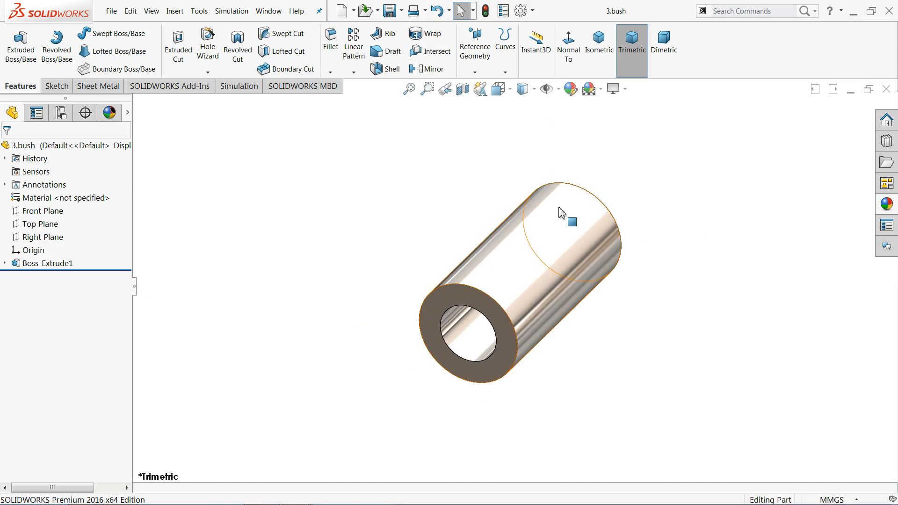
{"action": "scroll", "coordinate": [587, 215], "scroll_direction": "down", "scroll_amount": 2}
{"action": "scroll", "coordinate": [567, 307], "scroll_direction": "up", "scroll_amount": 2}
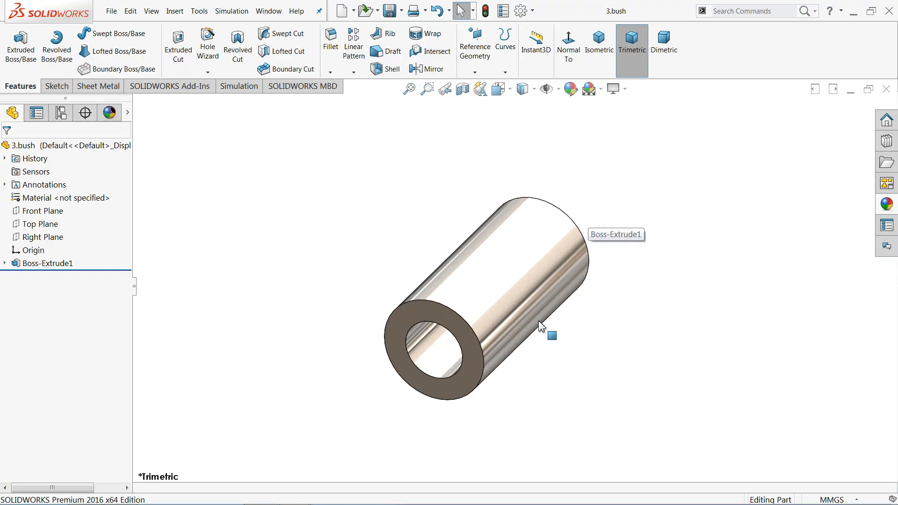
{"action": "scroll", "coordinate": [547, 333], "scroll_direction": "down", "scroll_amount": 3}
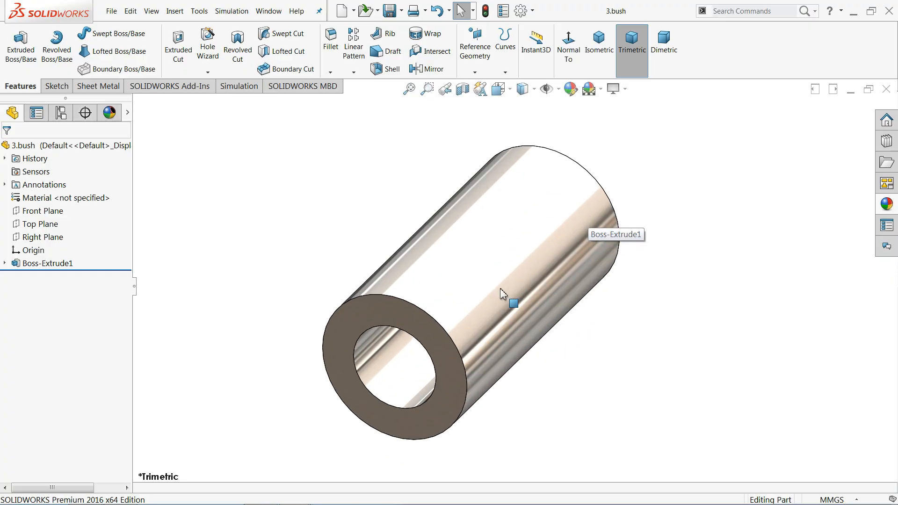
{"action": "left_click", "coordinate": [354, 10]}
{"action": "left_click", "coordinate": [356, 24]}
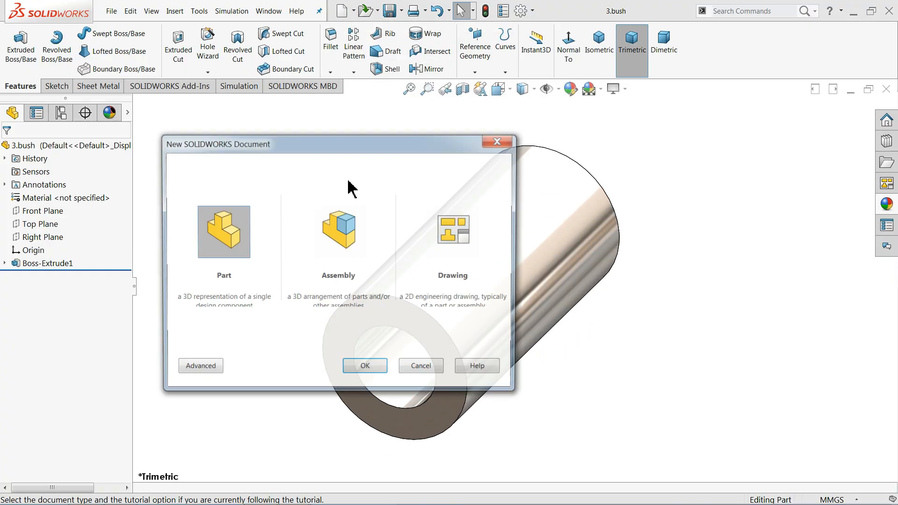
{"action": "left_click", "coordinate": [372, 372]}
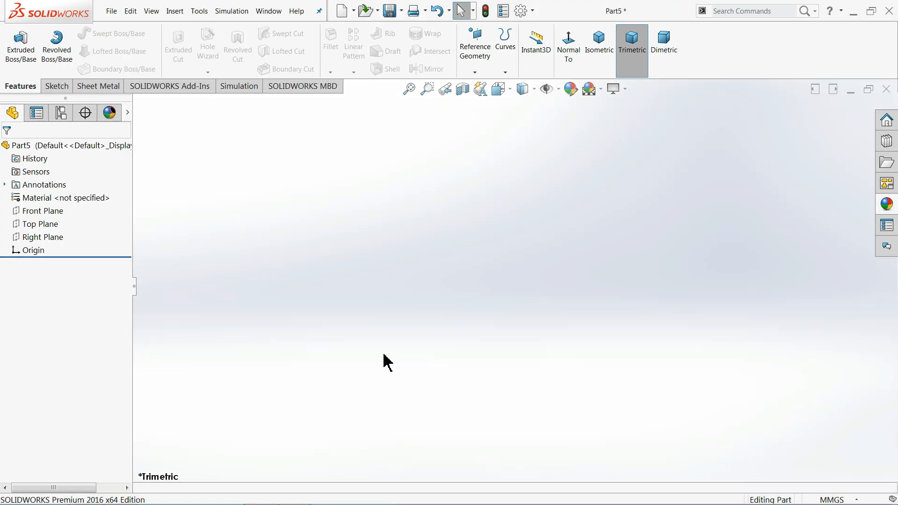
- Start a sketch on the Front Plane and switch the scene to a plain white background
{"action": "left_click", "coordinate": [53, 89]}
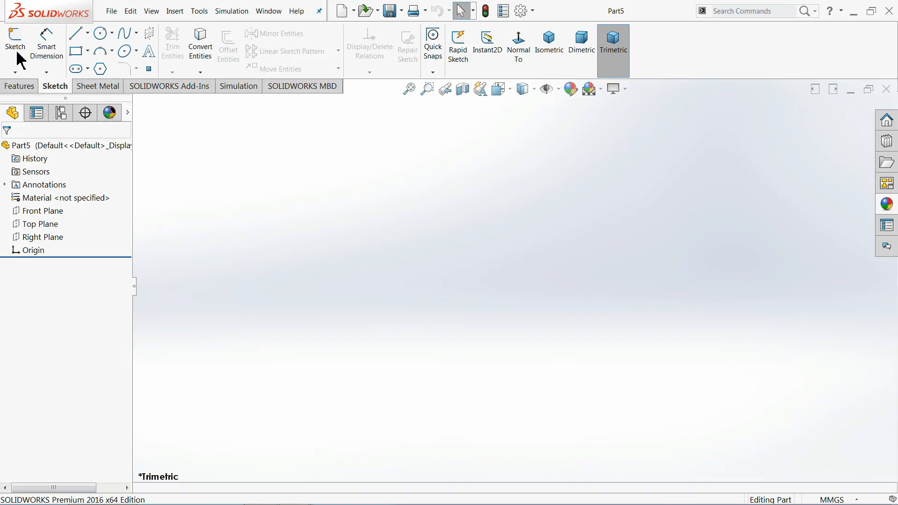
{"action": "left_click", "coordinate": [17, 47]}
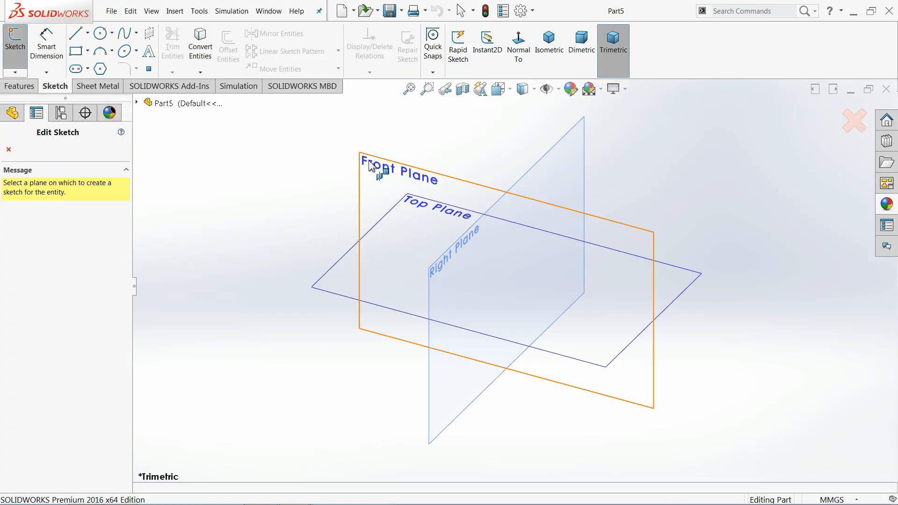
{"action": "left_click", "coordinate": [371, 166]}
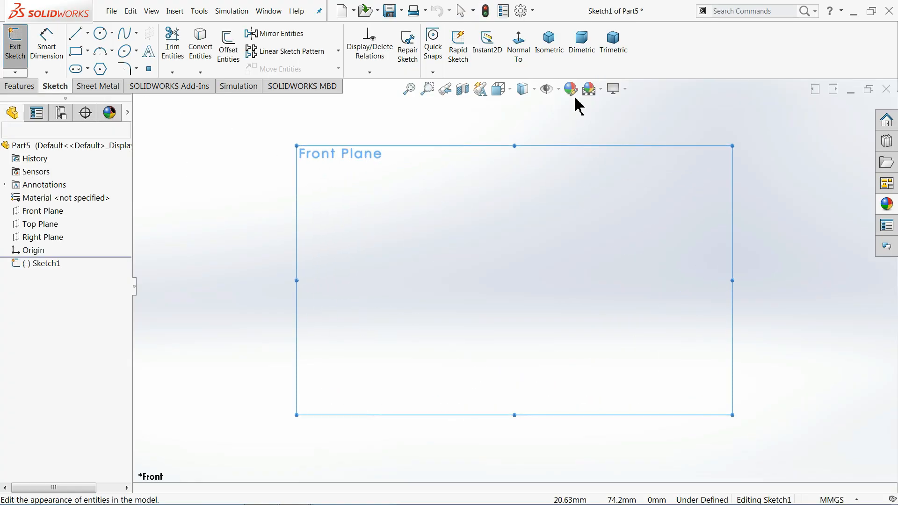
{"action": "left_click", "coordinate": [600, 88]}
{"action": "left_click", "coordinate": [613, 25]}
{"action": "left_click", "coordinate": [557, 88]}
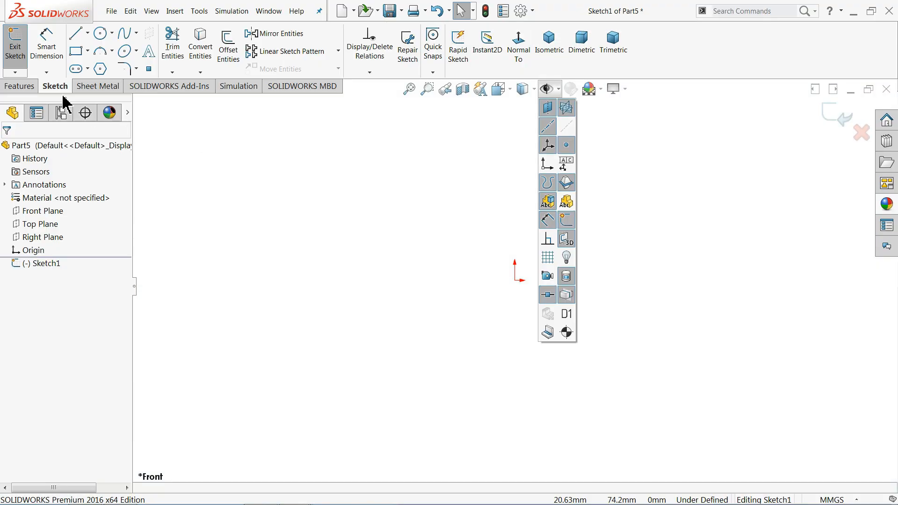
- Draw a closed L-shaped line profile cornered at the origin, with a base about 99 mm long and a raised head about 10 mm wide
{"action": "left_click", "coordinate": [77, 34]}
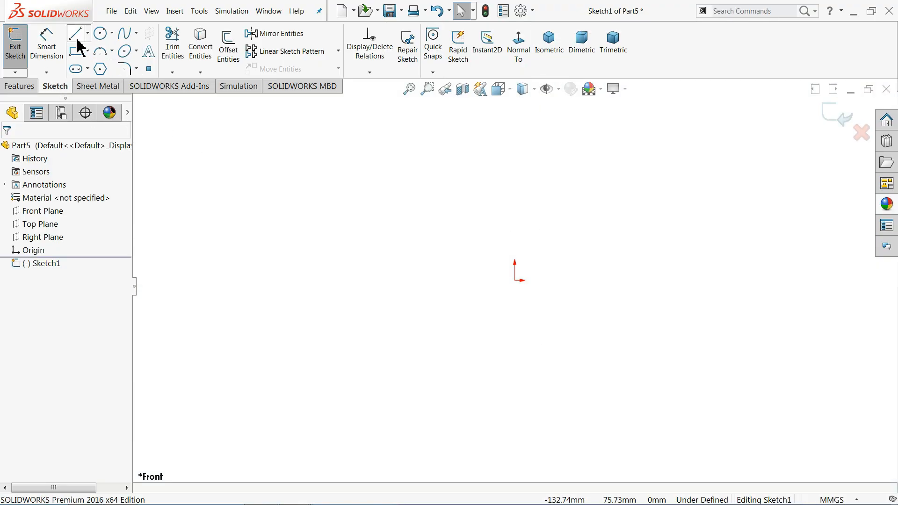
{"action": "left_click", "coordinate": [515, 207]}
{"action": "left_click", "coordinate": [514, 280]}
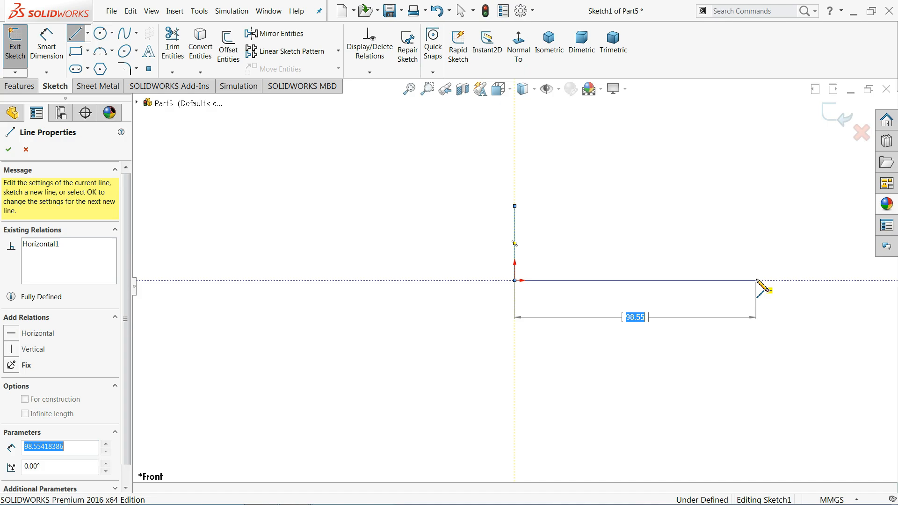
{"action": "left_click", "coordinate": [756, 237]}
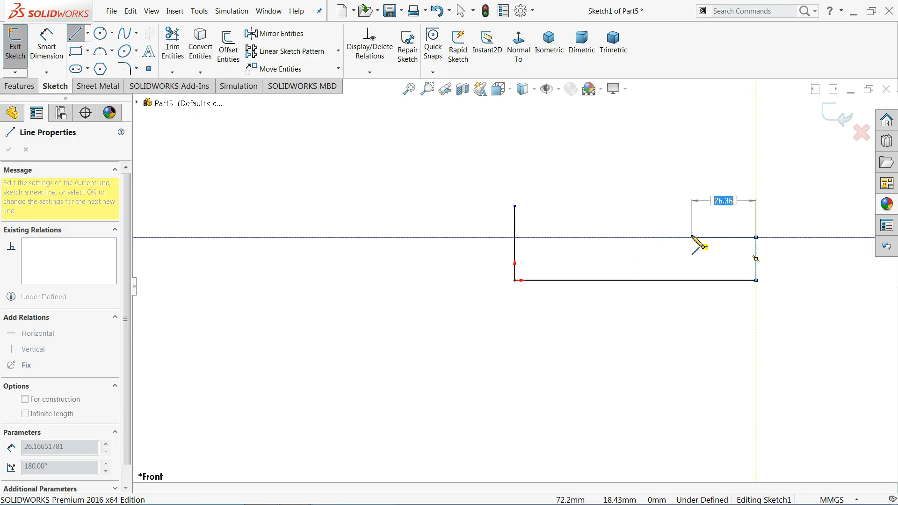
{"action": "left_click", "coordinate": [539, 237]}
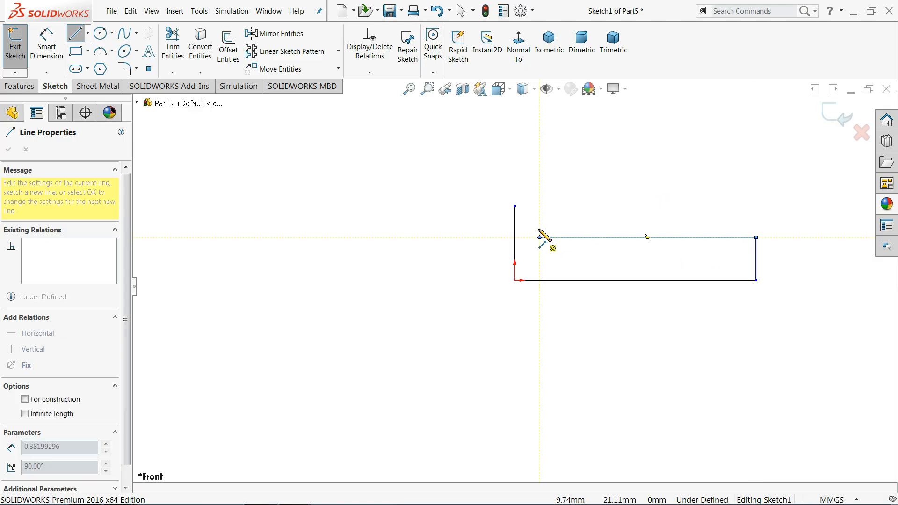
{"action": "left_click", "coordinate": [539, 206]}
{"action": "left_click", "coordinate": [515, 206]}
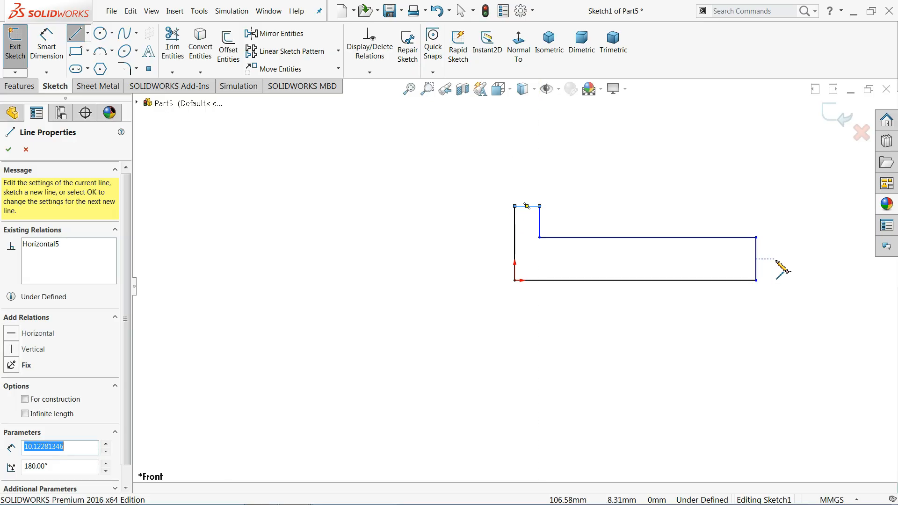
- Draw a small three-line rectangular notch into the long upper edge of the profile, near the end away from the head
{"action": "scroll", "coordinate": [782, 270], "scroll_direction": "down", "scroll_amount": 3}
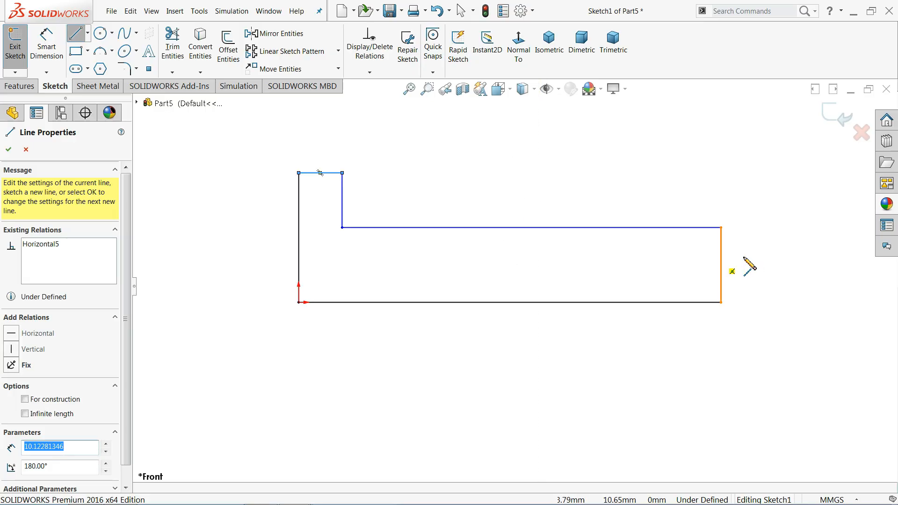
{"action": "left_click", "coordinate": [653, 227]}
{"action": "left_click", "coordinate": [654, 252]}
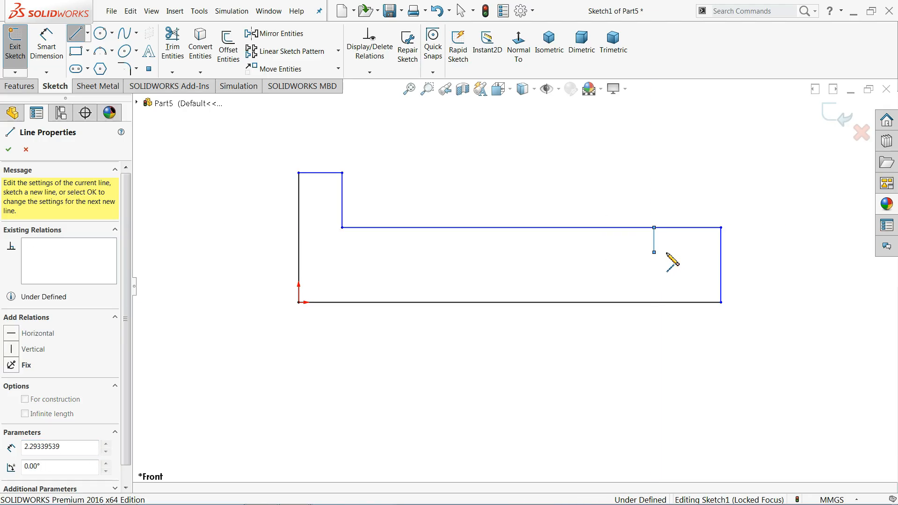
{"action": "left_click", "coordinate": [684, 253]}
{"action": "left_click", "coordinate": [685, 227]}
{"action": "right_click", "coordinate": [660, 201]}
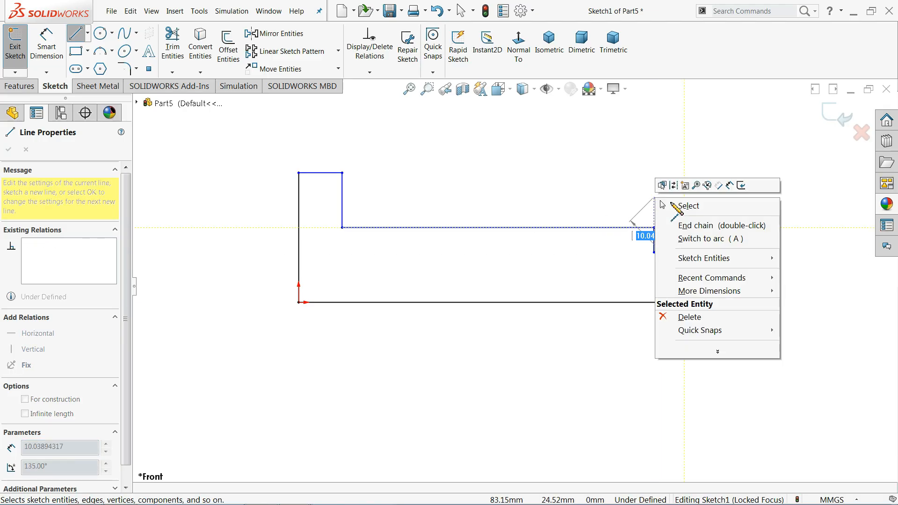
{"action": "left_click", "coordinate": [680, 206]}
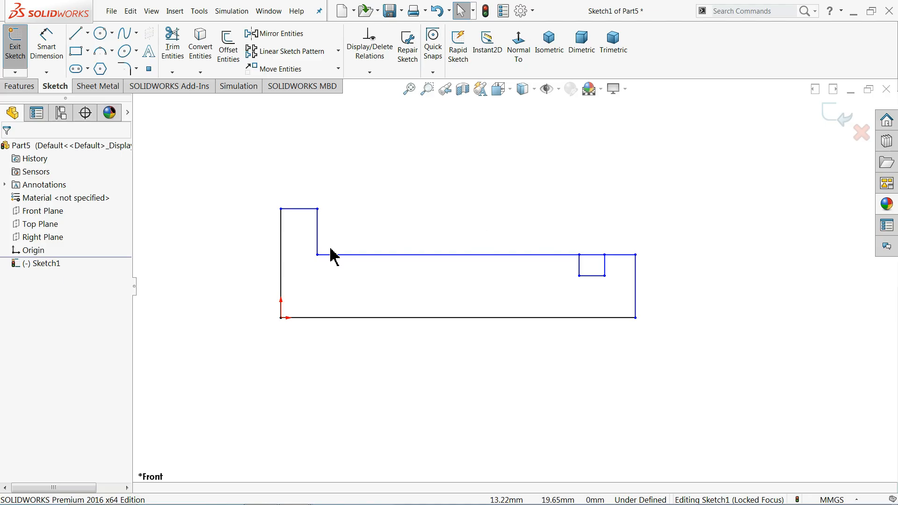
- Trim away the segment of the long upper edge that closes the notch's opening
{"action": "left_click", "coordinate": [46, 49]}
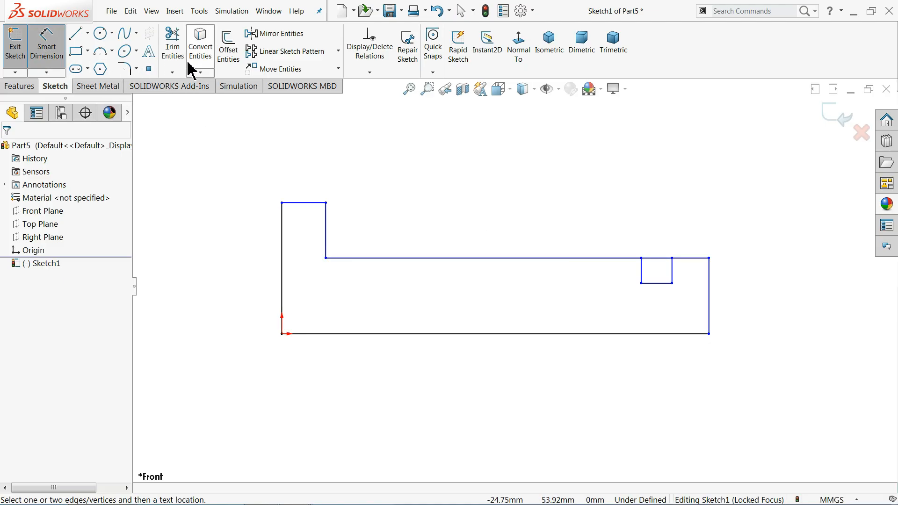
{"action": "left_click", "coordinate": [173, 46]}
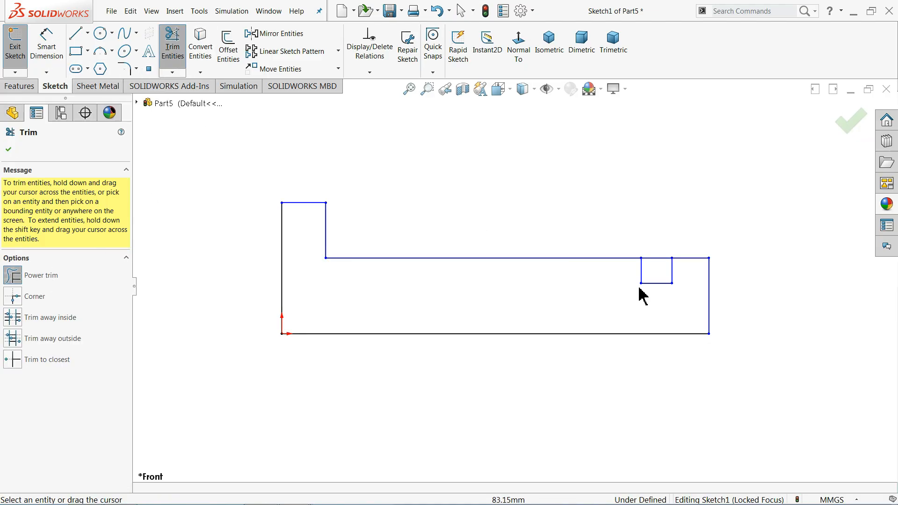
{"action": "left_click_drag", "start_coordinate": [658, 242], "coordinate": [658, 264]}
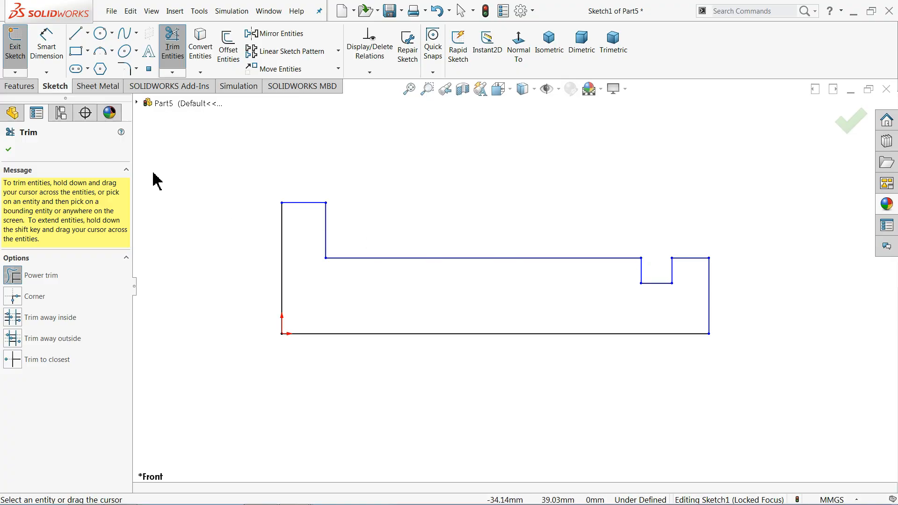
{"action": "left_click", "coordinate": [10, 149]}
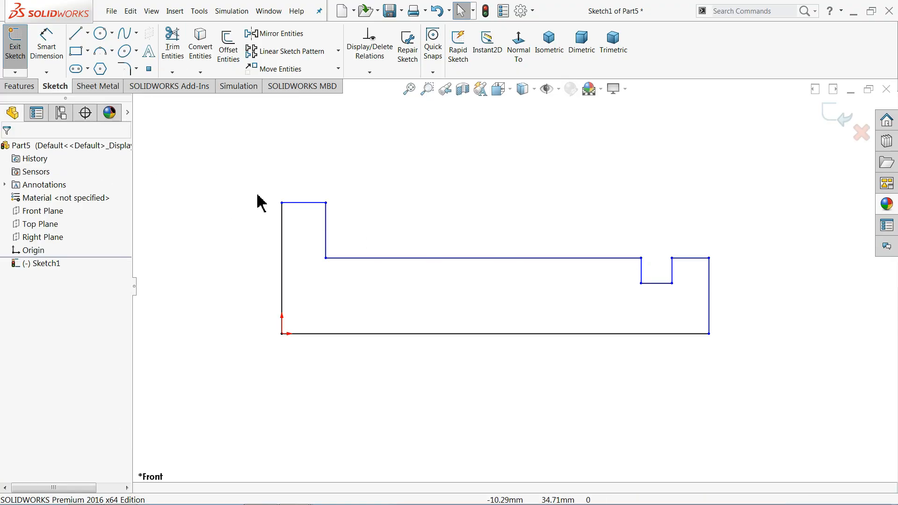
- Dimension the profile's base line along the origin to 40 mm
{"action": "left_click", "coordinate": [45, 47]}
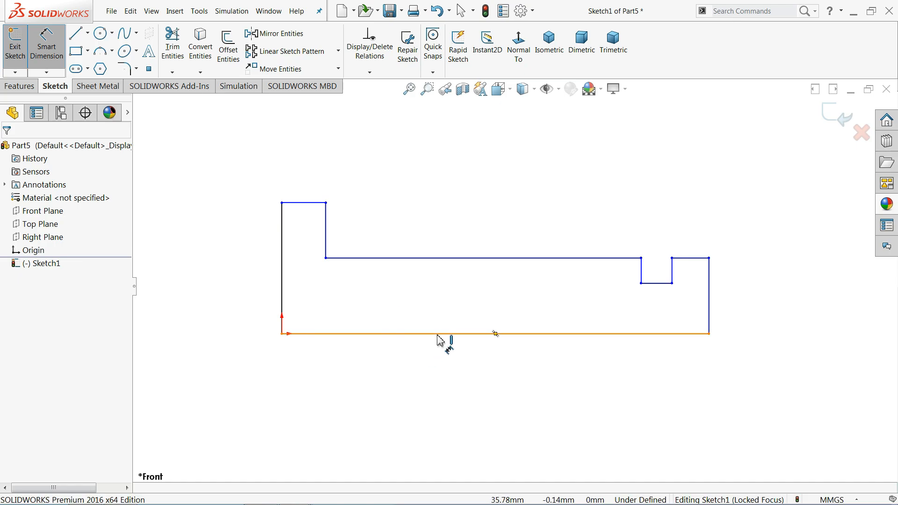
{"action": "left_click", "coordinate": [475, 334]}
{"action": "left_click", "coordinate": [476, 372]}
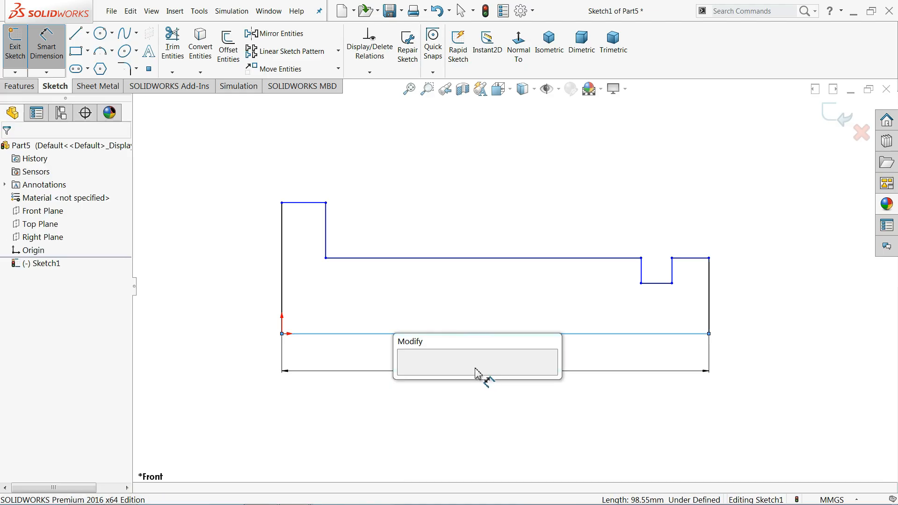
{"action": "type", "text": "40"}
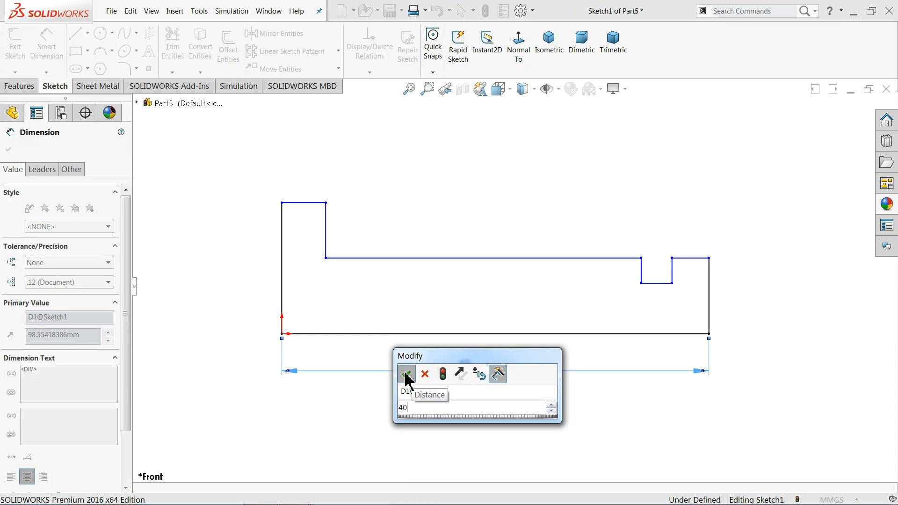
{"action": "left_click", "coordinate": [406, 376]}
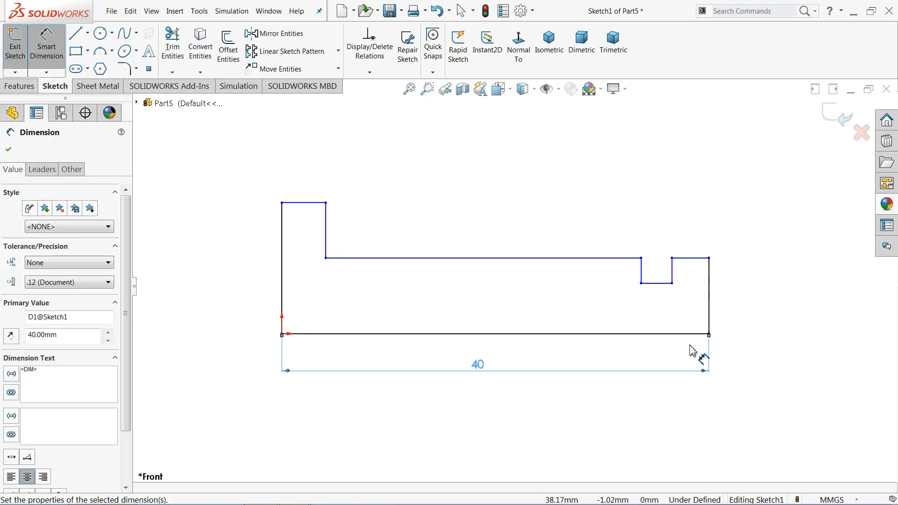
- Dimension the head's vertical edge at the origin to 8 mm and the vertical edge at the opposite end to 3.75 mm
{"action": "left_click", "coordinate": [282, 283]}
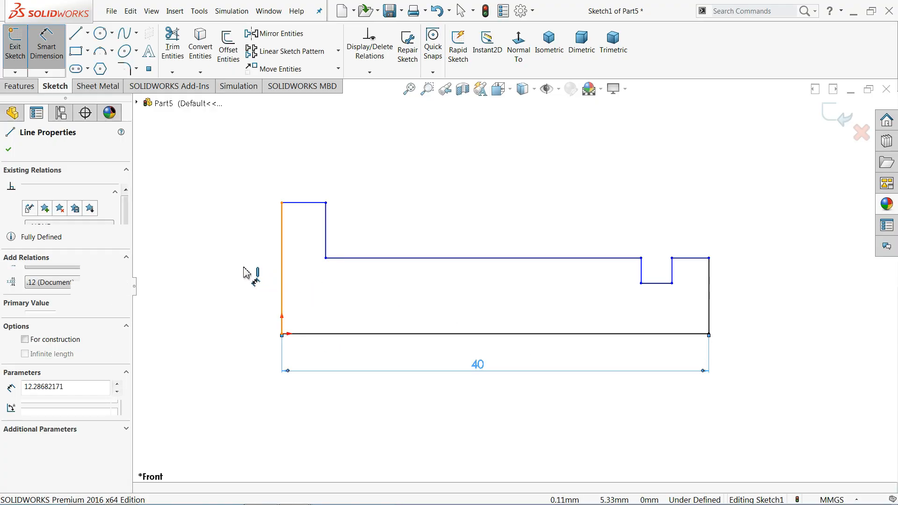
{"action": "left_click", "coordinate": [243, 274]}
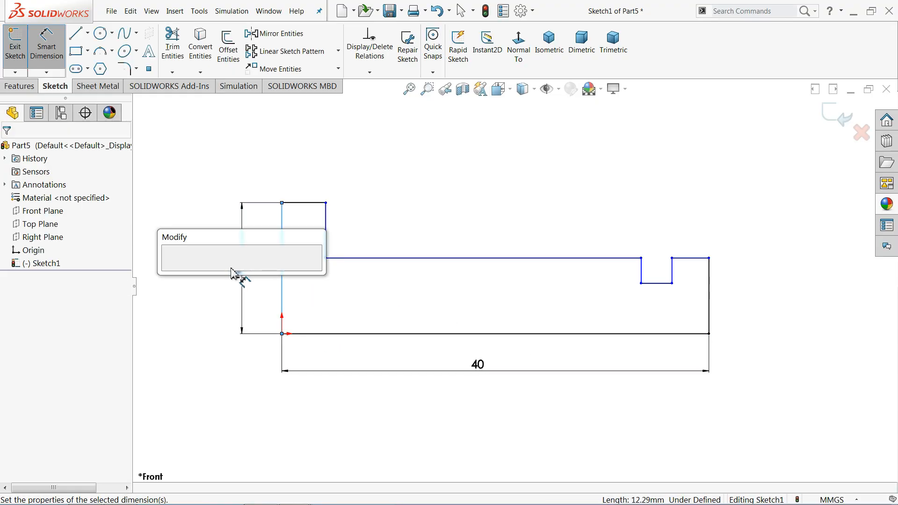
{"action": "type", "text": "8"}
{"action": "left_click", "coordinate": [171, 271]}
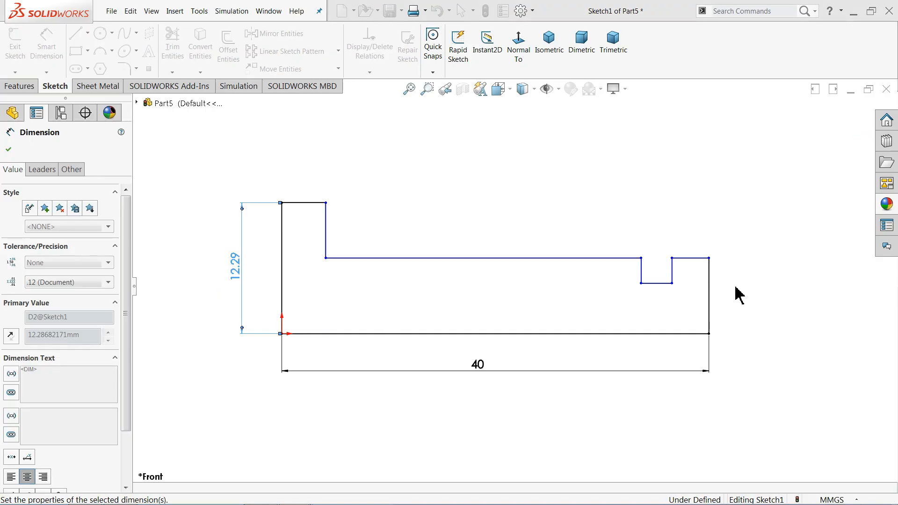
{"action": "left_click", "coordinate": [710, 326]}
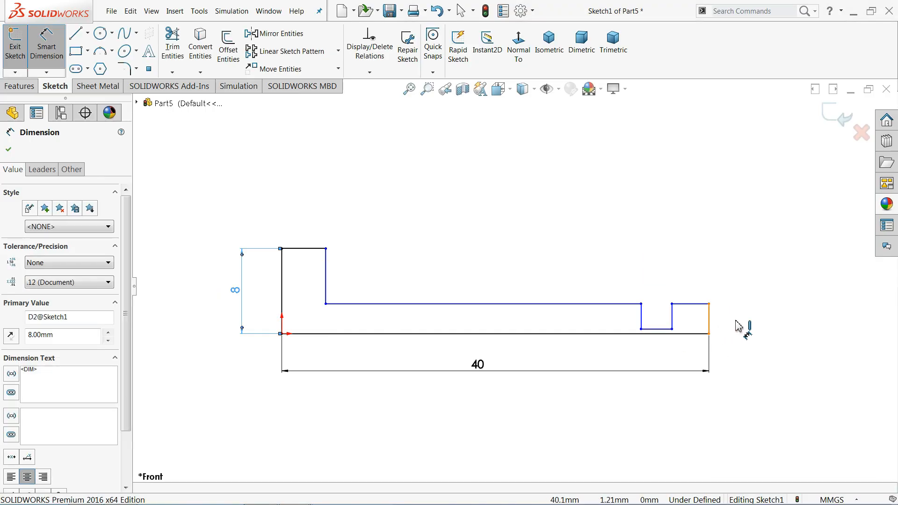
{"action": "left_click", "coordinate": [748, 324]}
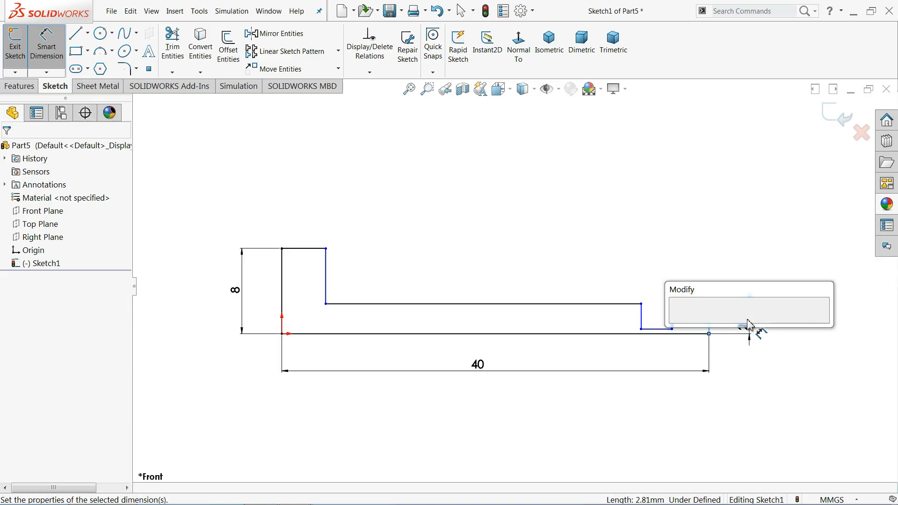
{"action": "type", "text": "3.75"}
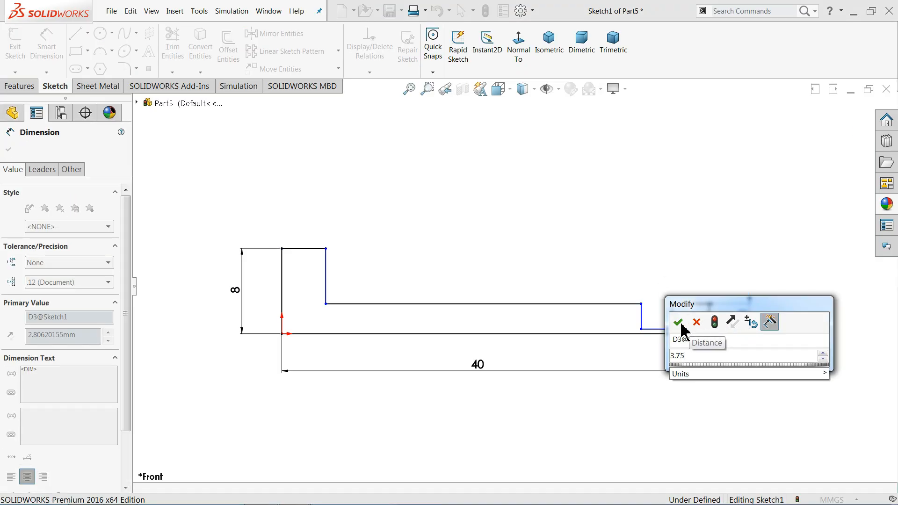
{"action": "left_click", "coordinate": [679, 322]}
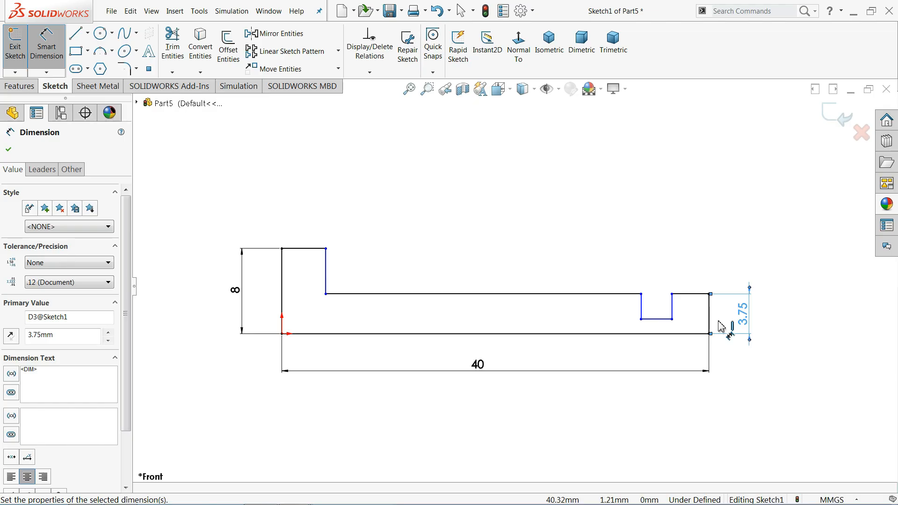
- Dimension the notch's width to 0.73 mm and the distance from its head-side wall to the profile's far end edge to 3 mm
{"action": "left_click", "coordinate": [660, 320]}
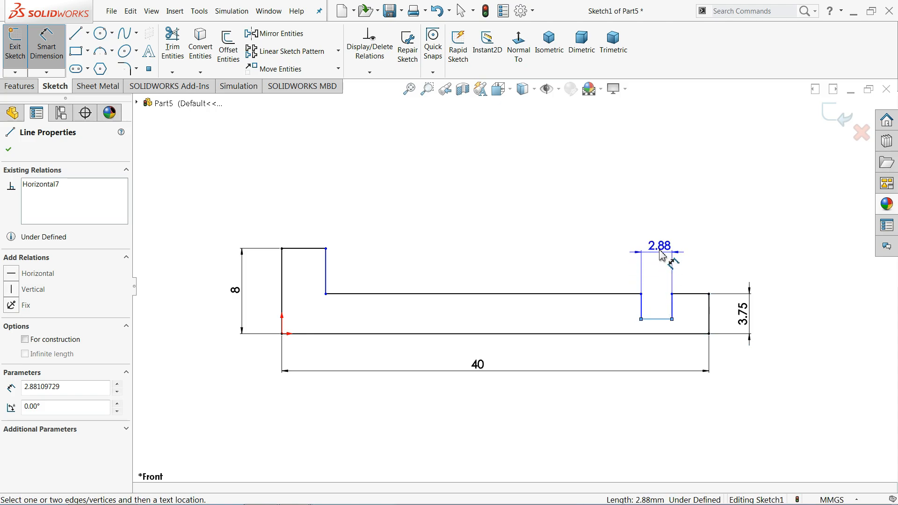
{"action": "left_click", "coordinate": [661, 255]}
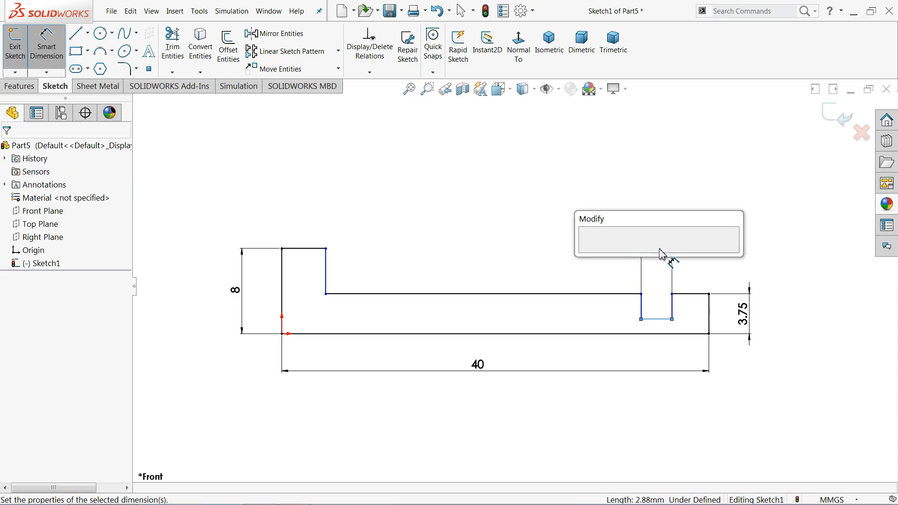
{"action": "type", "text": "0.73"}
{"action": "key", "text": "Return"}
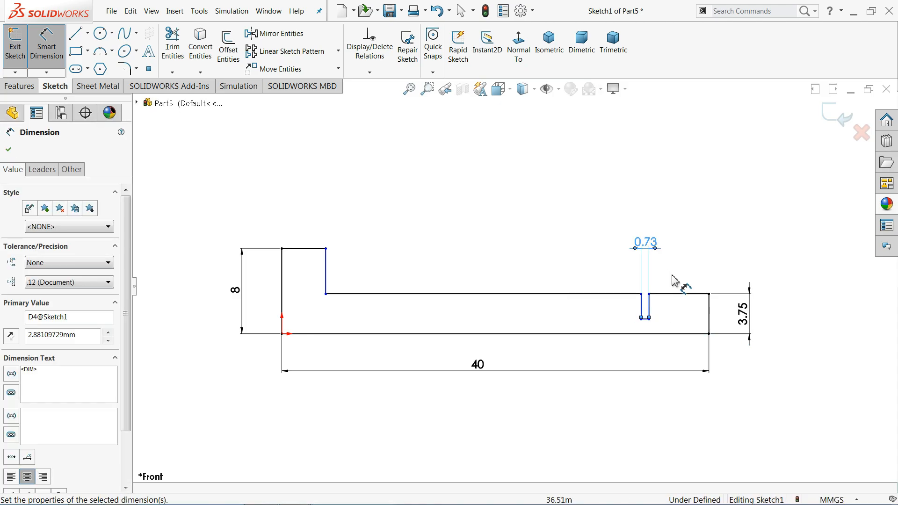
{"action": "left_click", "coordinate": [708, 306]}
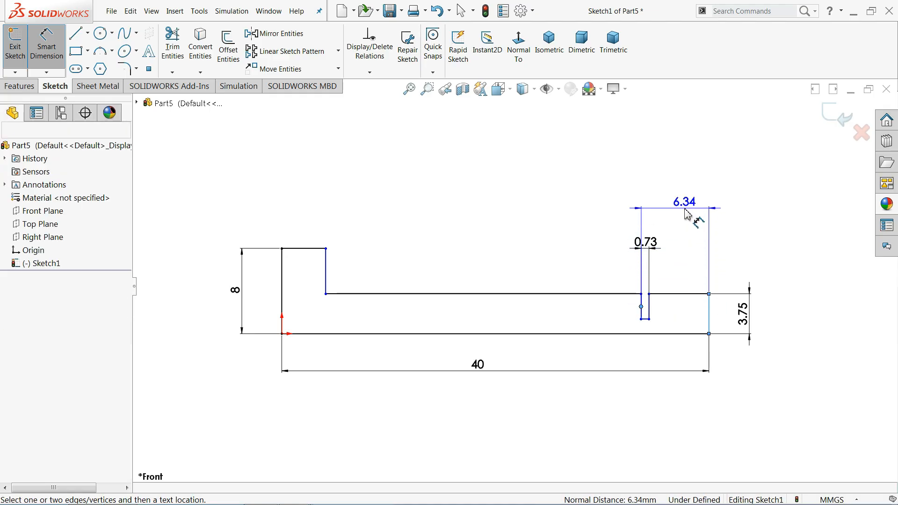
{"action": "left_click", "coordinate": [687, 215]}
{"action": "type", "text": "3"}
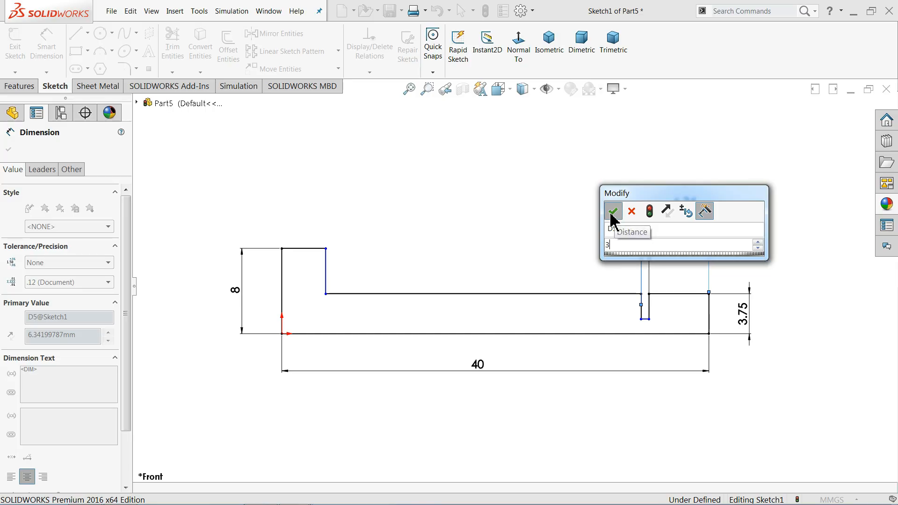
{"action": "left_click", "coordinate": [611, 214]}
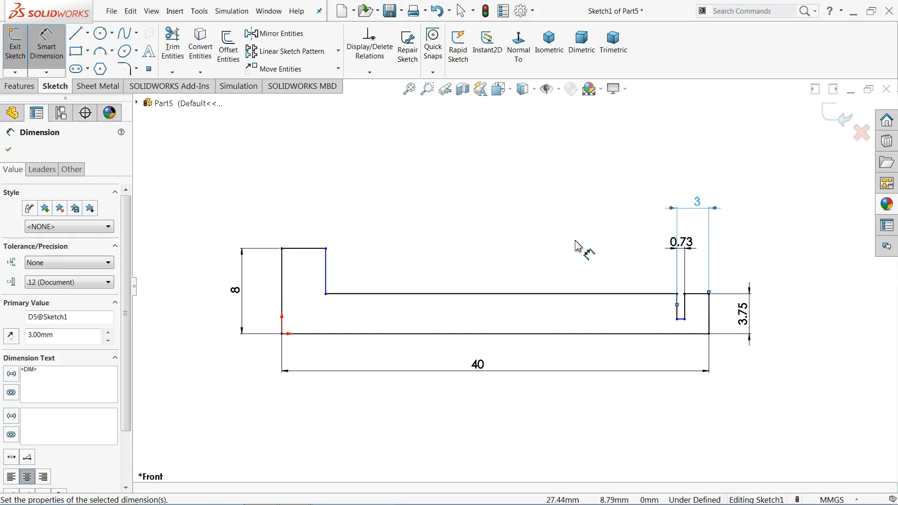
{"action": "scroll", "coordinate": [673, 339], "scroll_direction": "down", "scroll_amount": 5}
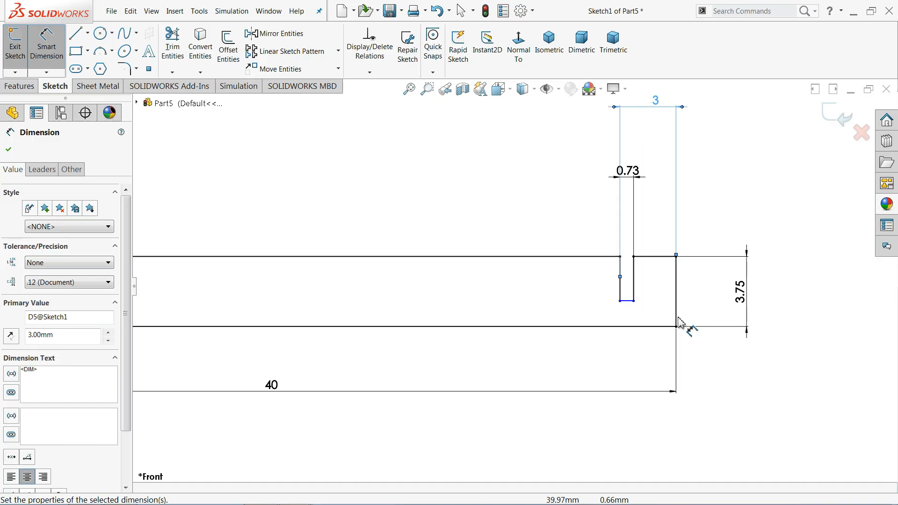
- Dimension the groove floor's height above the profile's lower edge as 3.2 mm
{"action": "left_click", "coordinate": [598, 295]}
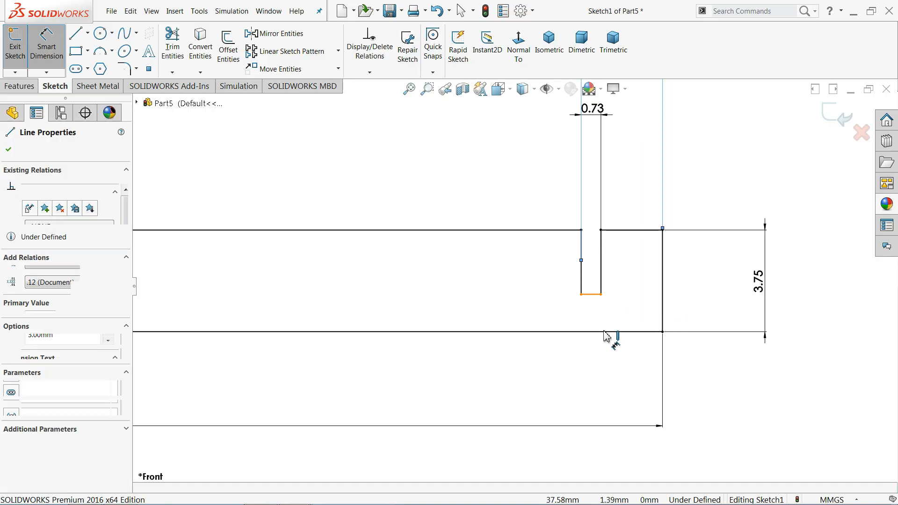
{"action": "left_click", "coordinate": [604, 332]}
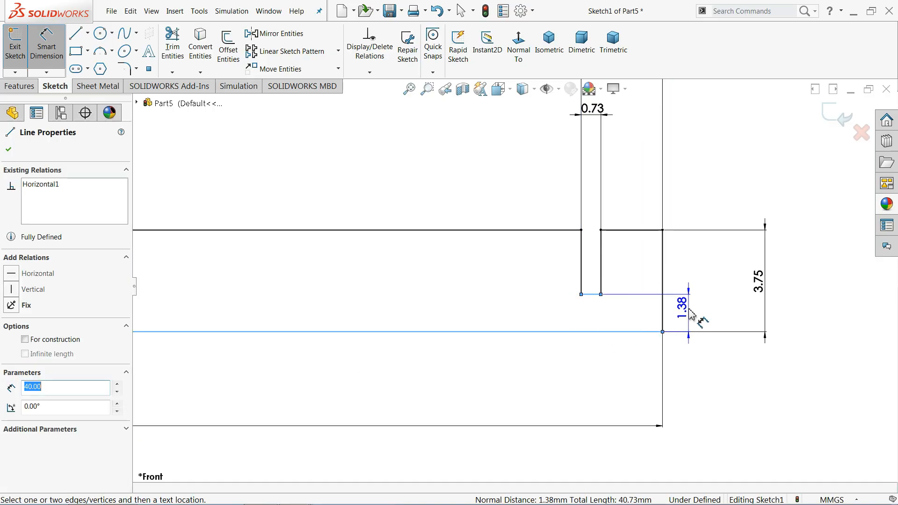
{"action": "left_click", "coordinate": [690, 311]}
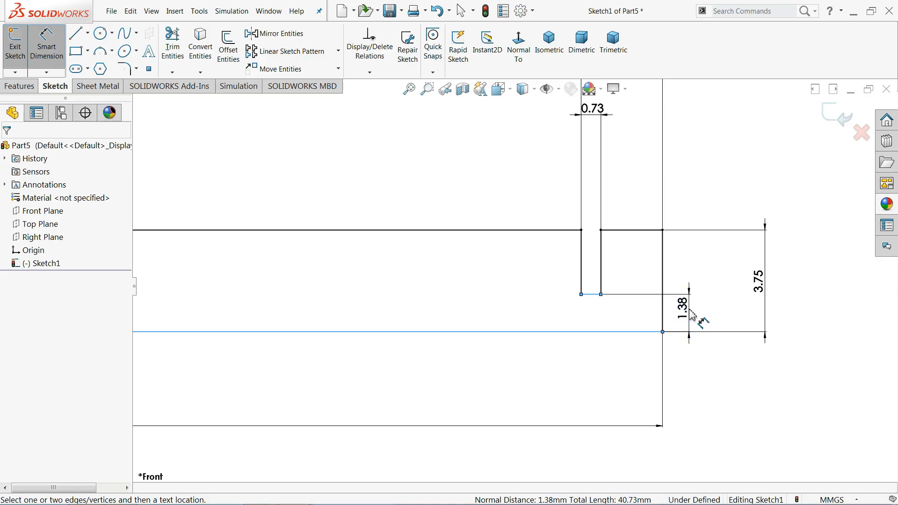
{"action": "type", "text": "3.2"}
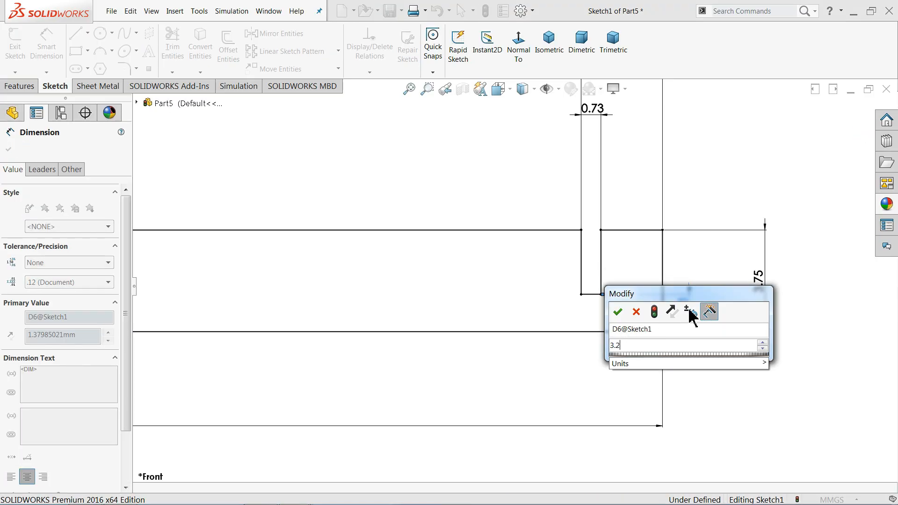
{"action": "key", "text": "Return"}
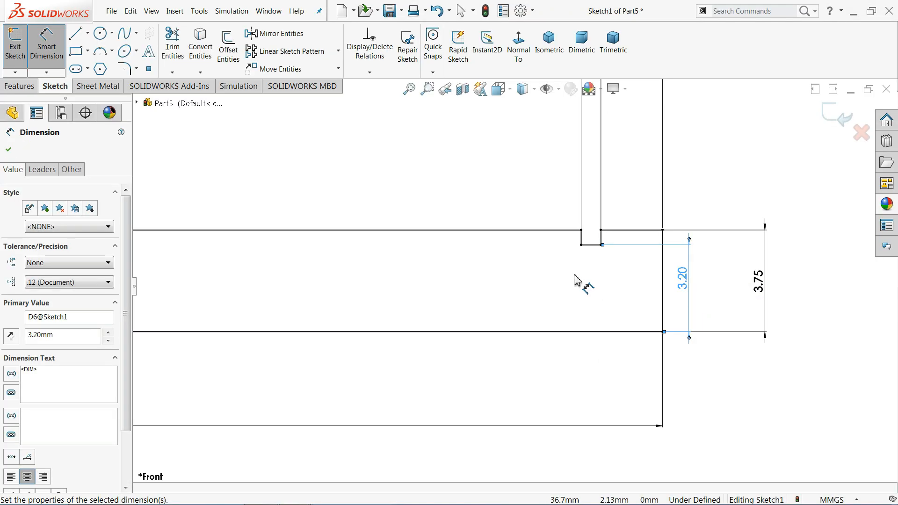
- Dimension the width of the tall head section at the profile's origin end as 2 mm and finish dimensioning
{"action": "scroll", "coordinate": [584, 281], "scroll_direction": "up", "scroll_amount": 6}
{"action": "scroll", "coordinate": [354, 276], "scroll_direction": "down", "scroll_amount": 3}
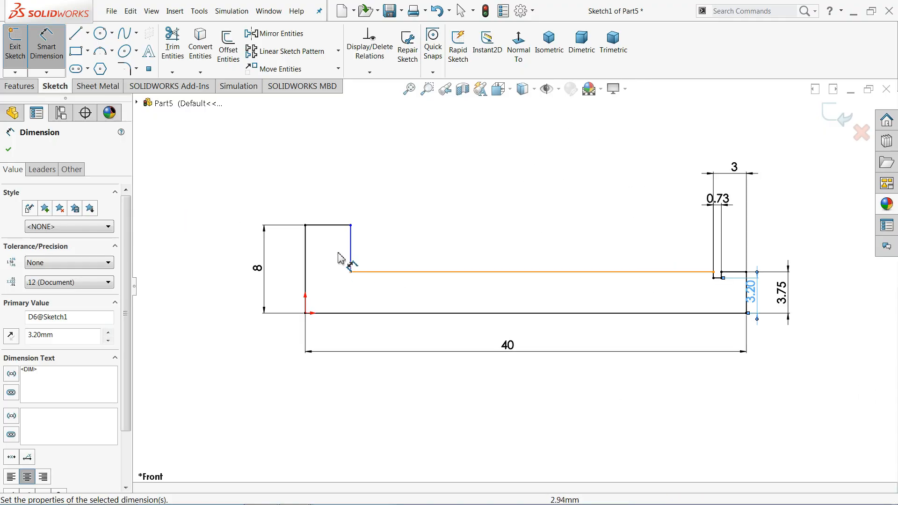
{"action": "left_click", "coordinate": [327, 225]}
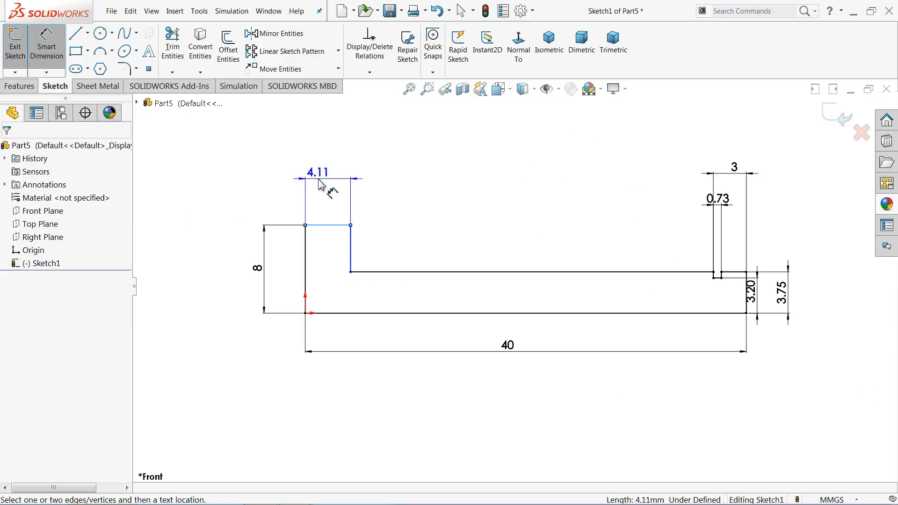
{"action": "left_click", "coordinate": [327, 188]}
{"action": "type", "text": "2"}
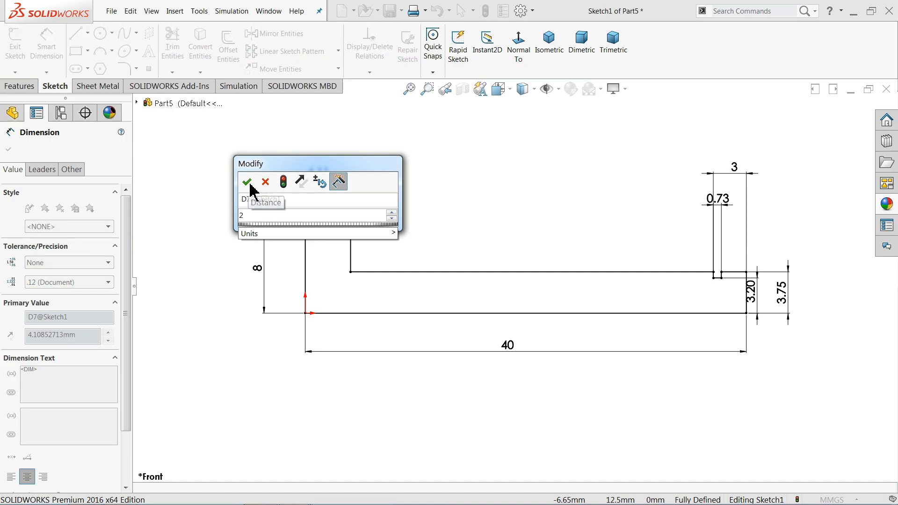
{"action": "left_click", "coordinate": [247, 182]}
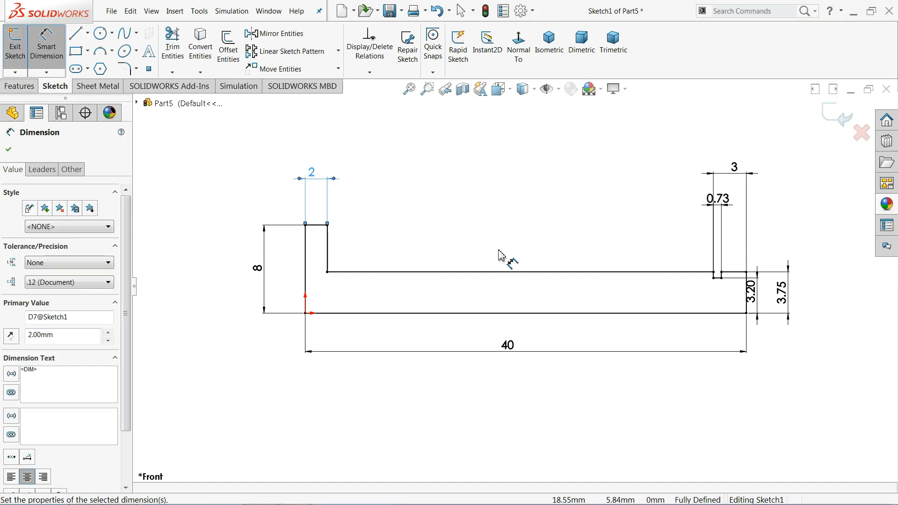
{"action": "left_click", "coordinate": [8, 149]}
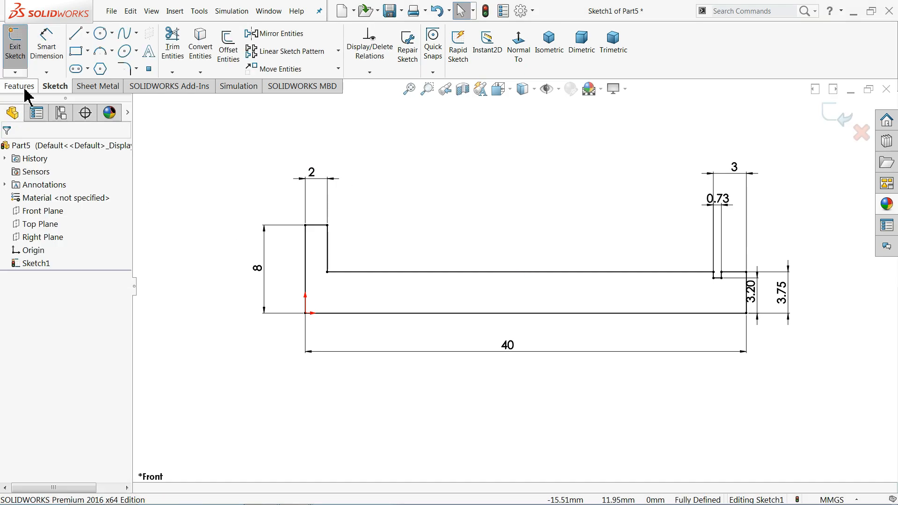
- Revolve the profile 360 degrees about its 40 mm lower line to form the solid pin
{"action": "left_click", "coordinate": [20, 86]}
{"action": "left_click", "coordinate": [59, 73]}
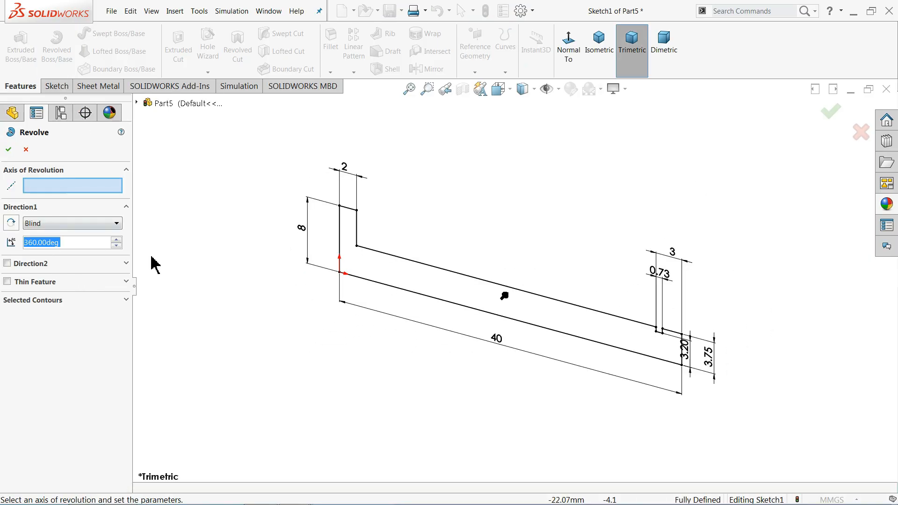
{"action": "left_click", "coordinate": [435, 300]}
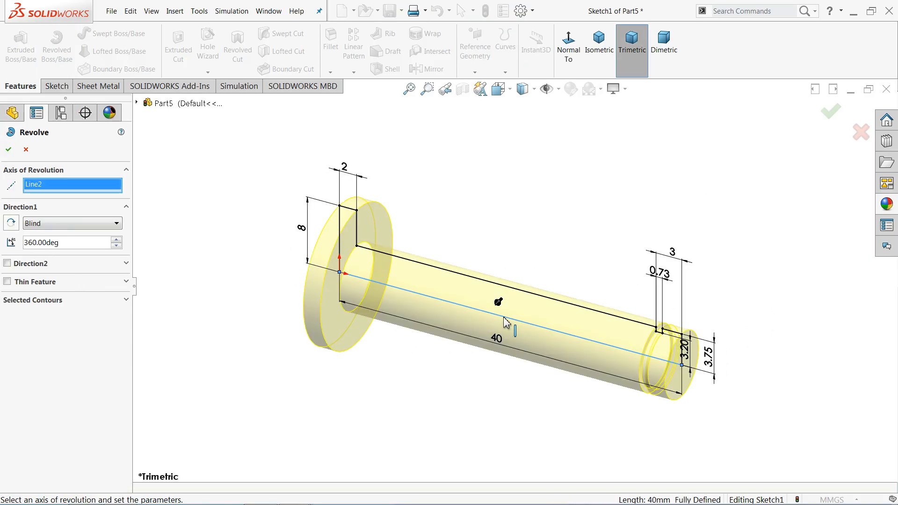
{"action": "scroll", "coordinate": [506, 323], "scroll_direction": "down", "scroll_amount": 1}
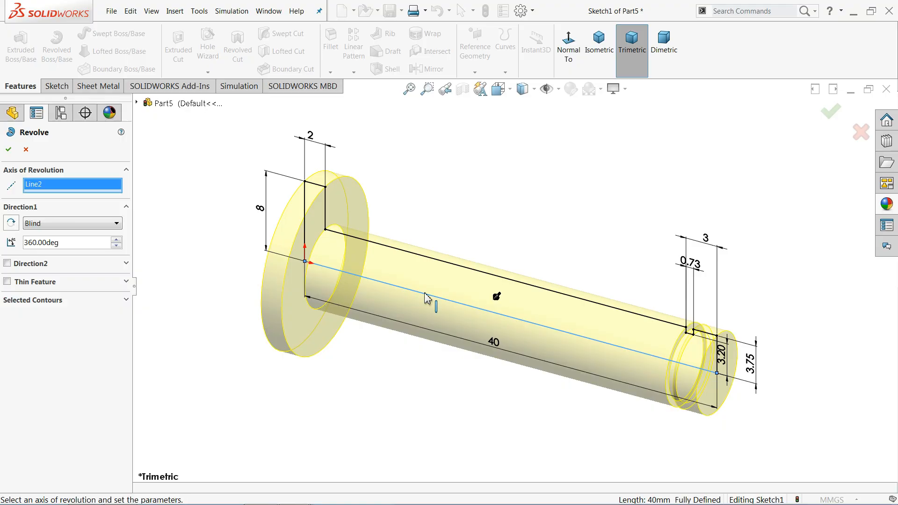
{"action": "left_click", "coordinate": [9, 149]}
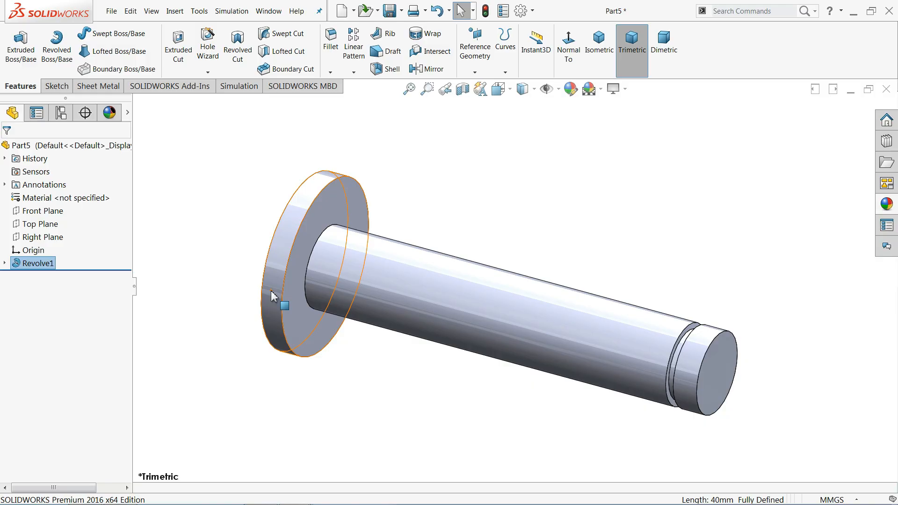
- Fillet the edges of the pin head's outer rim face with a 0.5 mm radius
{"action": "left_click", "coordinate": [331, 47]}
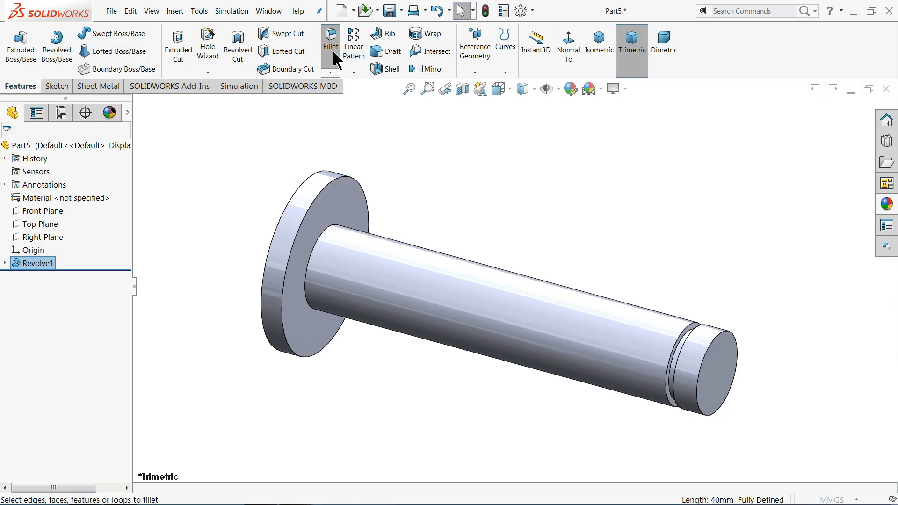
{"action": "type", "text": "0.5"}
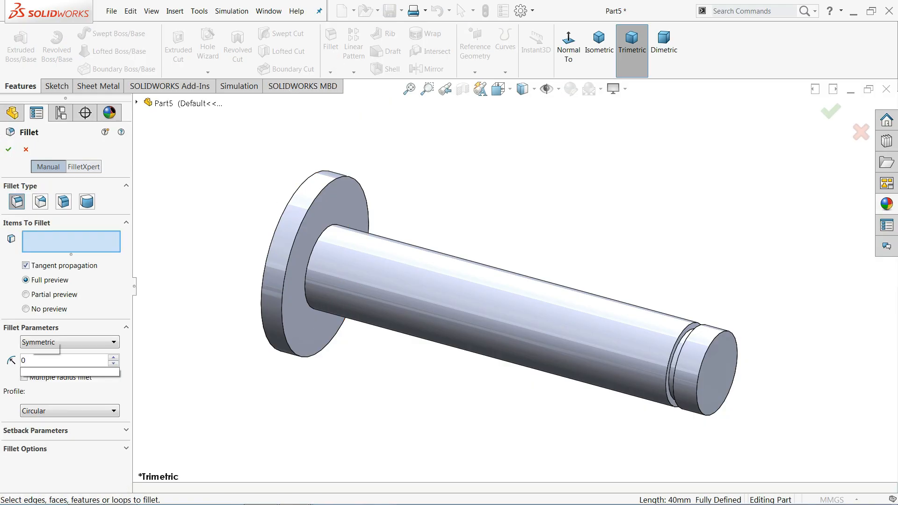
{"action": "left_click", "coordinate": [309, 187]}
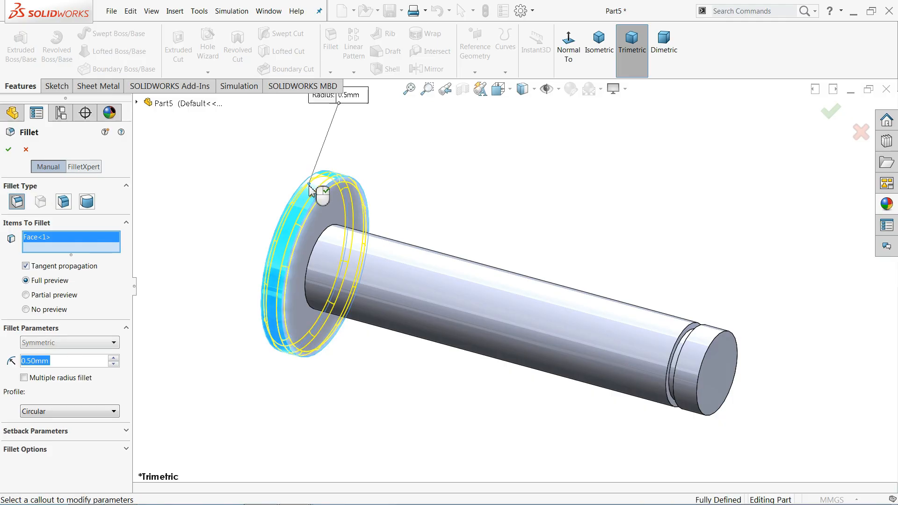
{"action": "left_click", "coordinate": [9, 149]}
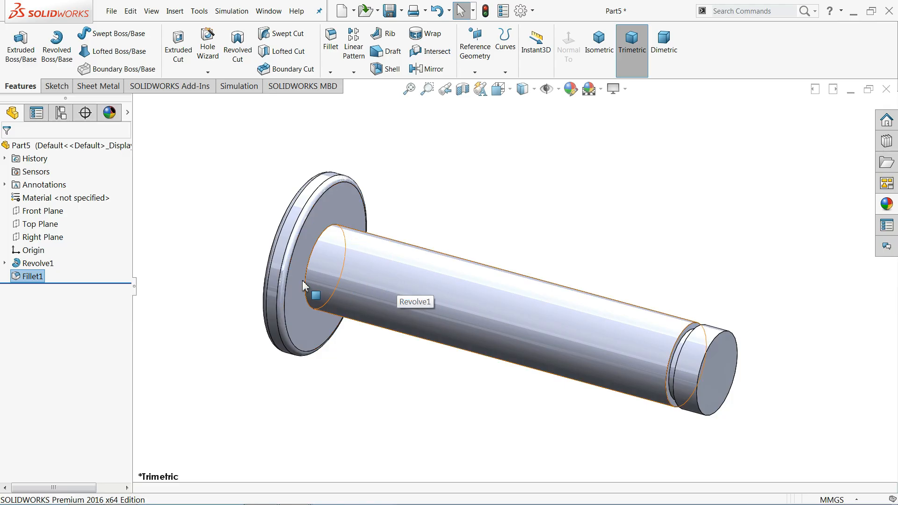
- Chamfer the end face at the grooved end of the pin by 1.5 mm at 45 degrees
{"action": "left_click", "coordinate": [331, 72]}
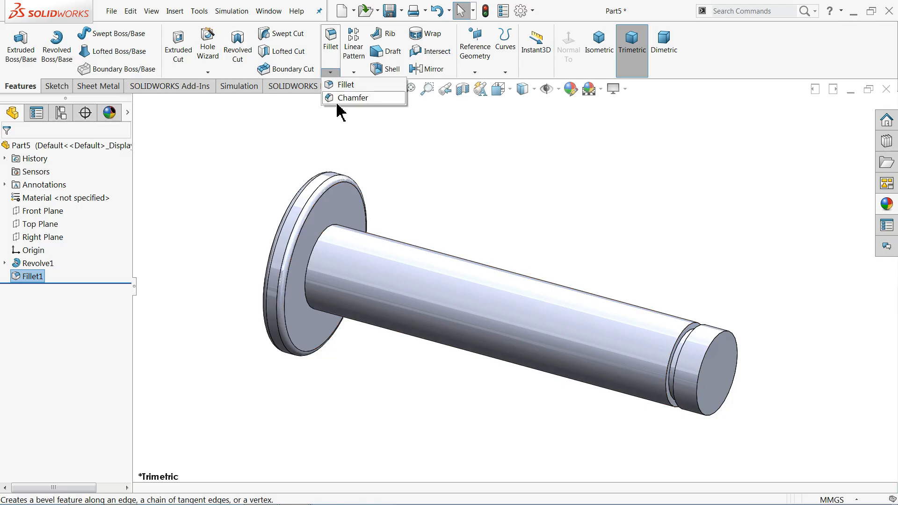
{"action": "left_click", "coordinate": [346, 98]}
{"action": "double_click", "coordinate": [63, 273]}
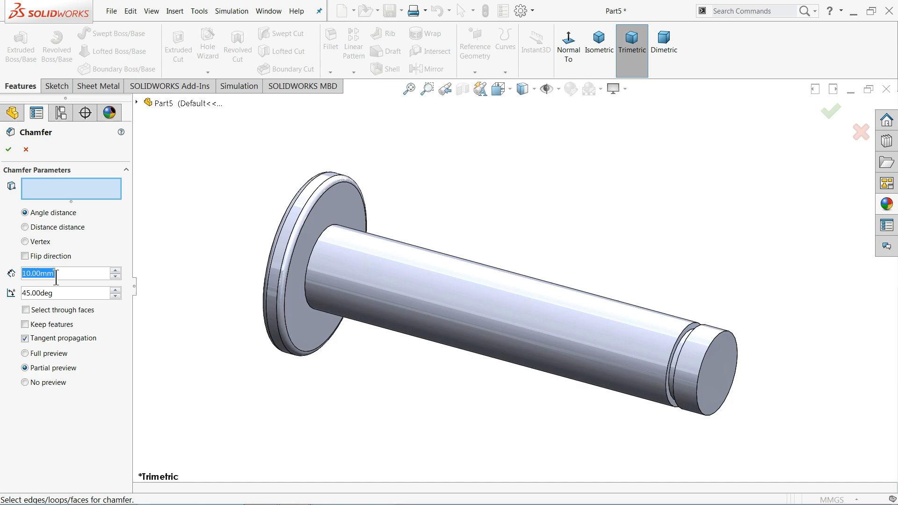
{"action": "type", "text": "1.5"}
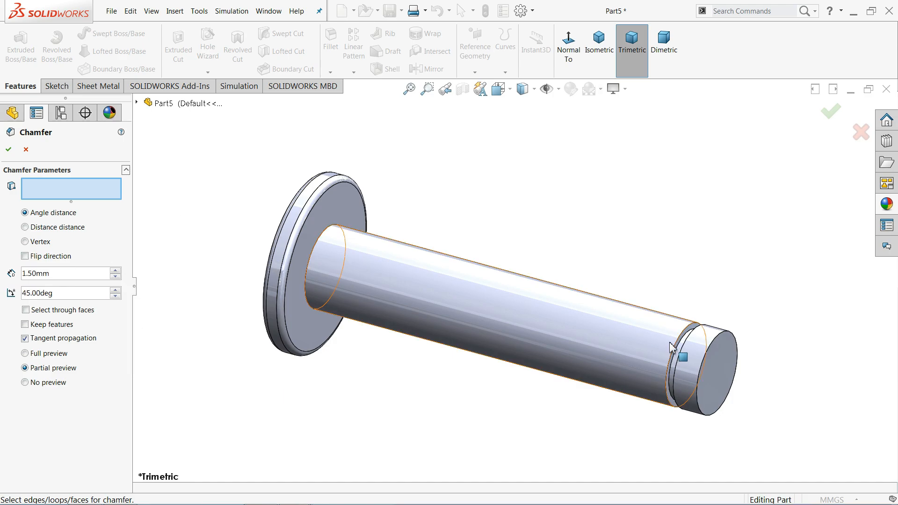
{"action": "left_click", "coordinate": [714, 364]}
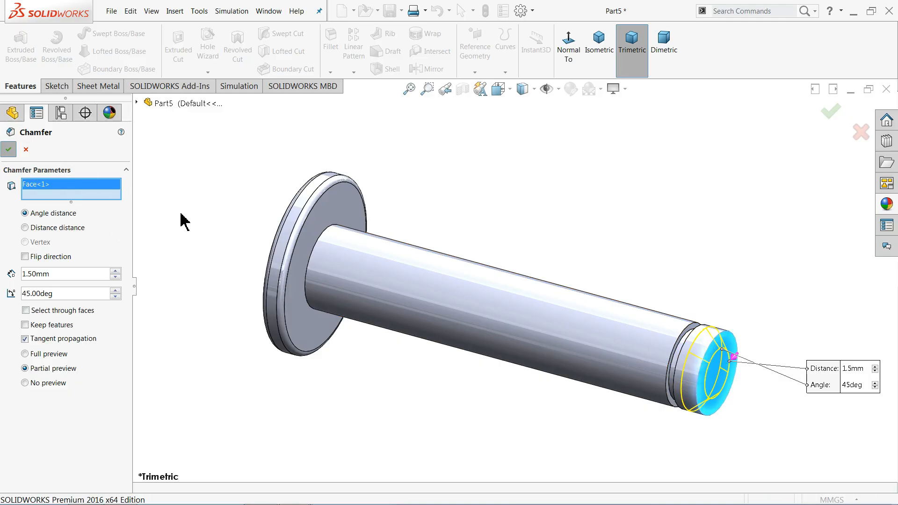
{"action": "key", "text": "Return"}
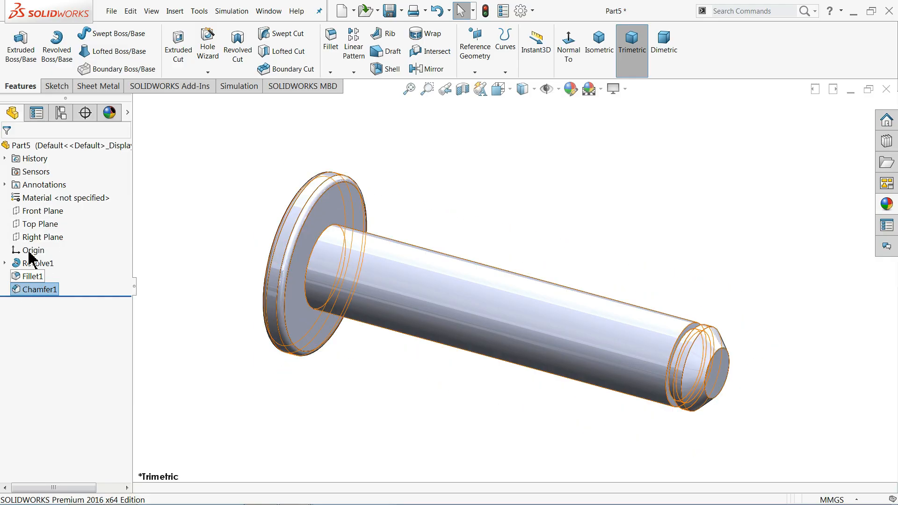
- Sketch a sloped line about 4.7 mm long on the Front Plane, from the head's inner face down to the shaft's upper edge
{"action": "left_click", "coordinate": [40, 214]}
{"action": "left_click", "coordinate": [45, 200]}
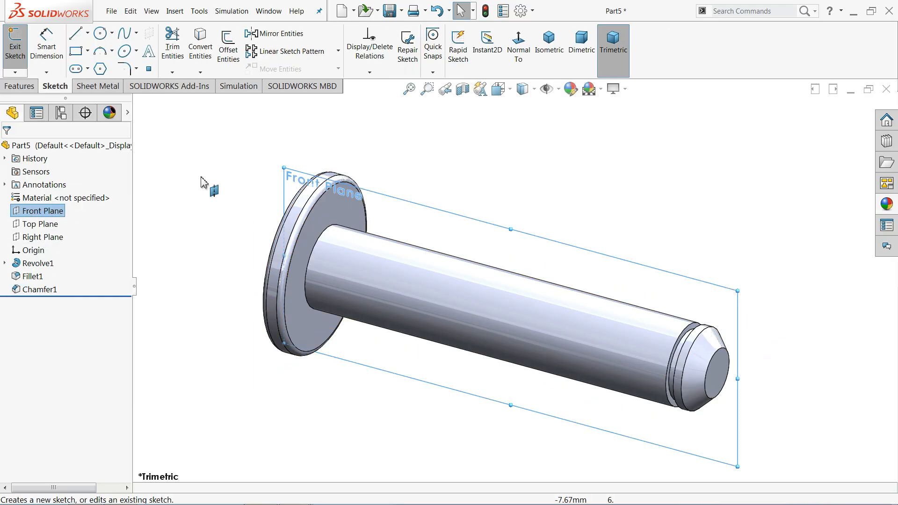
{"action": "left_click", "coordinate": [524, 46]}
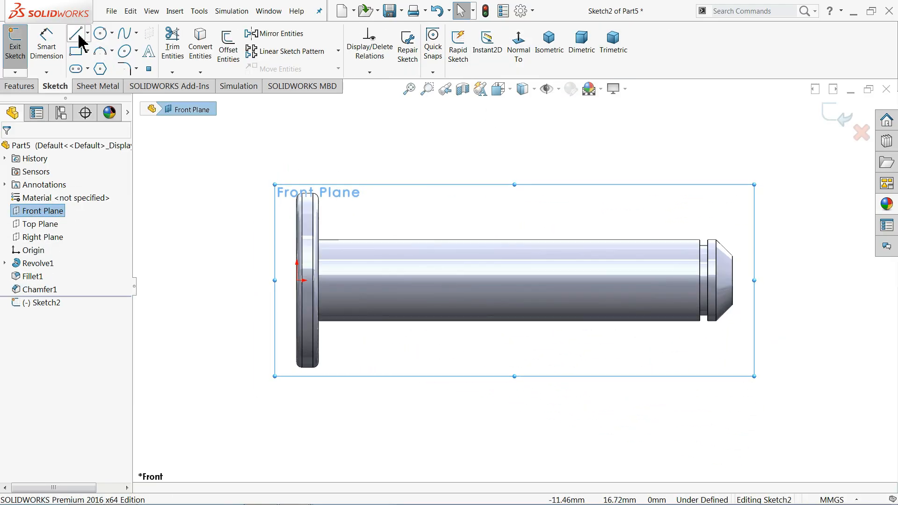
{"action": "left_click", "coordinate": [77, 33]}
{"action": "scroll", "coordinate": [363, 220], "scroll_direction": "down", "scroll_amount": 5}
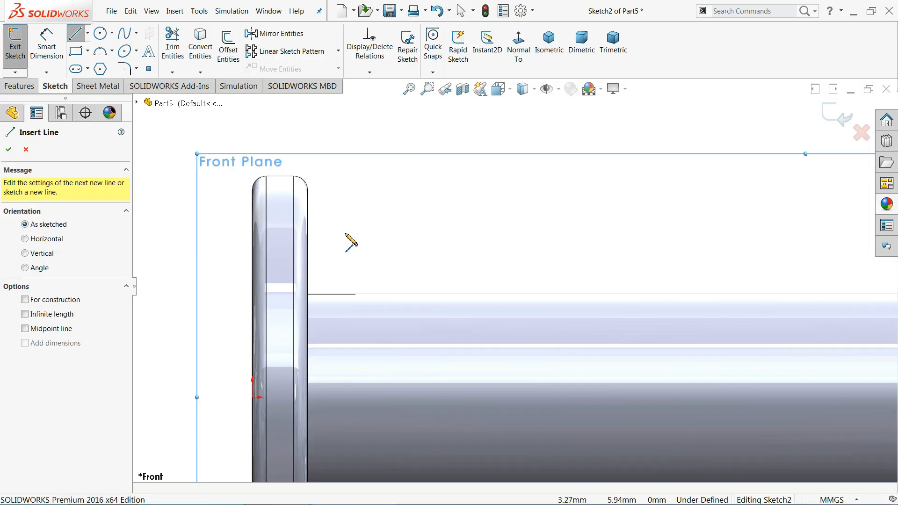
{"action": "left_click", "coordinate": [308, 223]}
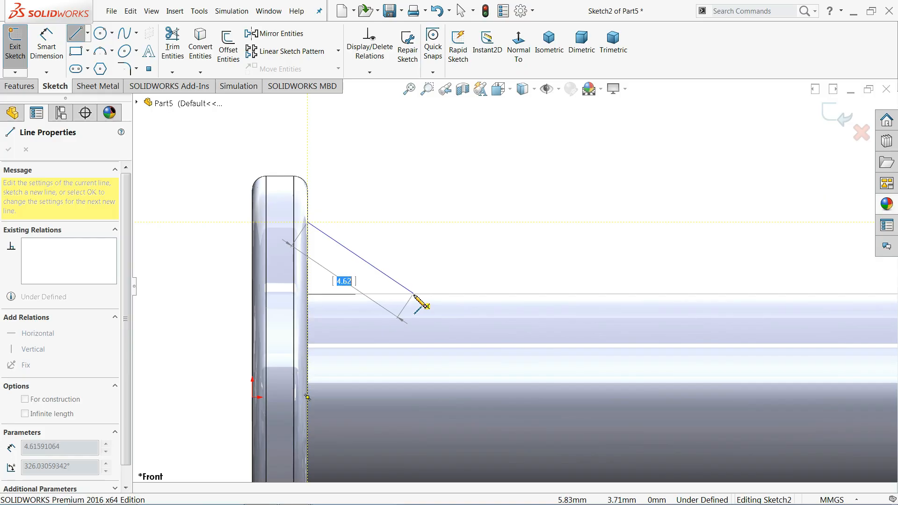
{"action": "left_click", "coordinate": [416, 294]}
{"action": "right_click", "coordinate": [458, 258]}
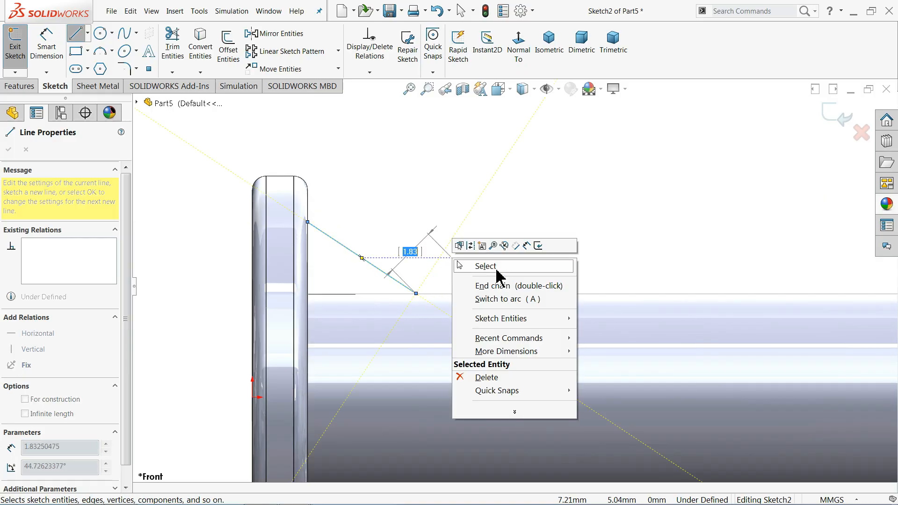
{"action": "left_click", "coordinate": [495, 267]}
{"action": "left_click", "coordinate": [47, 47]}
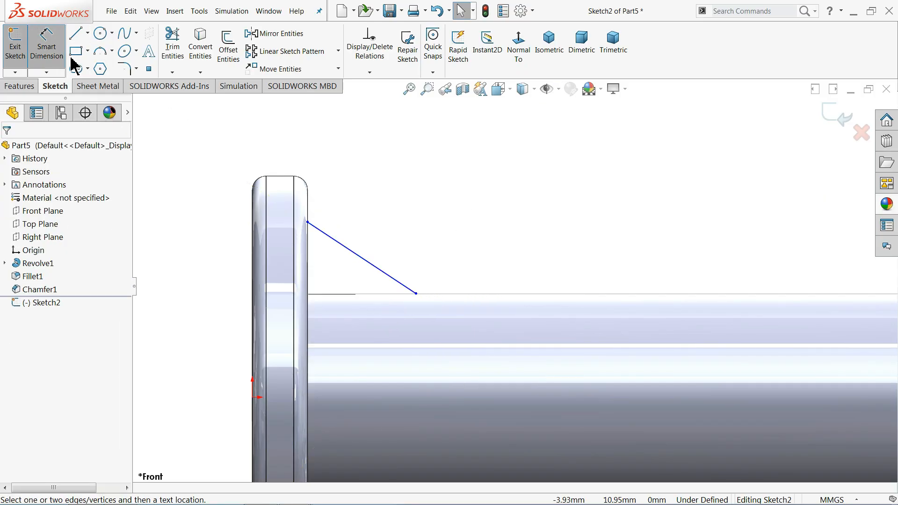
{"action": "left_click", "coordinate": [363, 265]}
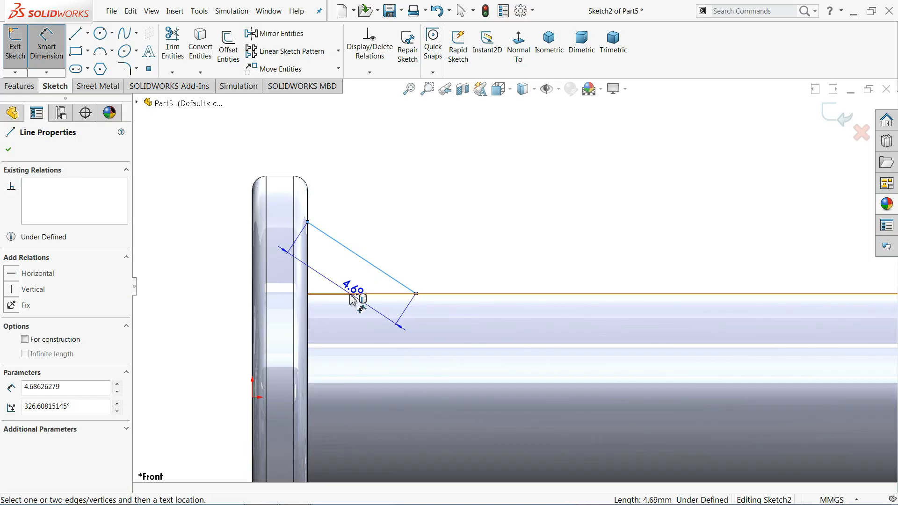
{"action": "left_click", "coordinate": [344, 288]}
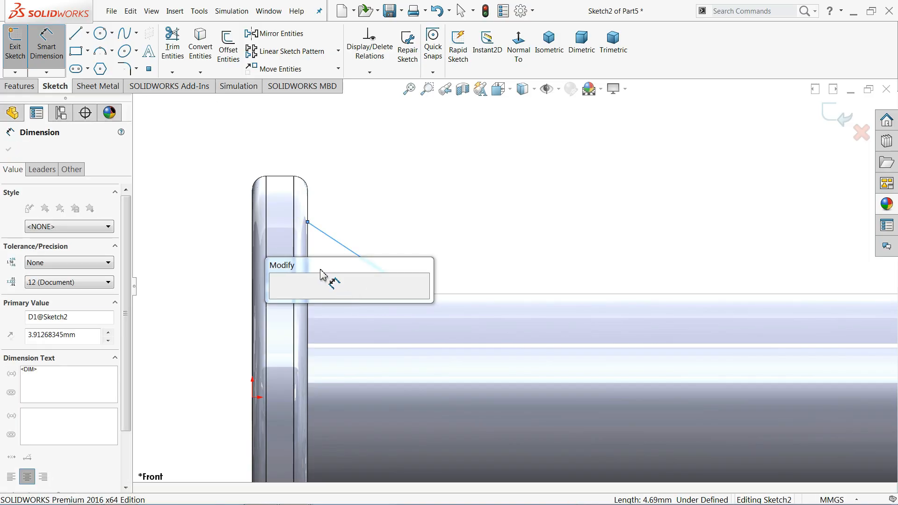
{"action": "left_click", "coordinate": [298, 302]}
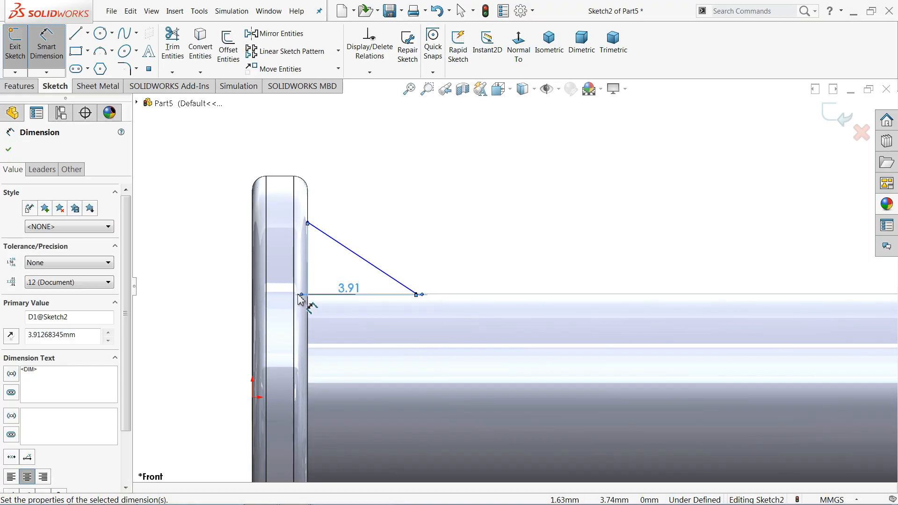
- Dimension the vertical distance between the sloped line's two endpoints as 2 mm
{"action": "left_click", "coordinate": [416, 293]}
{"action": "left_click", "coordinate": [308, 222]}
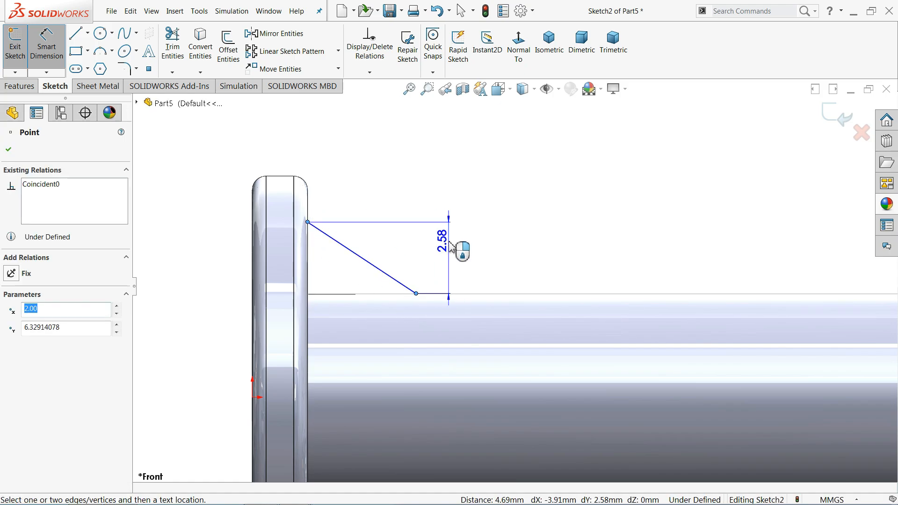
{"action": "left_click", "coordinate": [450, 246]}
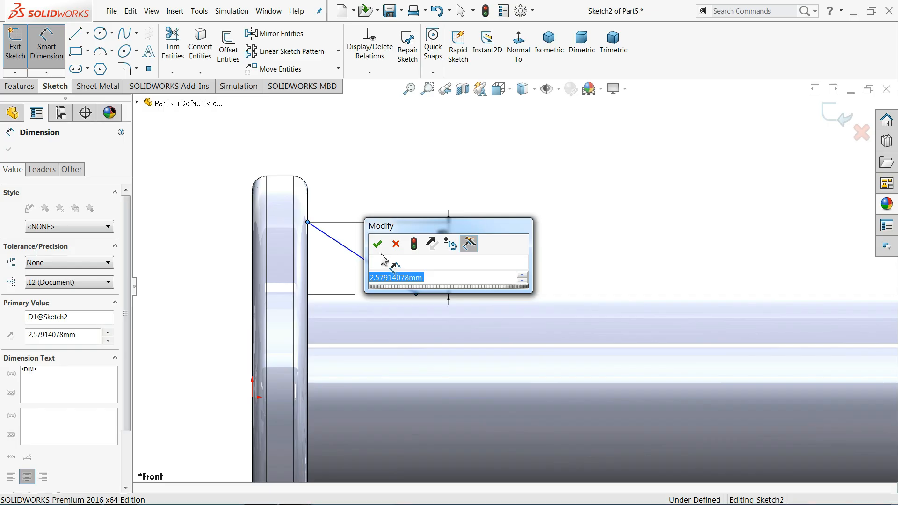
{"action": "type", "text": "2"}
{"action": "left_click", "coordinate": [377, 243]}
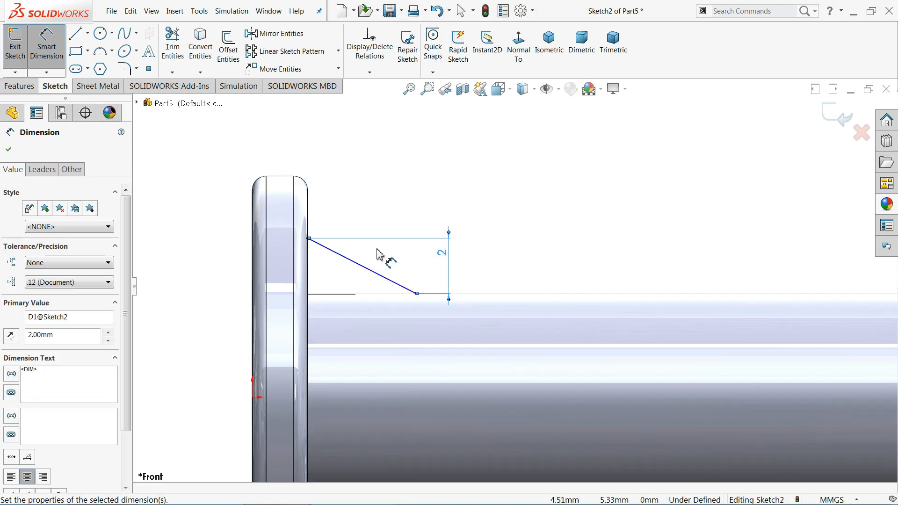
- Dimension the angle between the sloped line and the shaft's upper edge as 45 degrees
{"action": "left_click", "coordinate": [381, 259]}
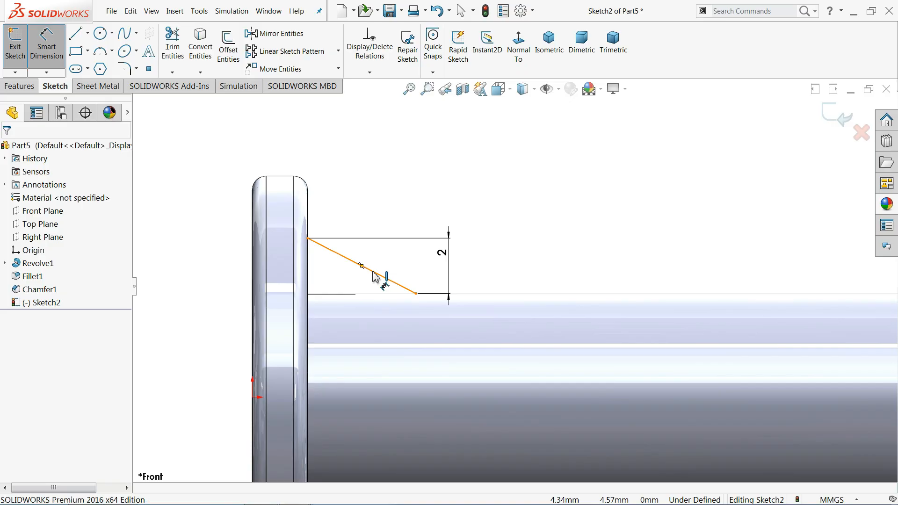
{"action": "left_click", "coordinate": [390, 283]}
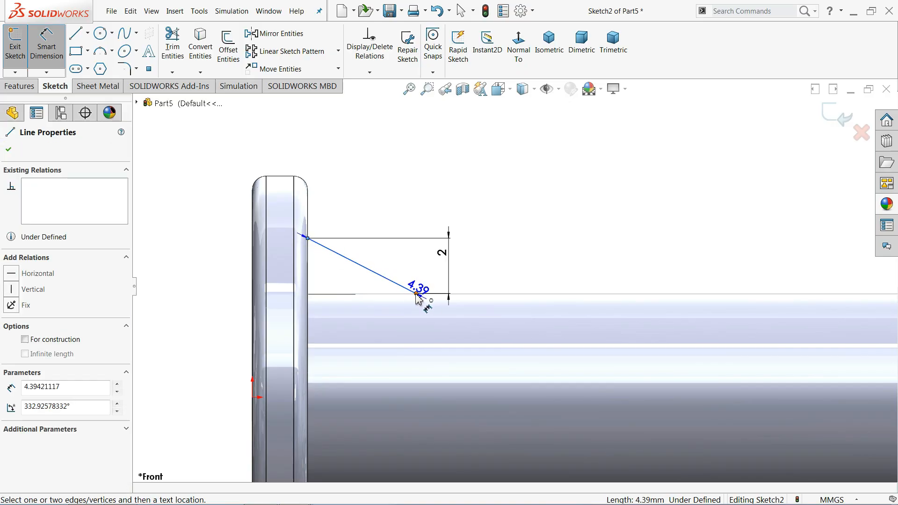
{"action": "left_click", "coordinate": [416, 294]}
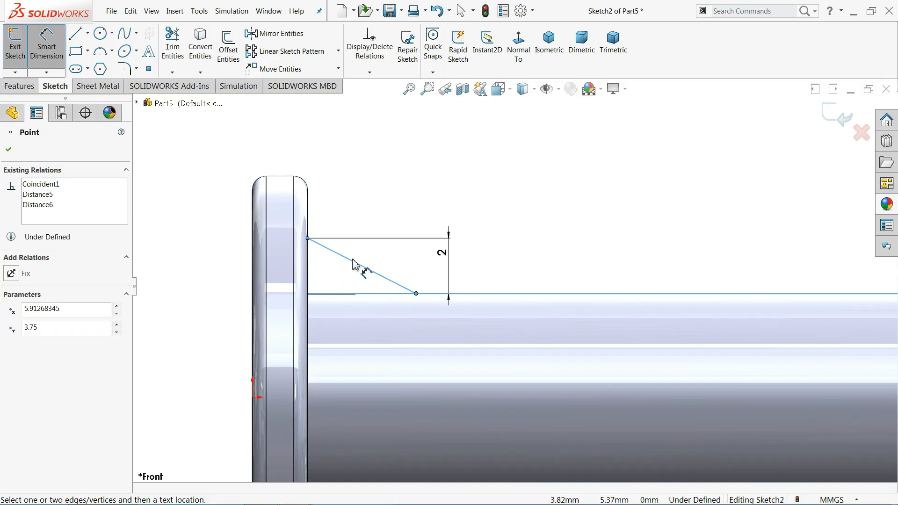
{"action": "left_click", "coordinate": [371, 216]}
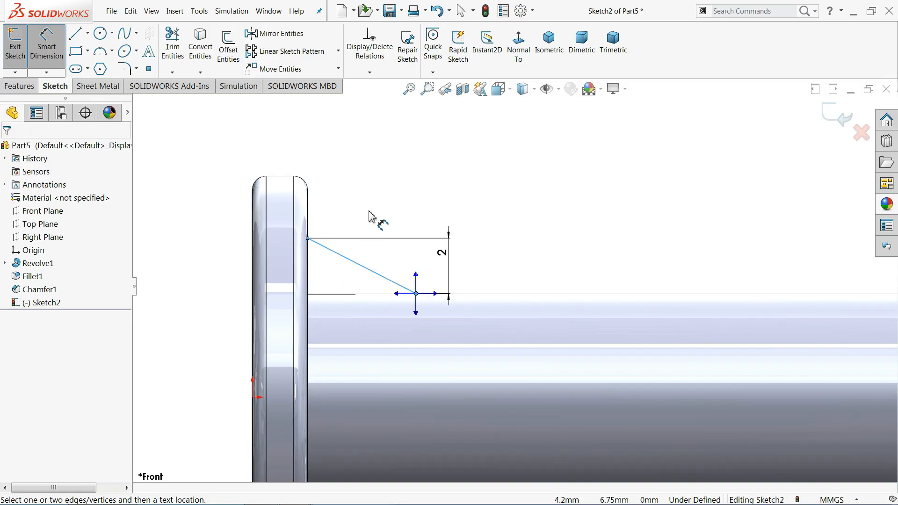
{"action": "left_click", "coordinate": [397, 294]}
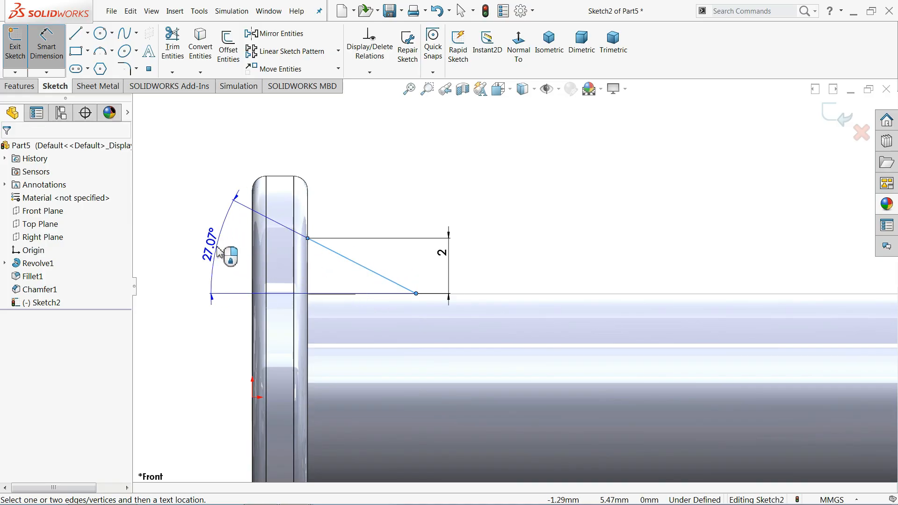
{"action": "left_click", "coordinate": [218, 252]}
{"action": "type", "text": "45"}
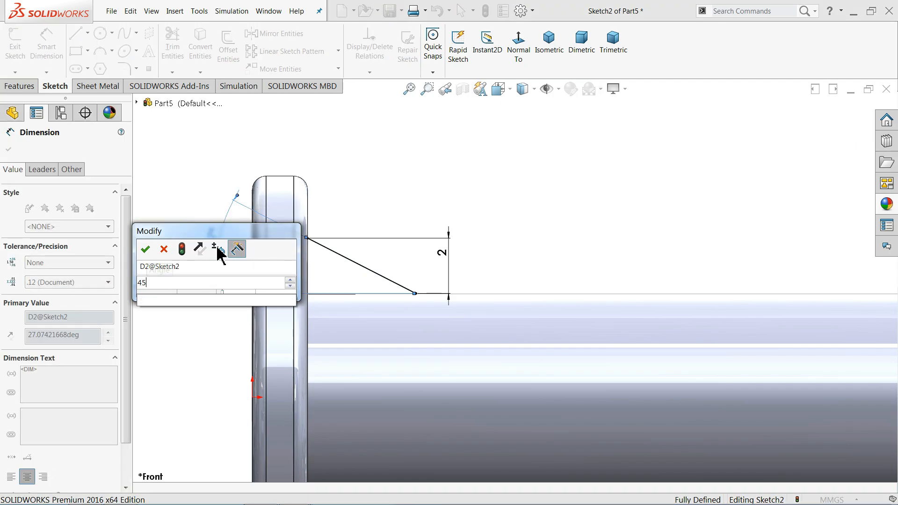
{"action": "key", "text": "Return"}
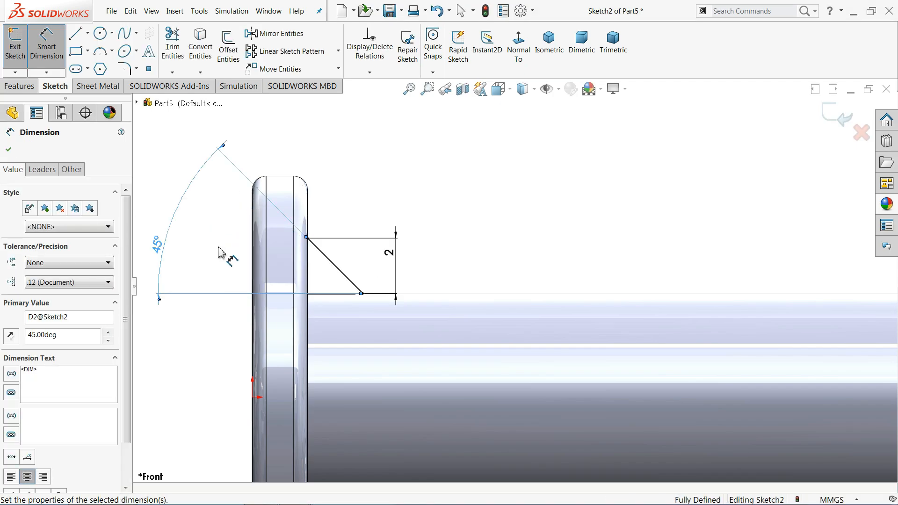
{"action": "left_click", "coordinate": [404, 201]}
{"action": "scroll", "coordinate": [394, 258], "scroll_direction": "up", "scroll_amount": 1}
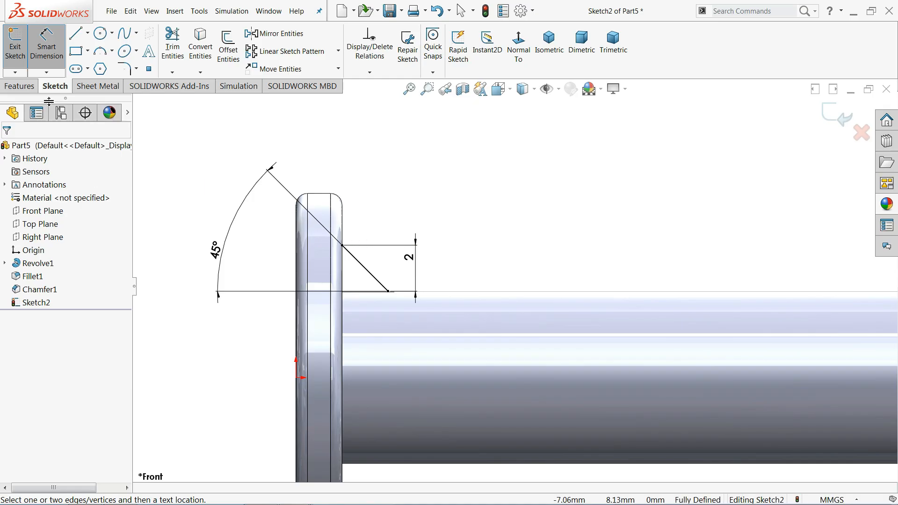
- Create a 2 mm thick rib from the sloped line, centred on the sketch, with a 1 degree draft
{"action": "left_click", "coordinate": [32, 87]}
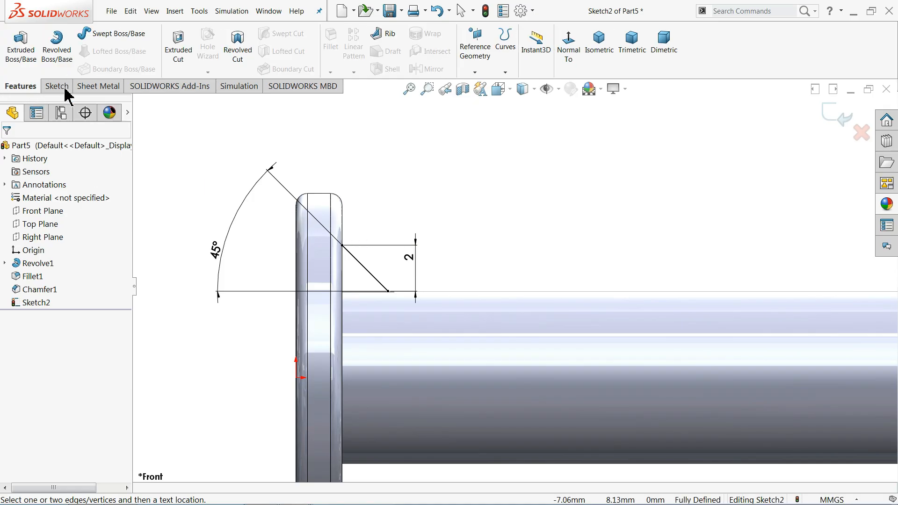
{"action": "left_click", "coordinate": [385, 41]}
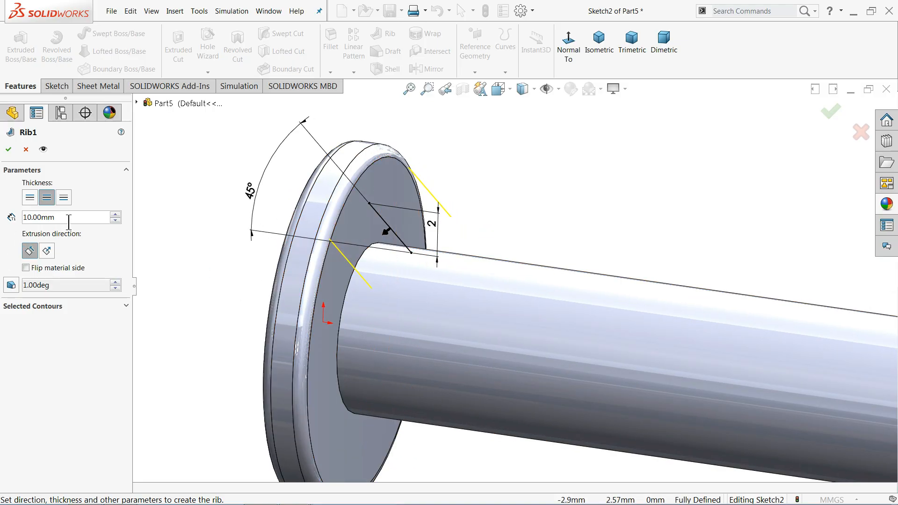
{"action": "type", "text": "2"}
{"action": "key", "text": "Return"}
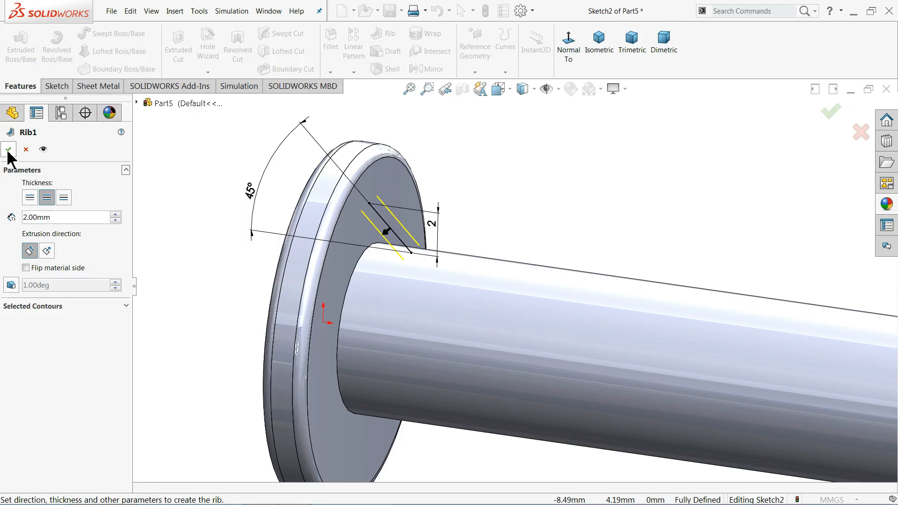
{"action": "left_click", "coordinate": [11, 285]}
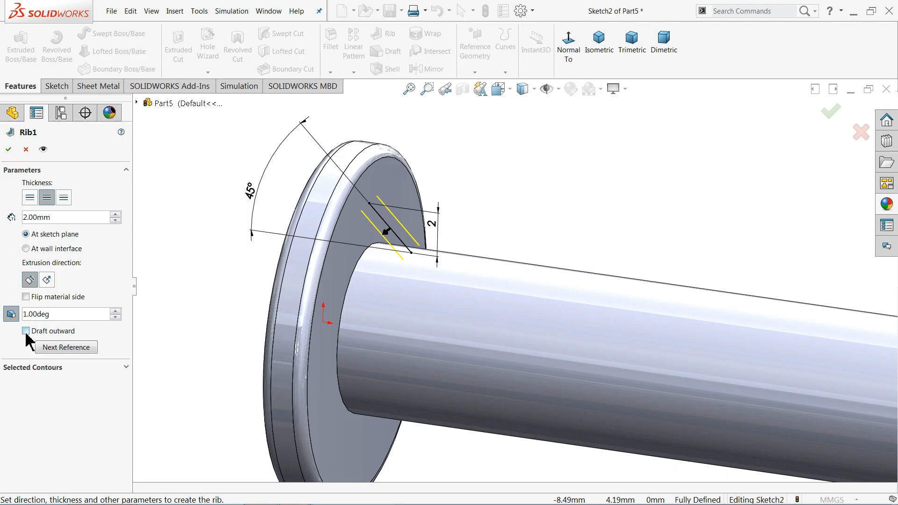
{"action": "left_click", "coordinate": [9, 148]}
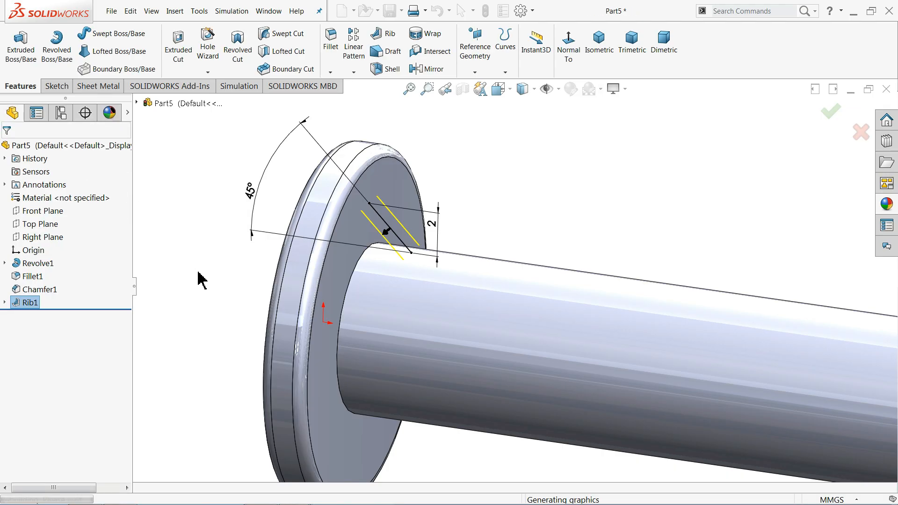
- Apply the brushed steel appearance to the whole pin part
{"action": "middle_click_drag", "start_coordinate": [212, 280], "coordinate": [213, 307]}
{"action": "scroll", "coordinate": [213, 306], "scroll_direction": "up", "scroll_amount": 6}
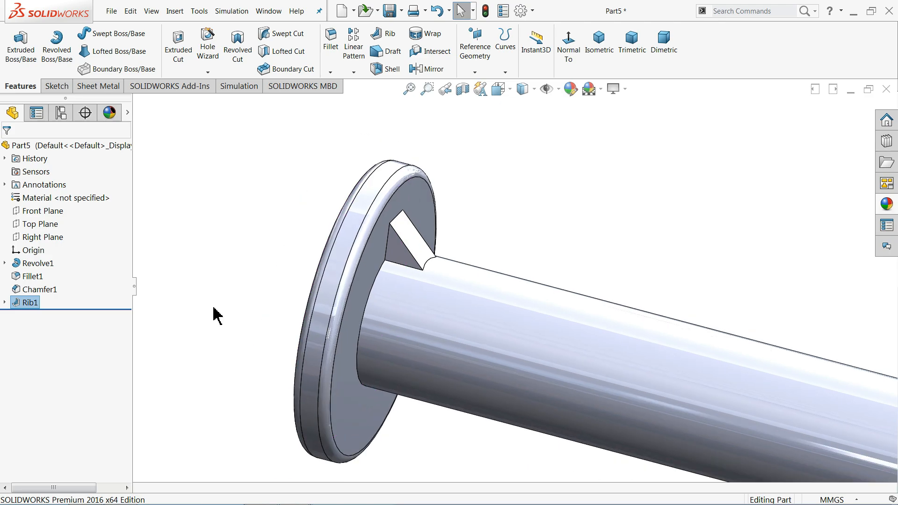
{"action": "scroll", "coordinate": [715, 346], "scroll_direction": "down", "scroll_amount": 3}
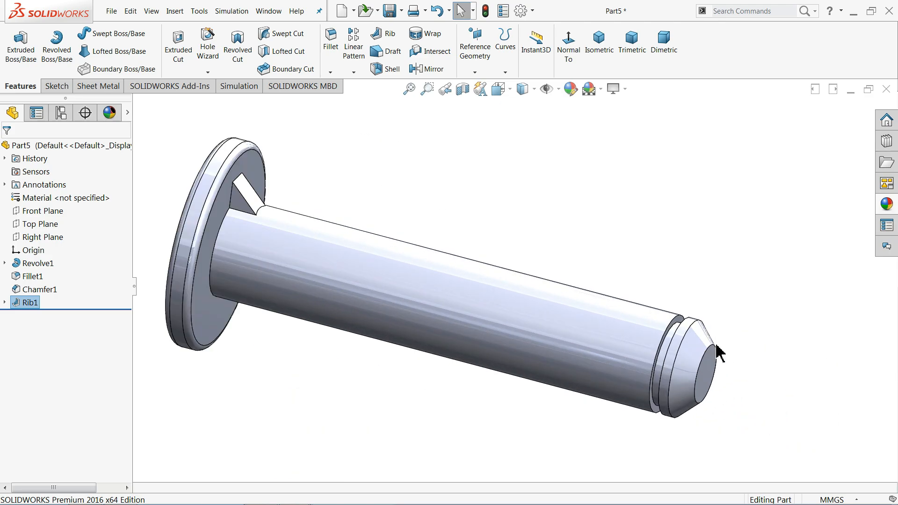
{"action": "left_click", "coordinate": [176, 141]}
{"action": "left_click", "coordinate": [52, 146]}
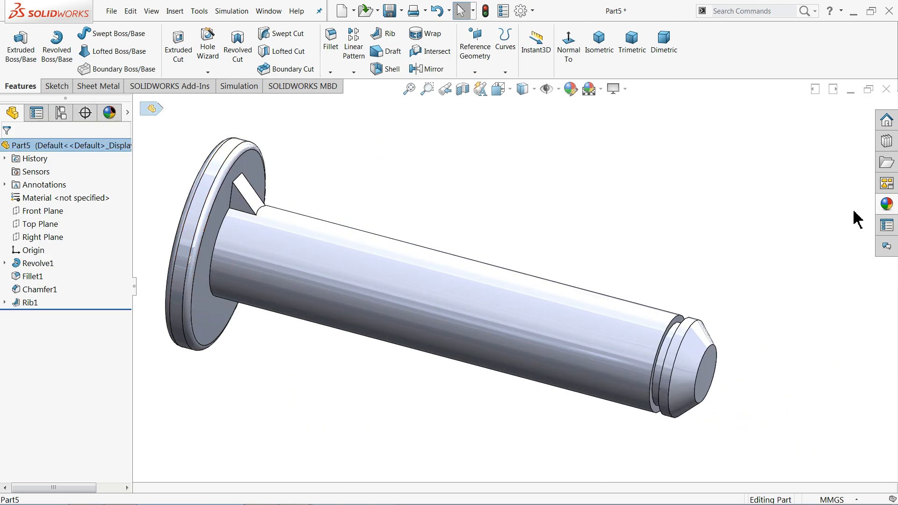
{"action": "left_click", "coordinate": [885, 209]}
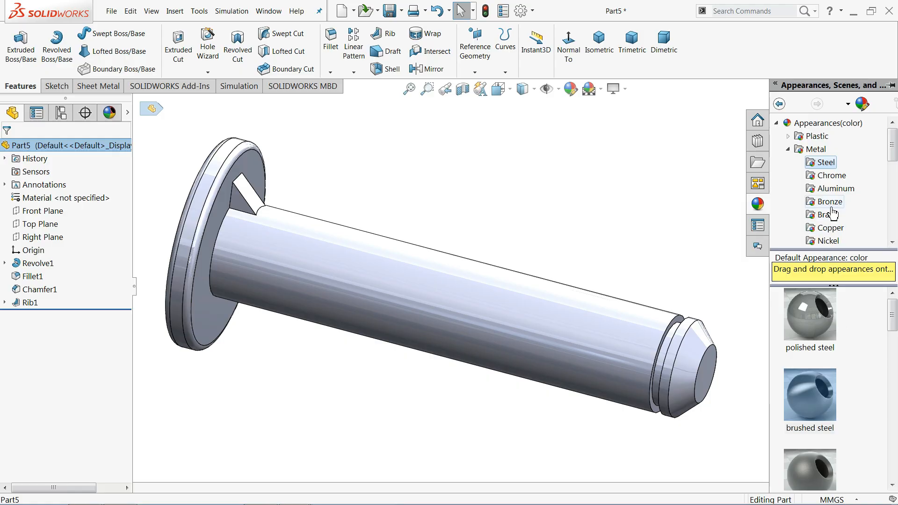
{"action": "double_click", "coordinate": [817, 403]}
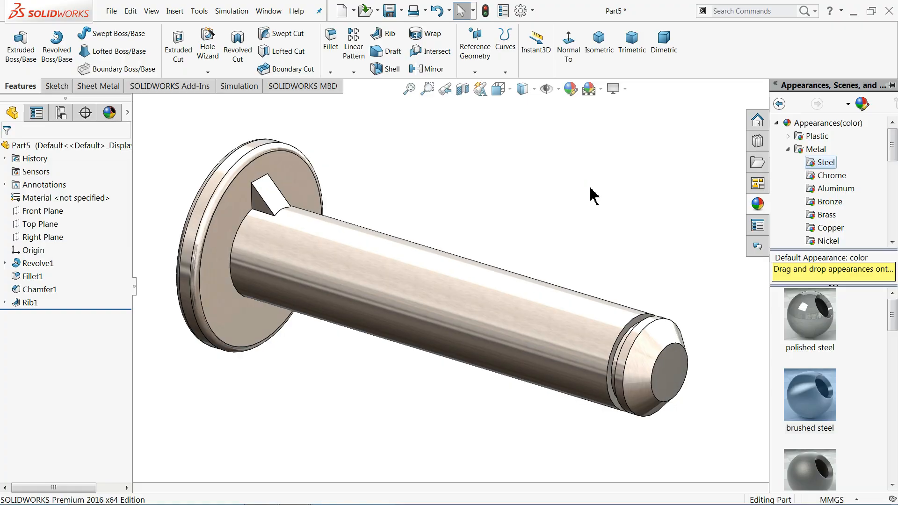
{"action": "left_click", "coordinate": [831, 178]}
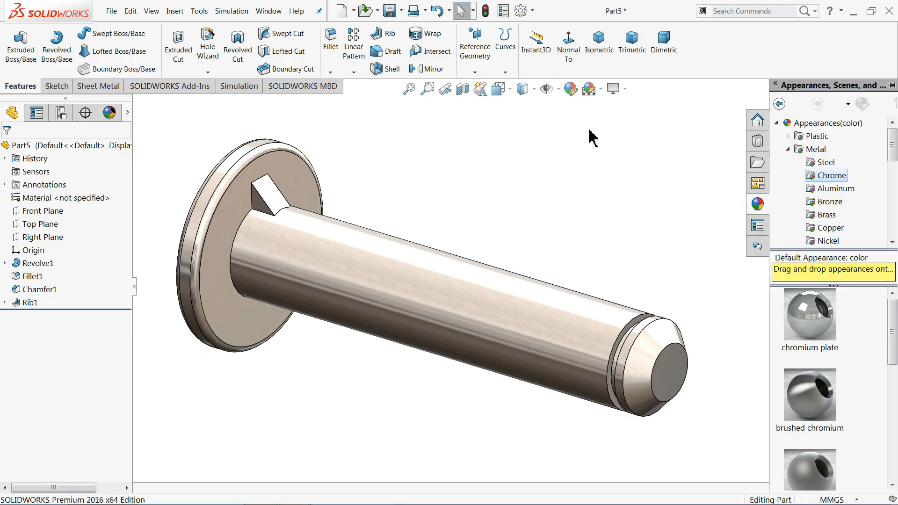
- Save the part as 4.bolt in the Swivel caster wheel folder
{"action": "left_click", "coordinate": [391, 10]}
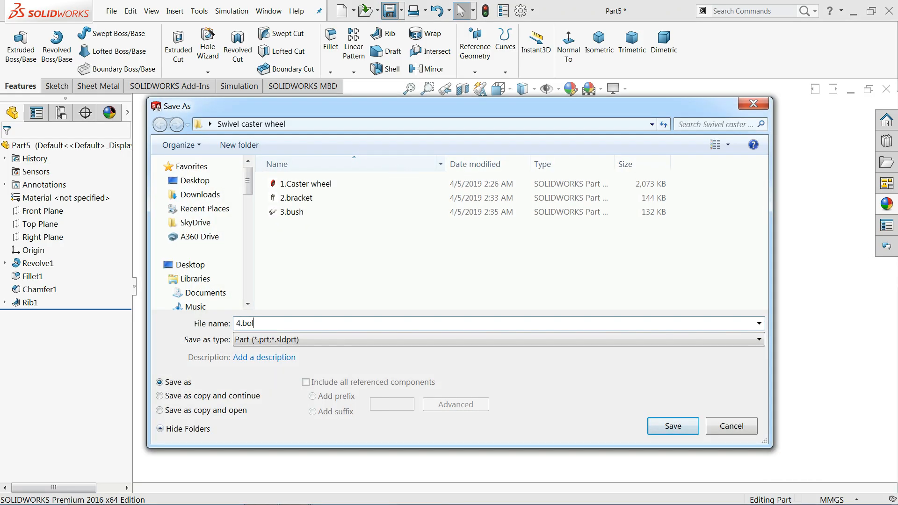
{"action": "key", "text": "Return"}
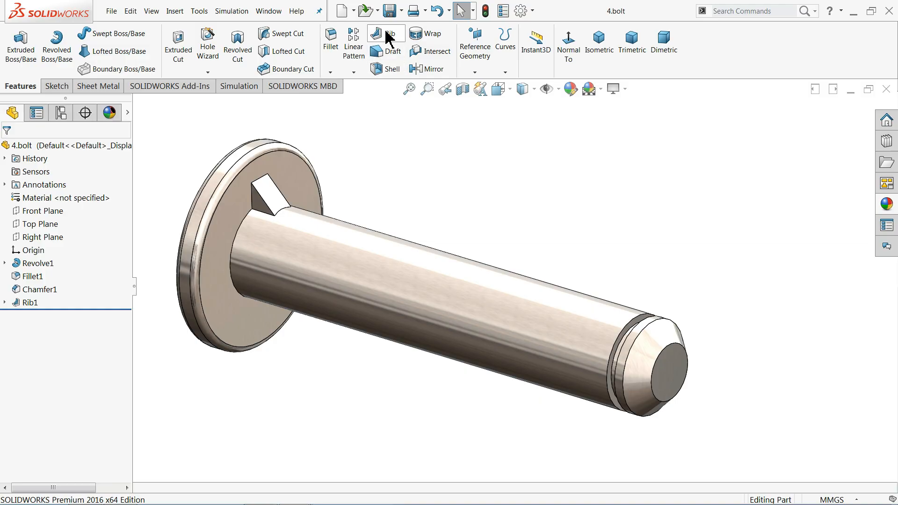
- Create a new part document and set its scene to Plain White
{"action": "left_click", "coordinate": [353, 9]}
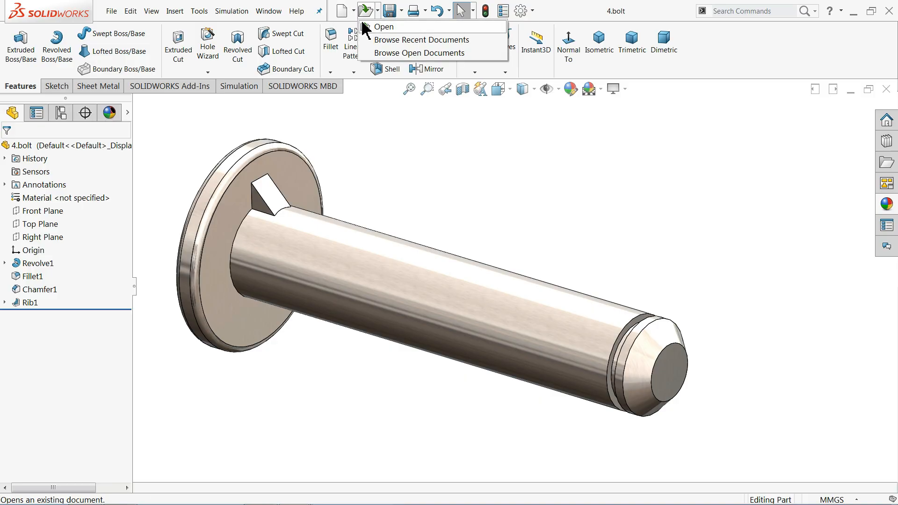
{"action": "mouse_move", "coordinate": [353, 10]}
{"action": "left_click", "coordinate": [358, 29]}
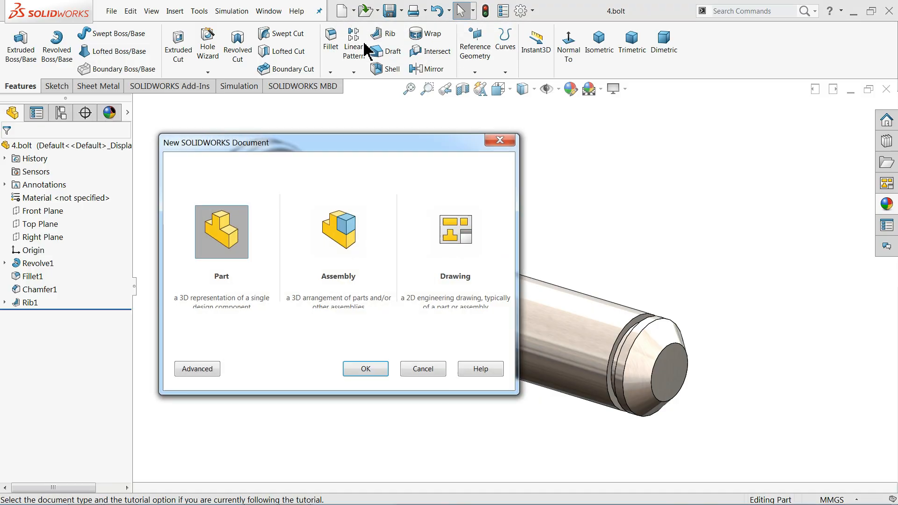
{"action": "left_click", "coordinate": [362, 369]}
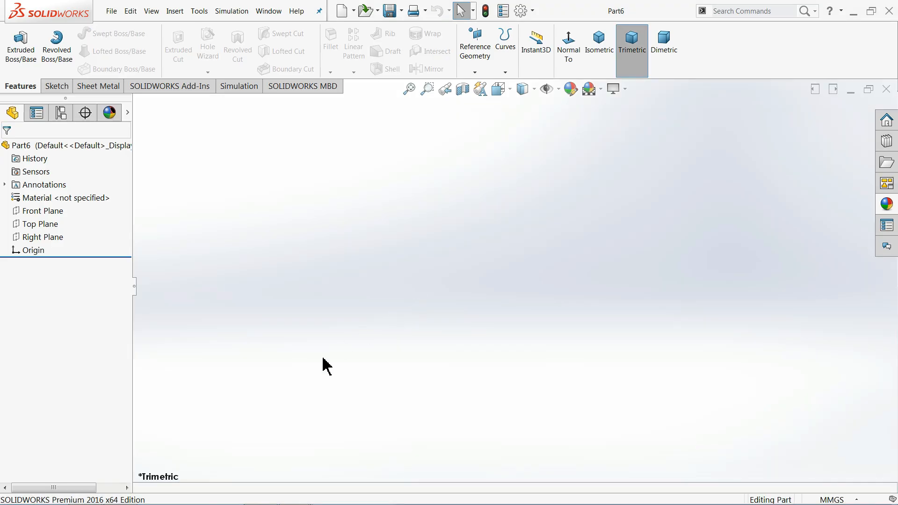
{"action": "left_click", "coordinate": [601, 89]}
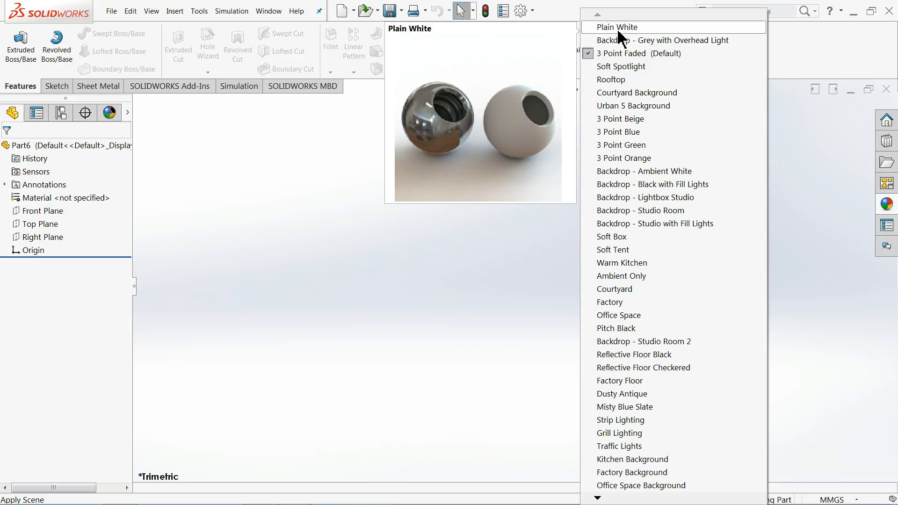
{"action": "left_click", "coordinate": [617, 28]}
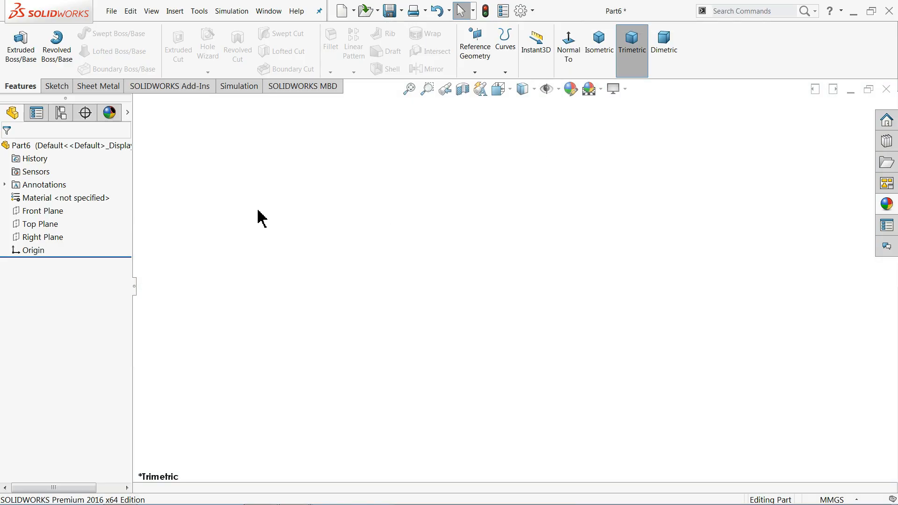
- Start a sketch on the Front Plane and draw a line about 31 mm leftward from the origin, continuing upward into a small outward-projecting rectangular tab
{"action": "left_click", "coordinate": [34, 213]}
{"action": "left_click", "coordinate": [47, 198]}
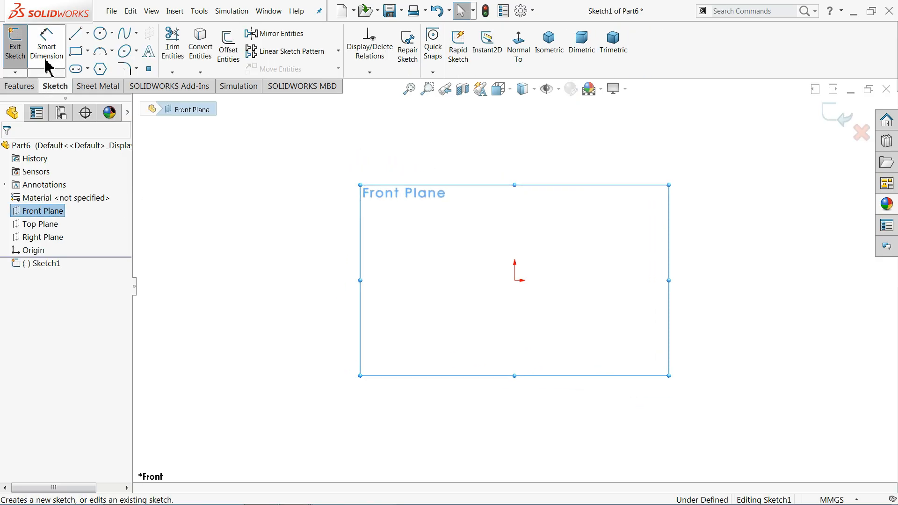
{"action": "left_click", "coordinate": [78, 39]}
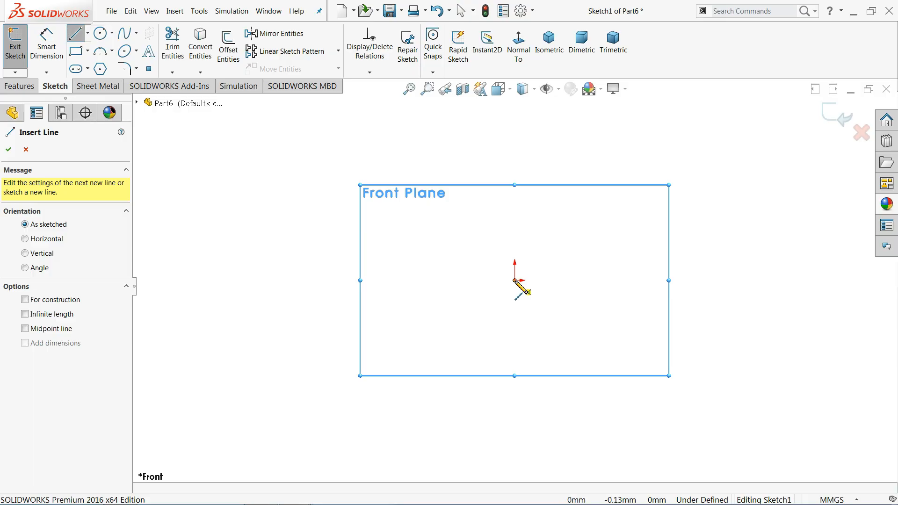
{"action": "left_click", "coordinate": [513, 281]}
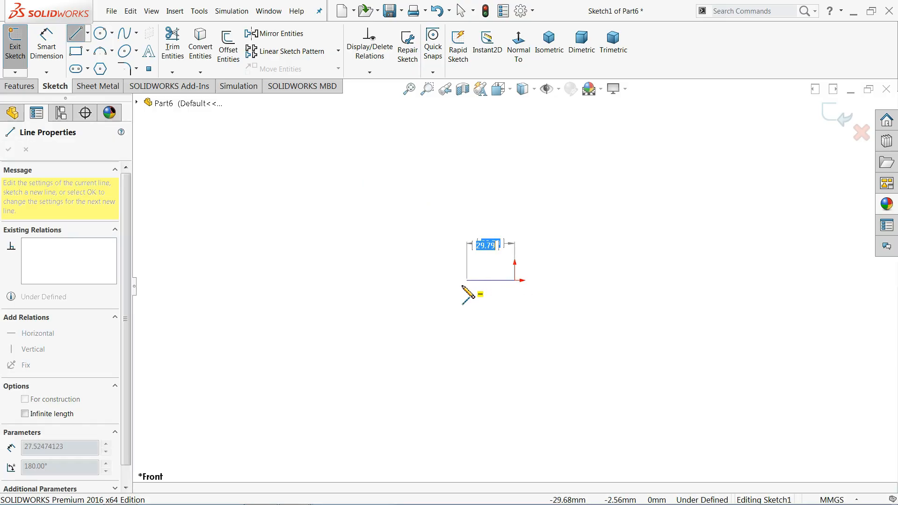
{"action": "left_click", "coordinate": [461, 281]}
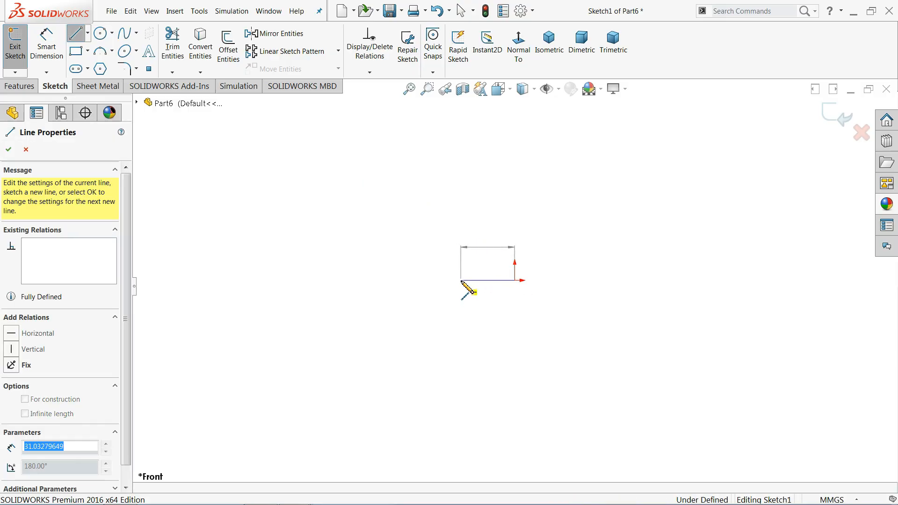
{"action": "left_click", "coordinate": [461, 254]}
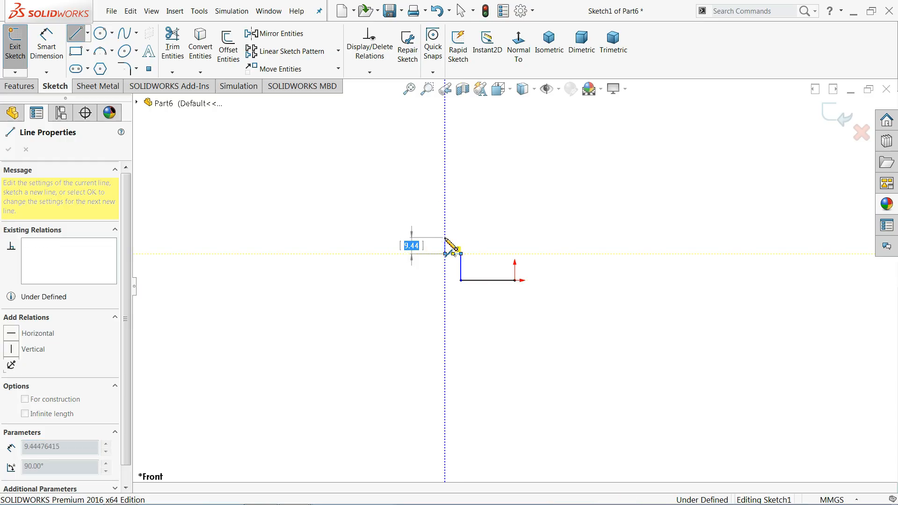
{"action": "left_click", "coordinate": [445, 253]}
{"action": "left_click", "coordinate": [444, 237]}
{"action": "left_click", "coordinate": [461, 237]}
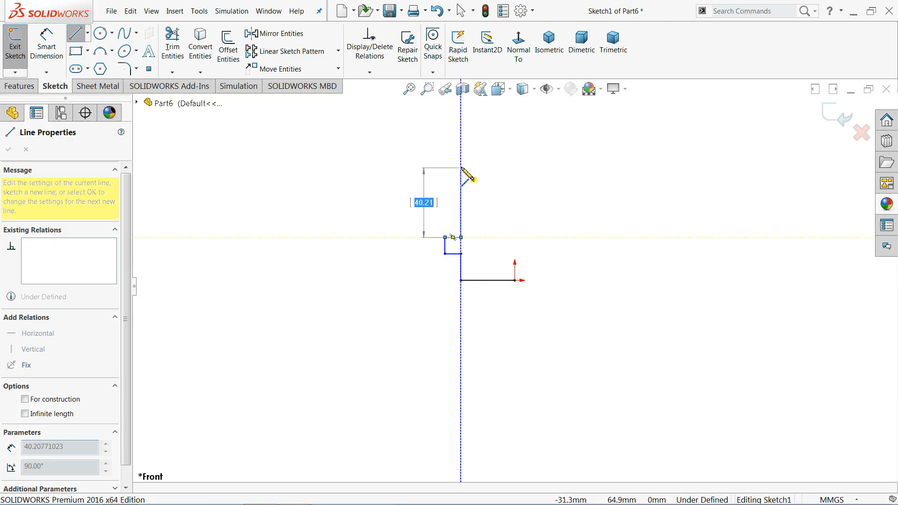
- Continue the profile upward with a small inward notch near its upper end, then close it back to the origin at about 96 mm overall height
{"action": "left_click", "coordinate": [461, 153]}
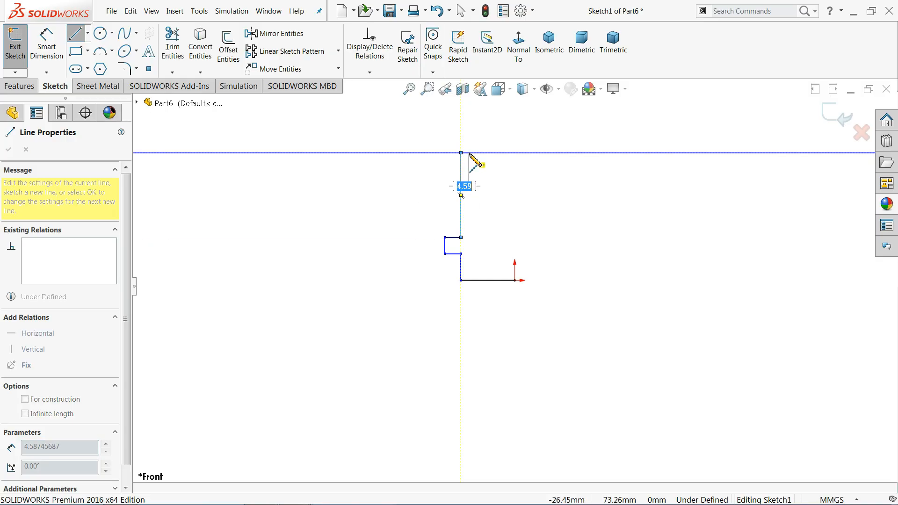
{"action": "left_click", "coordinate": [462, 136]}
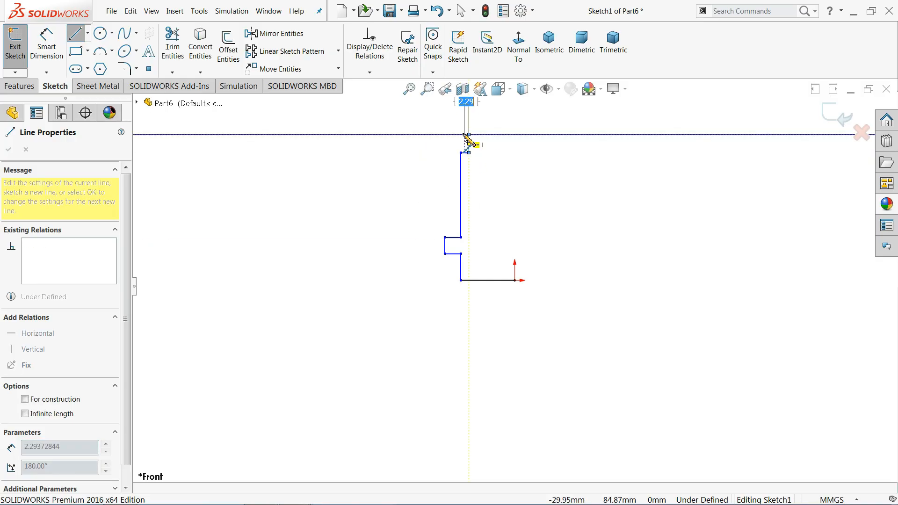
{"action": "left_click", "coordinate": [461, 135]}
{"action": "left_click", "coordinate": [461, 114]}
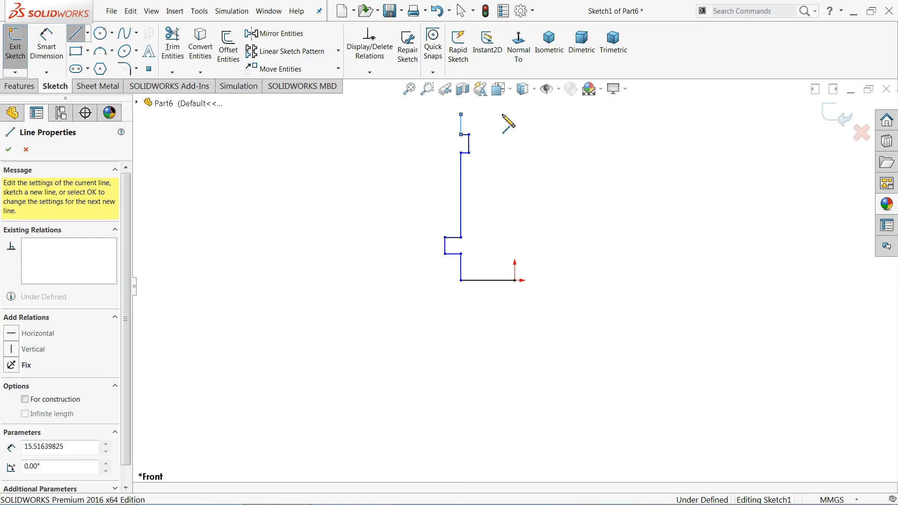
{"action": "left_click", "coordinate": [514, 114]}
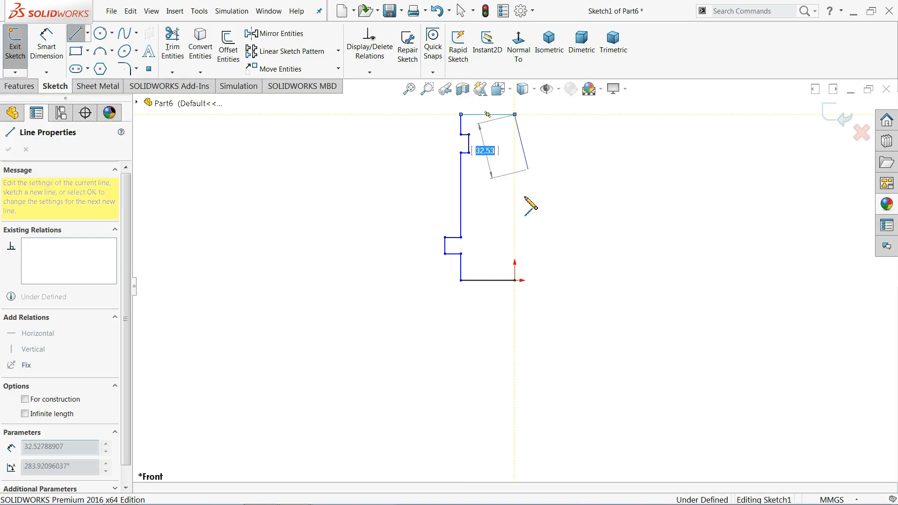
{"action": "left_click", "coordinate": [515, 280]}
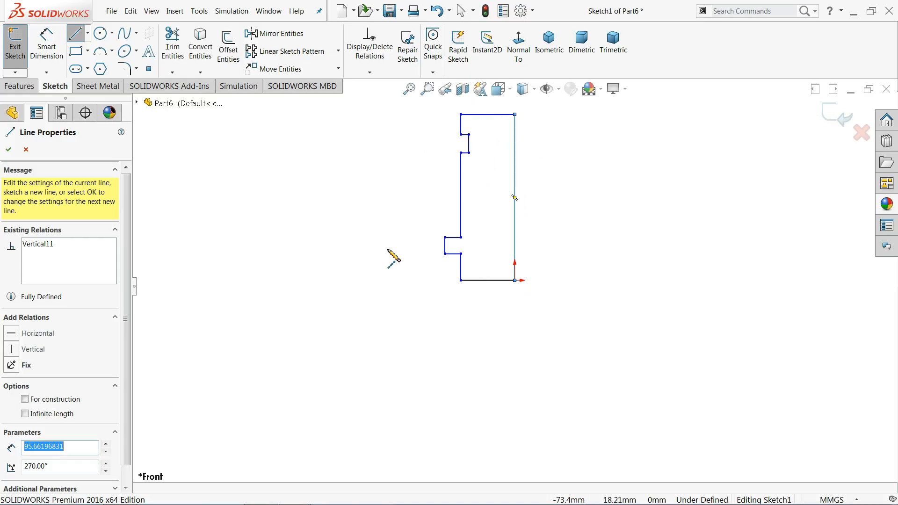
{"action": "right_click", "coordinate": [390, 248]}
{"action": "left_click", "coordinate": [417, 259]}
{"action": "key", "text": "f"}
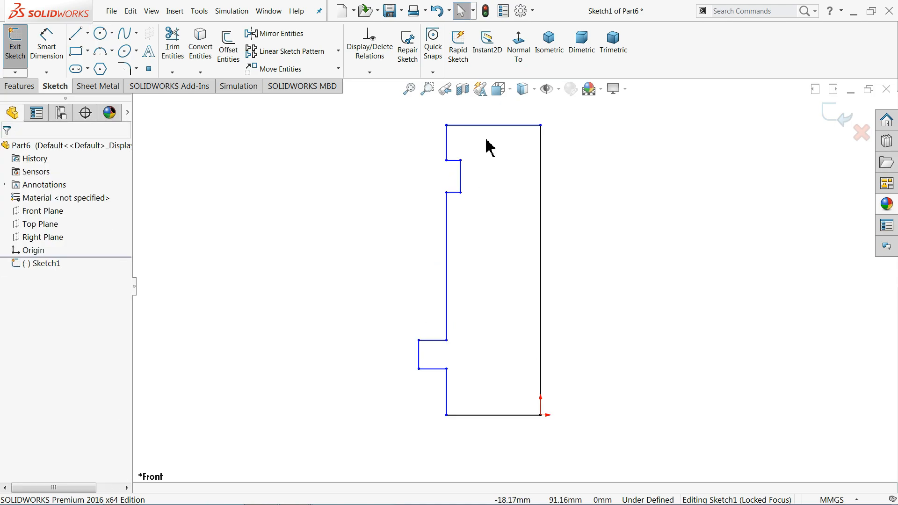
- Make the three main vertical segments on the profile's left side collinear
{"action": "left_click", "coordinate": [446, 401]}
{"action": "left_click", "coordinate": [447, 206], "text": "ctrl"}
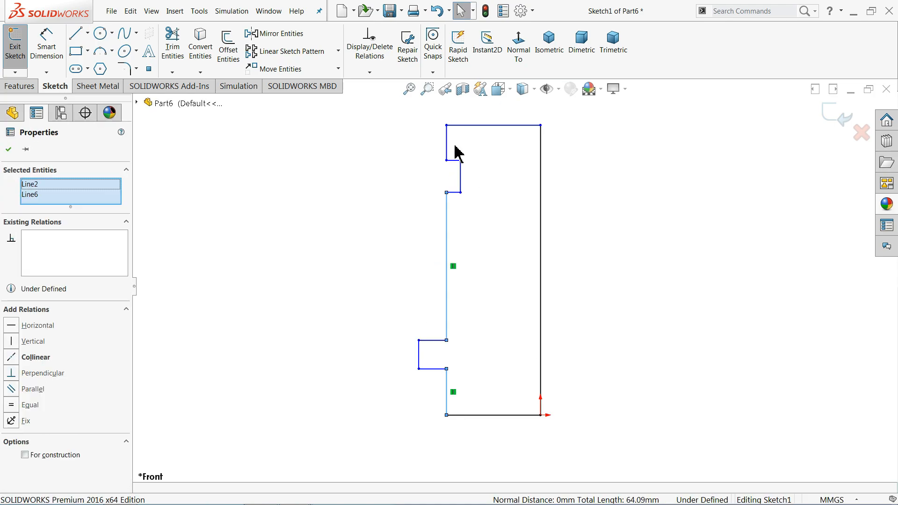
{"action": "left_click", "coordinate": [446, 142], "text": "ctrl"}
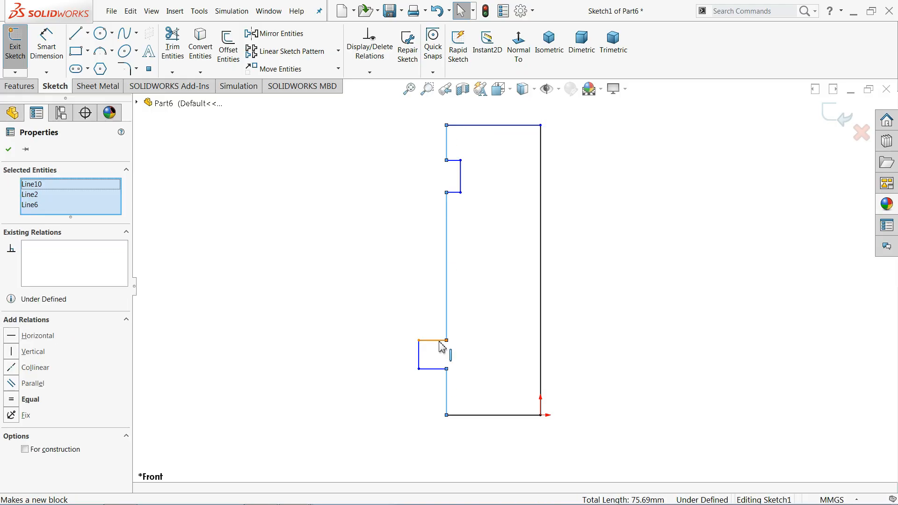
{"action": "left_click", "coordinate": [429, 321]}
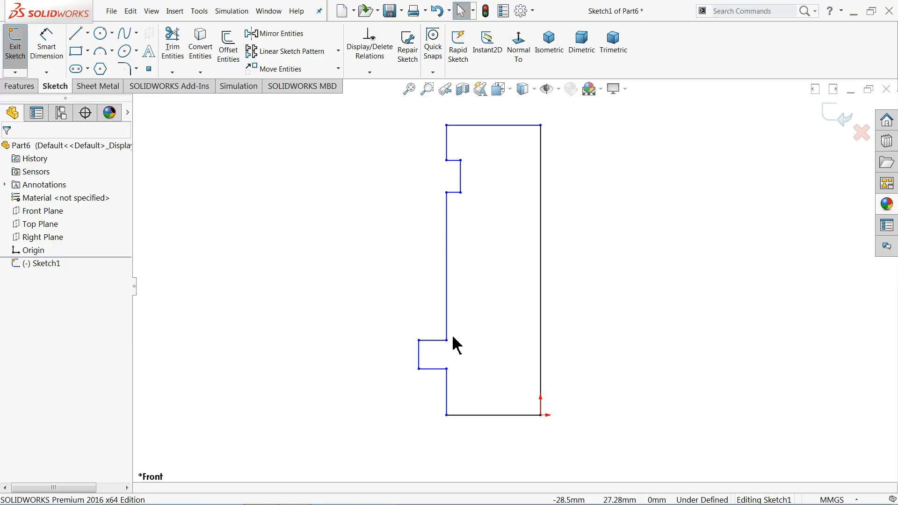
- Dimension the profile's long right vertical edge as 43 mm
{"action": "left_click", "coordinate": [45, 47]}
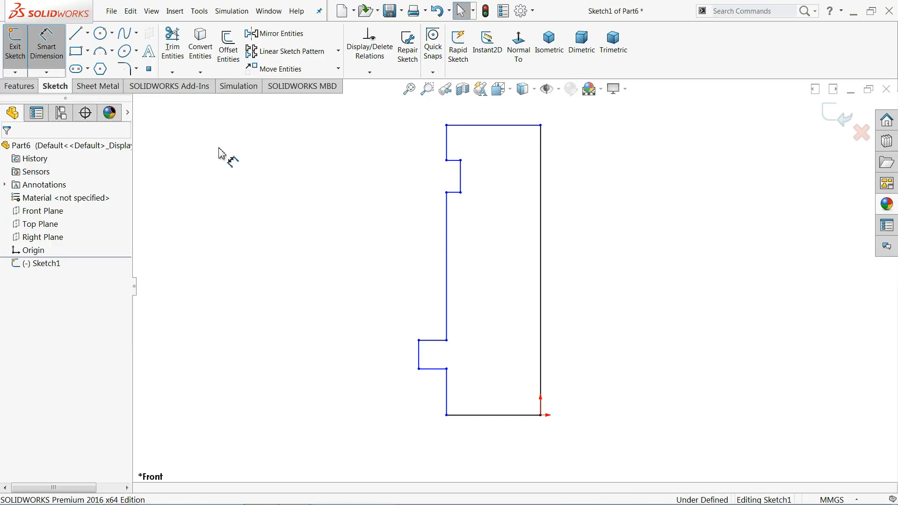
{"action": "left_click", "coordinate": [586, 266]}
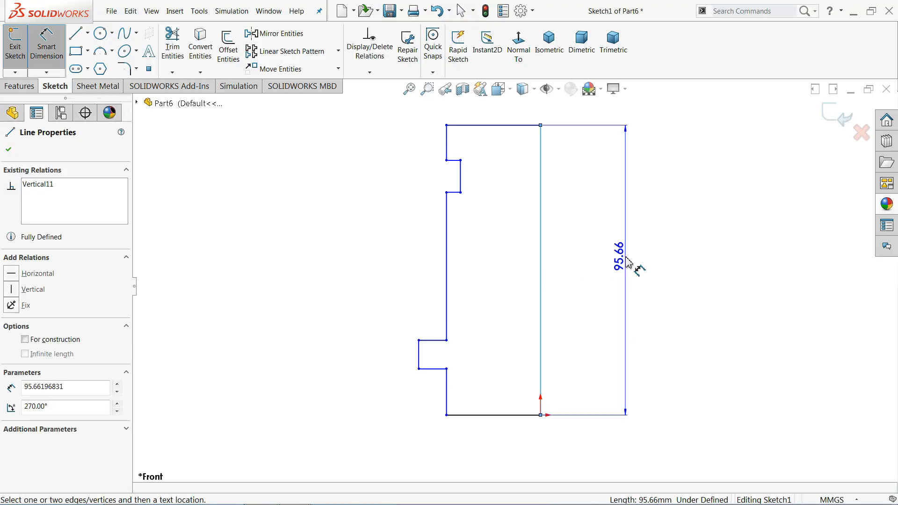
{"action": "left_click", "coordinate": [627, 260]}
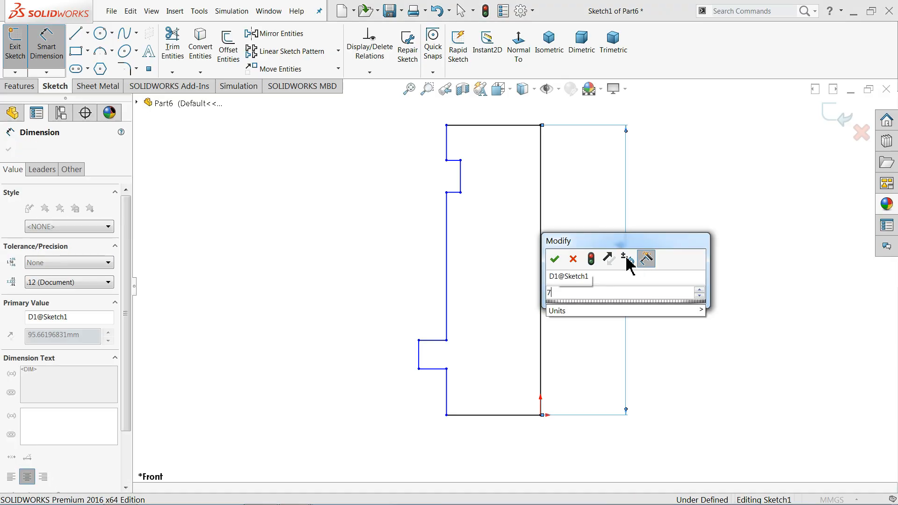
{"action": "type", "text": "43"}
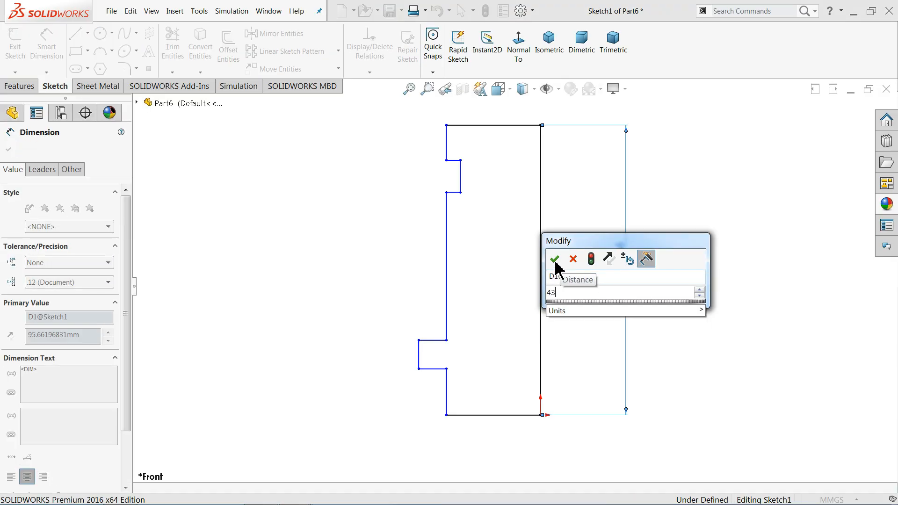
{"action": "left_click", "coordinate": [555, 259]}
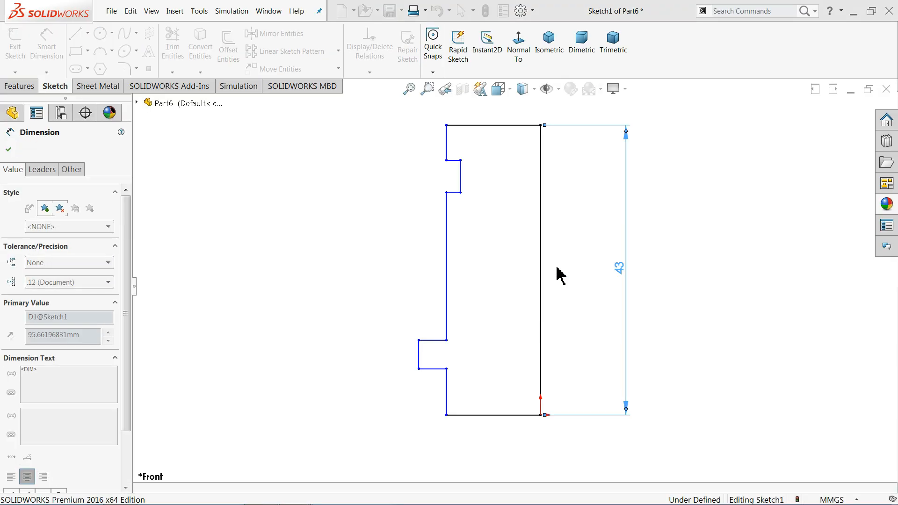
- Dimension the profile's bottom horizontal edge as 7 mm
{"action": "left_click", "coordinate": [495, 416]}
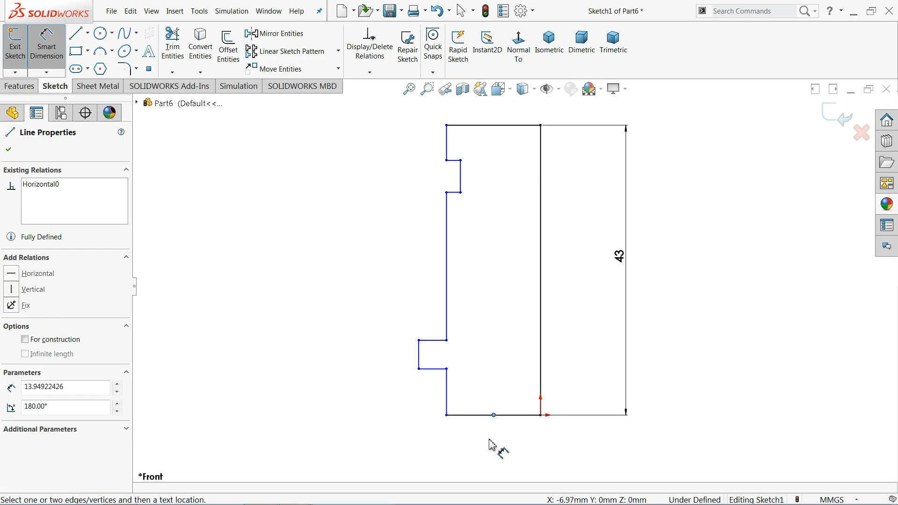
{"action": "key", "text": "Escape"}
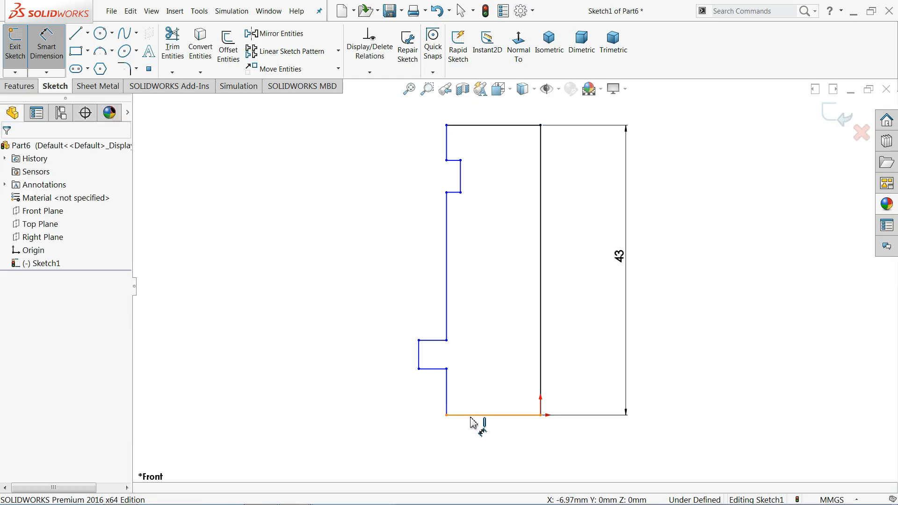
{"action": "left_click", "coordinate": [504, 429]}
{"action": "left_click", "coordinate": [499, 442]}
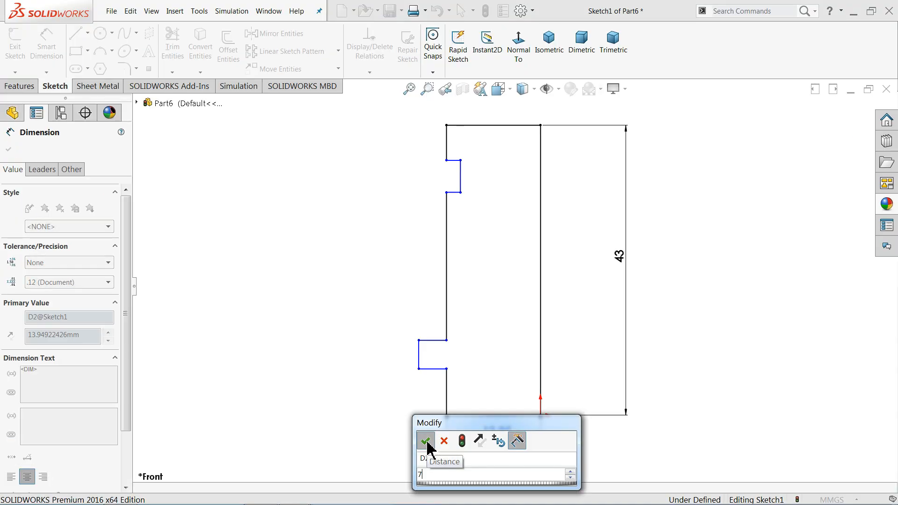
{"action": "left_click", "coordinate": [425, 439]}
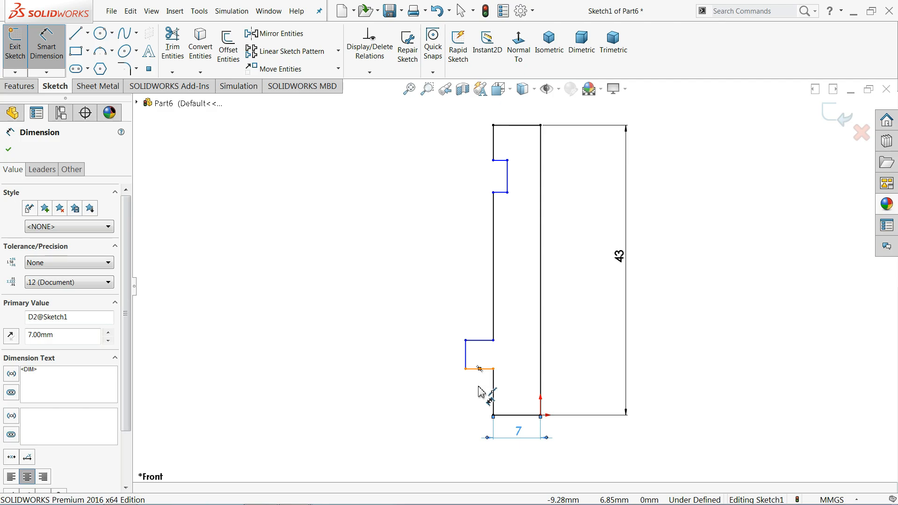
- Dimension the horizontal projection of the lower outward tab as 2 mm
{"action": "left_click", "coordinate": [480, 369]}
{"action": "left_click", "coordinate": [465, 393]}
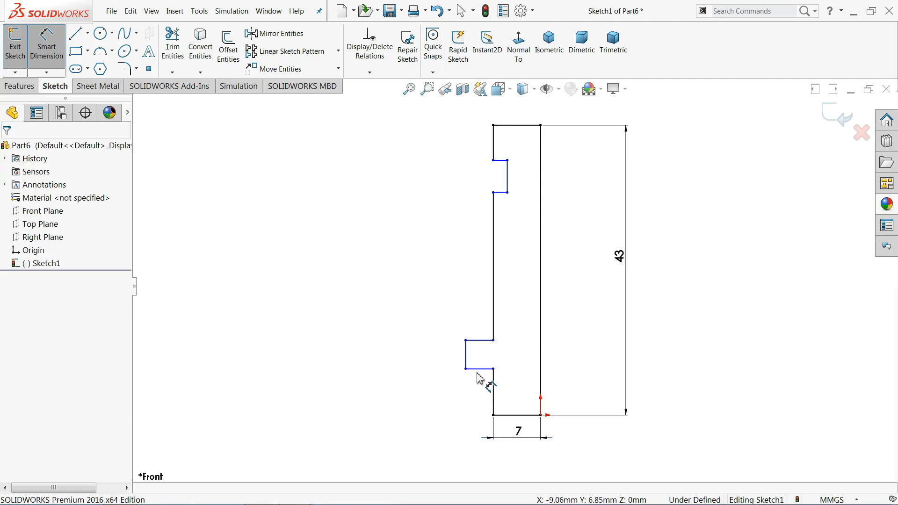
{"action": "left_click", "coordinate": [478, 370]}
{"action": "left_click", "coordinate": [481, 401]}
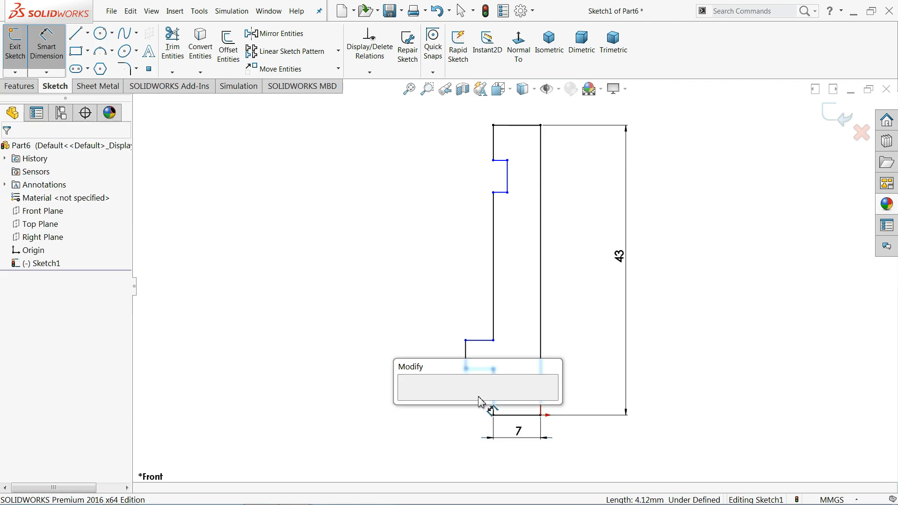
{"action": "type", "text": "2.00mm"}
{"action": "key", "text": "Return"}
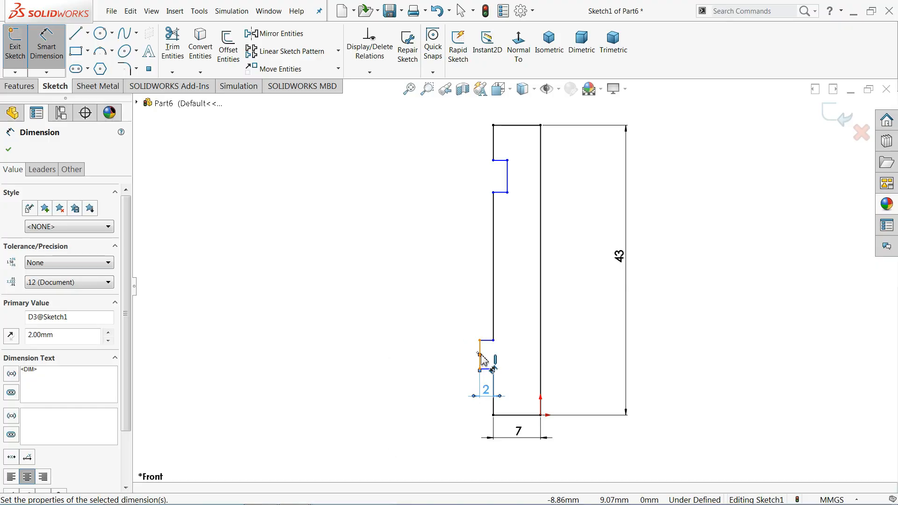
- Dimension the vertical height of the lower outward tab as 3 mm
{"action": "left_click", "coordinate": [479, 361]}
{"action": "key", "text": "Escape"}
{"action": "left_click", "coordinate": [479, 355]}
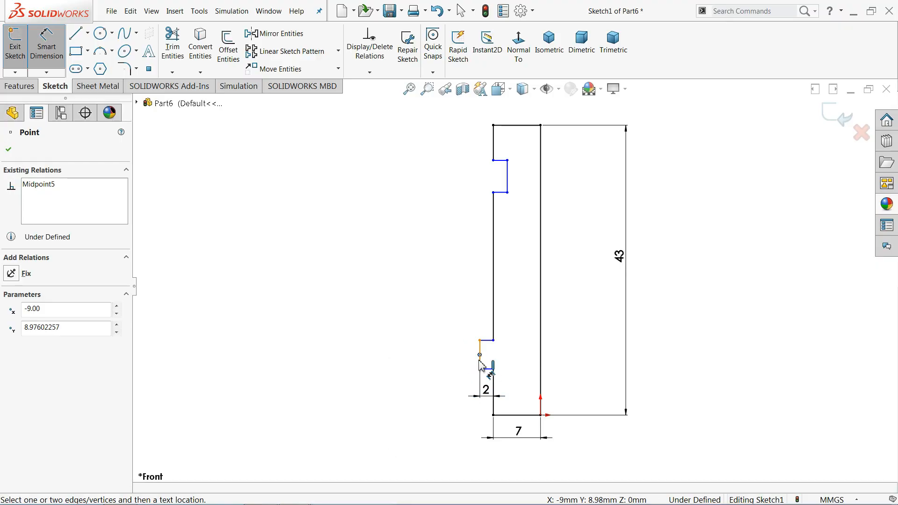
{"action": "left_click", "coordinate": [448, 364]}
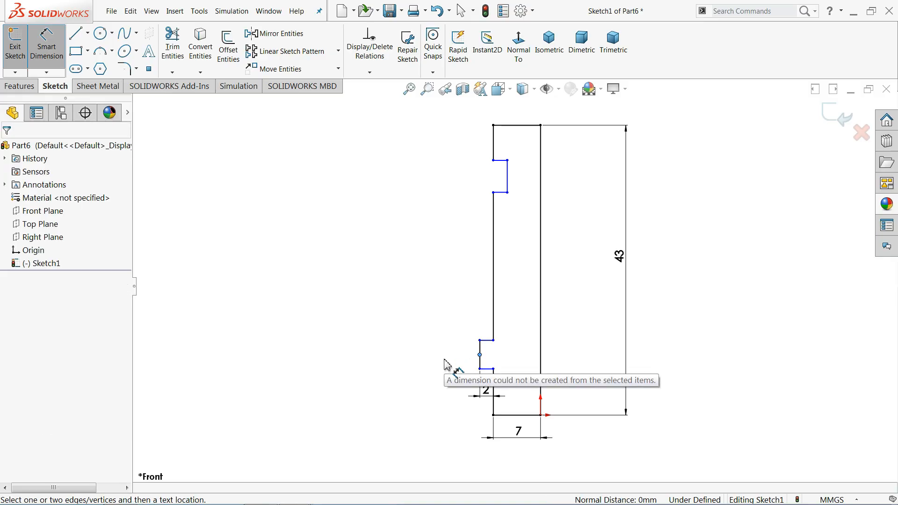
{"action": "left_click", "coordinate": [481, 360]}
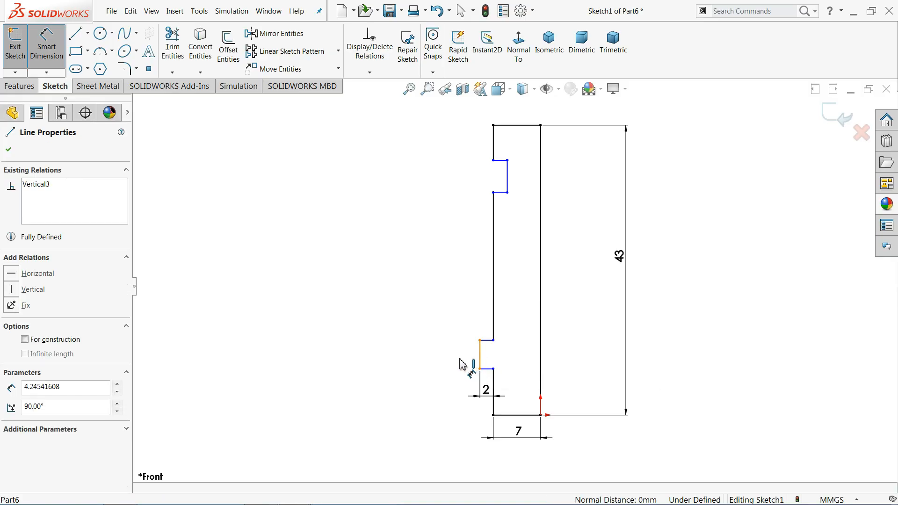
{"action": "left_click", "coordinate": [456, 366]}
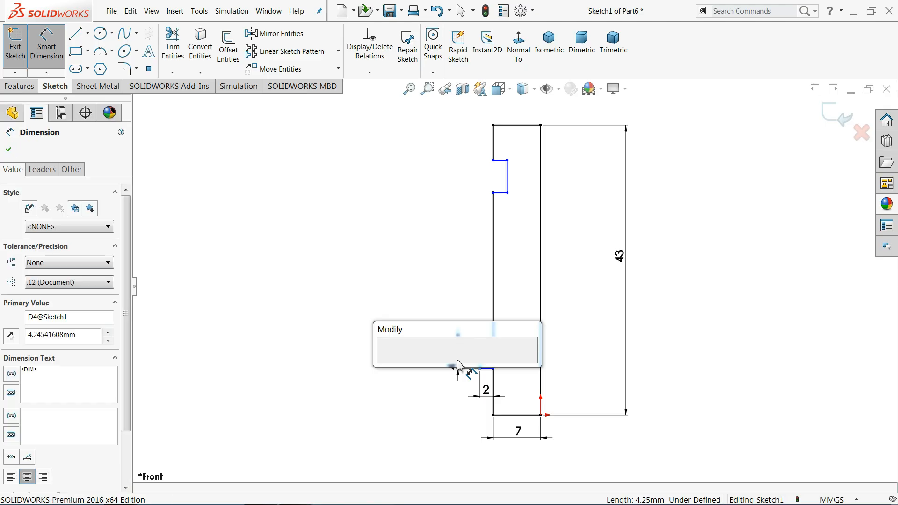
{"action": "left_click", "coordinate": [384, 361]}
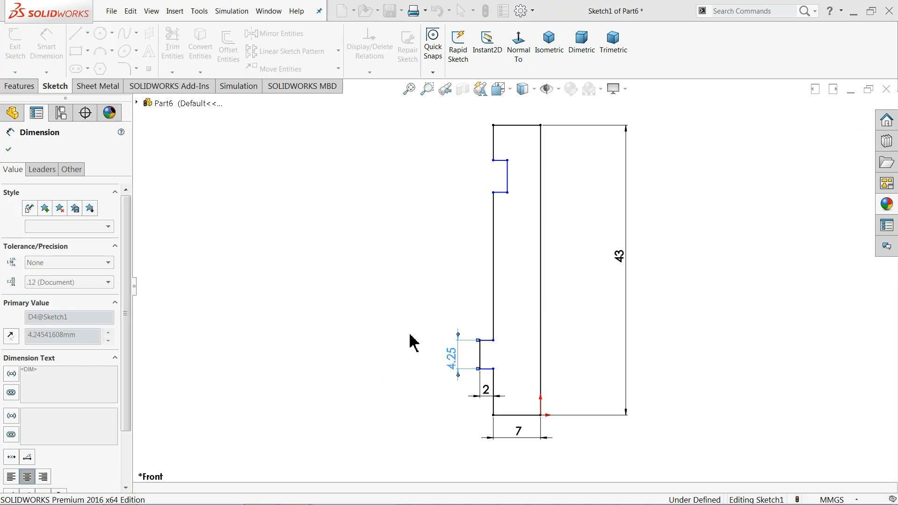
{"action": "left_click", "coordinate": [417, 224]}
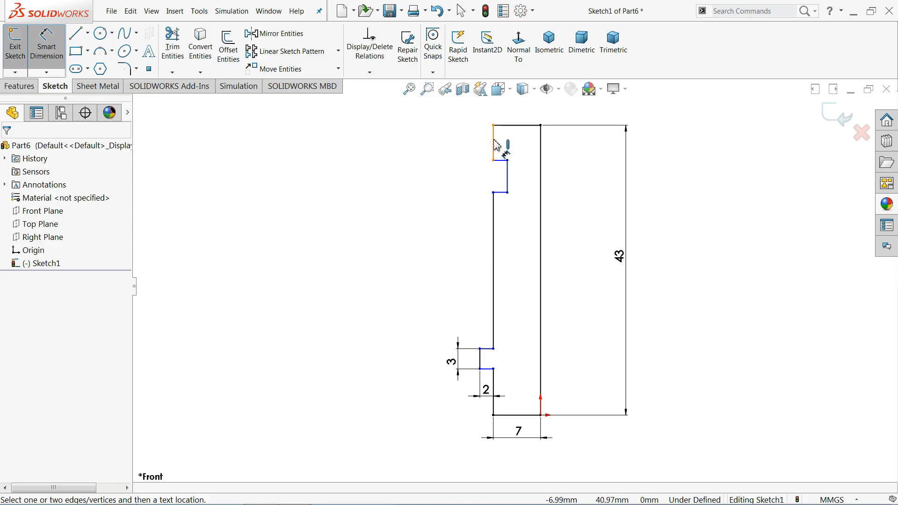
- Dimension the vertical height of the upper inward notch as 4 mm
{"action": "left_click", "coordinate": [508, 181]}
{"action": "left_click", "coordinate": [461, 178]}
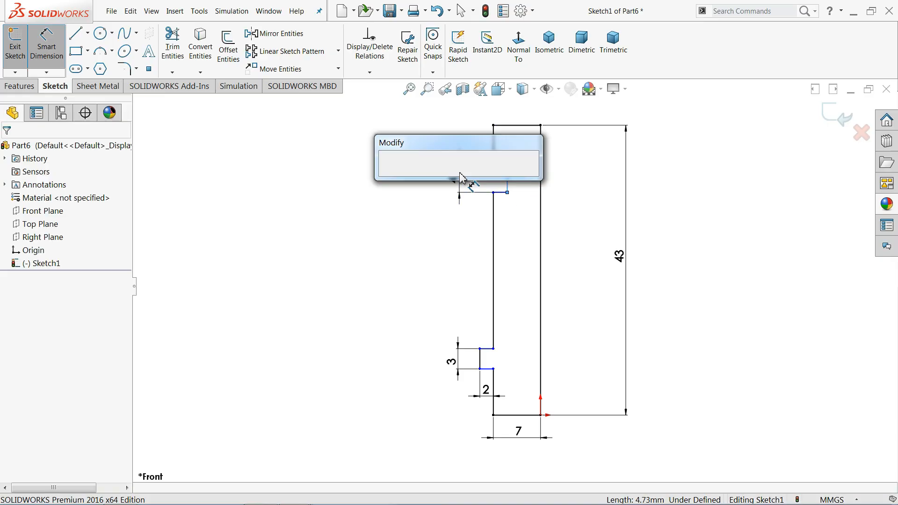
{"action": "type", "text": "4"}
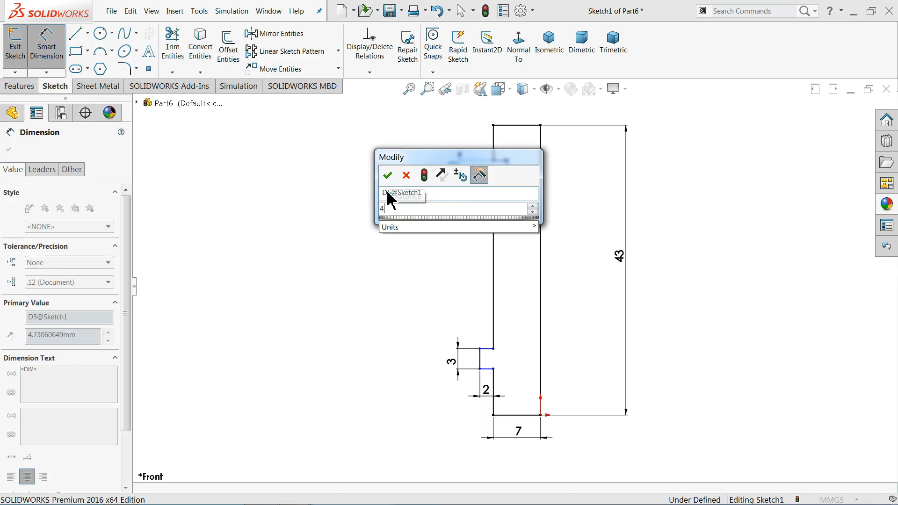
{"action": "left_click", "coordinate": [387, 175]}
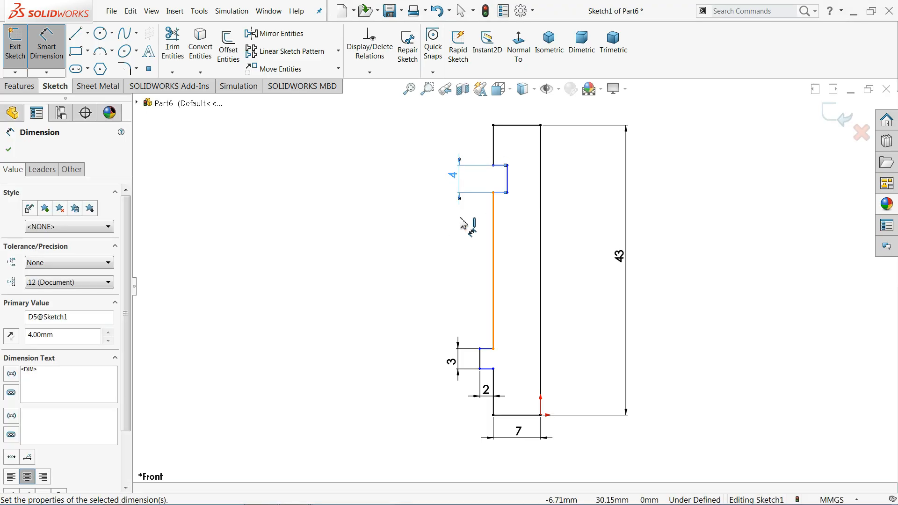
- Dimension the horizontal depth of the upper inward notch as 3.25 mm
{"action": "left_click", "coordinate": [504, 197]}
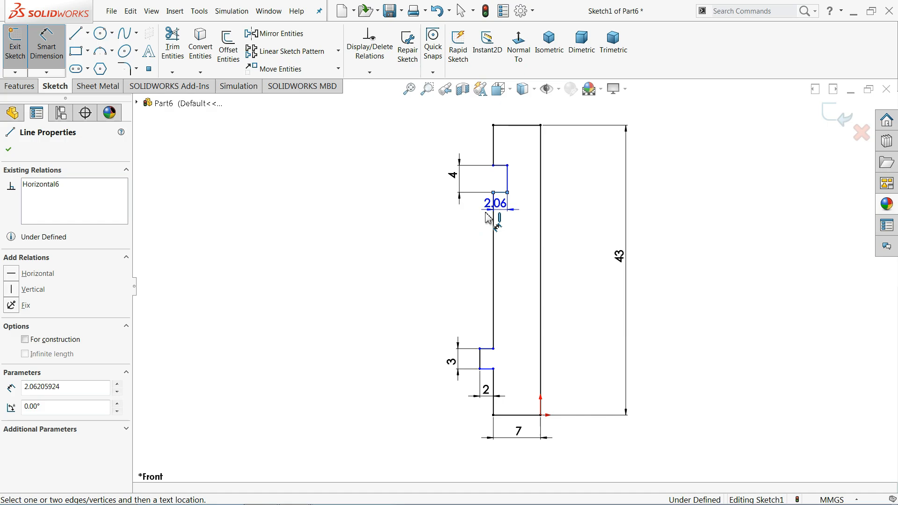
{"action": "left_click", "coordinate": [474, 222]}
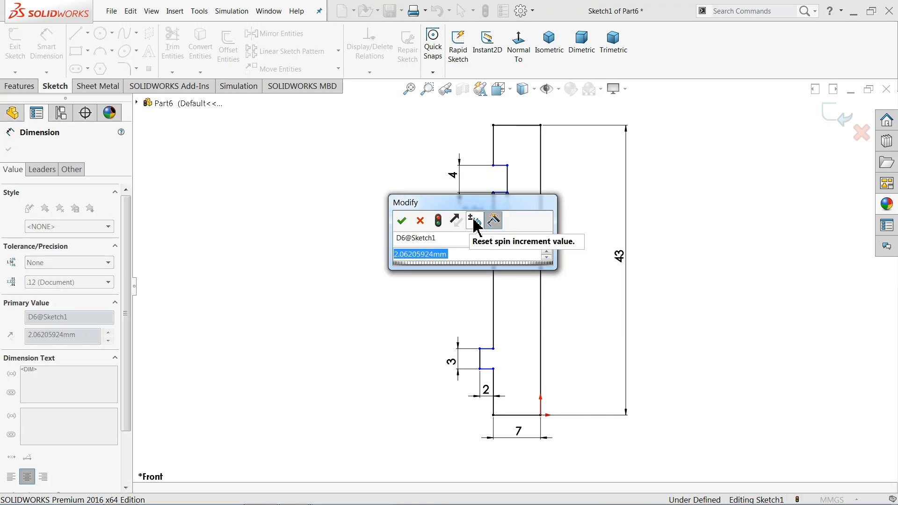
{"action": "type", "text": "3.25"}
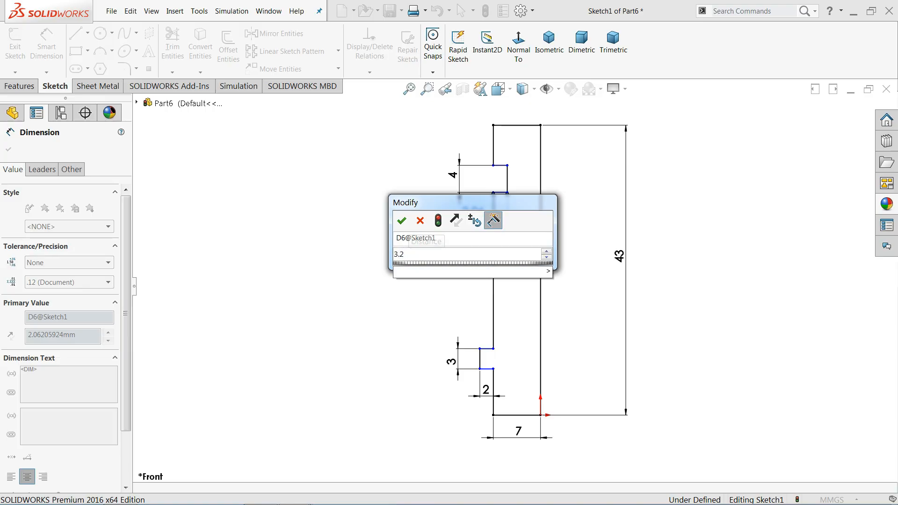
{"action": "left_click", "coordinate": [402, 222]}
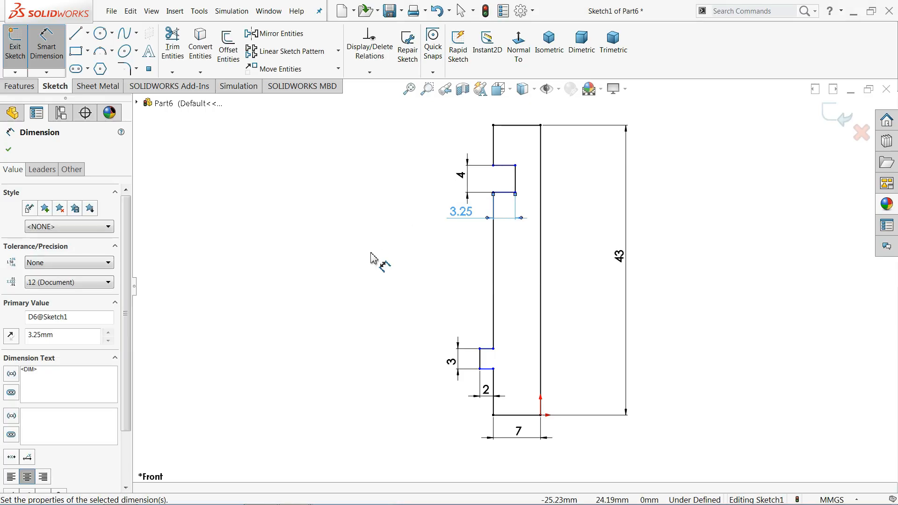
- Dimension the vertical distance from the profile's top edge to the notch's upper edge as 9 mm
{"action": "left_click", "coordinate": [500, 165]}
{"action": "left_click", "coordinate": [505, 125]}
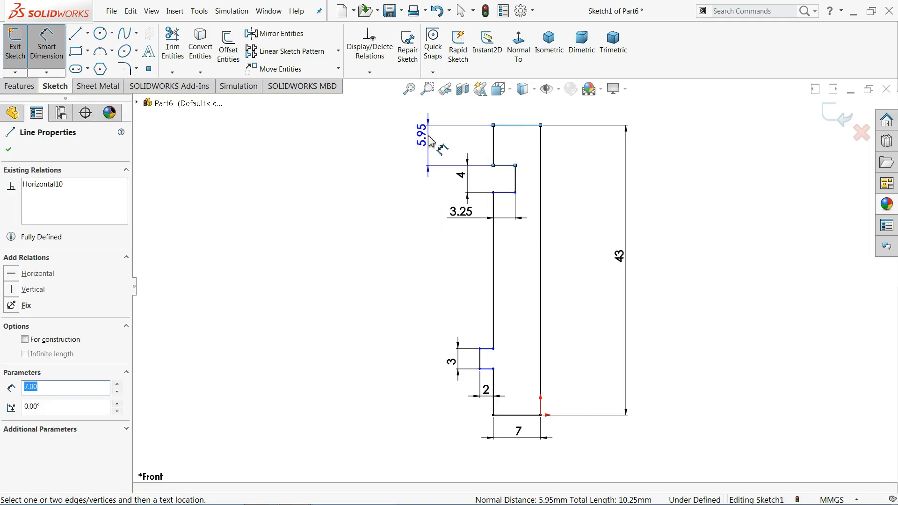
{"action": "left_click", "coordinate": [428, 141]}
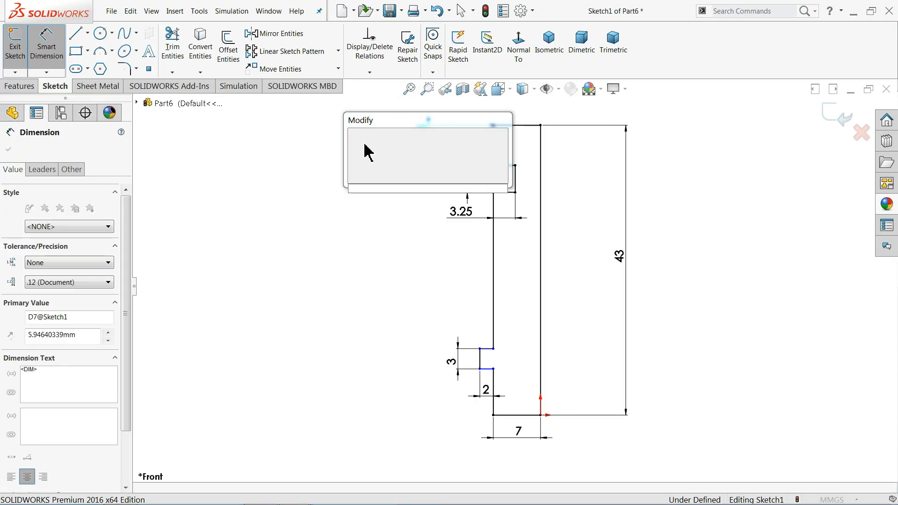
{"action": "type", "text": "9"}
{"action": "left_click", "coordinate": [355, 139]}
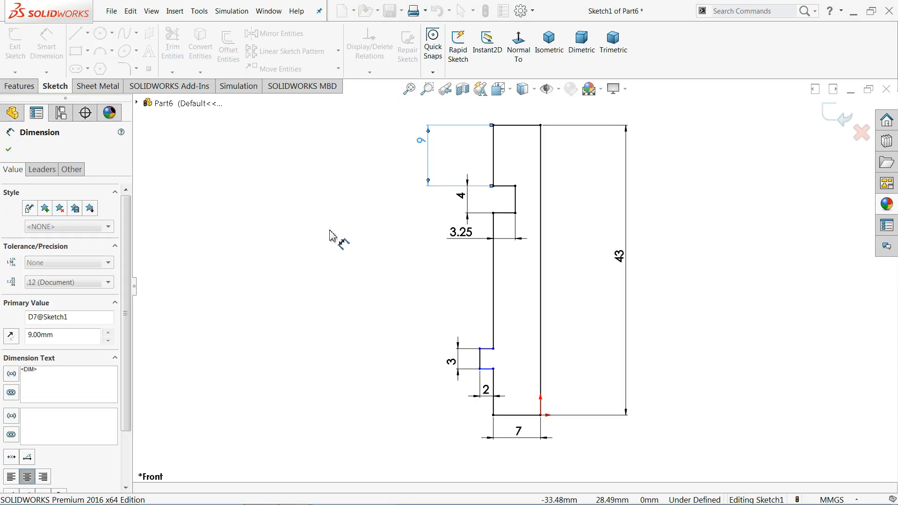
- Dimension the vertical distance from the notch's upper edge to the lower tab's upper edge as 25 mm
{"action": "left_click", "coordinate": [508, 186]}
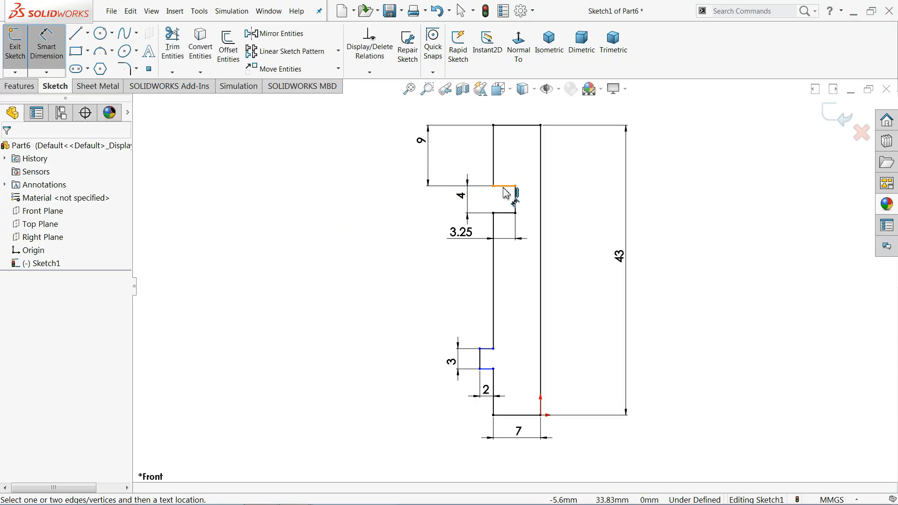
{"action": "left_click", "coordinate": [487, 348]}
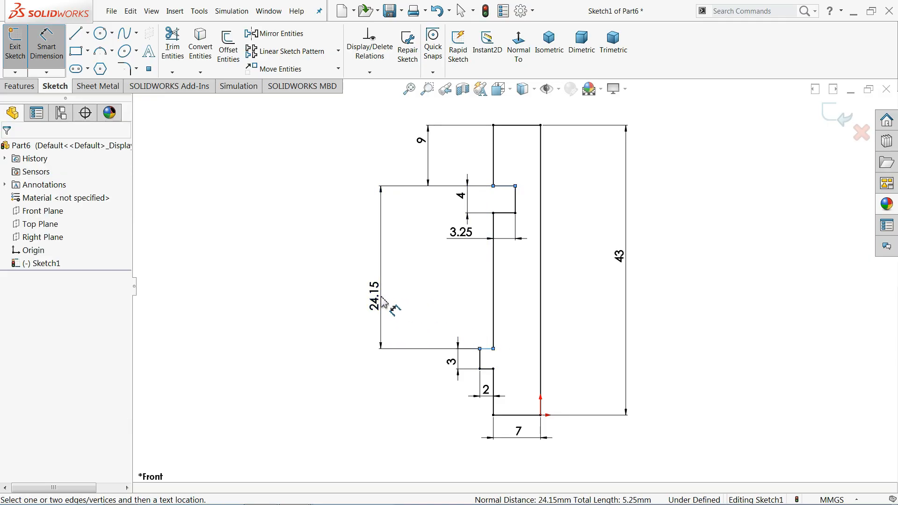
{"action": "left_click", "coordinate": [383, 301]}
{"action": "type", "text": "25"}
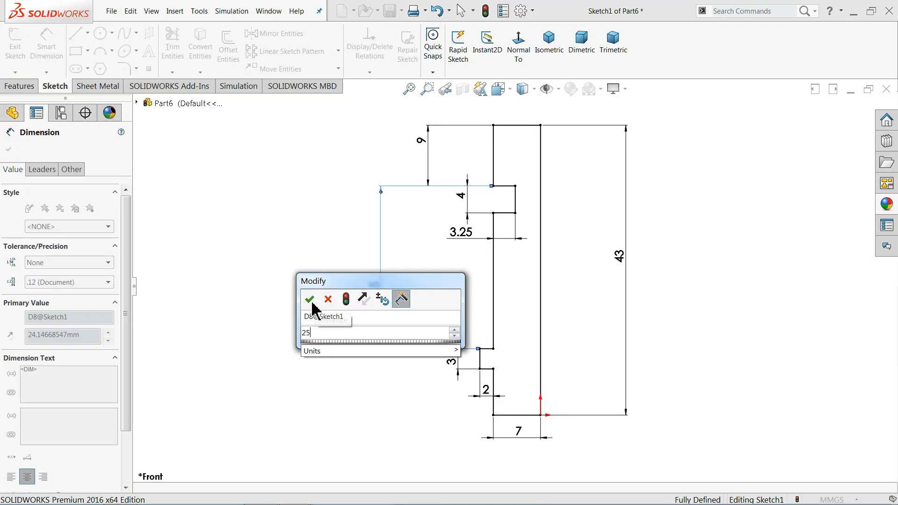
{"action": "left_click", "coordinate": [310, 301]}
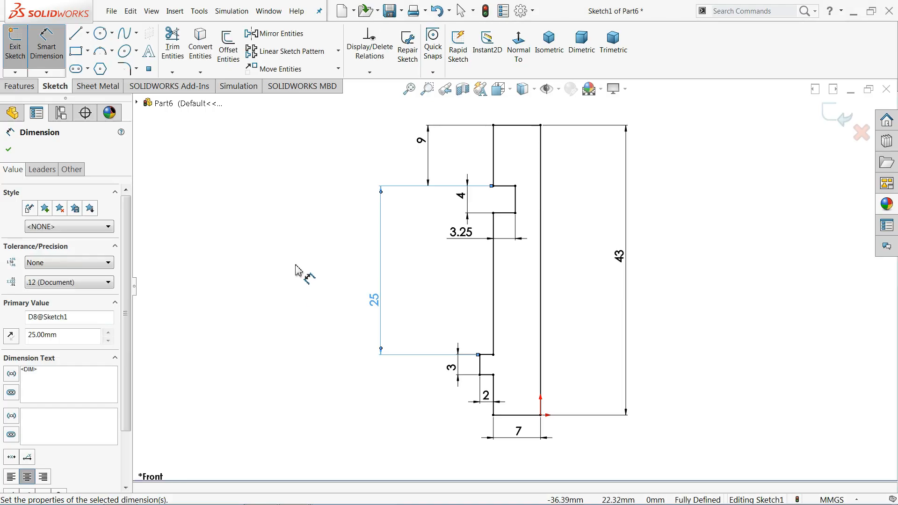
{"action": "left_click", "coordinate": [9, 149]}
- Revolve the profile 360 degrees about its long 43 mm vertical edge into a solid post
{"action": "left_click", "coordinate": [28, 89]}
{"action": "left_click", "coordinate": [57, 46]}
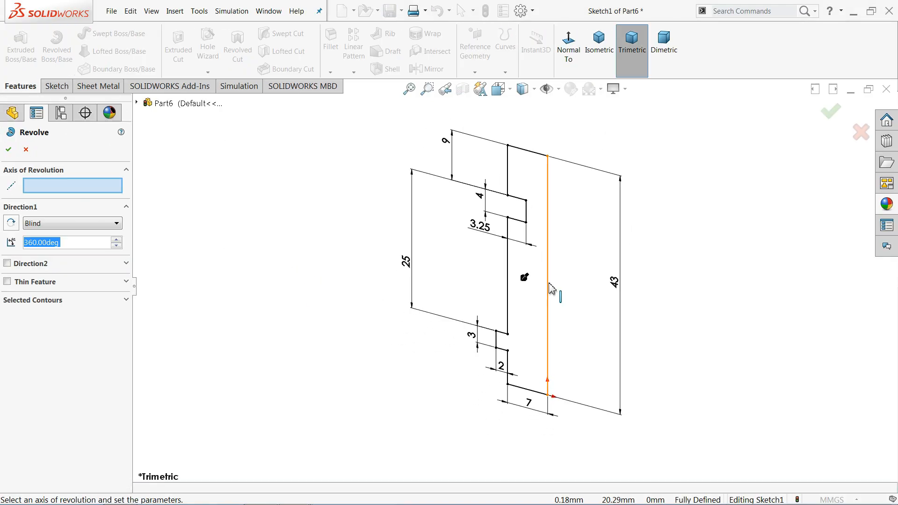
{"action": "left_click", "coordinate": [548, 287]}
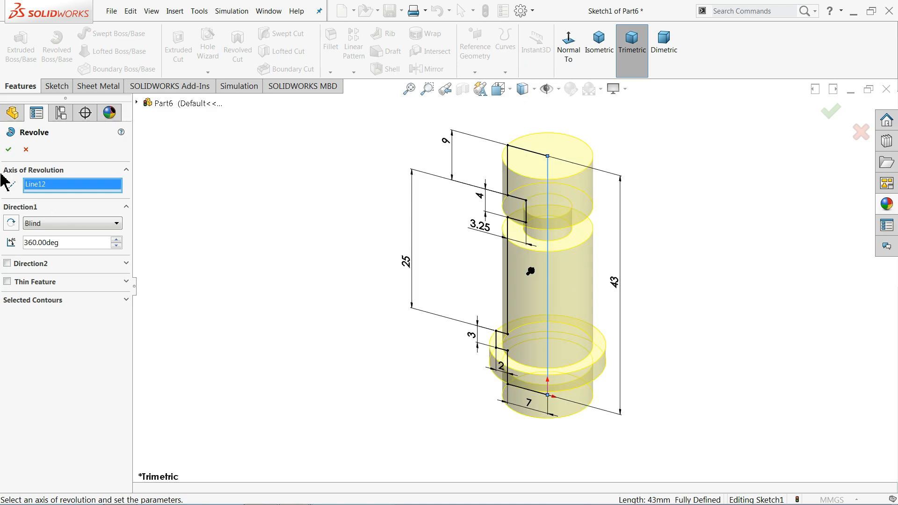
{"action": "left_click", "coordinate": [9, 149]}
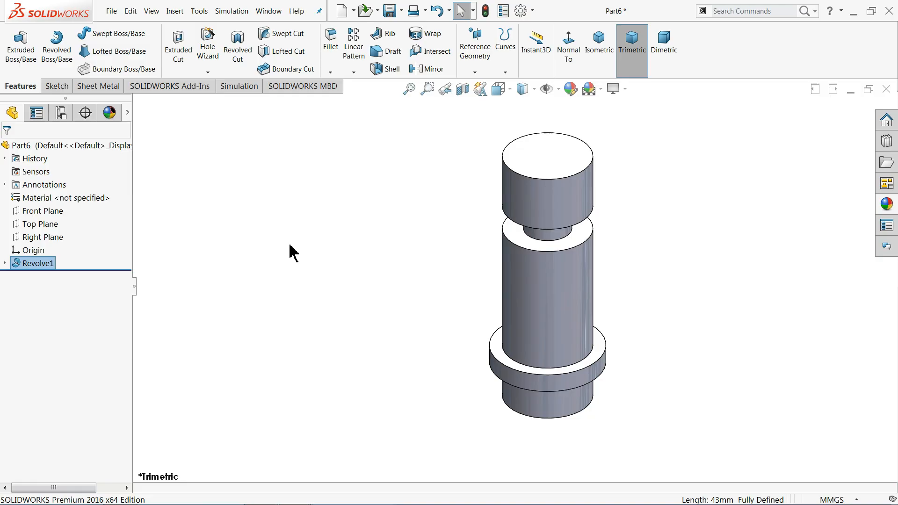
- Chamfer the post's top face edge with a distance of 1.5 mm at 45 degrees
{"action": "left_click", "coordinate": [330, 72]}
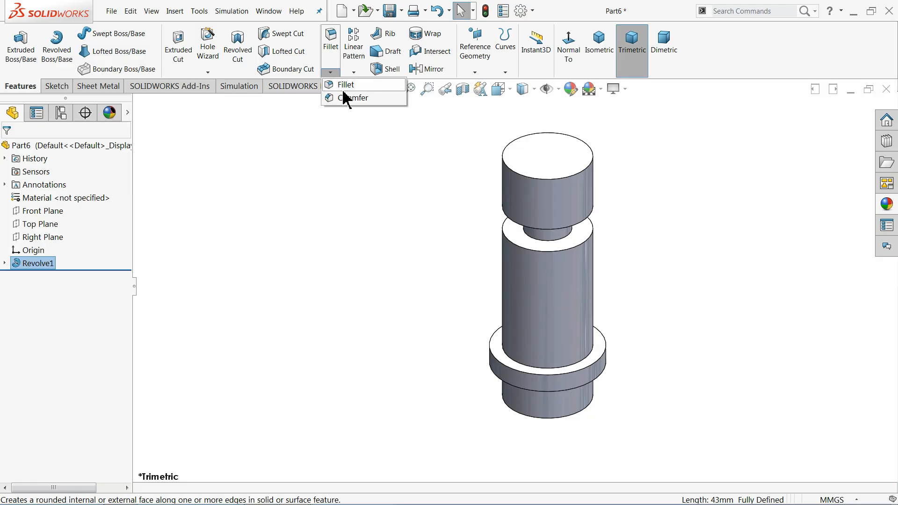
{"action": "left_click", "coordinate": [348, 98]}
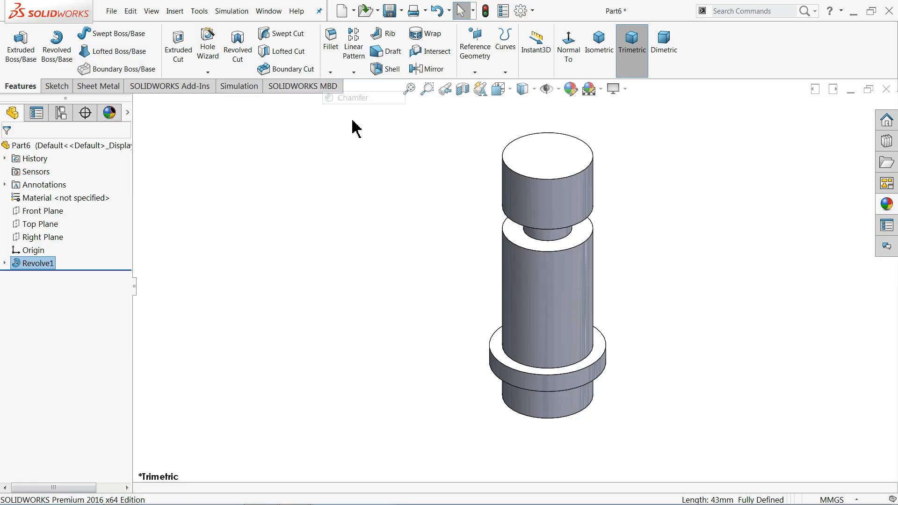
{"action": "left_click", "coordinate": [551, 164]}
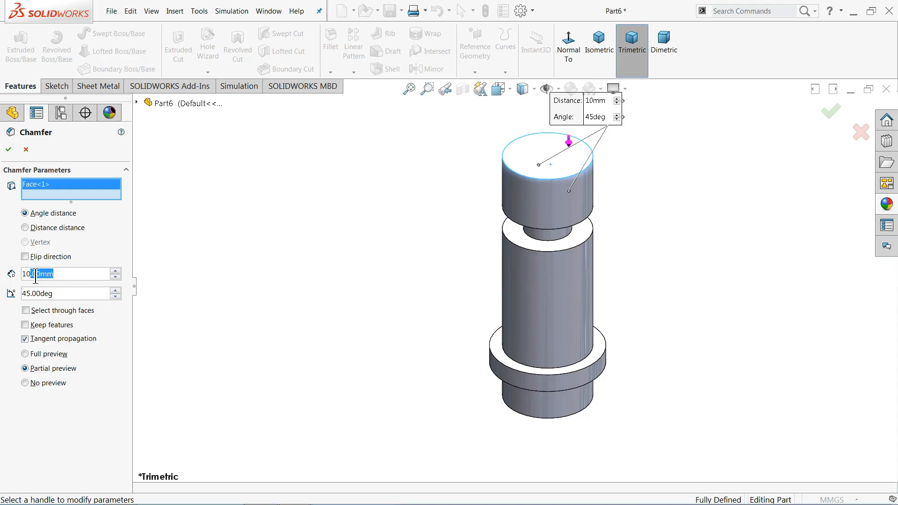
{"action": "type", "text": "1.5"}
{"action": "key", "text": "Return"}
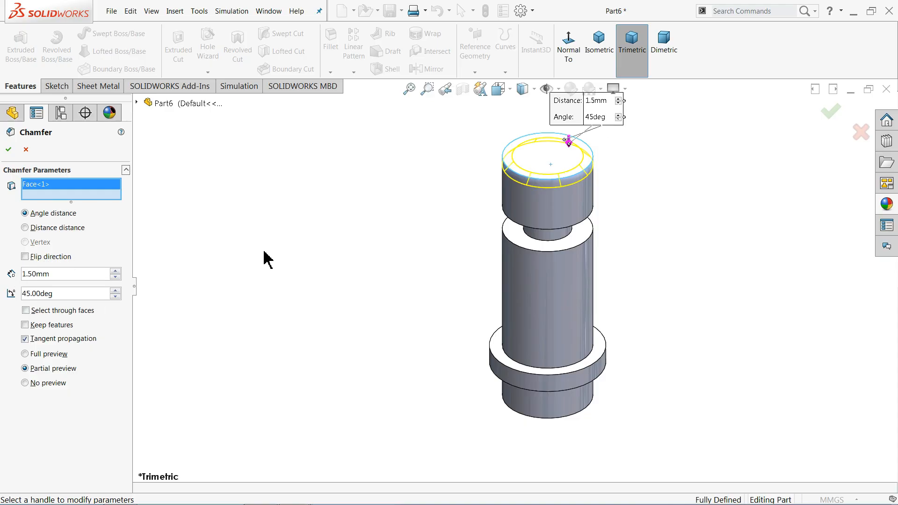
{"action": "left_click", "coordinate": [10, 151]}
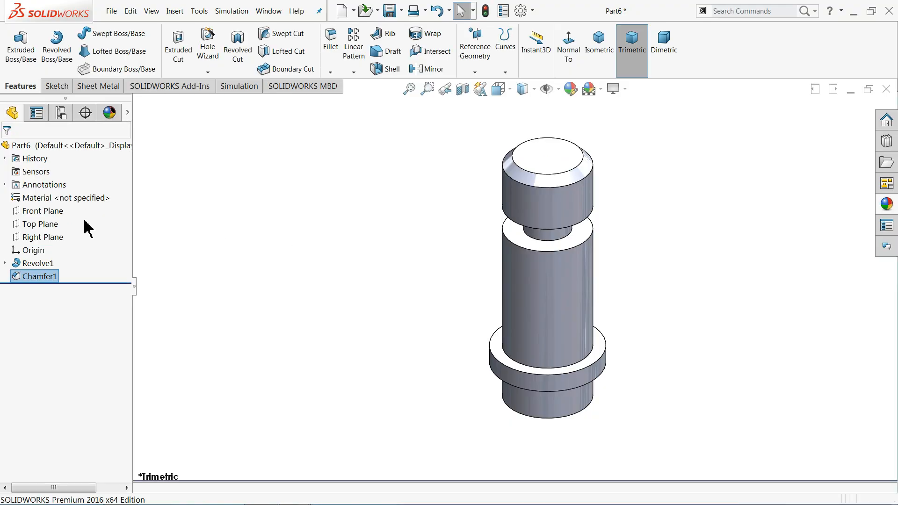
- Apply the polished steel metal appearance to the whole part
{"action": "left_click", "coordinate": [67, 146]}
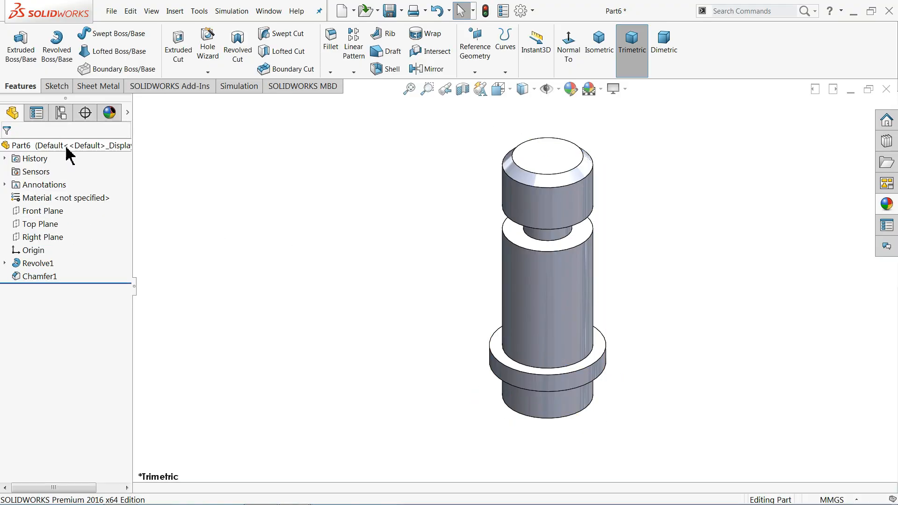
{"action": "left_click", "coordinate": [886, 204]}
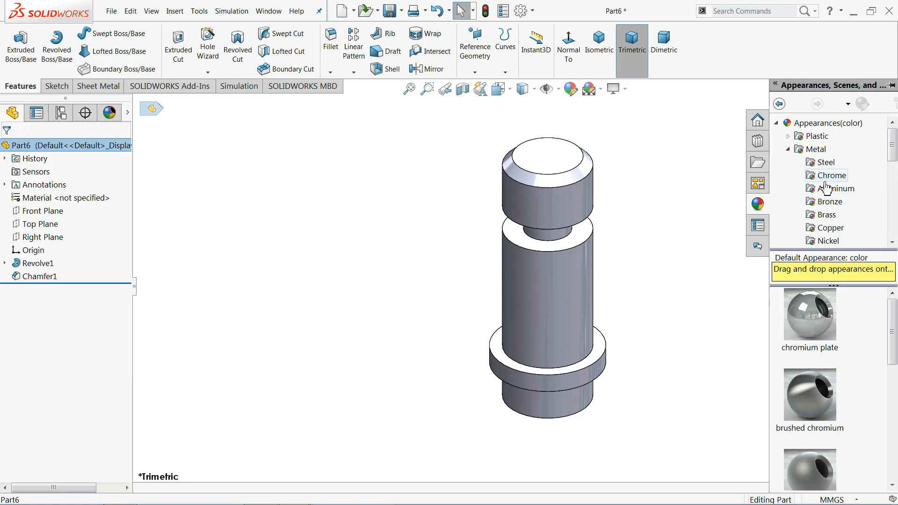
{"action": "left_click", "coordinate": [825, 162]}
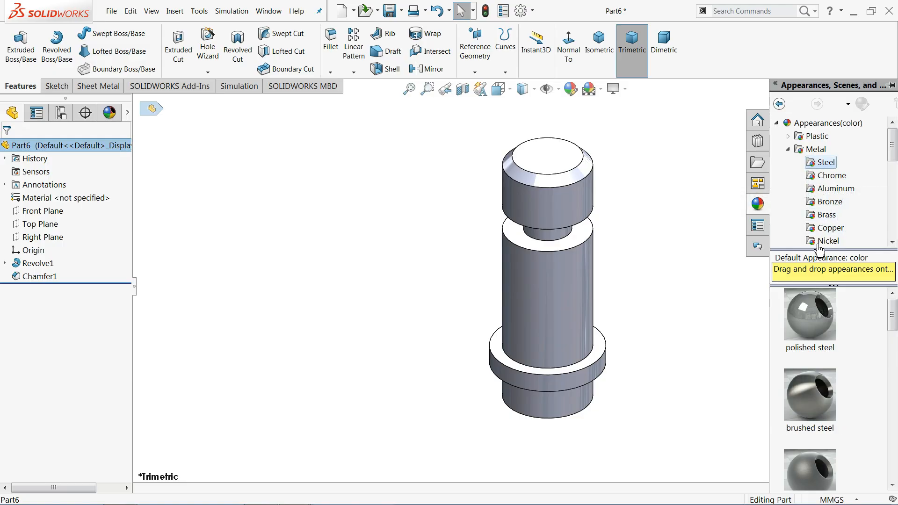
{"action": "double_click", "coordinate": [802, 326]}
{"action": "mouse_move", "coordinate": [670, 294]}
{"action": "middle_mouse_down"}
{"action": "mouse_move", "coordinate": [657, 274]}
{"action": "mouse_move", "coordinate": [662, 283]}
{"action": "middle_mouse_up"}
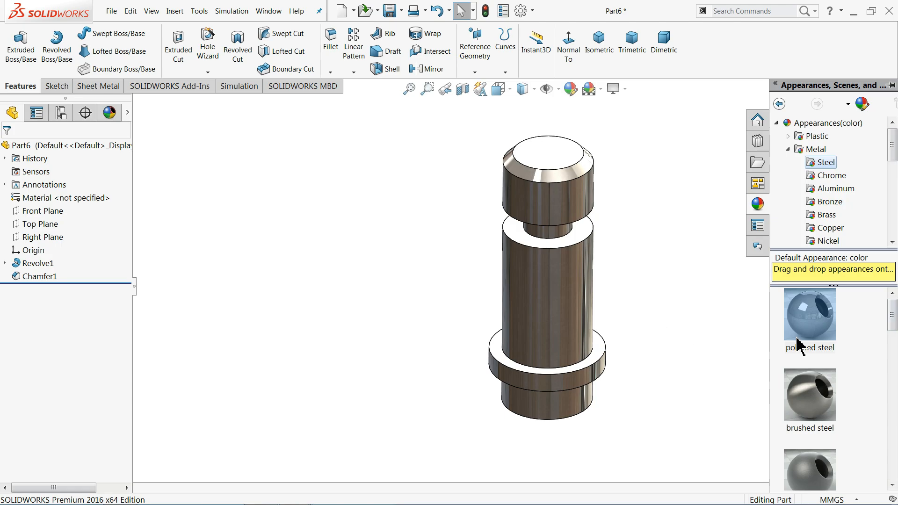
- Apply the brushed nickel appearance to the part and save it as 5.Post in the Swivel caster wheel folder
{"action": "left_click", "coordinate": [828, 241]}
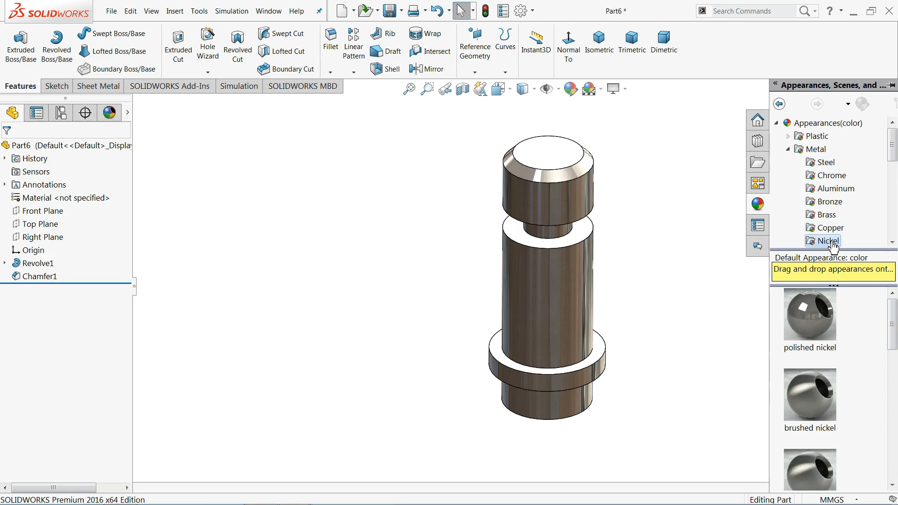
{"action": "double_click", "coordinate": [821, 400]}
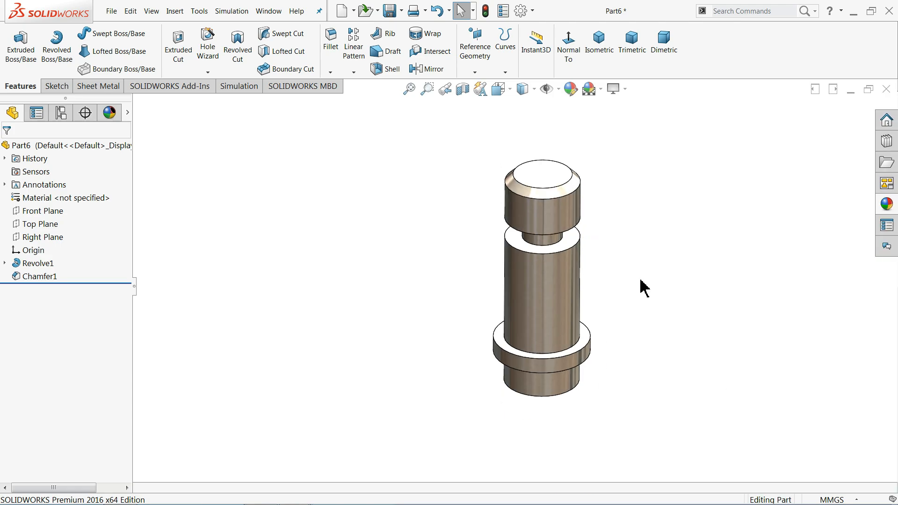
{"action": "middle_click_drag", "start_coordinate": [625, 276], "coordinate": [581, 274]}
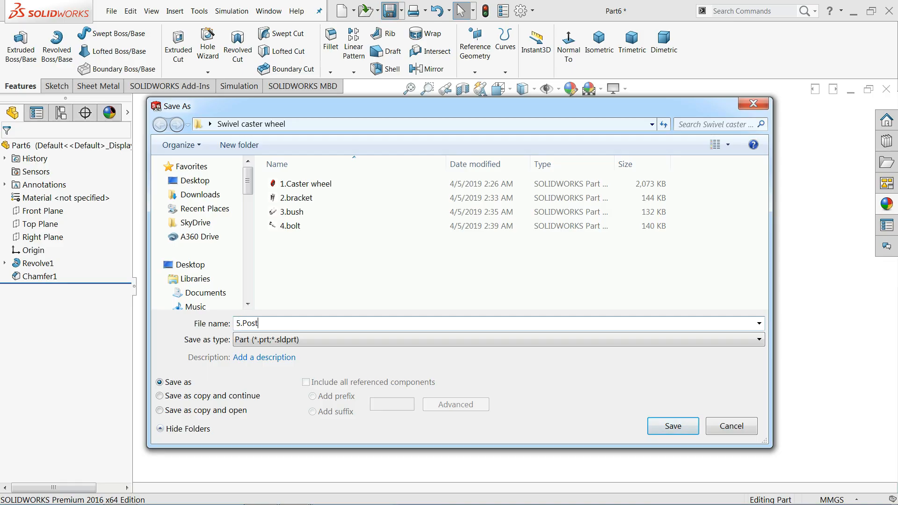
{"action": "key", "text": "Return"}
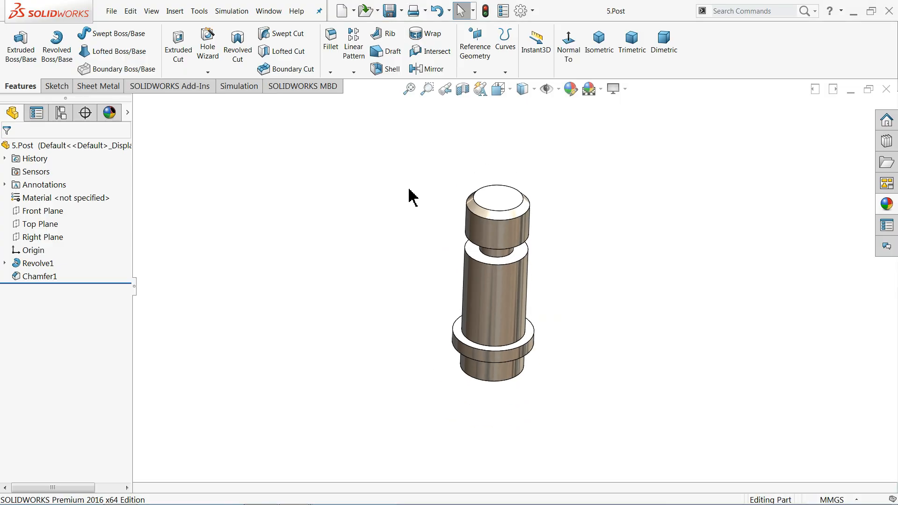
- Create a new part document and set its scene to Plain White
{"action": "left_click", "coordinate": [378, 10]}
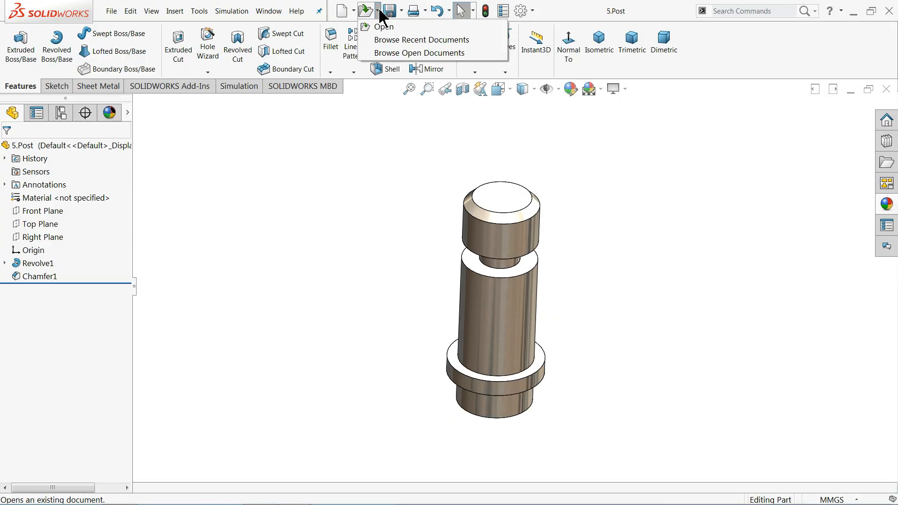
{"action": "left_click", "coordinate": [353, 10]}
{"action": "left_click", "coordinate": [359, 26]}
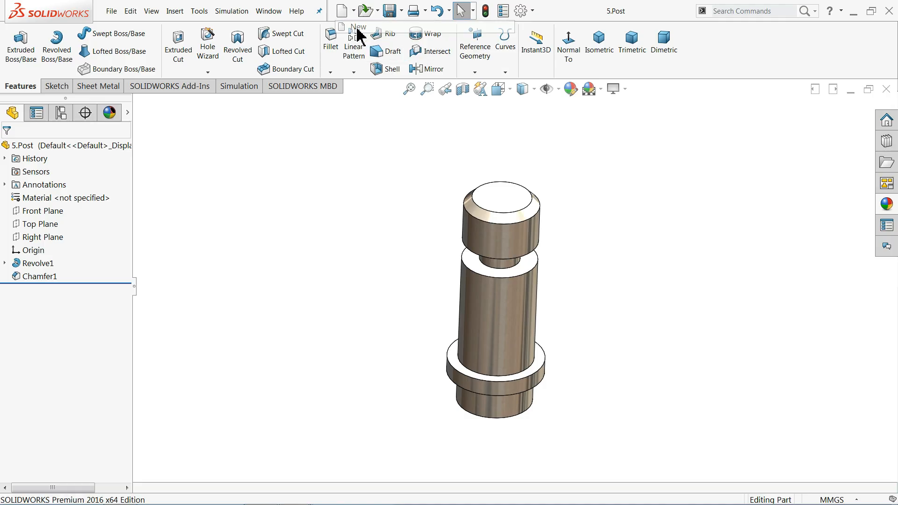
{"action": "left_click", "coordinate": [359, 369]}
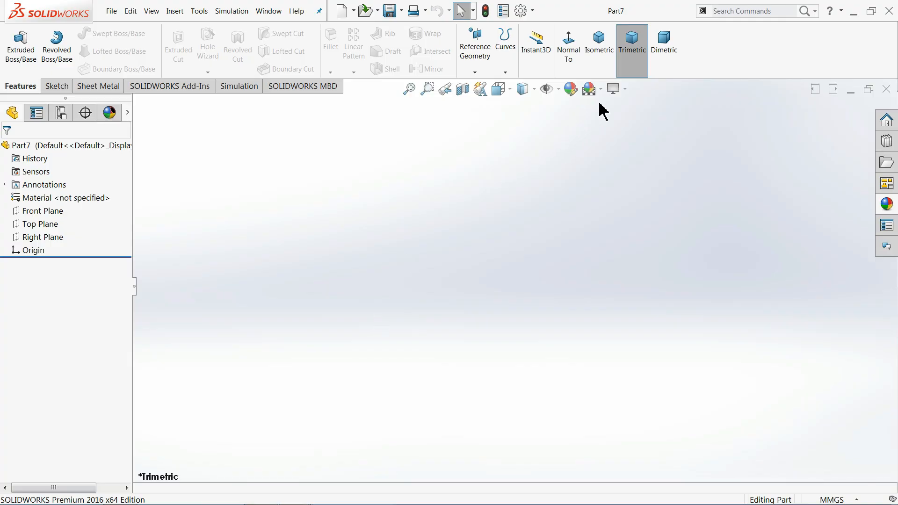
{"action": "left_click", "coordinate": [601, 90]}
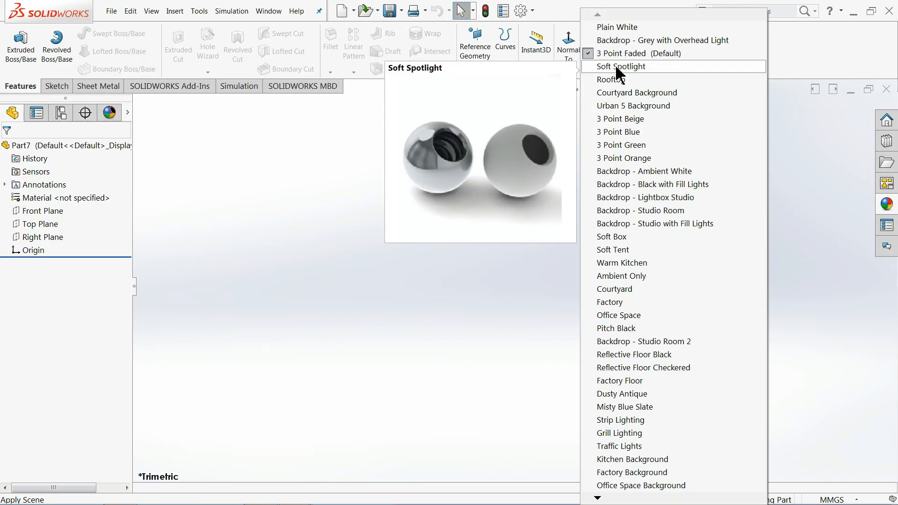
{"action": "left_click", "coordinate": [626, 28]}
{"action": "left_click", "coordinate": [47, 212]}
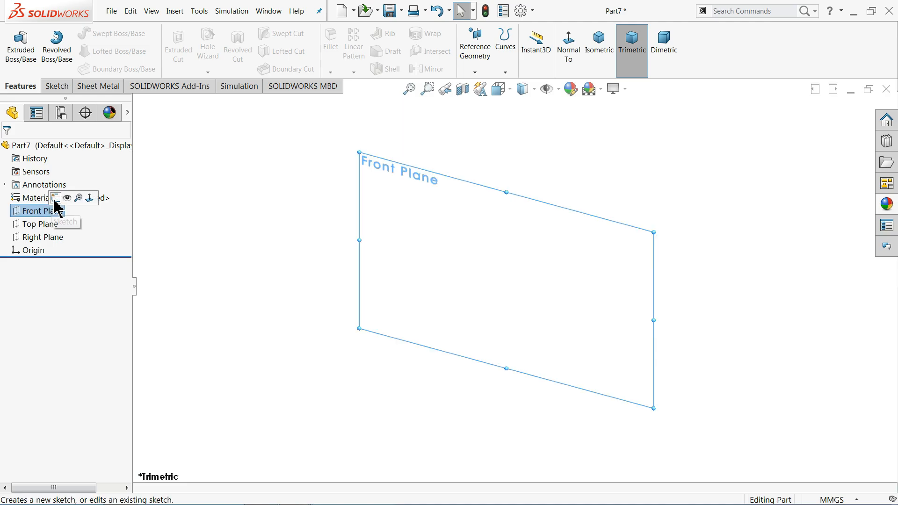
{"action": "left_click", "coordinate": [58, 199]}
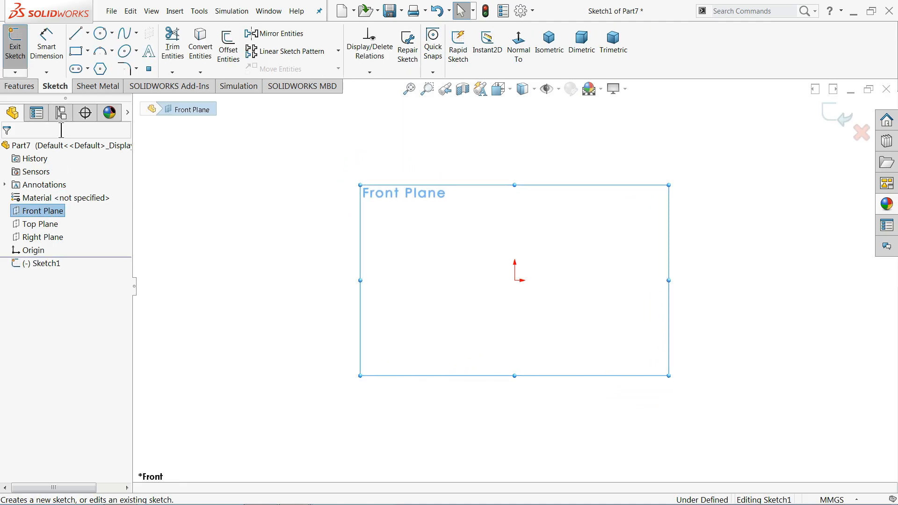
{"action": "left_click", "coordinate": [100, 33]}
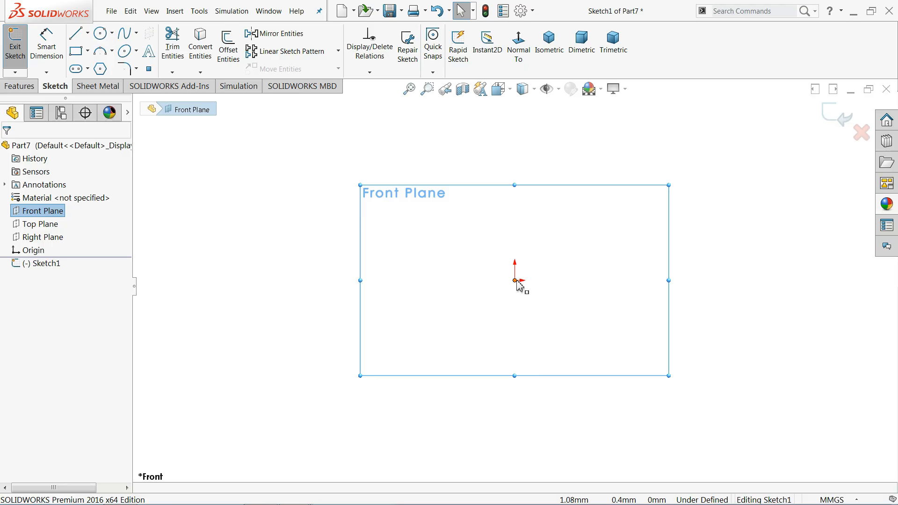
{"action": "left_click", "coordinate": [840, 121]}
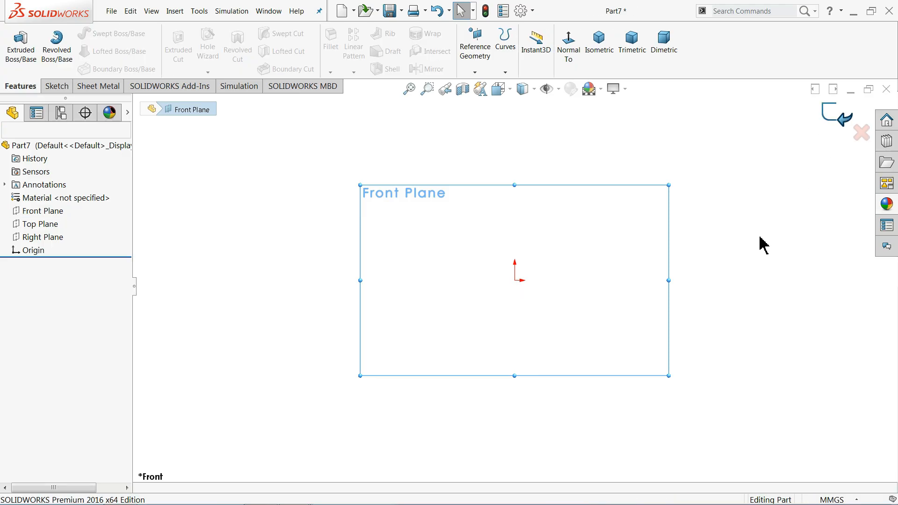
- Set the document units to IPS (inch, pound, second) and start a sketch on the Top Plane
{"action": "left_click", "coordinate": [829, 500]}
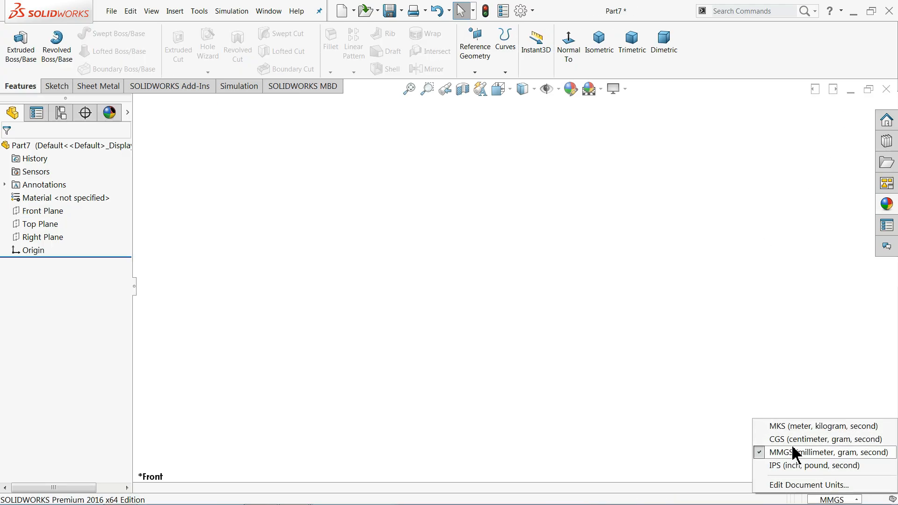
{"action": "left_click", "coordinate": [785, 472]}
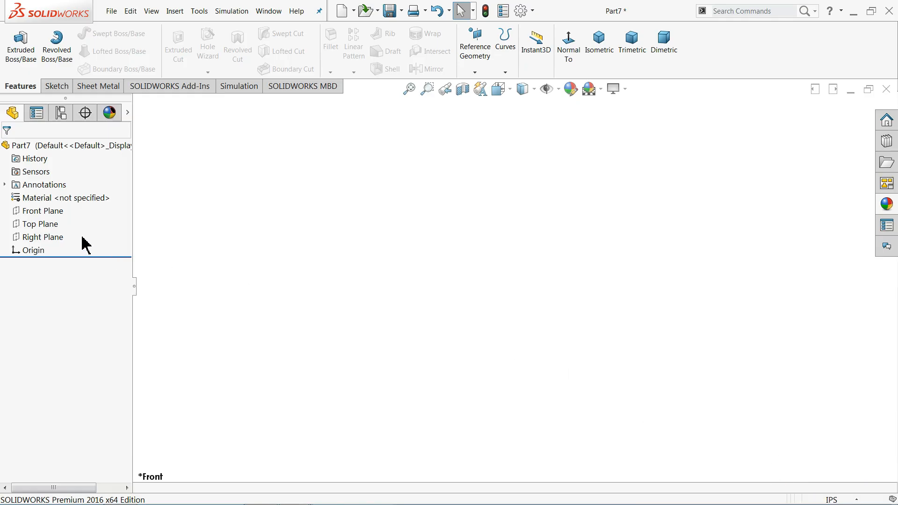
{"action": "left_click", "coordinate": [49, 225]}
{"action": "left_click", "coordinate": [62, 207]}
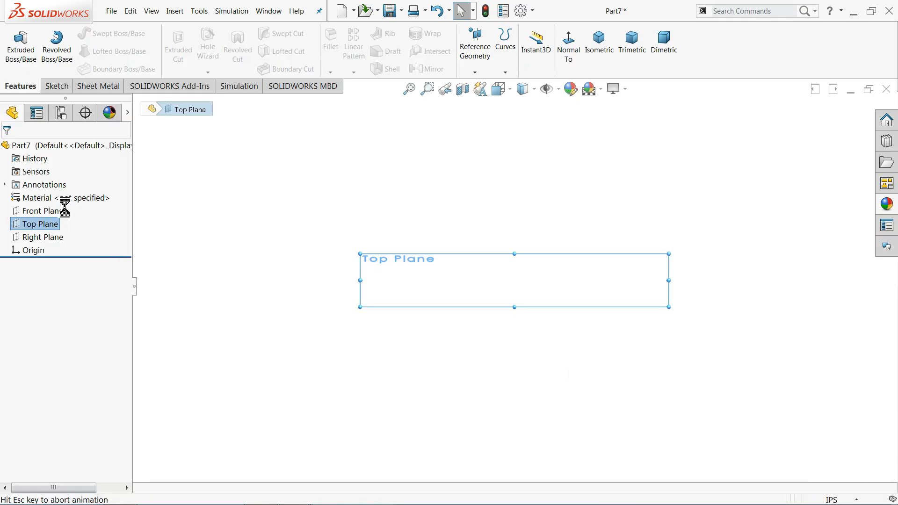
- Sketch two concentric circles centred on the origin, about 6.45 in and 3.56 in in diameter
{"action": "left_click", "coordinate": [100, 34]}
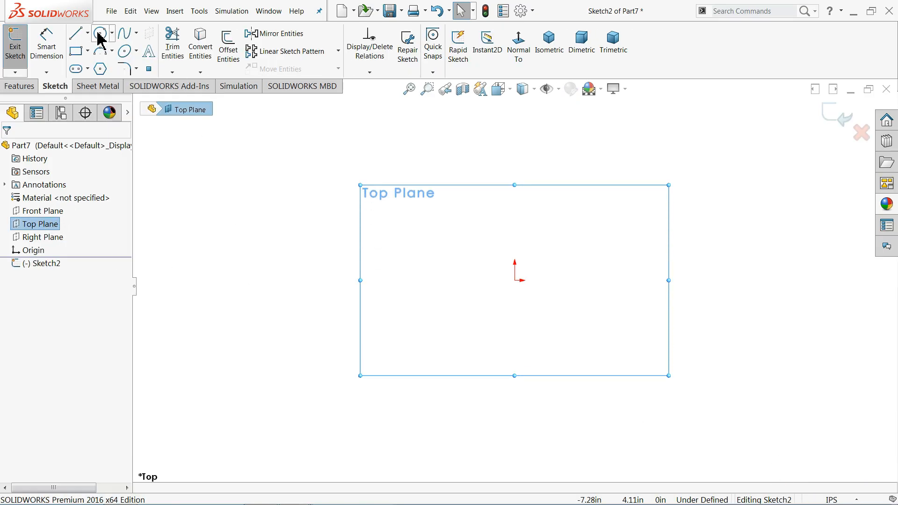
{"action": "left_click", "coordinate": [514, 280]}
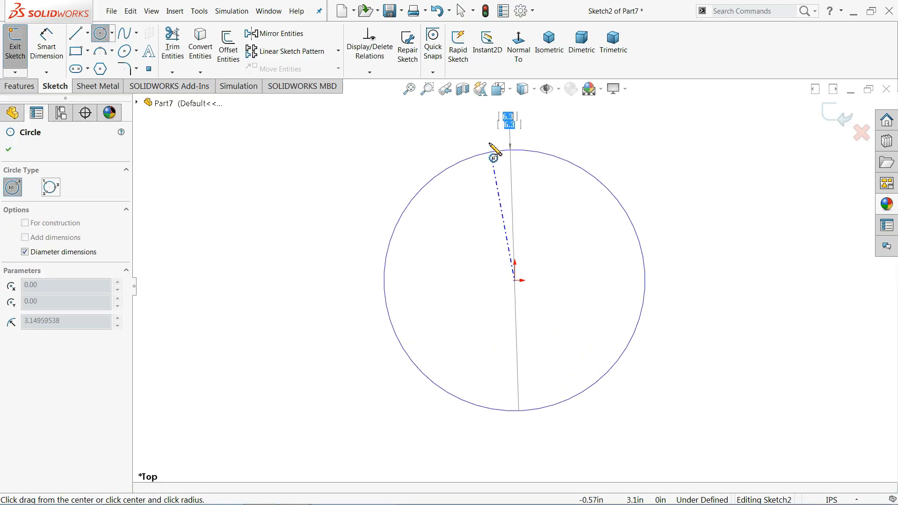
{"action": "left_click", "coordinate": [488, 143]}
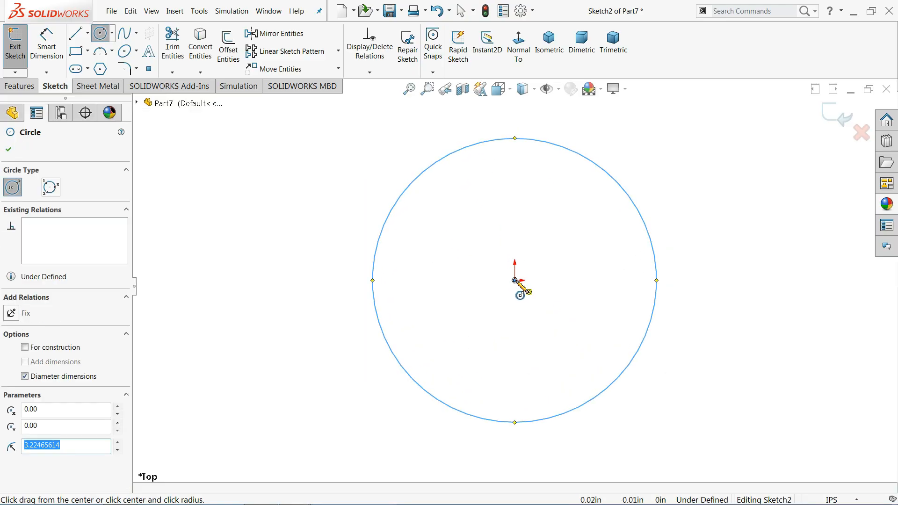
{"action": "left_click", "coordinate": [514, 280]}
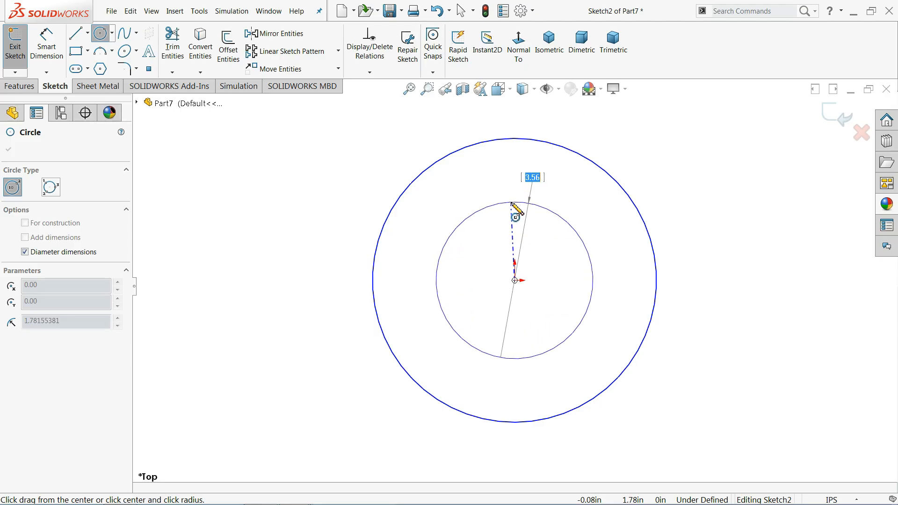
{"action": "left_click", "coordinate": [464, 220]}
- Dimension the outer circle's diameter as 0.38 in and the inner circle's diameter as 0.25 in
{"action": "left_click", "coordinate": [46, 44]}
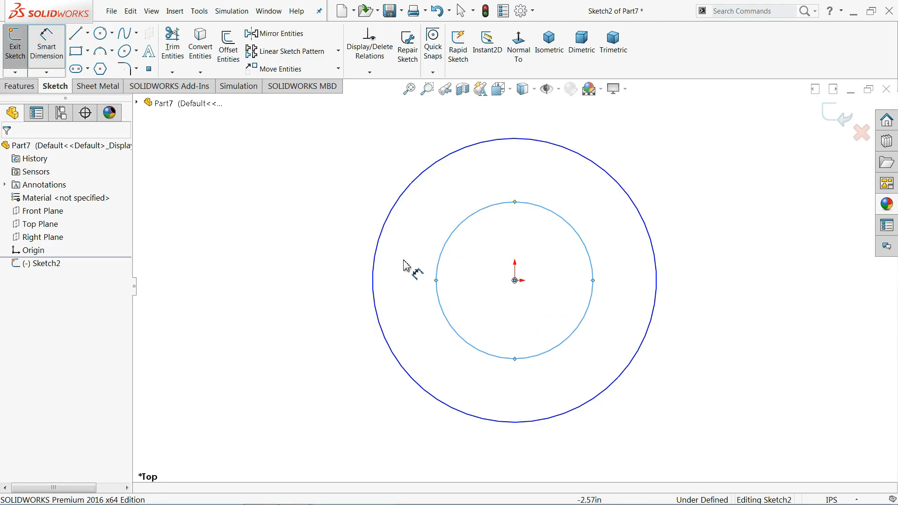
{"action": "left_click", "coordinate": [374, 270]}
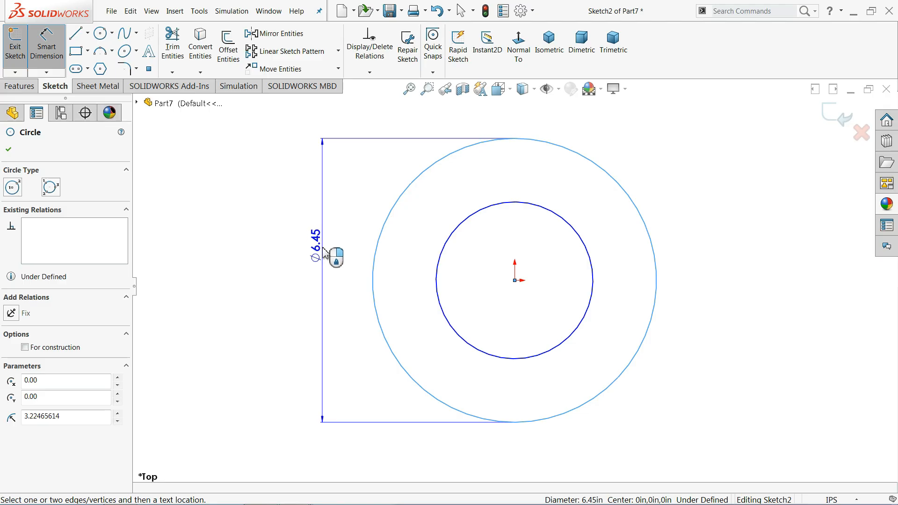
{"action": "left_click", "coordinate": [325, 253]}
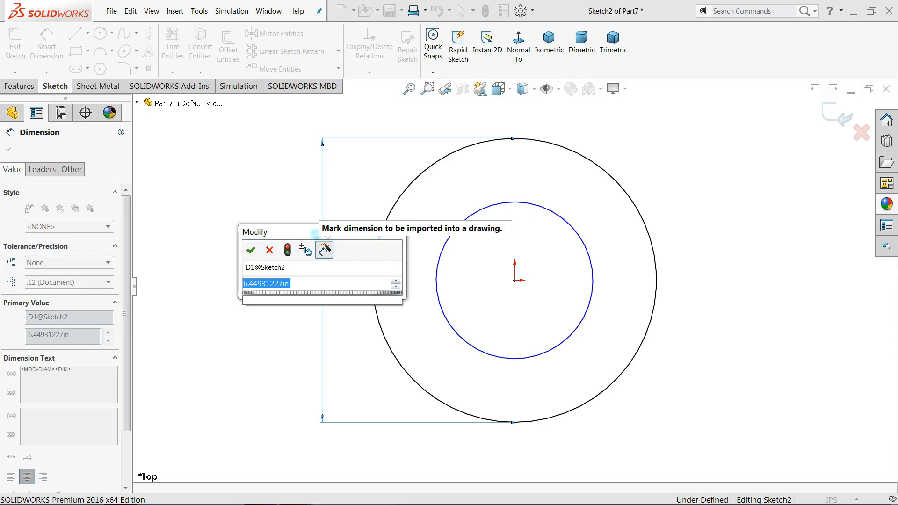
{"action": "type", "text": "0.3"}
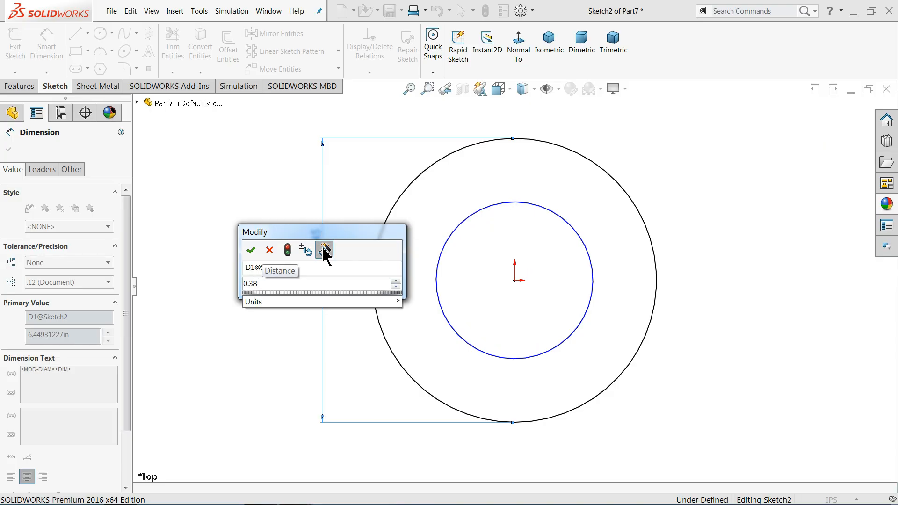
{"action": "type", "text": "8"}
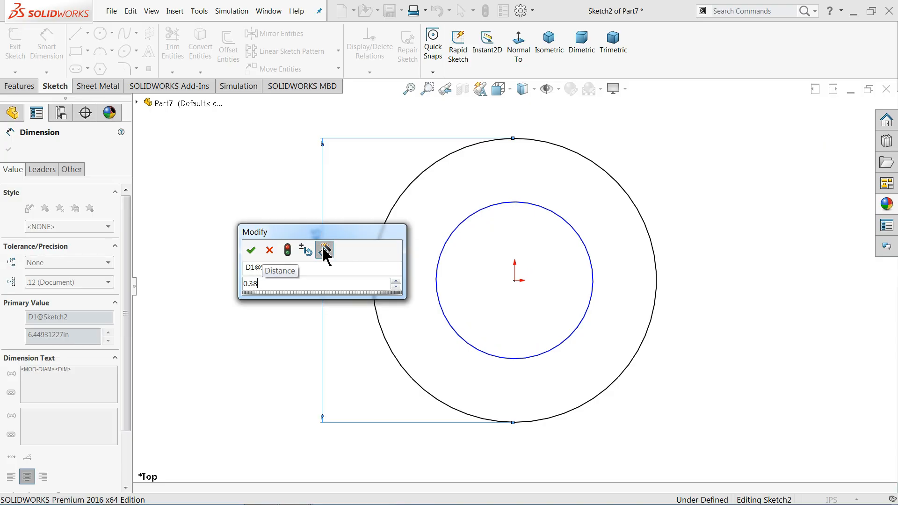
{"action": "key", "text": "Return"}
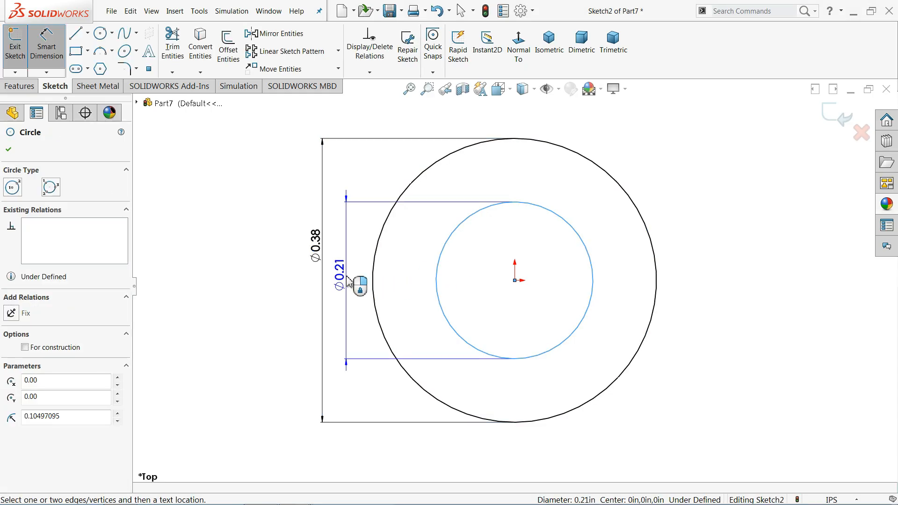
{"action": "left_click", "coordinate": [348, 281]}
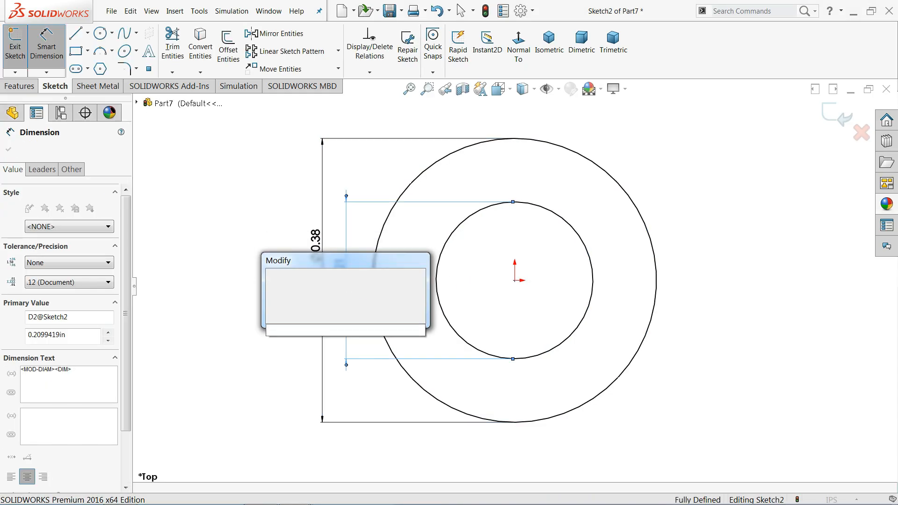
{"action": "type", "text": "0.25"}
{"action": "left_click", "coordinate": [274, 279]}
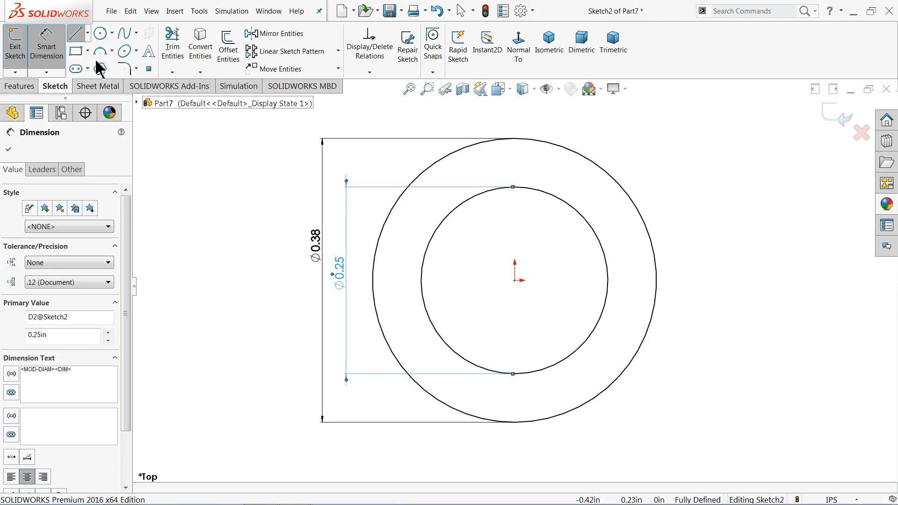
- Draw a horizontal line through the origin joining the two side quadrant points of the 0.25 in circle
{"action": "left_click", "coordinate": [421, 281]}
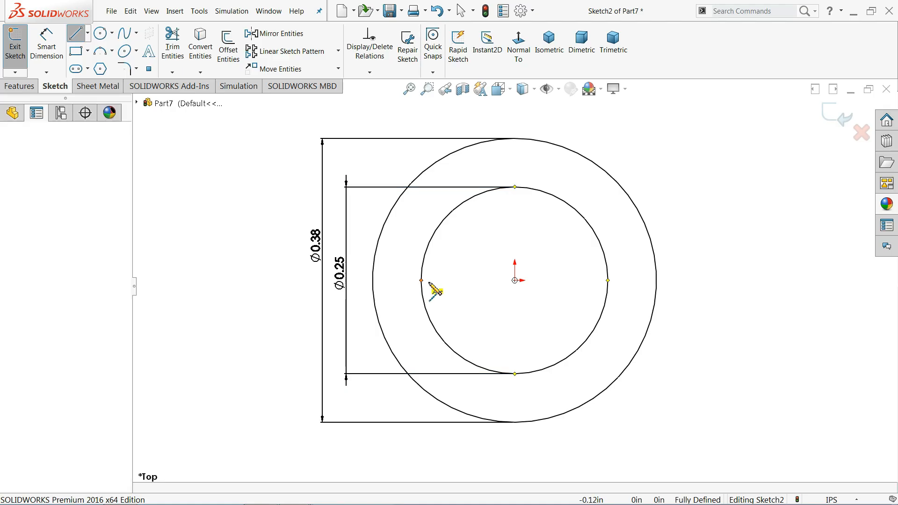
{"action": "left_click", "coordinate": [608, 280]}
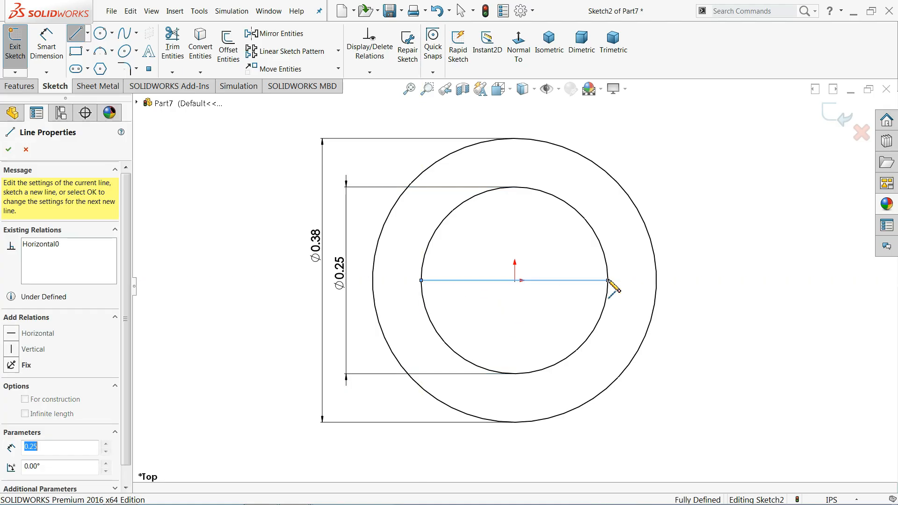
{"action": "right_click", "coordinate": [544, 265]}
{"action": "left_click", "coordinate": [584, 272]}
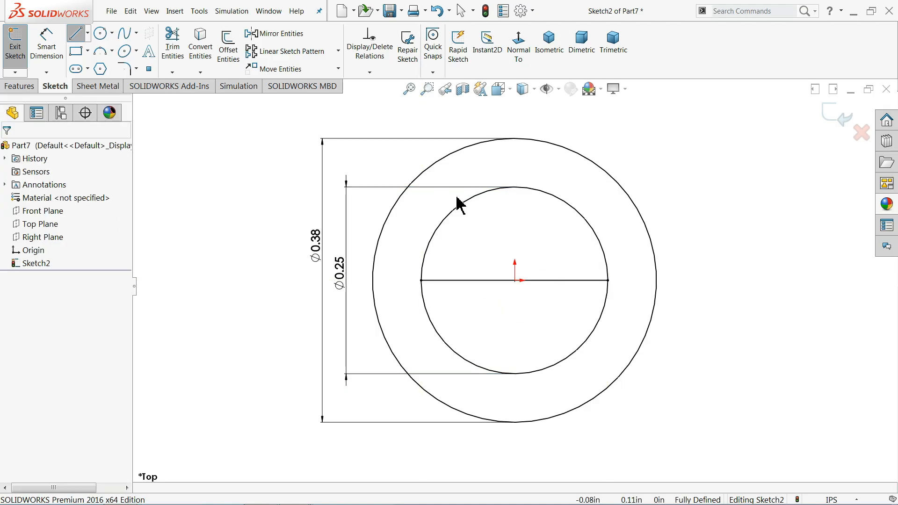
- Draw a slanted centerline from the origin up to the 0.25 in circle, slightly right of its top quadrant point
{"action": "left_click", "coordinate": [87, 33]}
{"action": "left_click", "coordinate": [94, 62]}
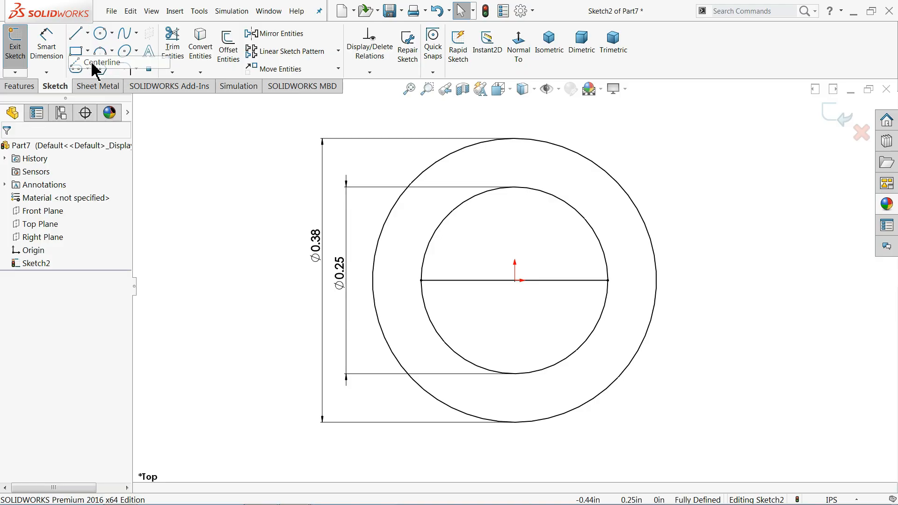
{"action": "left_click", "coordinate": [514, 280]}
{"action": "left_click", "coordinate": [544, 191]}
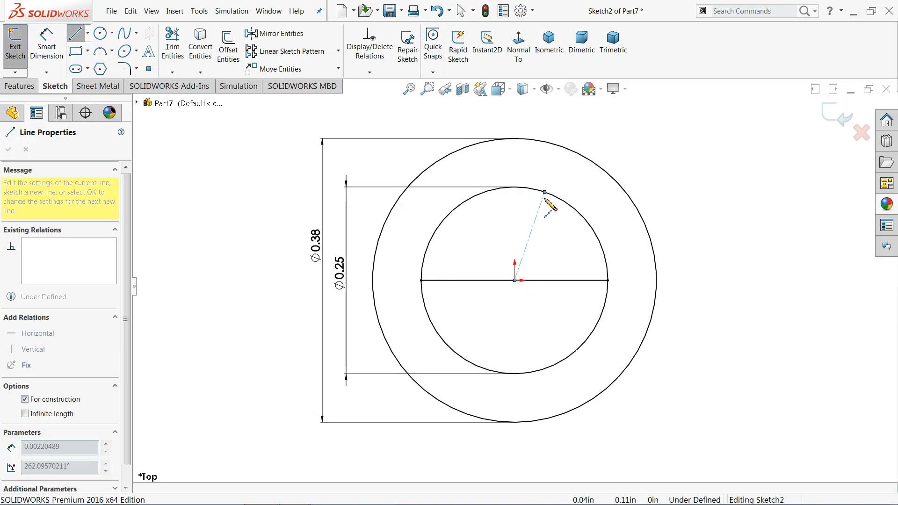
{"action": "key", "text": "Escape"}
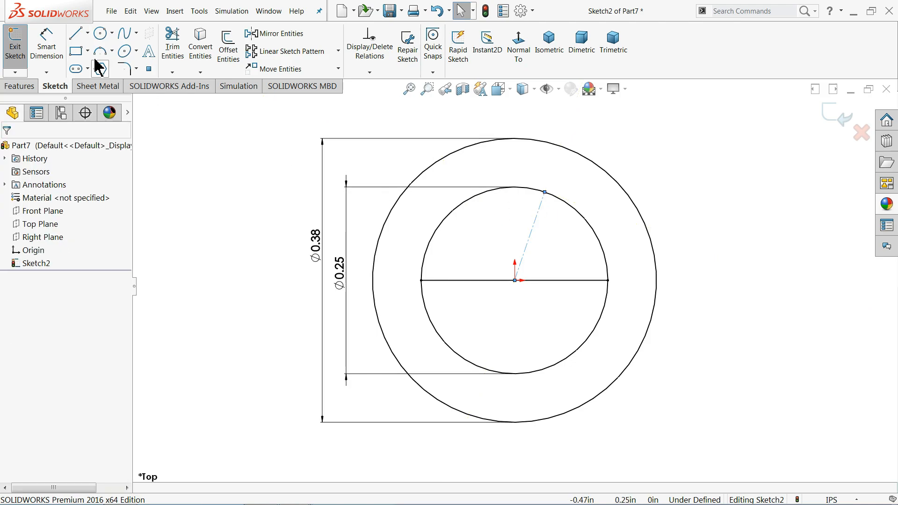
- Draw a vertical centerline from the origin to the top quadrant point of the 0.25 in circle
{"action": "left_click", "coordinate": [87, 34]}
{"action": "left_click", "coordinate": [94, 62]}
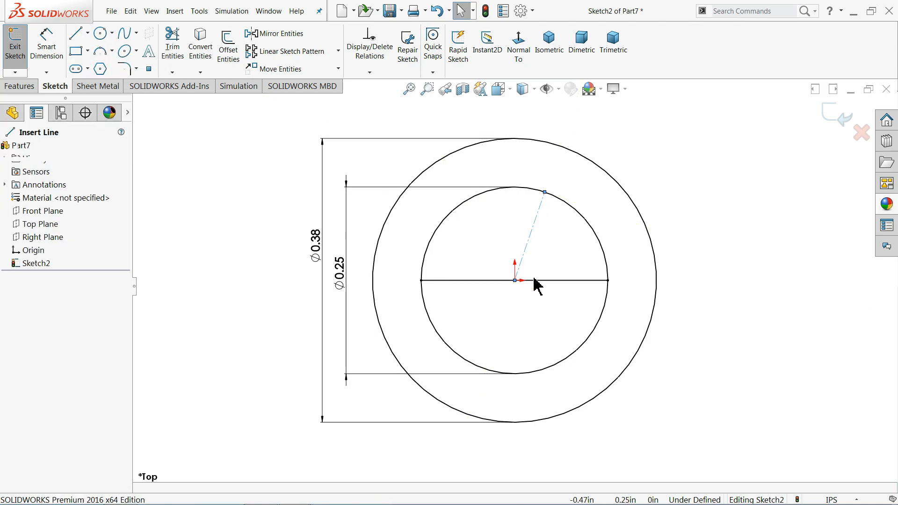
{"action": "left_click", "coordinate": [515, 280]}
{"action": "left_click", "coordinate": [514, 188]}
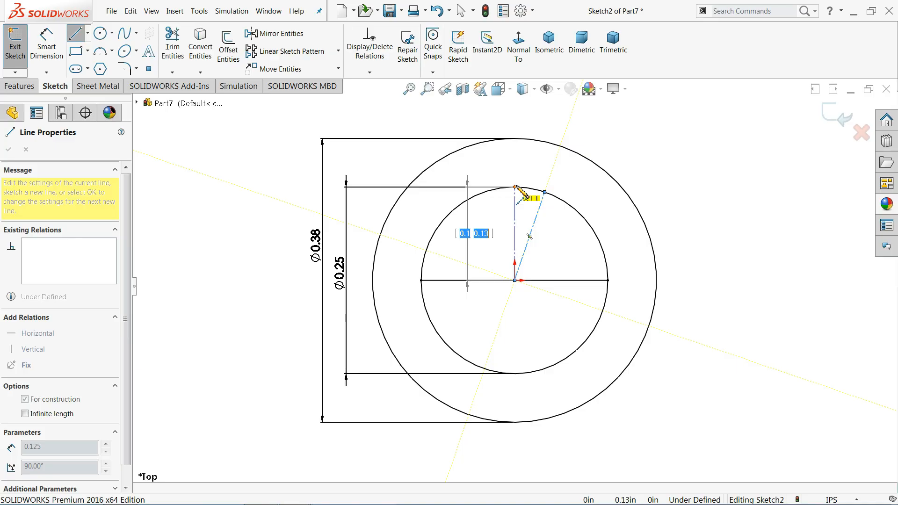
{"action": "key", "text": "Escape"}
{"action": "key", "text": "Escape"}
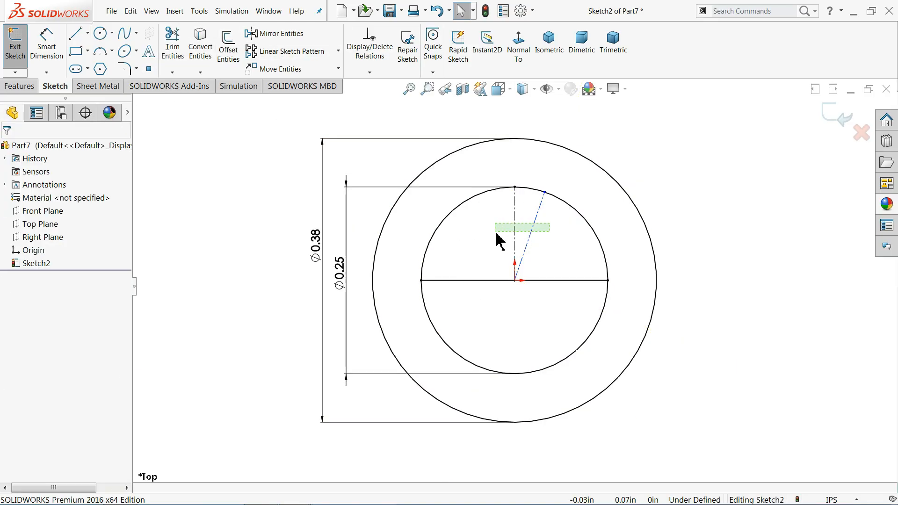
- Mirror the slanted centerline about the vertical centerline, keeping the original as a copy
{"action": "left_click_drag", "start_coordinate": [498, 232], "coordinate": [498, 233]}
{"action": "left_click", "coordinate": [295, 34]}
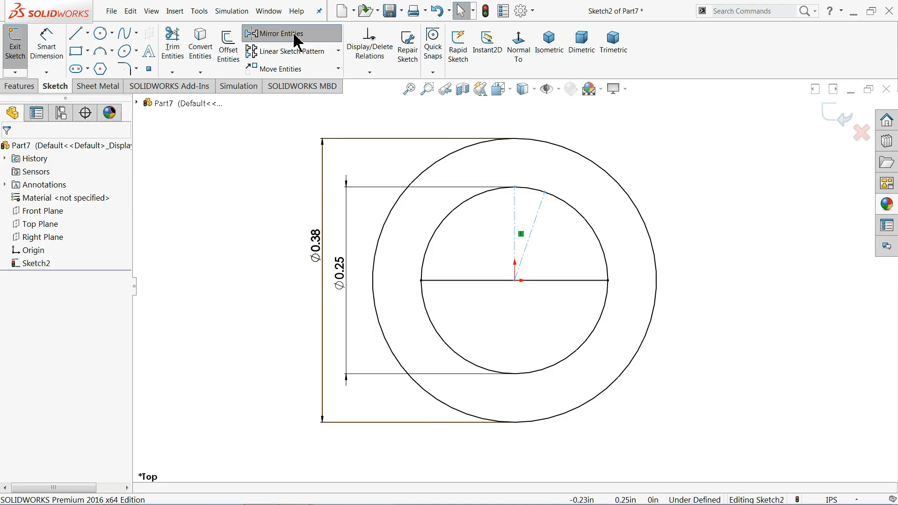
{"action": "left_click", "coordinate": [89, 308]}
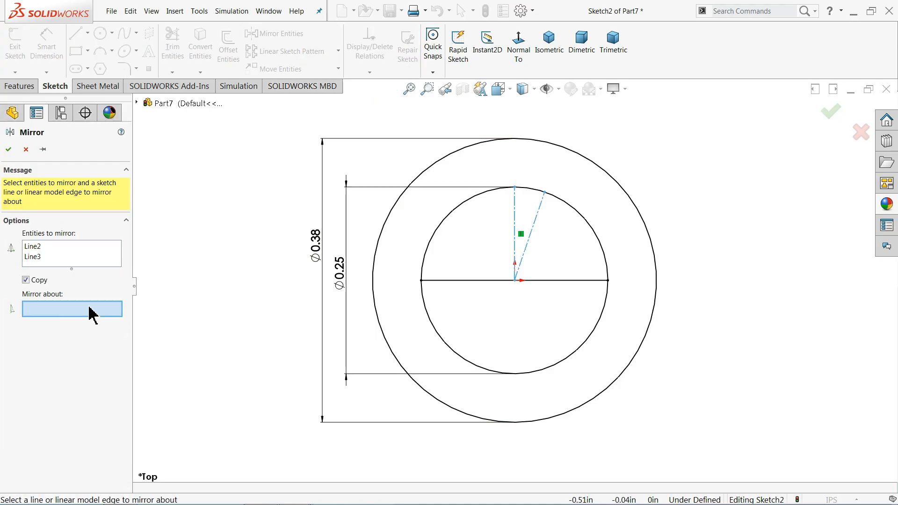
{"action": "left_click", "coordinate": [515, 219]}
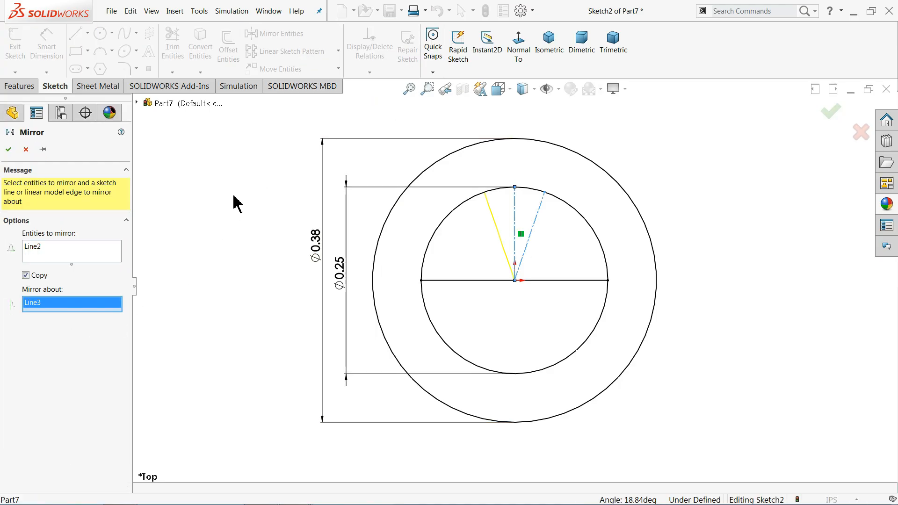
{"action": "left_click", "coordinate": [8, 149]}
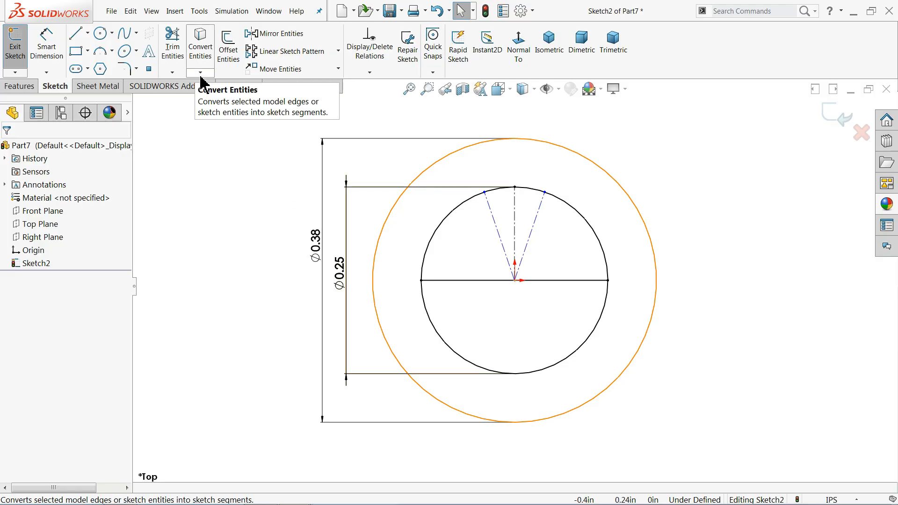
- Draw a circle about 0.15 in in diameter, centred on the origin inside the 0.25 in circle
{"action": "left_click", "coordinate": [100, 33]}
{"action": "left_click", "coordinate": [515, 281]}
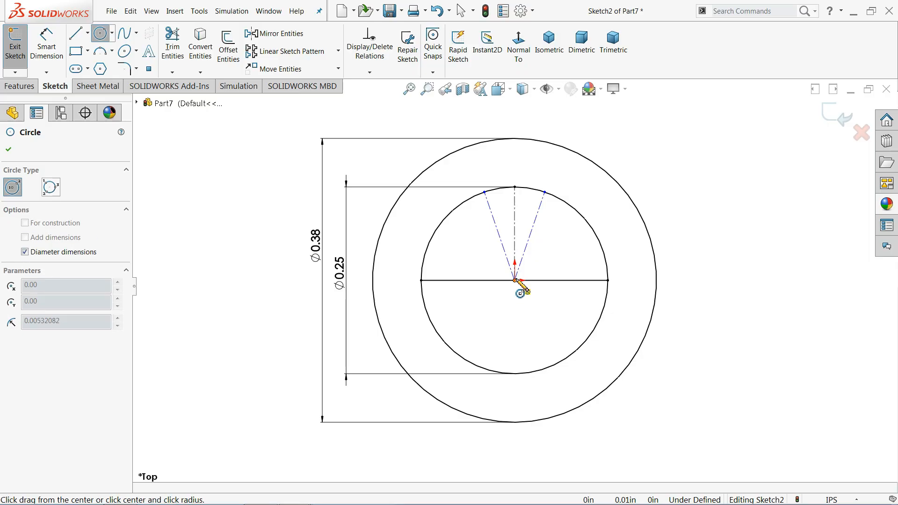
{"action": "left_click", "coordinate": [563, 256]}
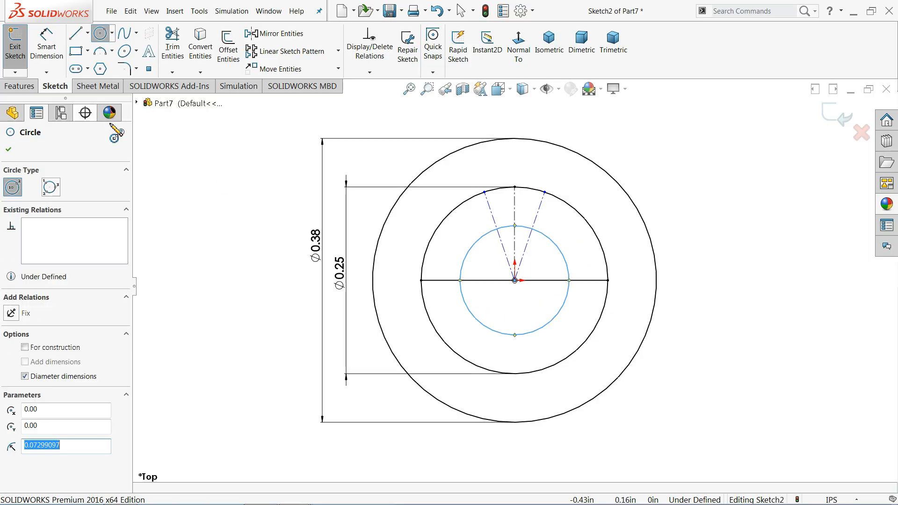
- Dimension the innermost circle's diameter and set it to 0.182 in
{"action": "left_click", "coordinate": [46, 45]}
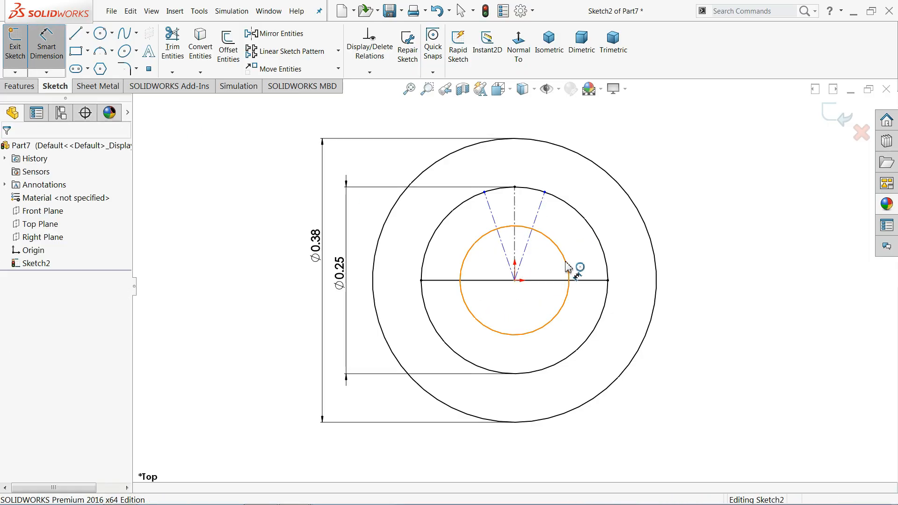
{"action": "left_click", "coordinate": [569, 268]}
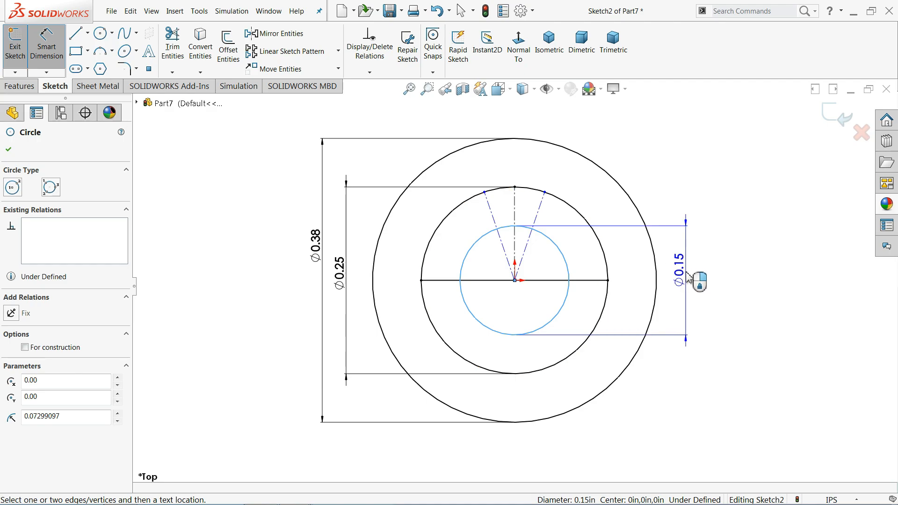
{"action": "left_click", "coordinate": [689, 276]}
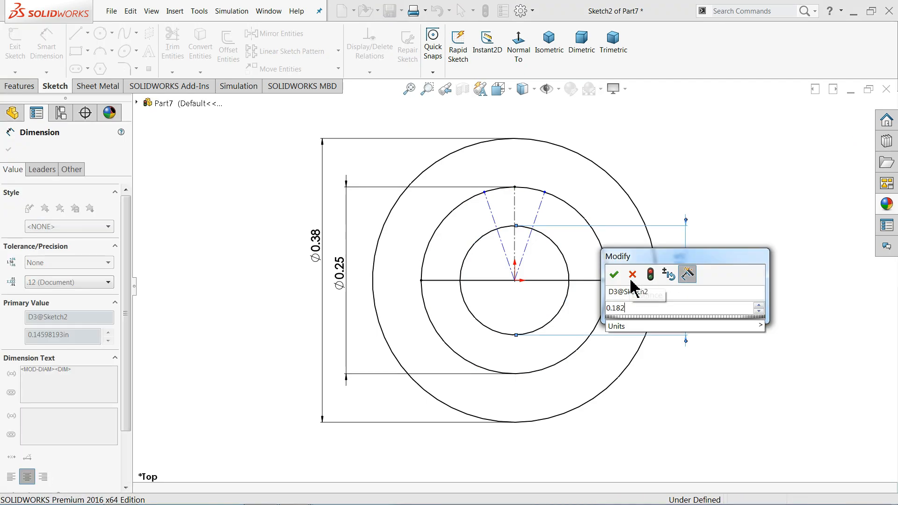
{"action": "left_click", "coordinate": [613, 273]}
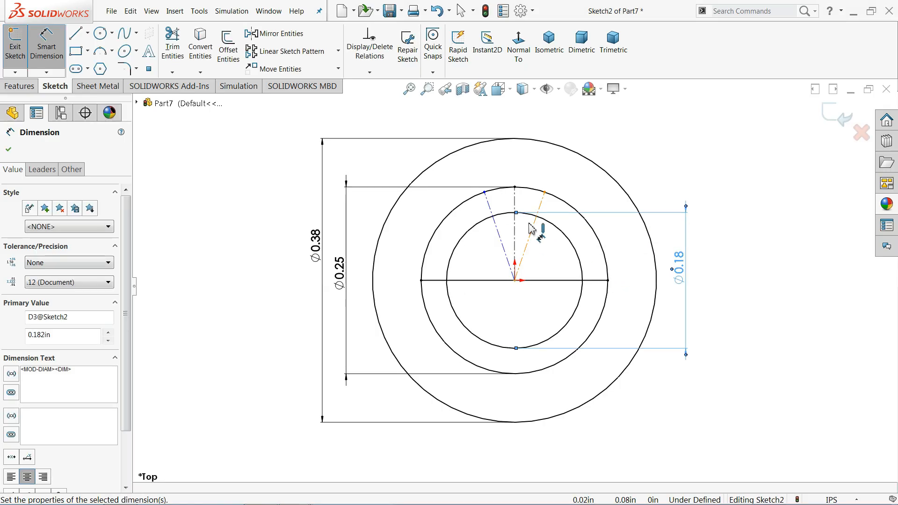
{"action": "scroll", "coordinate": [491, 206], "scroll_direction": "down", "scroll_amount": 1}
{"action": "left_click", "coordinate": [10, 149]}
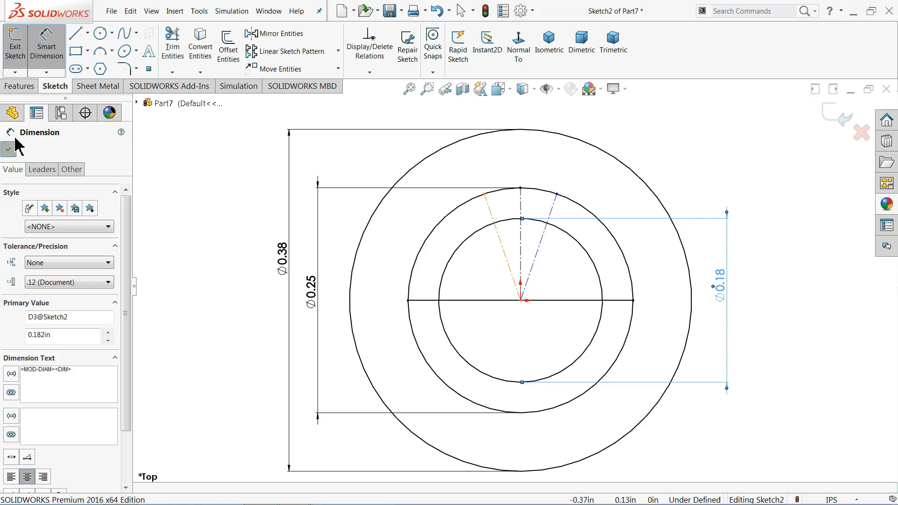
- Draw two short solid lines along the slanted centerlines, each running from the 0.25 in circle to the 0.182 in circle
{"action": "key", "text": "l"}
{"action": "scroll", "coordinate": [528, 203], "scroll_direction": "down", "scroll_amount": 1}
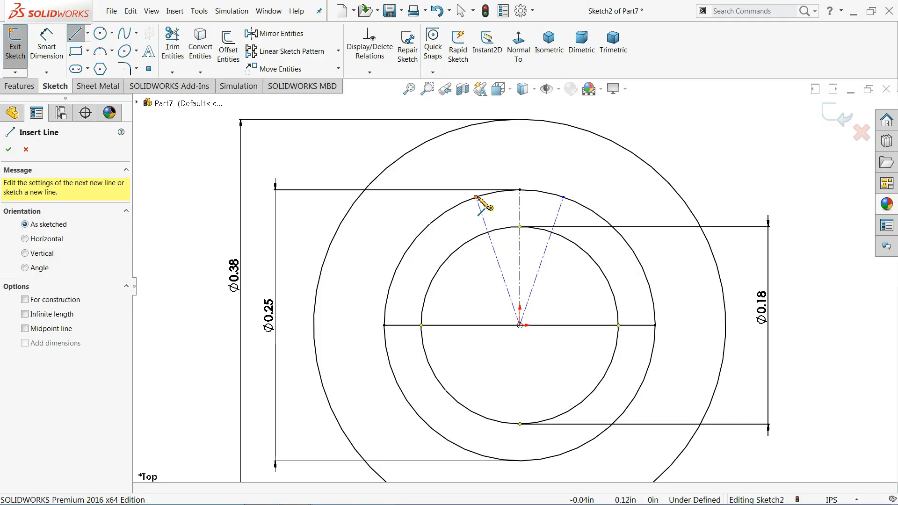
{"action": "left_click_drag", "start_coordinate": [475, 197], "coordinate": [487, 232]}
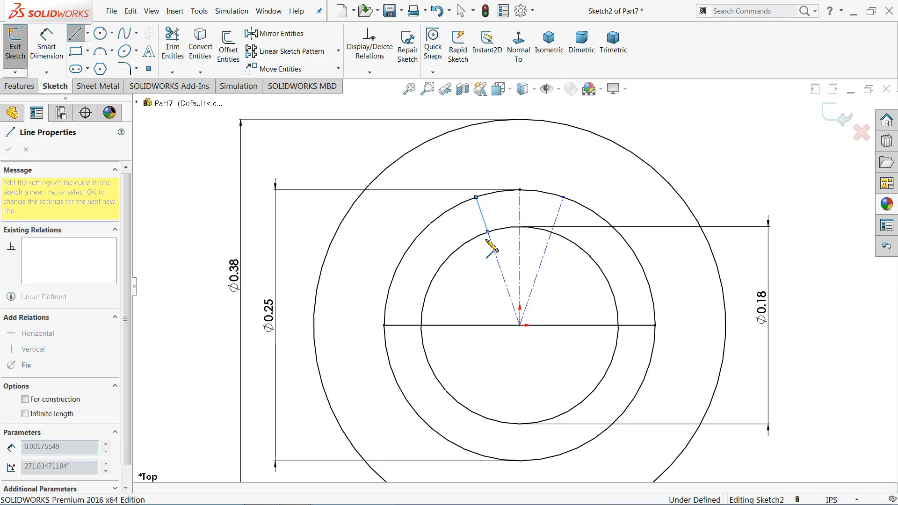
{"action": "key", "text": "Escape"}
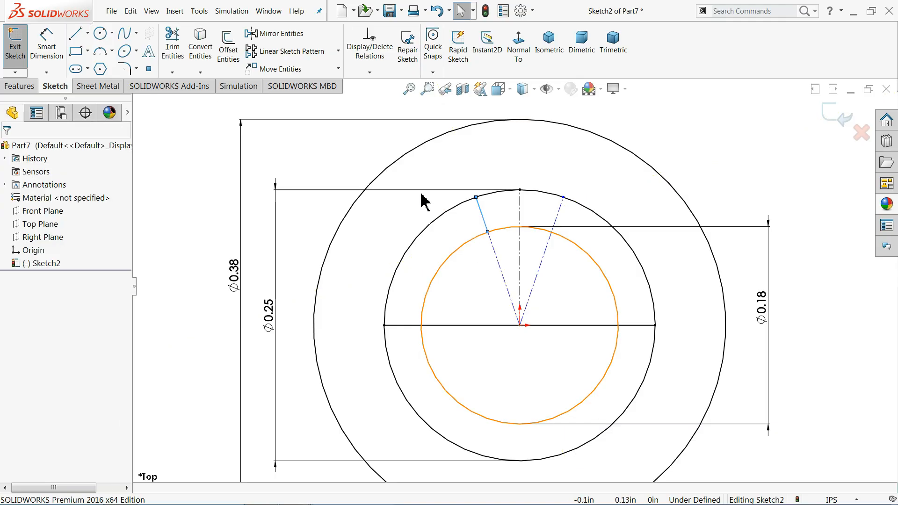
{"action": "left_click", "coordinate": [563, 198]}
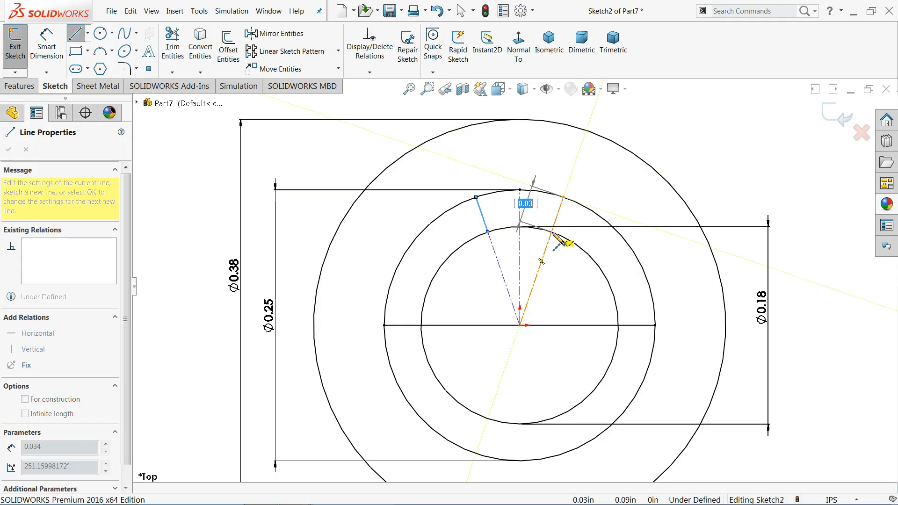
{"action": "double_click", "coordinate": [552, 232]}
{"action": "key", "text": "Escape"}
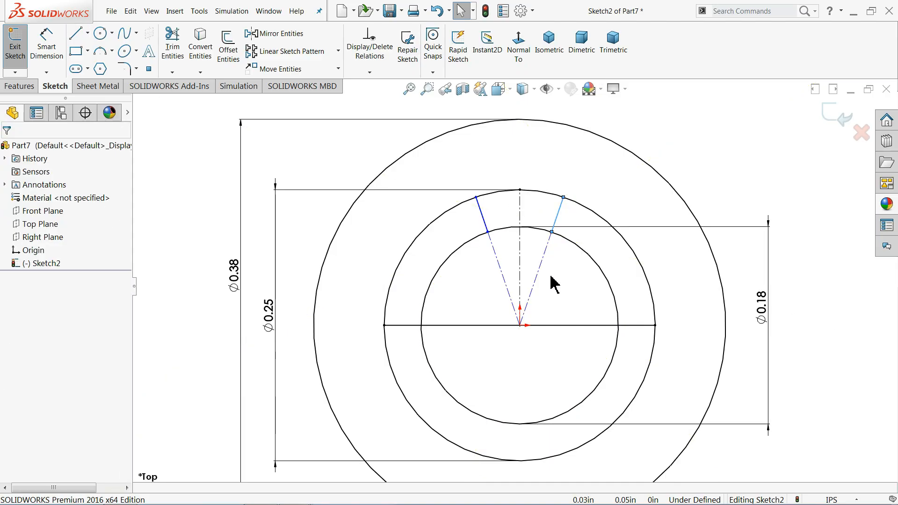
- Draw a slanted line about 0.1 in long from the lower left of the 0.182 in circle outward to the 0.38 in circle
{"action": "scroll", "coordinate": [551, 284], "scroll_direction": "up", "scroll_amount": 2}
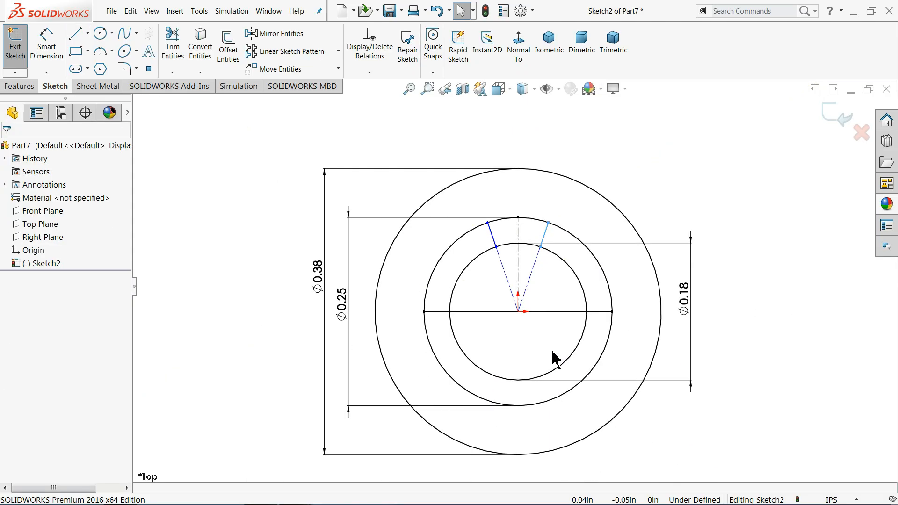
{"action": "scroll", "coordinate": [551, 365], "scroll_direction": "down", "scroll_amount": 1}
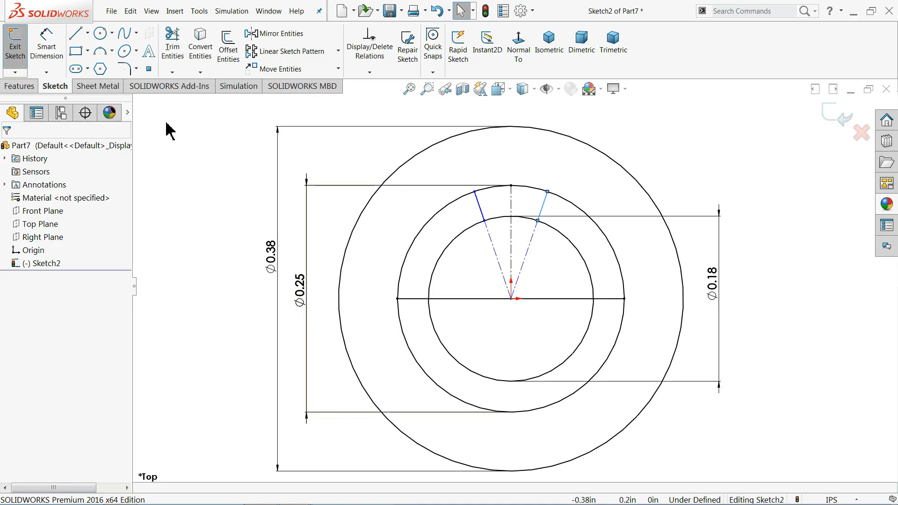
{"action": "left_click", "coordinate": [78, 36]}
{"action": "key", "text": "f"}
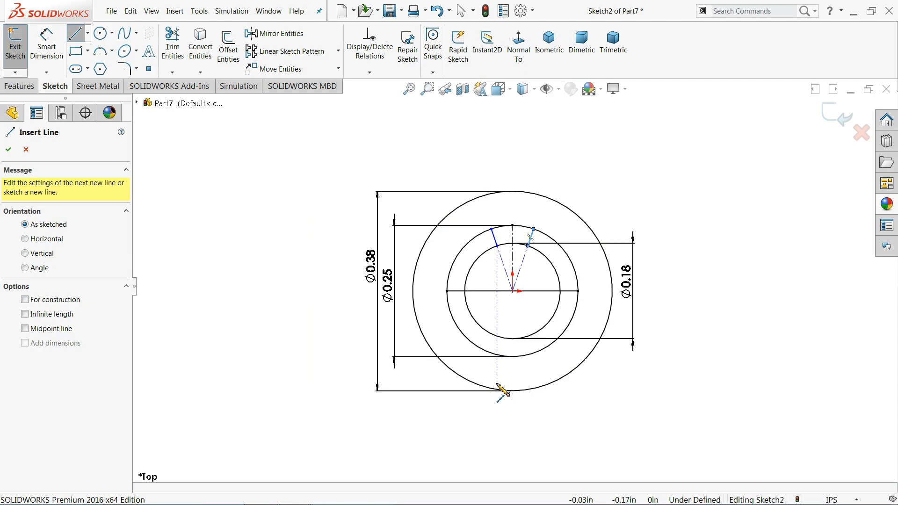
{"action": "scroll", "coordinate": [503, 392], "scroll_direction": "down", "scroll_amount": 2}
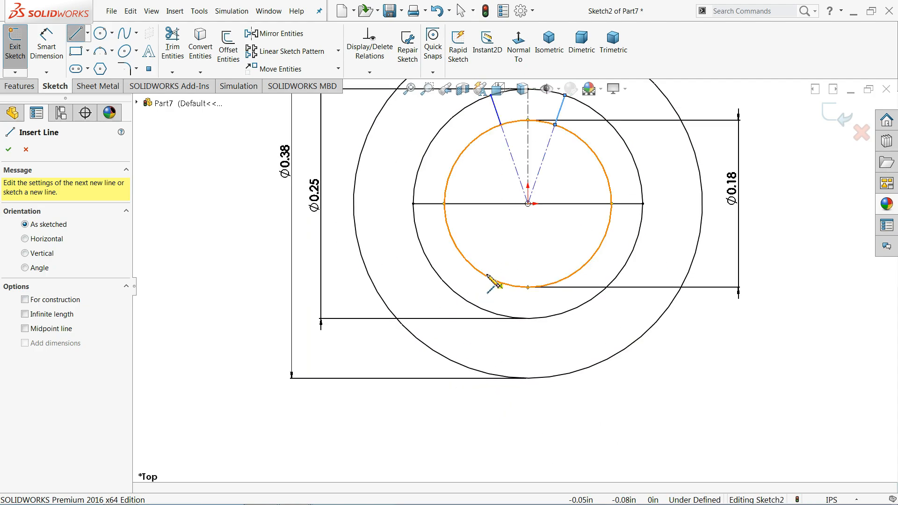
{"action": "left_click", "coordinate": [483, 275]}
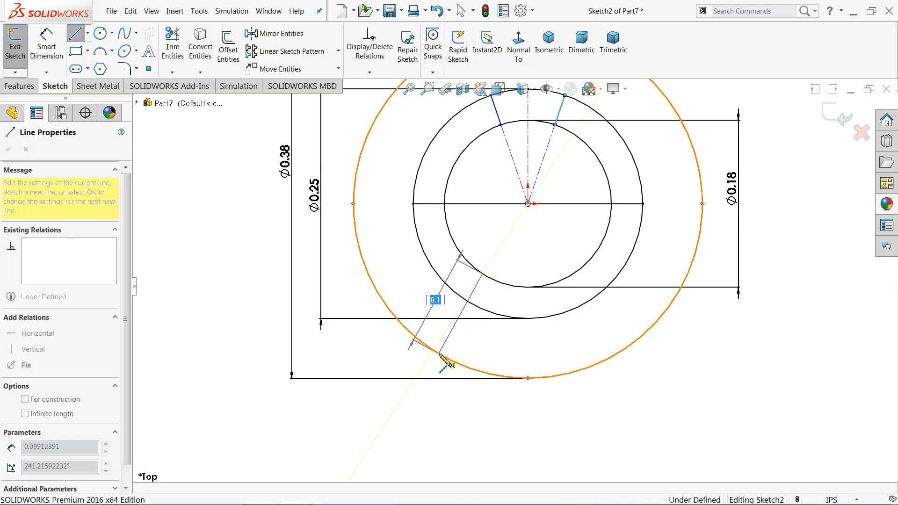
{"action": "right_click", "coordinate": [435, 346]}
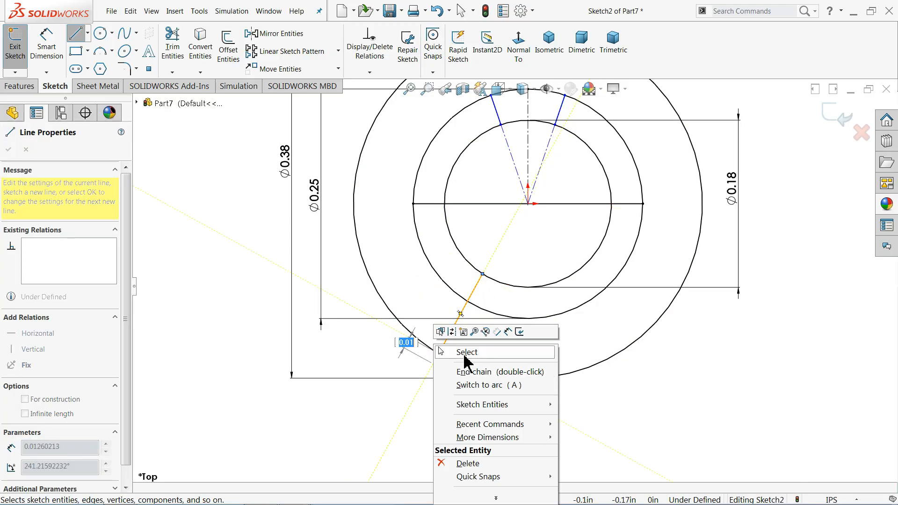
{"action": "left_click", "coordinate": [465, 354]}
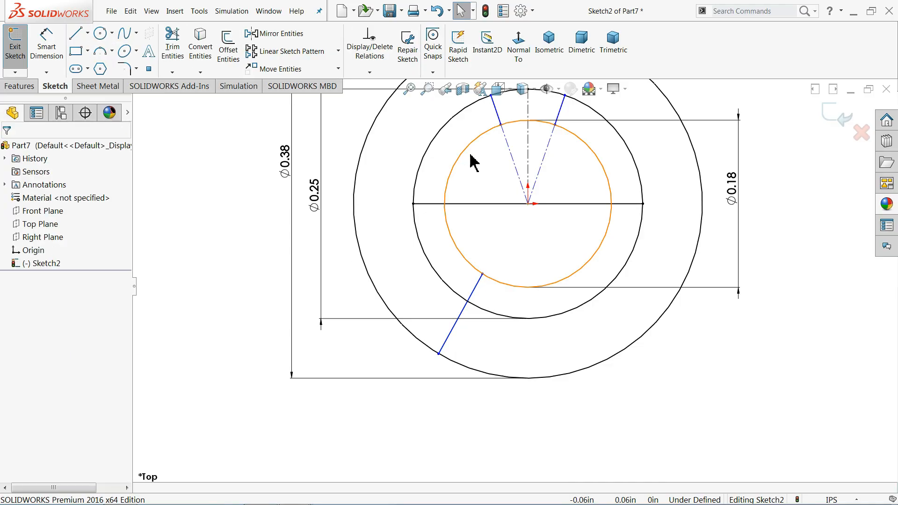
- Mirror the lower slanted line about the vertical centerline, keeping the original as a copy
{"action": "left_click", "coordinate": [276, 33]}
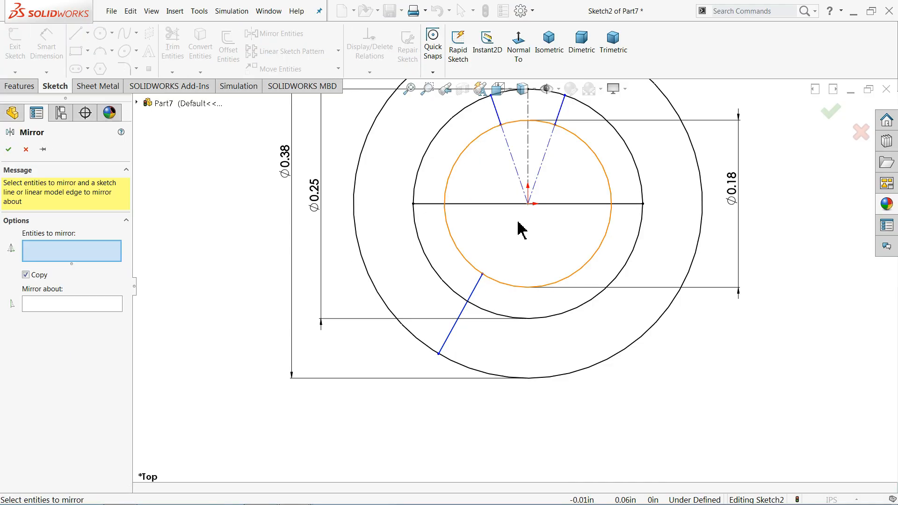
{"action": "left_click", "coordinate": [470, 298]}
{"action": "left_click", "coordinate": [102, 303]}
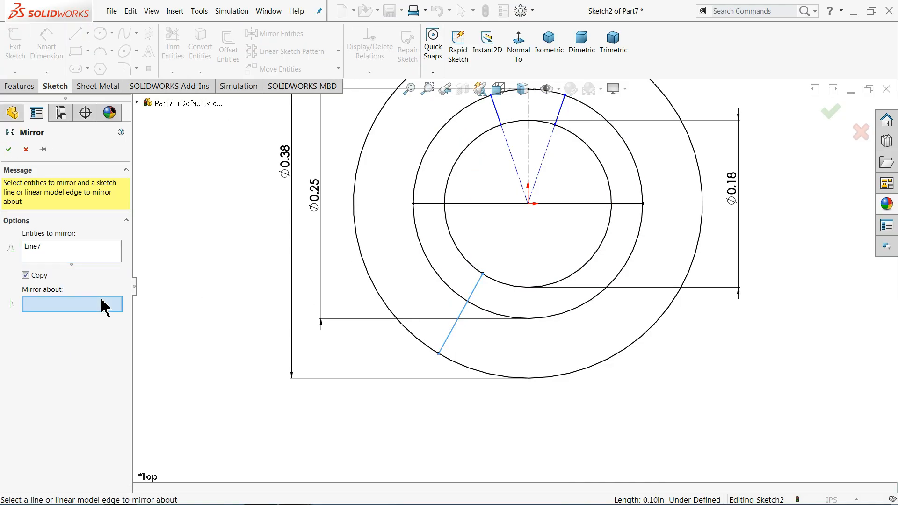
{"action": "left_click", "coordinate": [527, 142]}
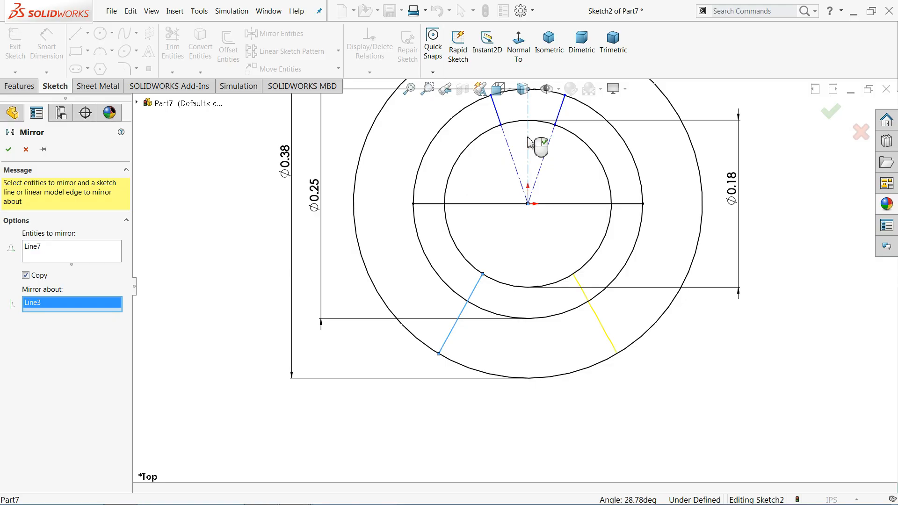
{"action": "left_click", "coordinate": [9, 150]}
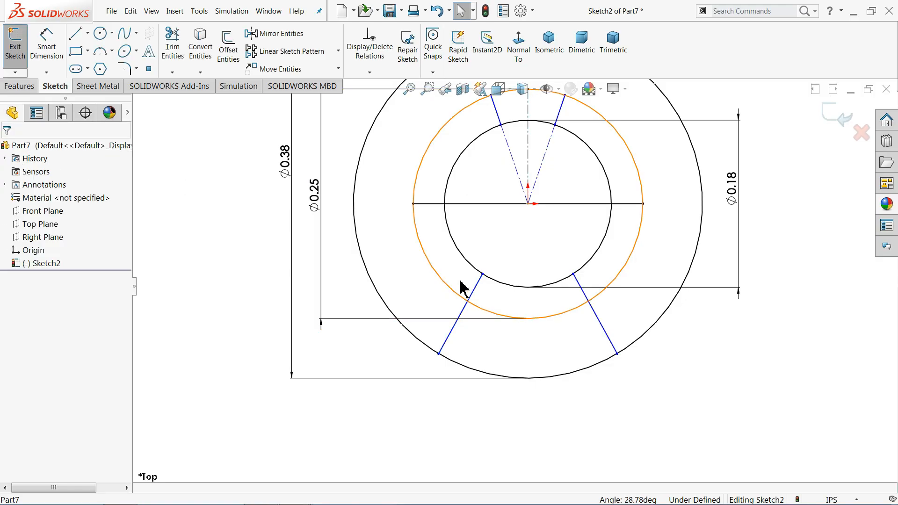
- Add a horizontal relation between the inner endpoints of the two lower slanted lines
{"action": "left_click", "coordinate": [482, 273]}
{"action": "left_click", "coordinate": [573, 273], "text": "ctrl"}
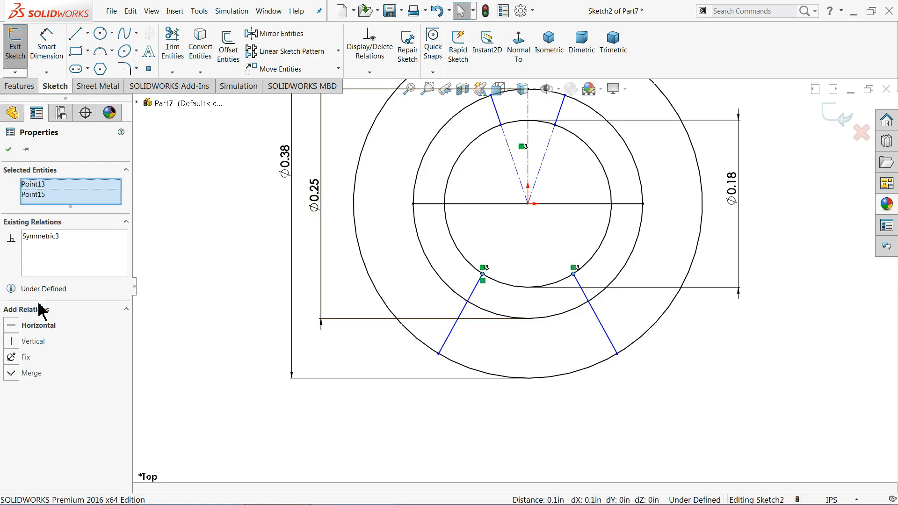
{"action": "left_click", "coordinate": [24, 326]}
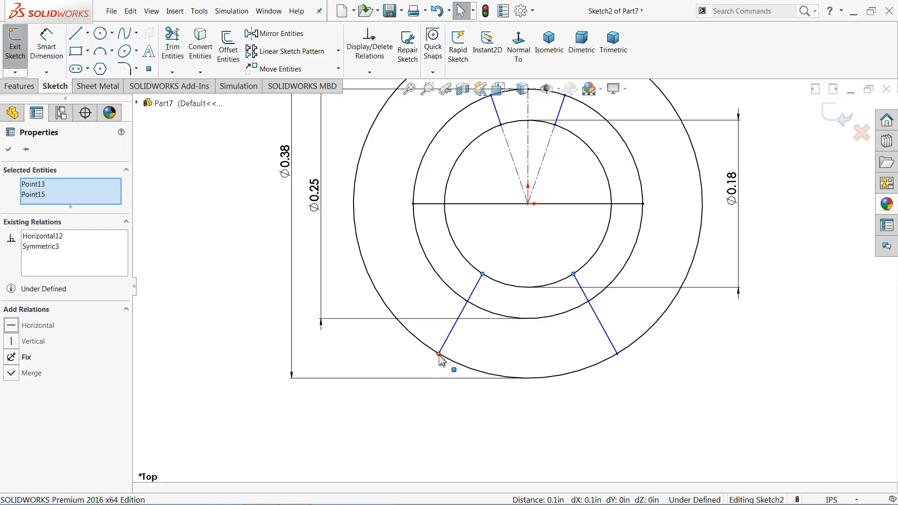
{"action": "left_click", "coordinate": [616, 353]}
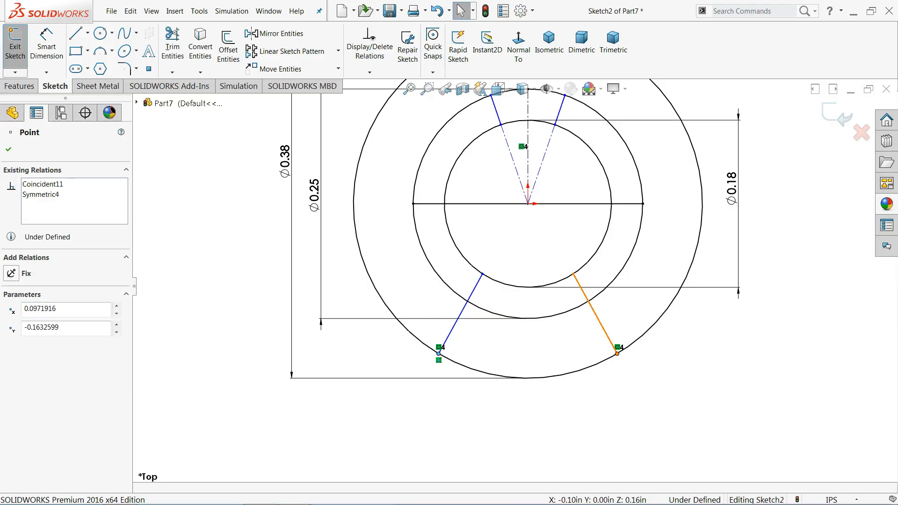
{"action": "left_click", "coordinate": [618, 354], "text": "ctrl"}
{"action": "left_click", "coordinate": [536, 344]}
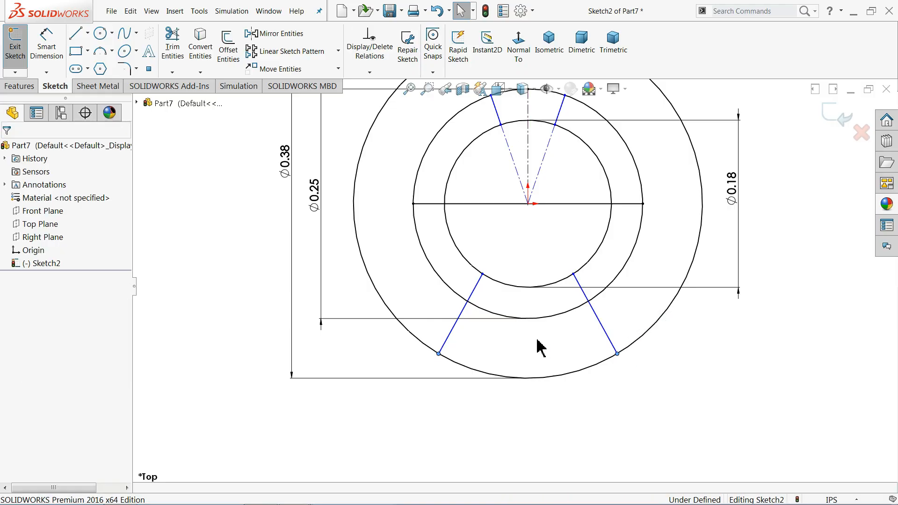
- Power-trim the circles' arcs between the lower slanted lines, the lower 0.25 in arcs, the line inside the 0.182 in circle and its upper side arcs
{"action": "left_click", "coordinate": [178, 57]}
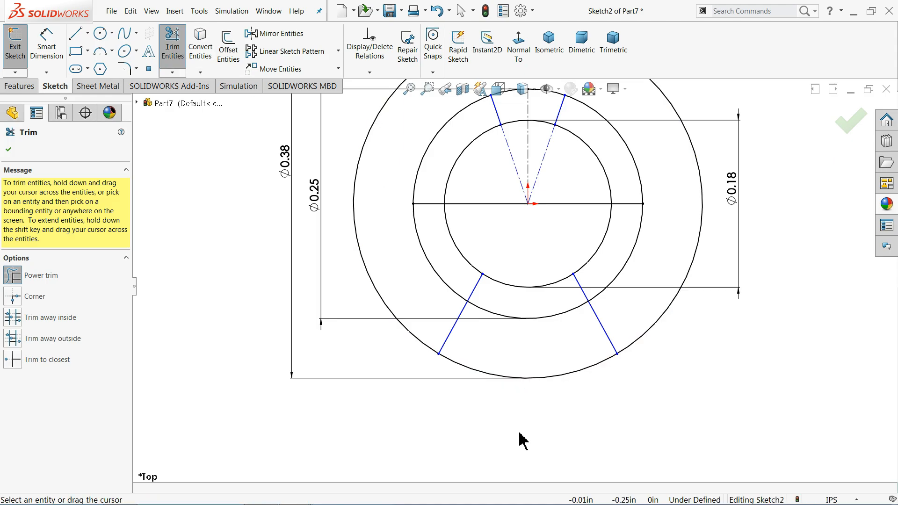
{"action": "left_click_drag", "start_coordinate": [527, 416], "coordinate": [534, 323]}
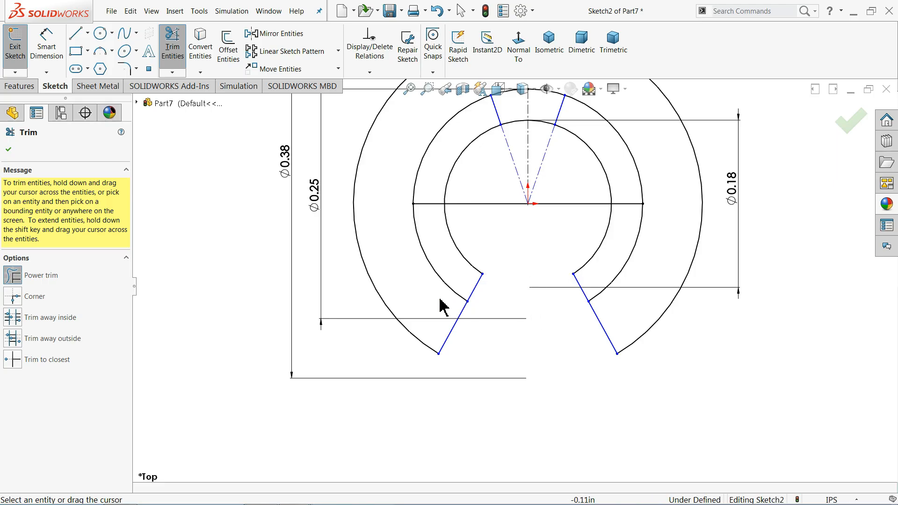
{"action": "left_click_drag", "start_coordinate": [435, 272], "coordinate": [441, 271]}
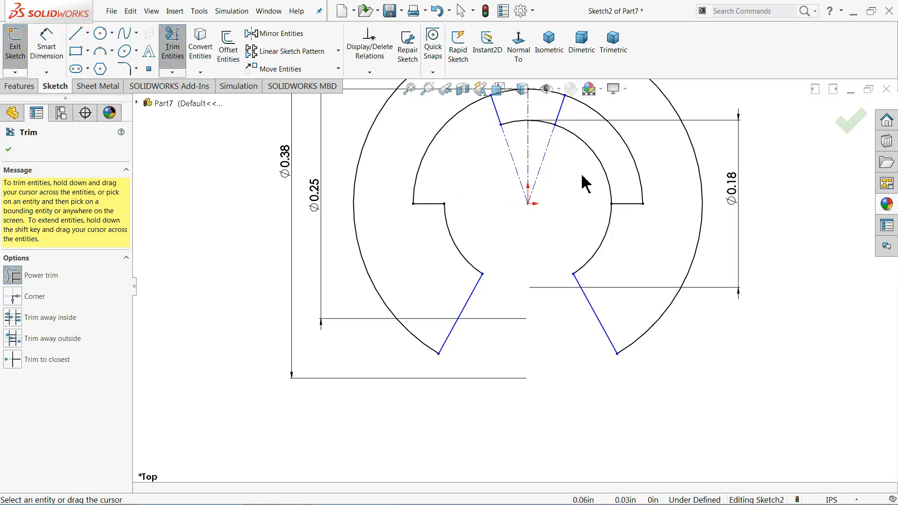
{"action": "key", "text": "z"}
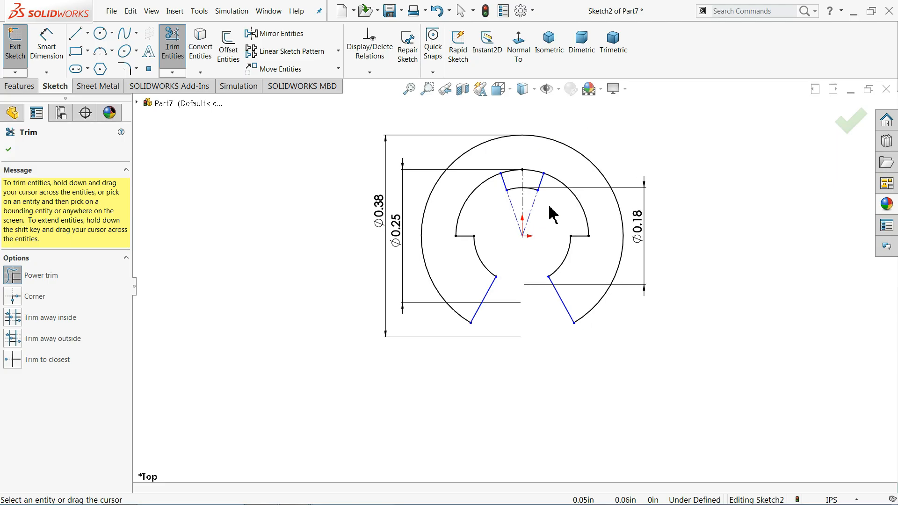
- Trim away the 0.25 in arc between the two short upper lines and finish trimming
{"action": "scroll", "coordinate": [552, 191], "scroll_direction": "down", "scroll_amount": 3}
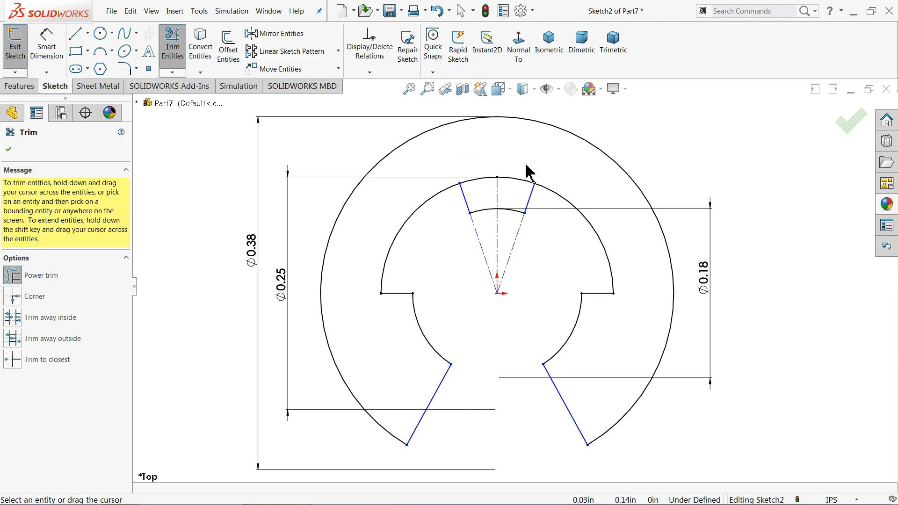
{"action": "scroll", "coordinate": [526, 171], "scroll_direction": "down", "scroll_amount": 1}
{"action": "left_click_drag", "start_coordinate": [523, 173], "coordinate": [517, 197]}
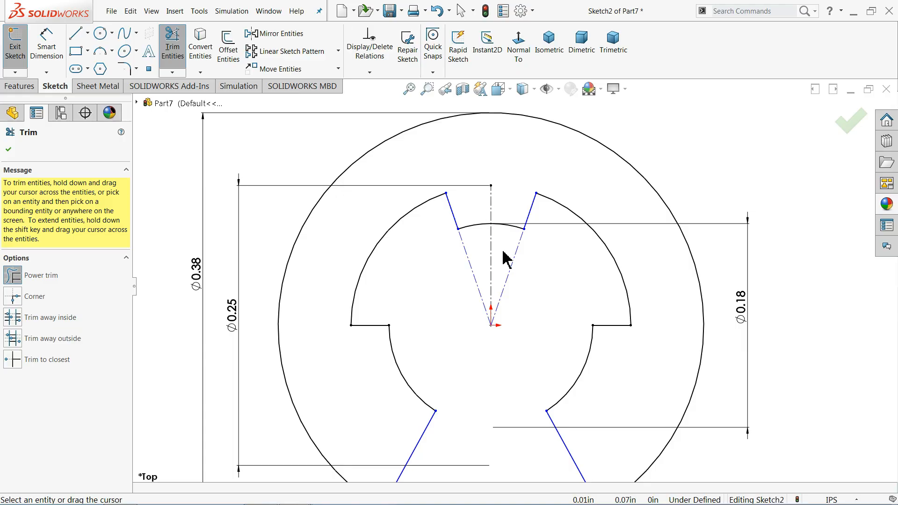
{"action": "scroll", "coordinate": [520, 296], "scroll_direction": "up", "scroll_amount": 3}
{"action": "scroll", "coordinate": [519, 299], "scroll_direction": "down", "scroll_amount": 1}
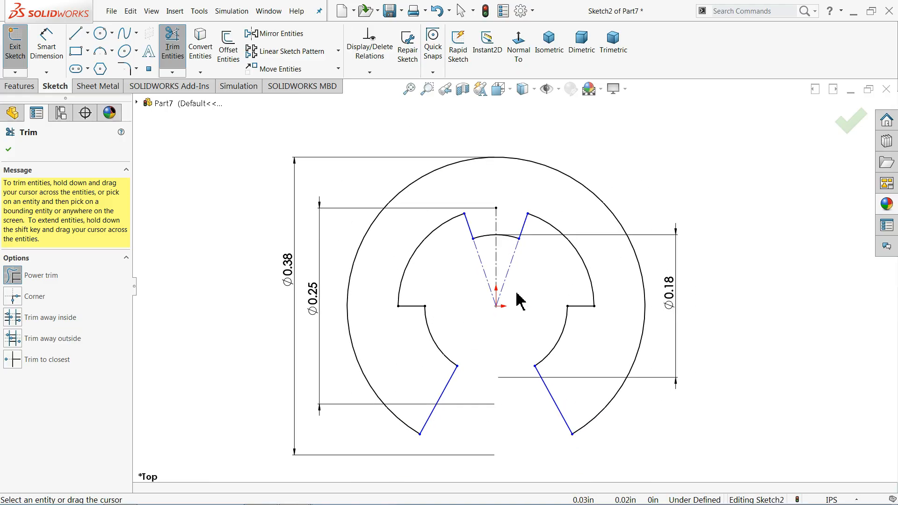
{"action": "left_click", "coordinate": [9, 149]}
- Dimension the distance between the outer endpoints of the two lower slanted lines to 0.15 in
{"action": "left_click", "coordinate": [45, 56]}
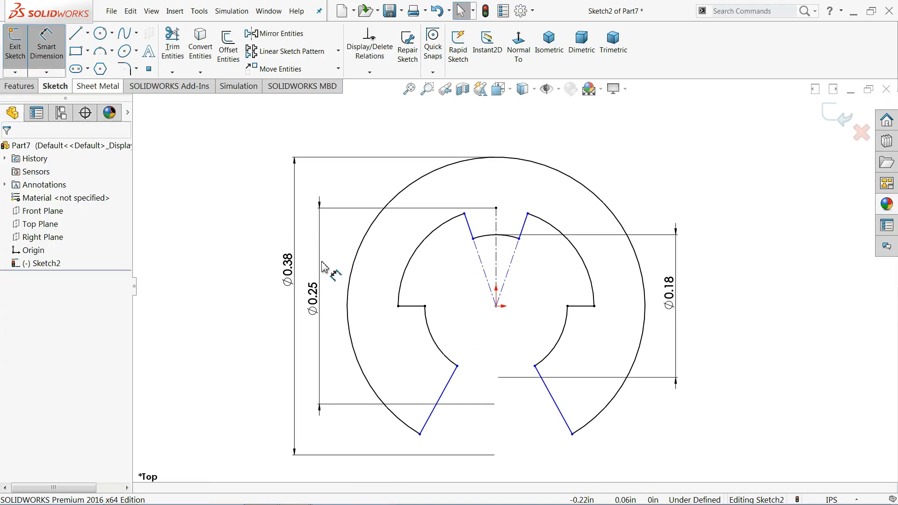
{"action": "left_click", "coordinate": [420, 435]}
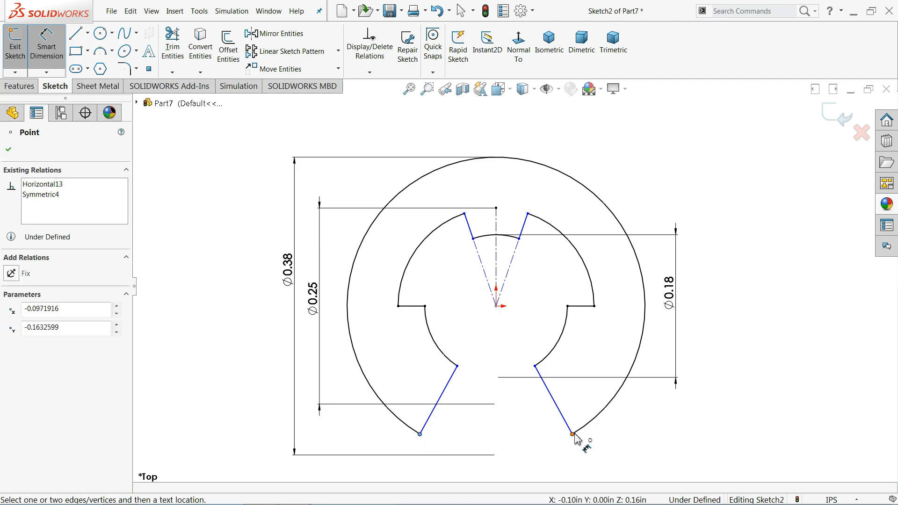
{"action": "left_click", "coordinate": [572, 434]}
{"action": "scroll", "coordinate": [530, 451], "scroll_direction": "up", "scroll_amount": 1}
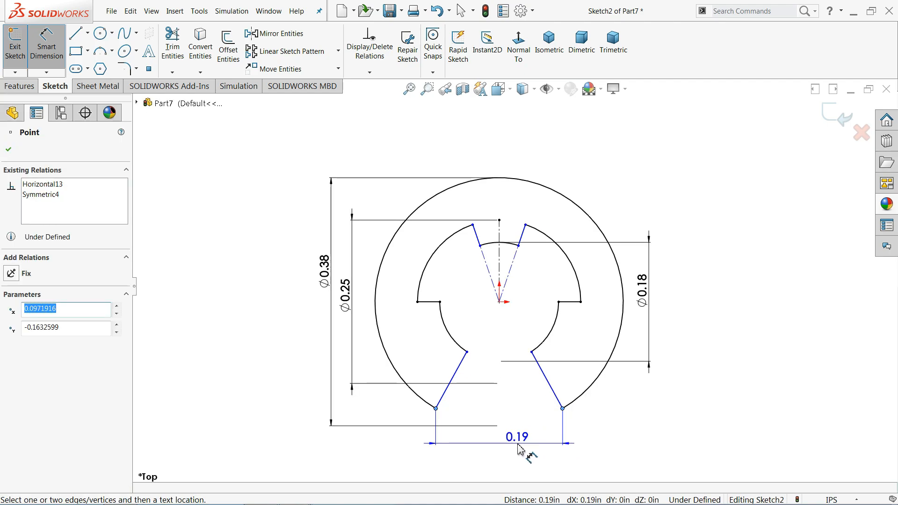
{"action": "left_click", "coordinate": [519, 449]}
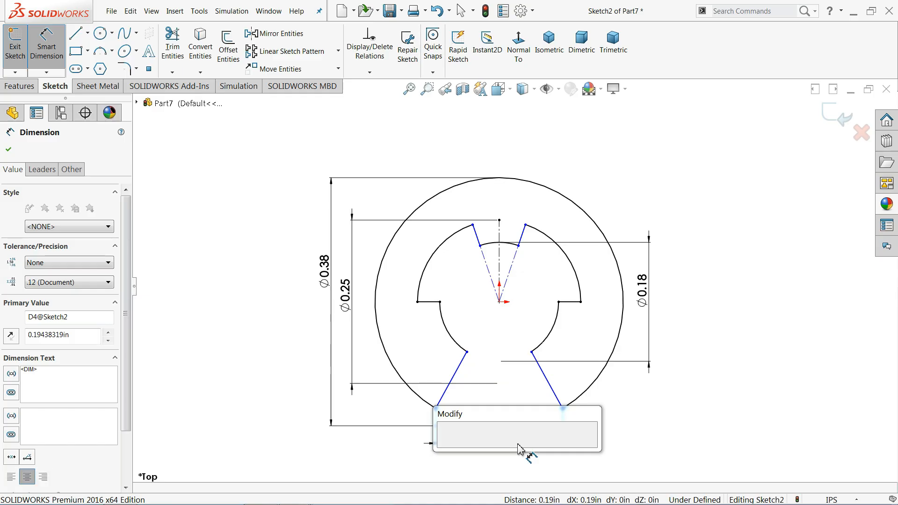
{"action": "type", "text": "0.1"}
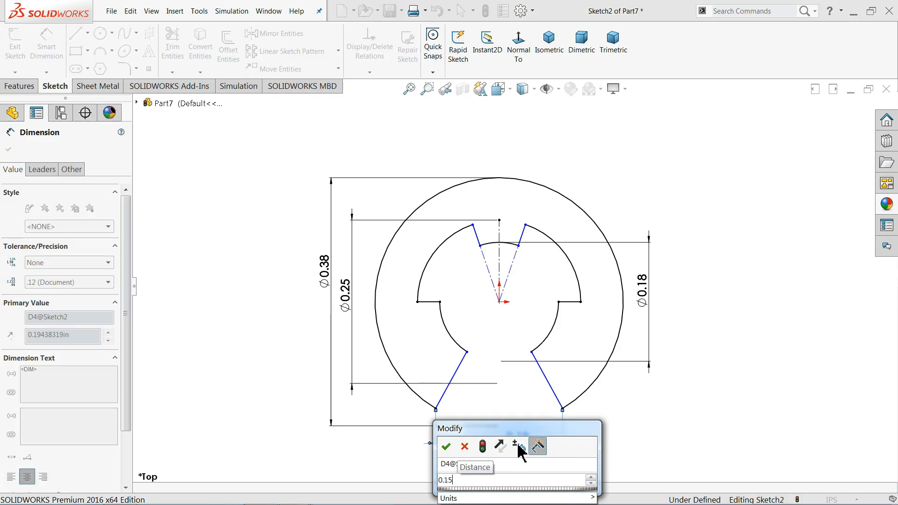
{"action": "type", "text": "5"}
{"action": "key", "text": "Return"}
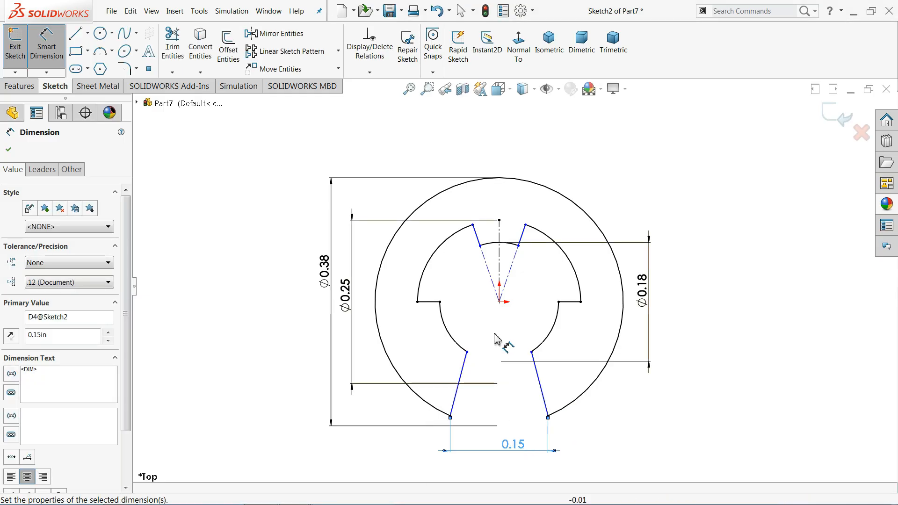
- Dimension the distance between the inner endpoints of the two lower slanted lines to 0.12 in
{"action": "left_click", "coordinate": [531, 351]}
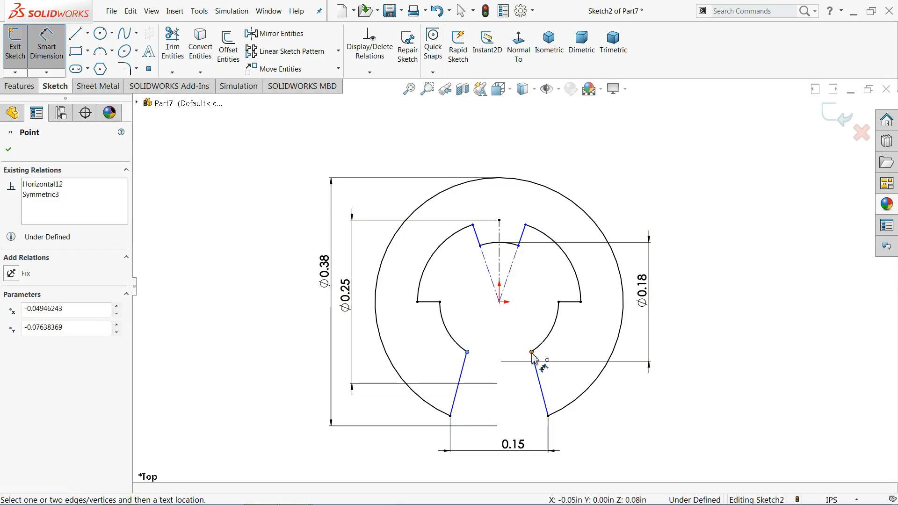
{"action": "left_click", "coordinate": [532, 351]}
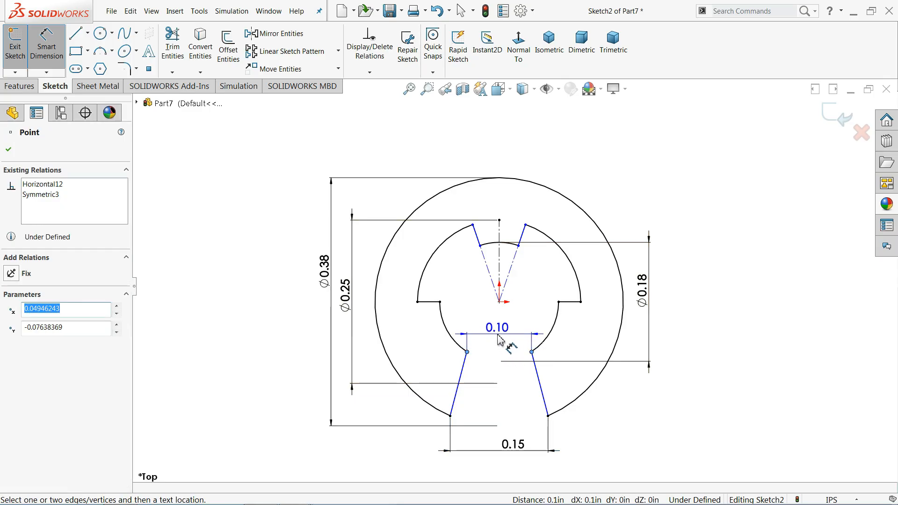
{"action": "left_click", "coordinate": [498, 340]}
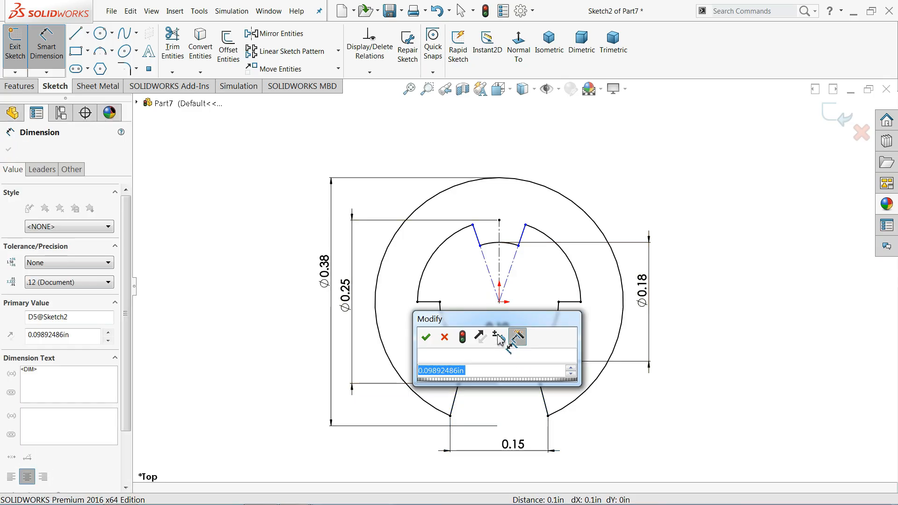
{"action": "type", "text": "0.1"}
{"action": "key", "text": "Return"}
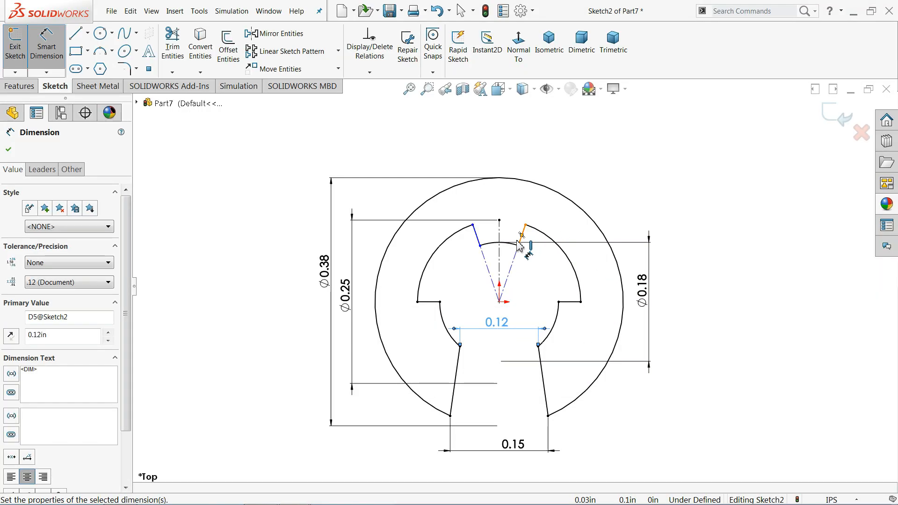
- Dimension the distance between the outer endpoints of the two short upper lines to 0.06 in and finish dimensioning
{"action": "left_click", "coordinate": [473, 225]}
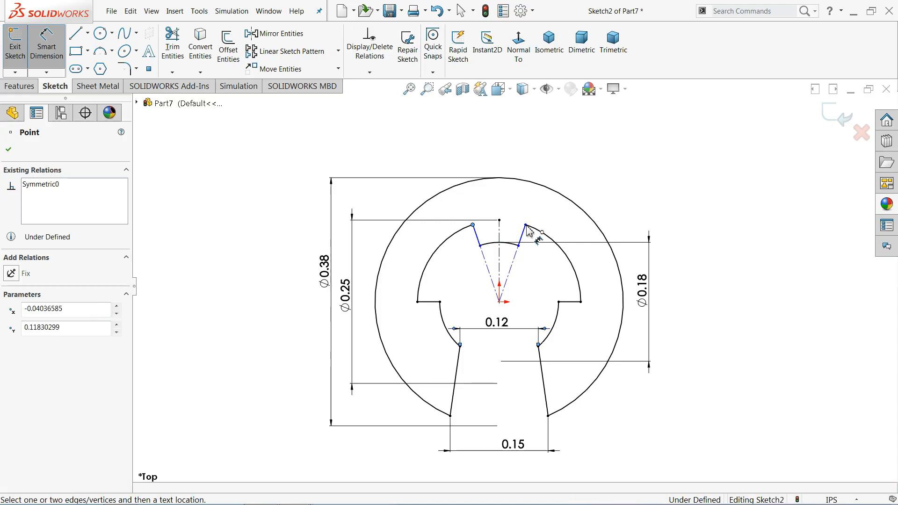
{"action": "left_click", "coordinate": [526, 226]}
{"action": "left_click", "coordinate": [491, 158]}
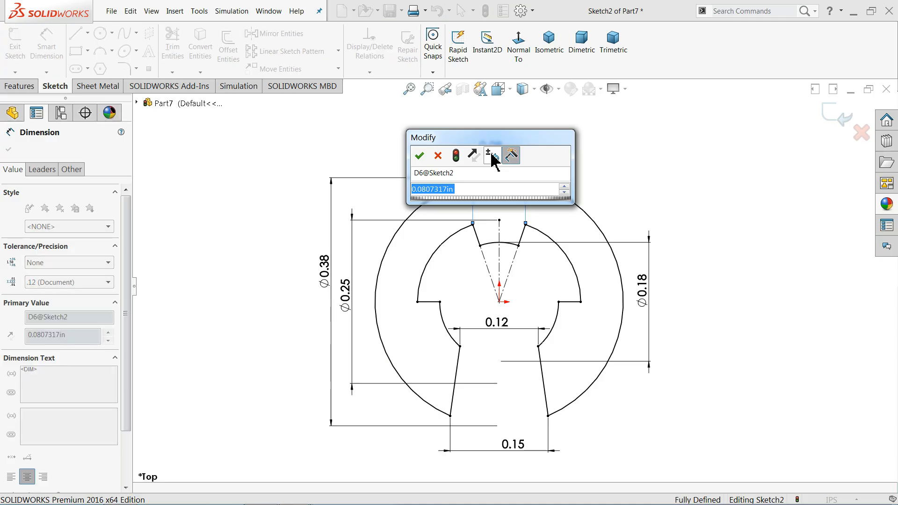
{"action": "type", "text": "0.0"}
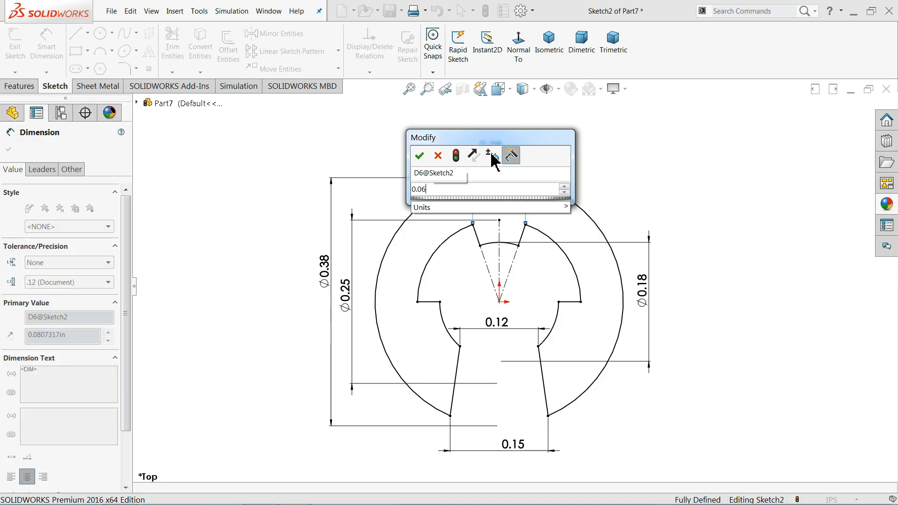
{"action": "type", "text": "6"}
{"action": "key", "text": "Return"}
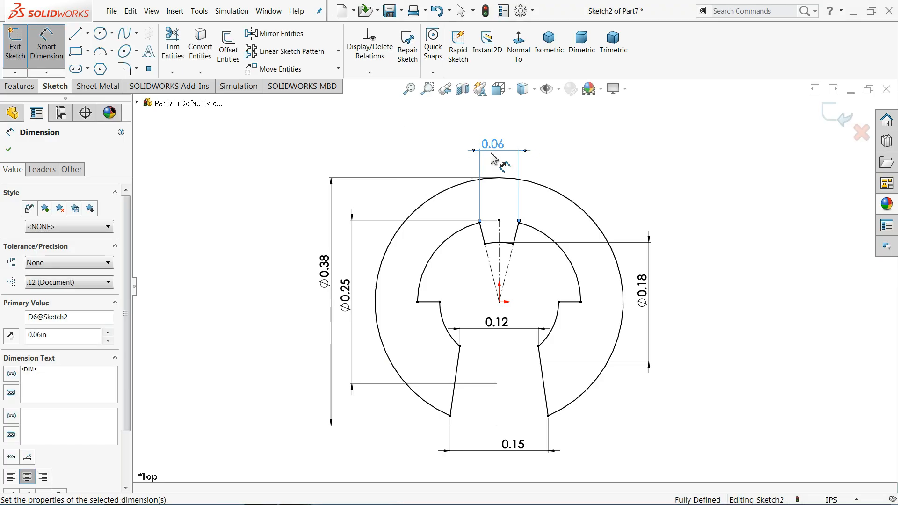
{"action": "key", "text": "f"}
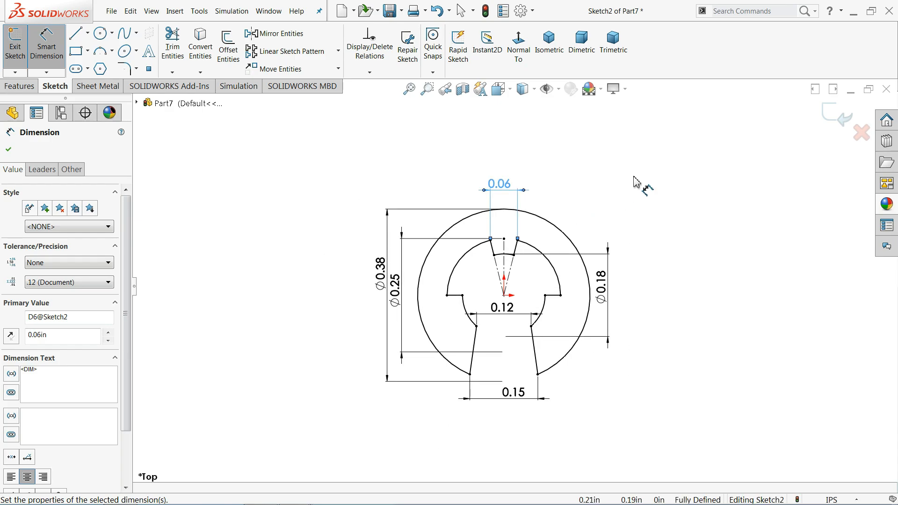
{"action": "key", "text": "Escape"}
{"action": "scroll", "coordinate": [571, 304], "scroll_direction": "down", "scroll_amount": 2}
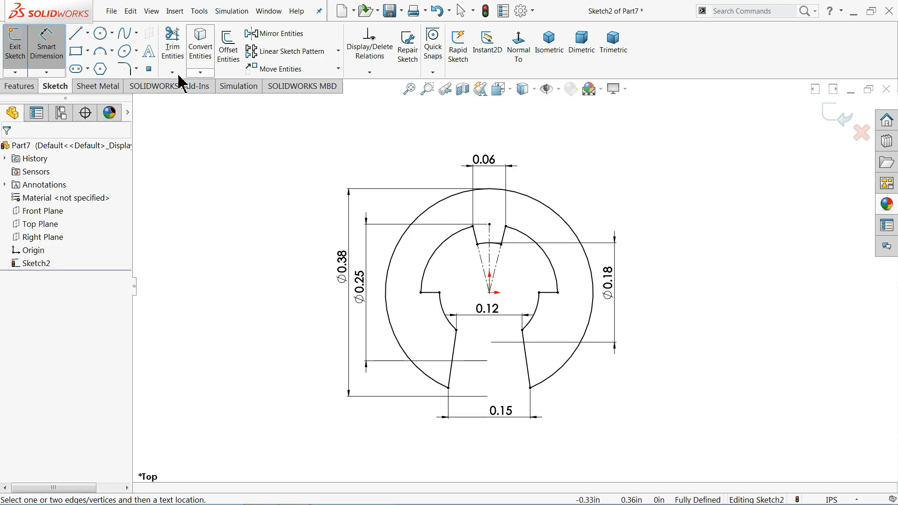
- Extrude the ring-shaped profile 0.025 in with the Mid Plane end condition
{"action": "left_click", "coordinate": [31, 87]}
{"action": "left_click", "coordinate": [25, 47]}
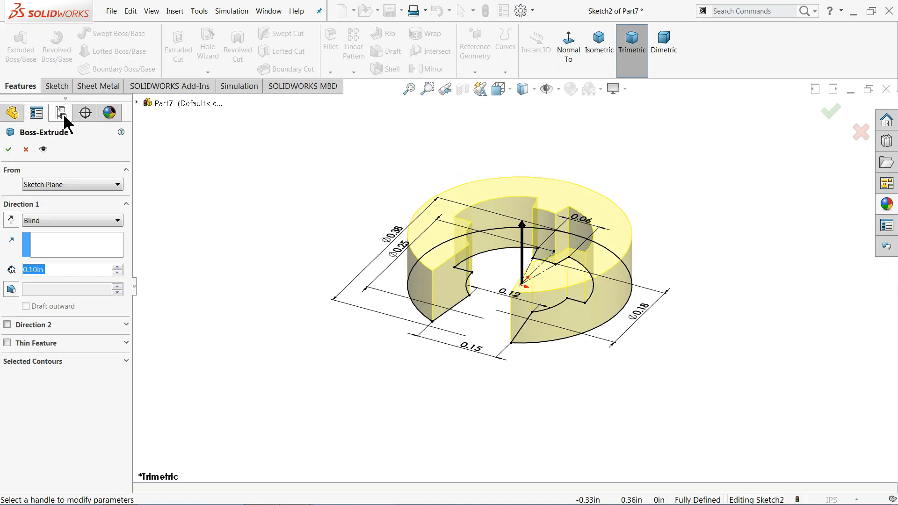
{"action": "type", "text": "0"}
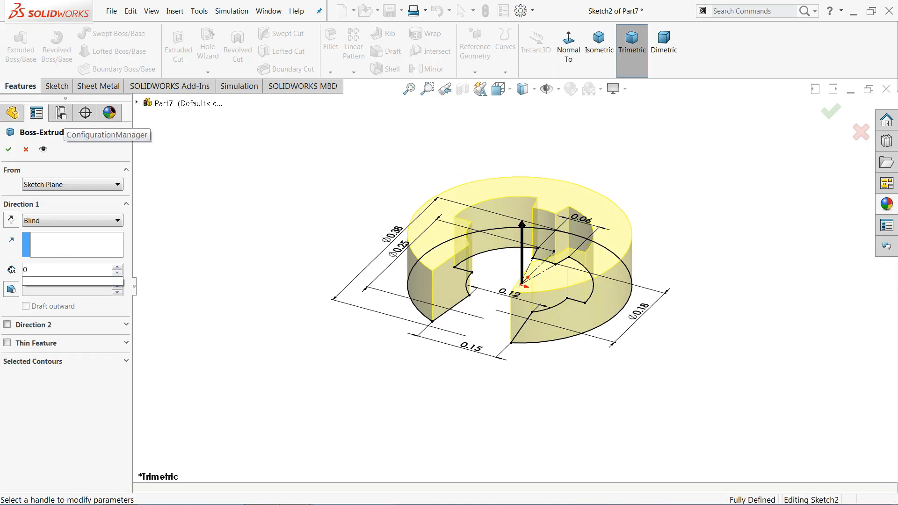
{"action": "type", "text": ".025"}
{"action": "key", "text": "Return"}
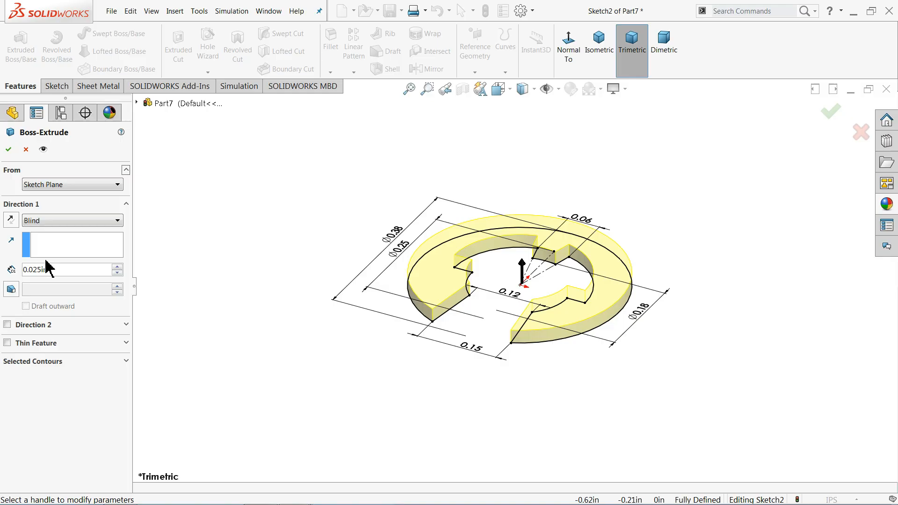
{"action": "left_click", "coordinate": [46, 221]}
{"action": "left_click", "coordinate": [35, 281]}
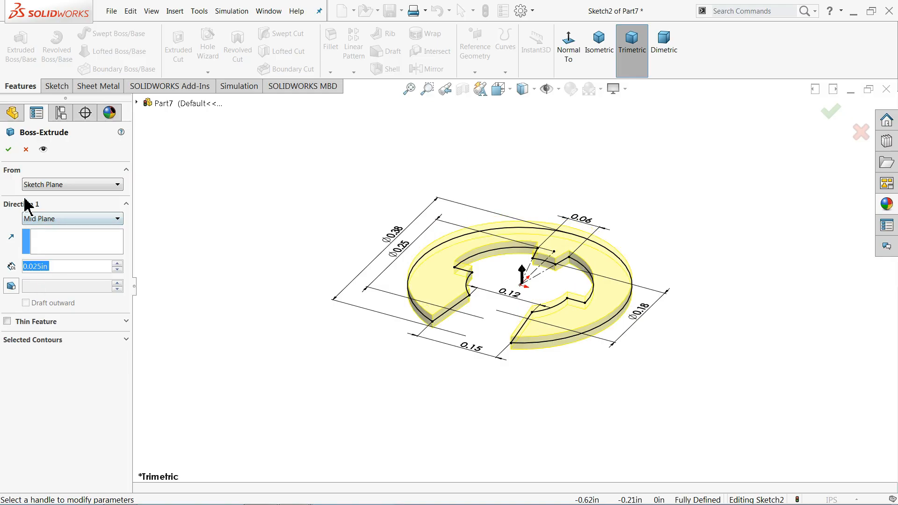
{"action": "left_click", "coordinate": [8, 150]}
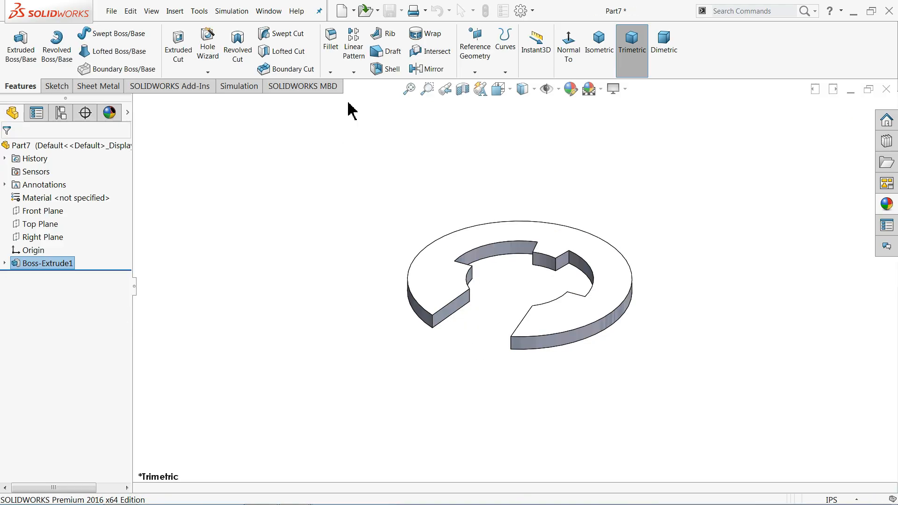
- Fillet the two outer vertical corner edges at the ring's opening with a 0.02 in symmetric radius
{"action": "left_click", "coordinate": [331, 75]}
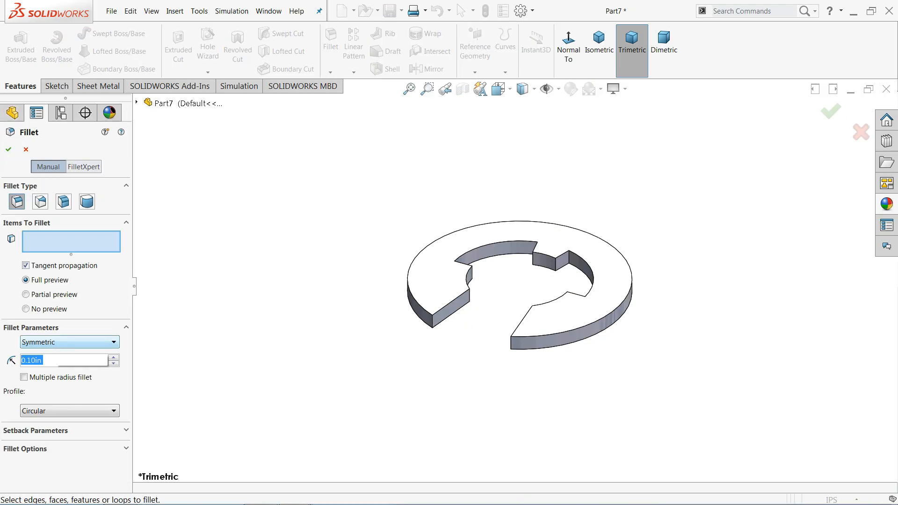
{"action": "type", "text": "0.02"}
{"action": "key", "text": "Return"}
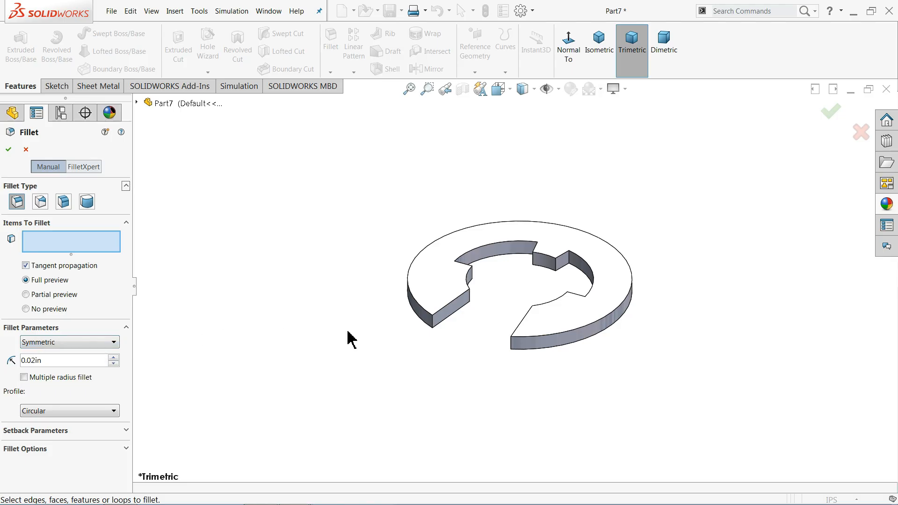
{"action": "left_click", "coordinate": [433, 322]}
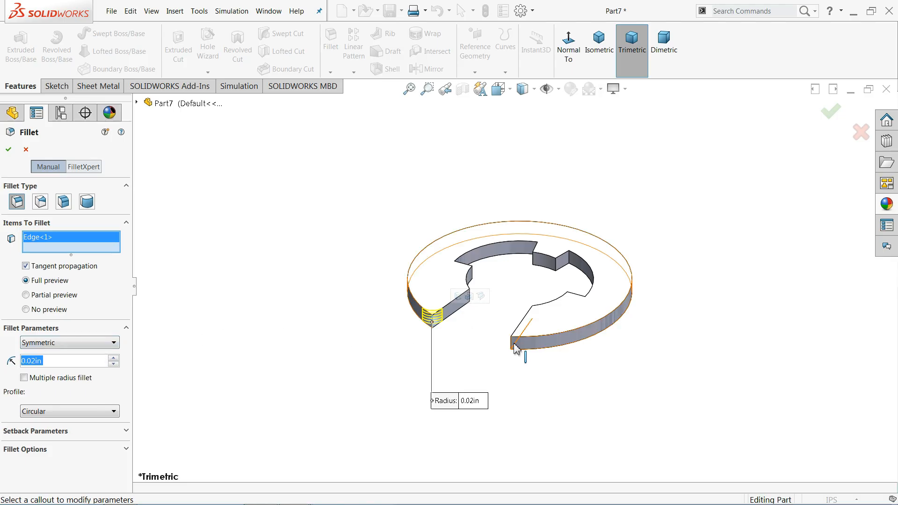
{"action": "left_click", "coordinate": [511, 346]}
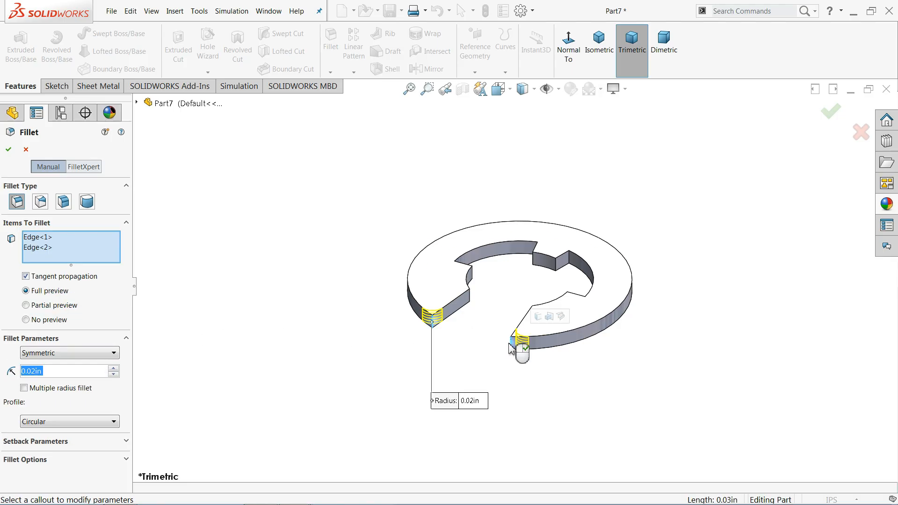
{"action": "left_click", "coordinate": [9, 150]}
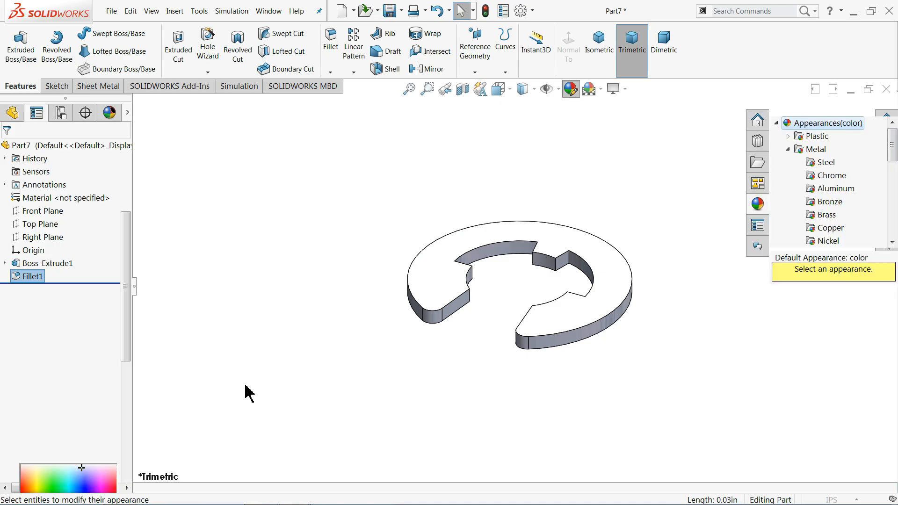
- Apply a gray color from the standard swatches to the whole ring-shaped part
{"action": "left_click", "coordinate": [92, 414]}
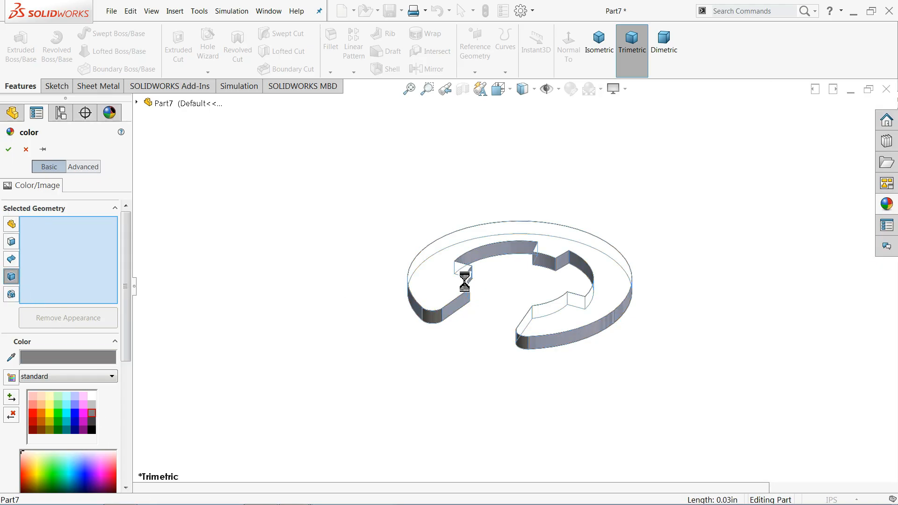
{"action": "left_click", "coordinate": [452, 287]}
{"action": "middle_click_drag", "start_coordinate": [348, 336], "coordinate": [301, 268]}
{"action": "left_click", "coordinate": [93, 421]}
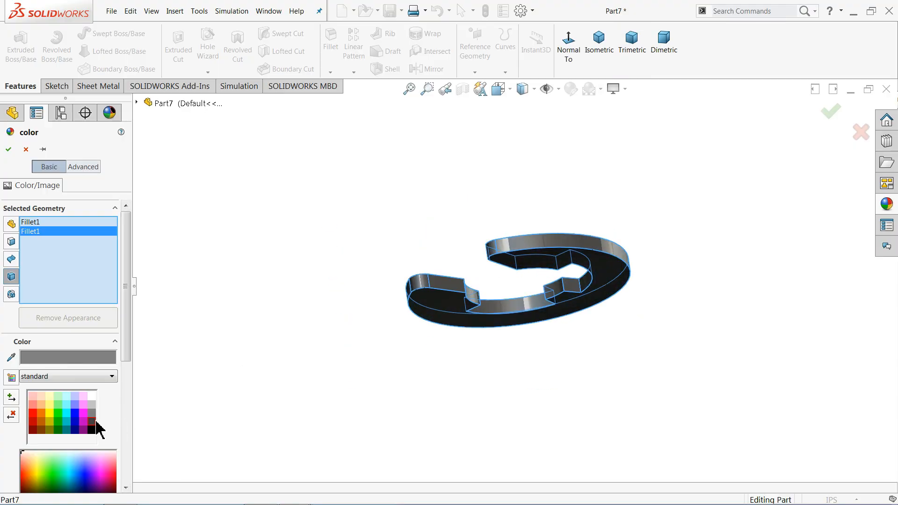
{"action": "left_click", "coordinate": [8, 150]}
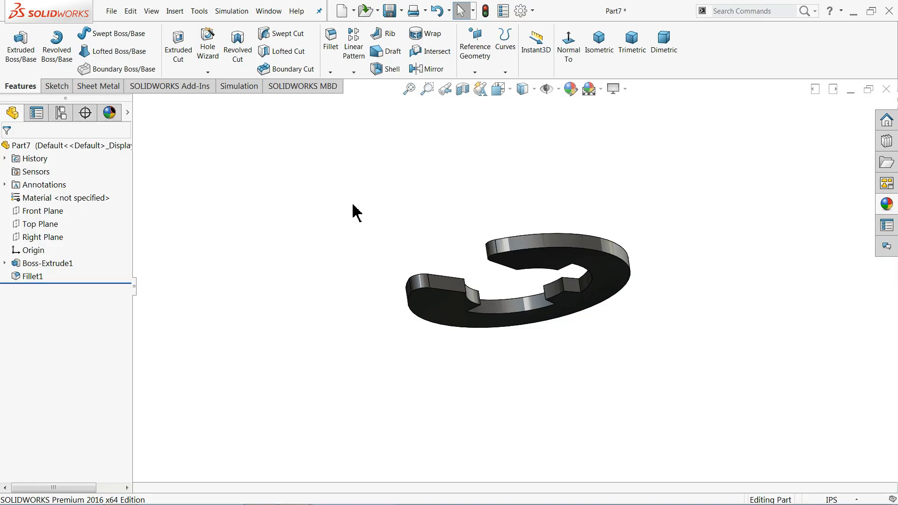
- Save the part as 6.circlip in the Swivel caster wheel folder
{"action": "middle_click_drag", "start_coordinate": [360, 219], "coordinate": [358, 317]}
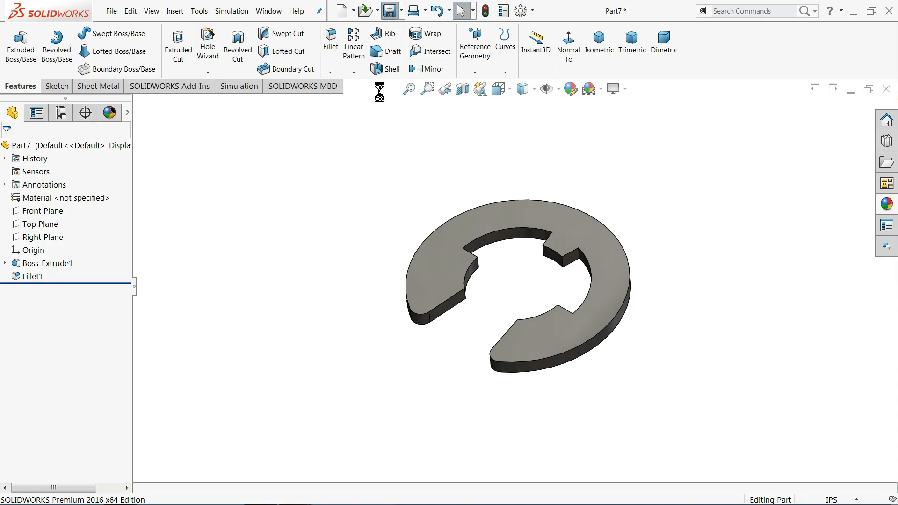
{"action": "key", "text": "ctrl+s"}
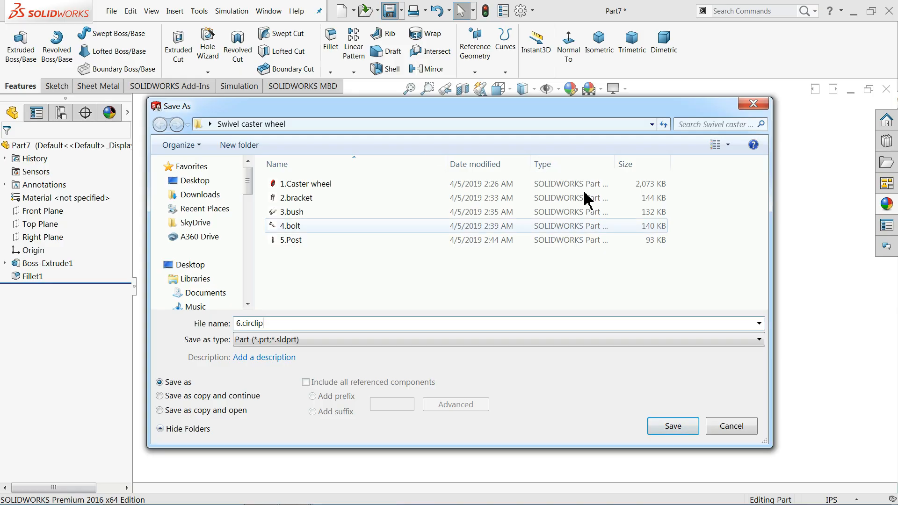
{"action": "left_click", "coordinate": [677, 427]}
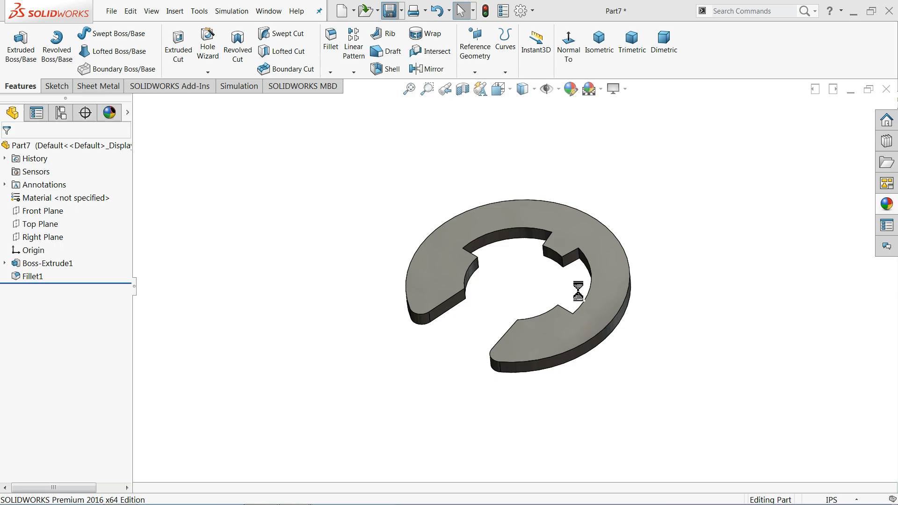
- Start a new assembly from the saved circlip part
{"action": "scroll", "coordinate": [578, 297], "scroll_direction": "down", "scroll_amount": 2}
{"action": "middle_click_drag", "start_coordinate": [567, 283], "coordinate": [527, 261]}
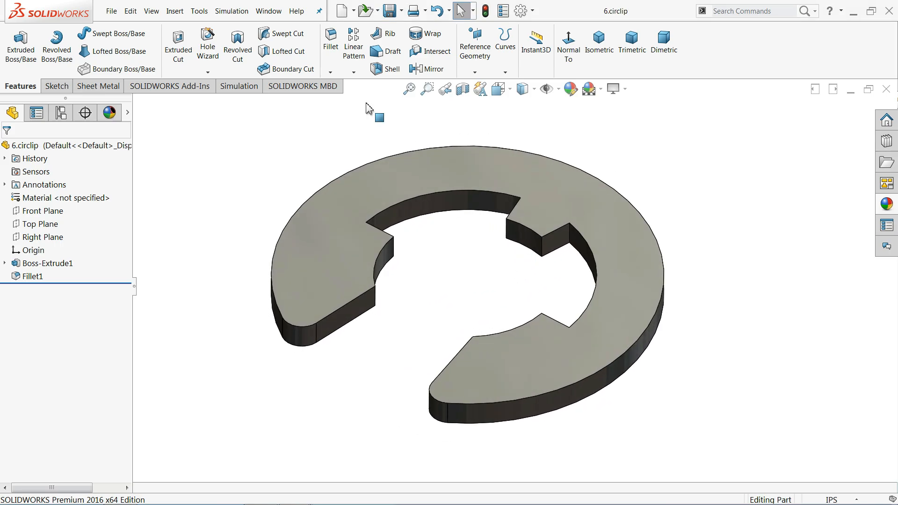
{"action": "left_click", "coordinate": [354, 12]}
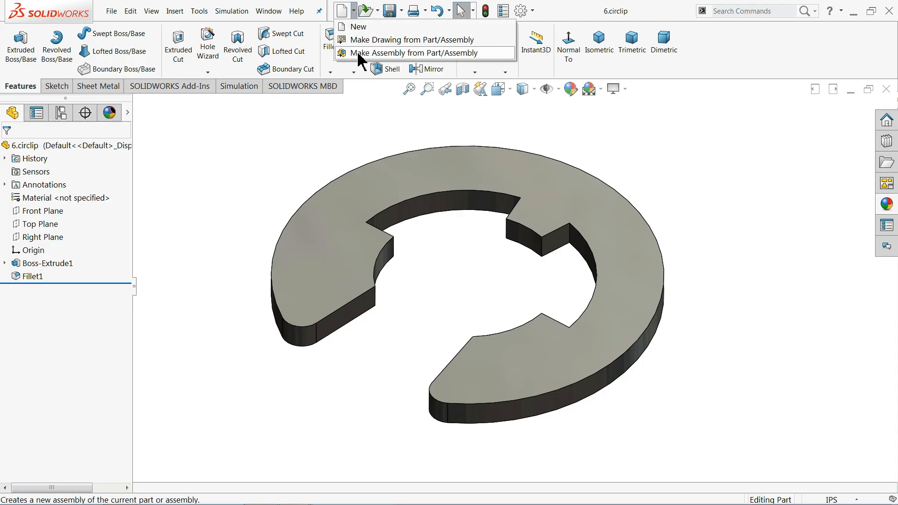
{"action": "left_click", "coordinate": [359, 54]}
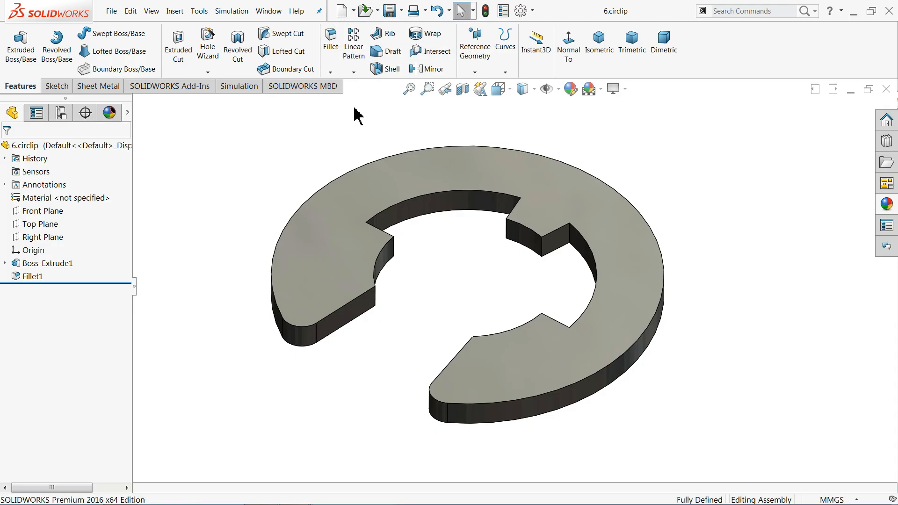
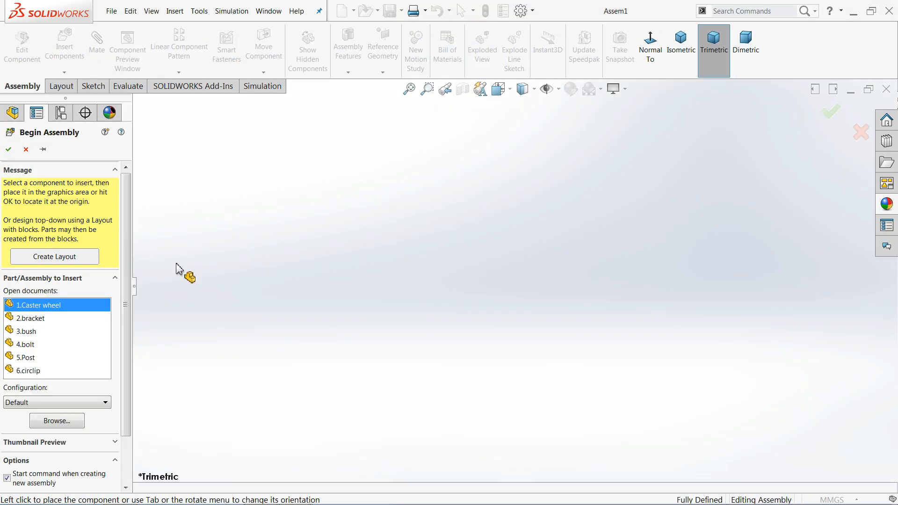
- Insert the 1.Caster wheel part as the assembly's first component
{"action": "left_click", "coordinate": [37, 305]}
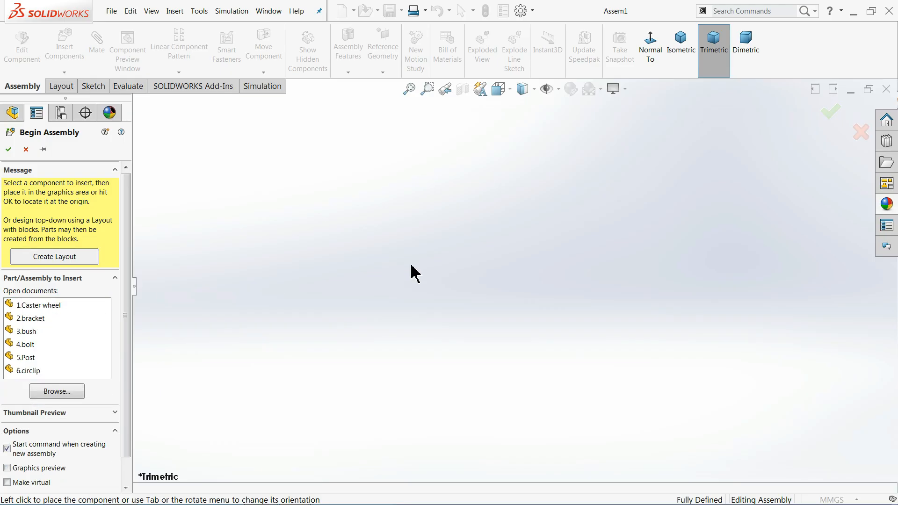
{"action": "left_click", "coordinate": [54, 305]}
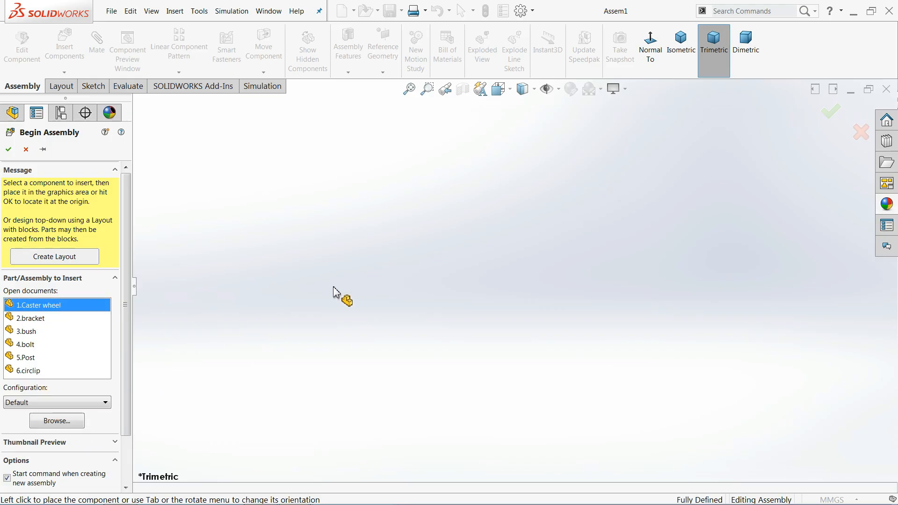
{"action": "left_click", "coordinate": [436, 277]}
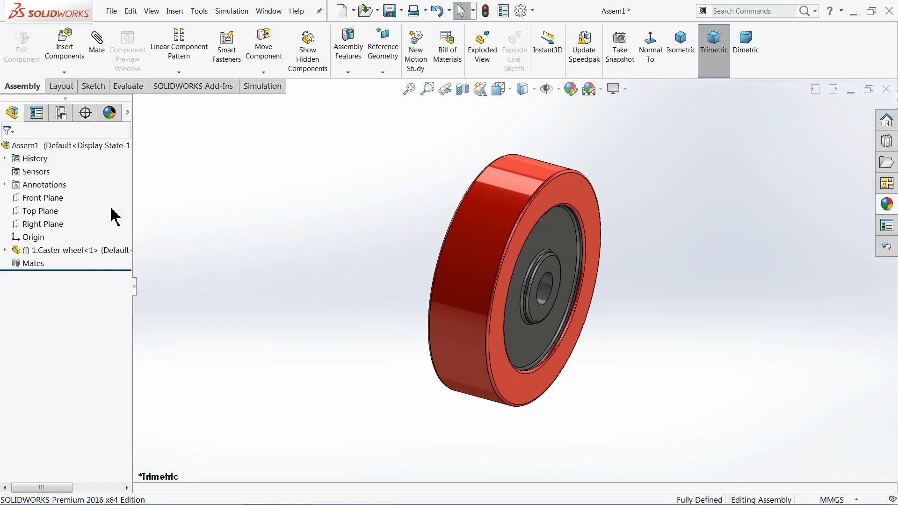
- Insert the 2.bracket part into the assembly, placing it beside the caster wheel
{"action": "left_click", "coordinate": [64, 49]}
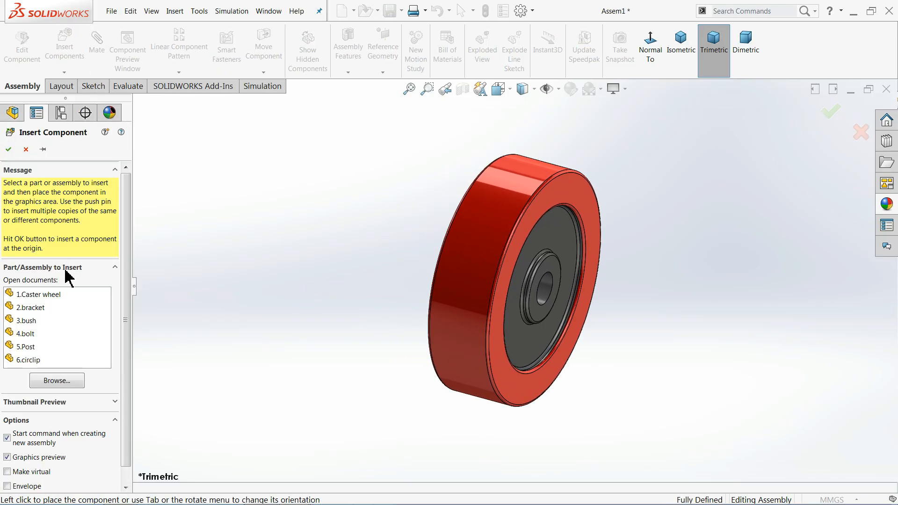
{"action": "left_click", "coordinate": [35, 308]}
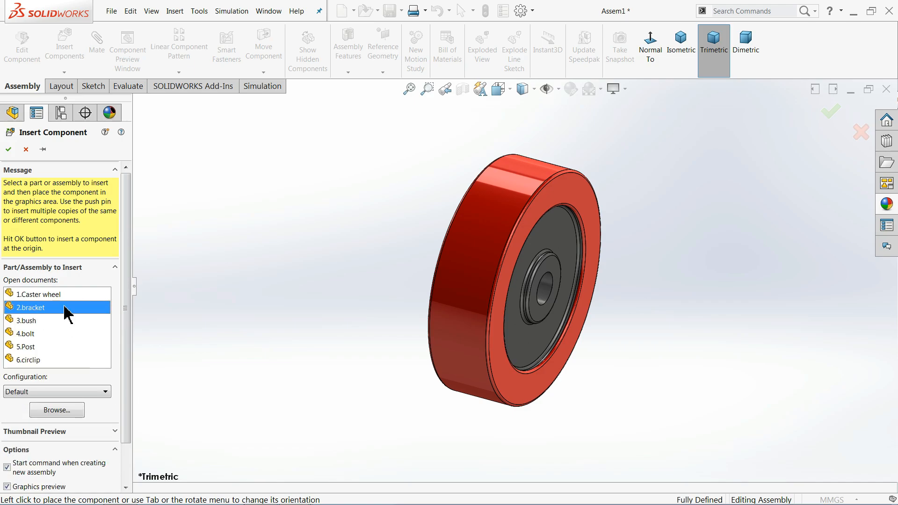
{"action": "left_click", "coordinate": [247, 258]}
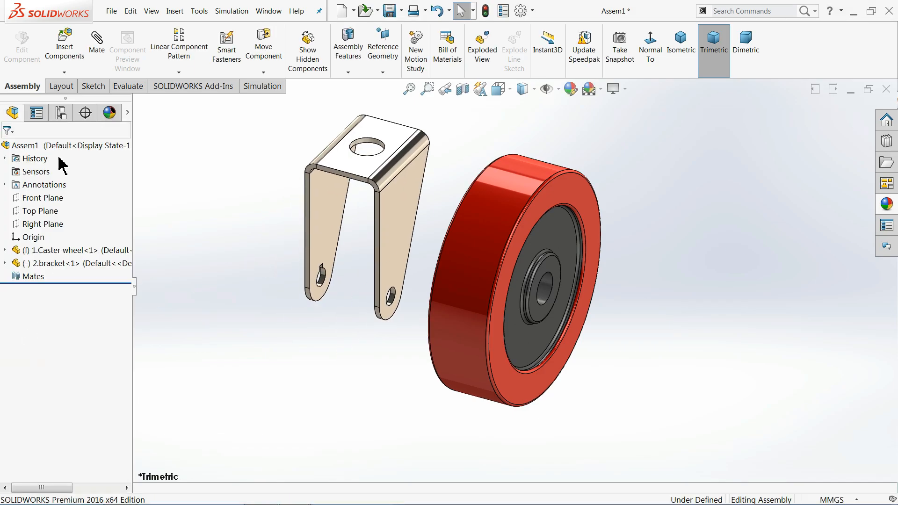
- Insert the 4.bolt part below the bracket and the 6.circlip part just above the bolt
{"action": "left_click", "coordinate": [64, 44]}
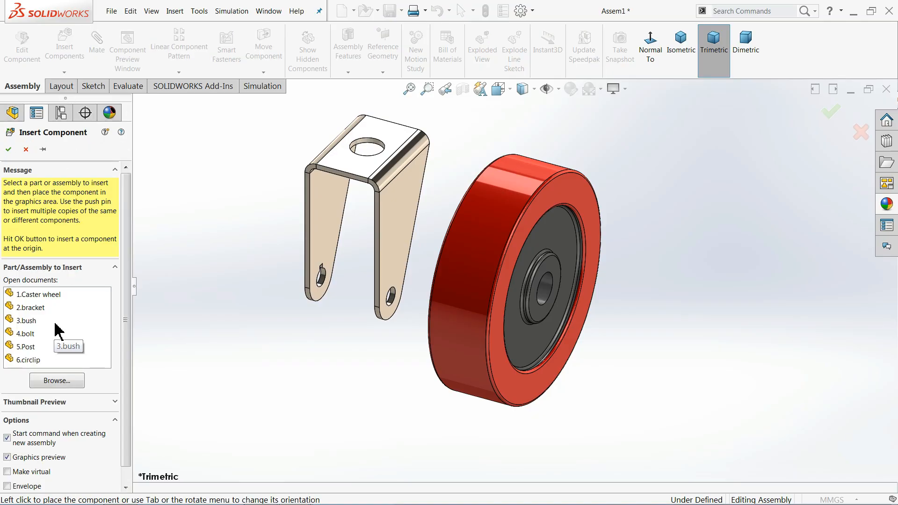
{"action": "left_click", "coordinate": [52, 321]}
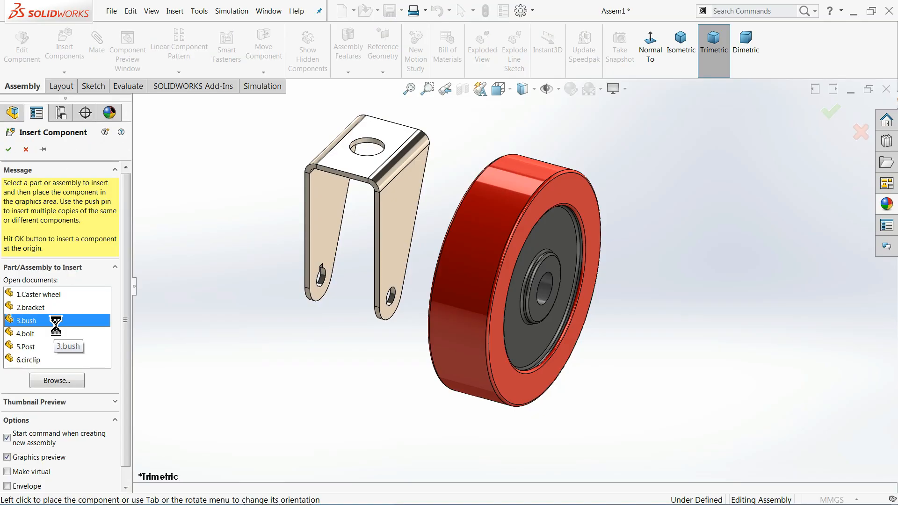
{"action": "left_click", "coordinate": [41, 360], "text": "shift"}
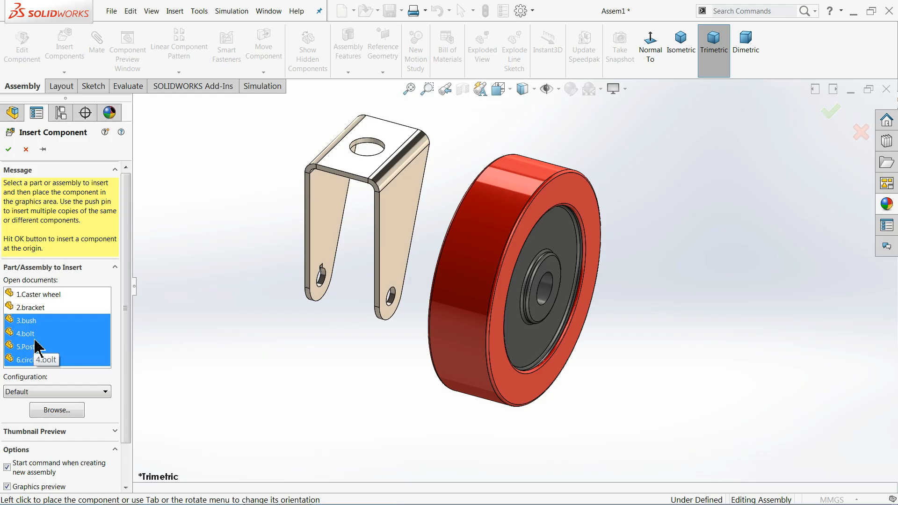
{"action": "left_click", "coordinate": [35, 335]}
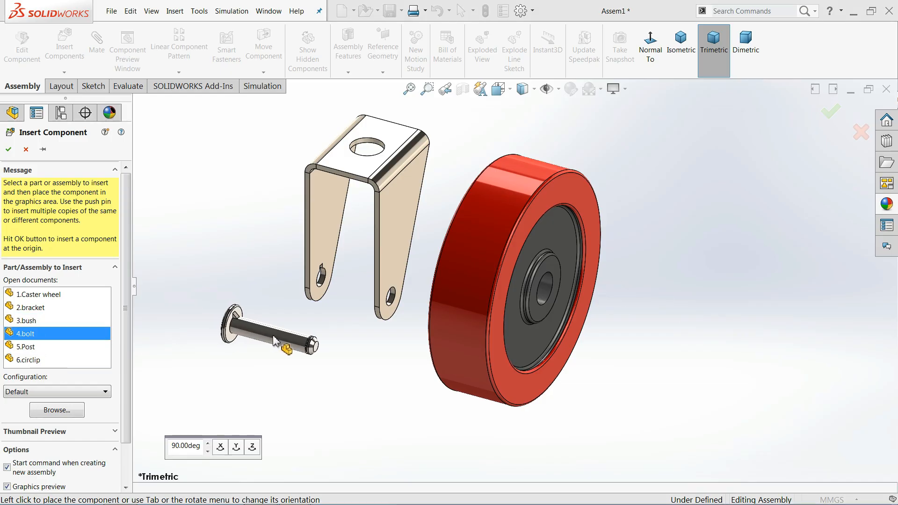
{"action": "left_click", "coordinate": [238, 338]}
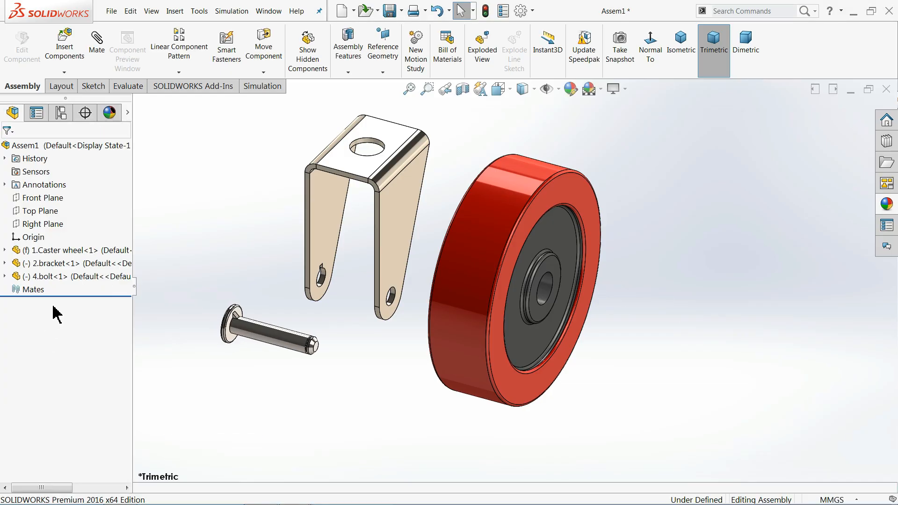
{"action": "left_click", "coordinate": [66, 53]}
{"action": "left_click", "coordinate": [35, 358]}
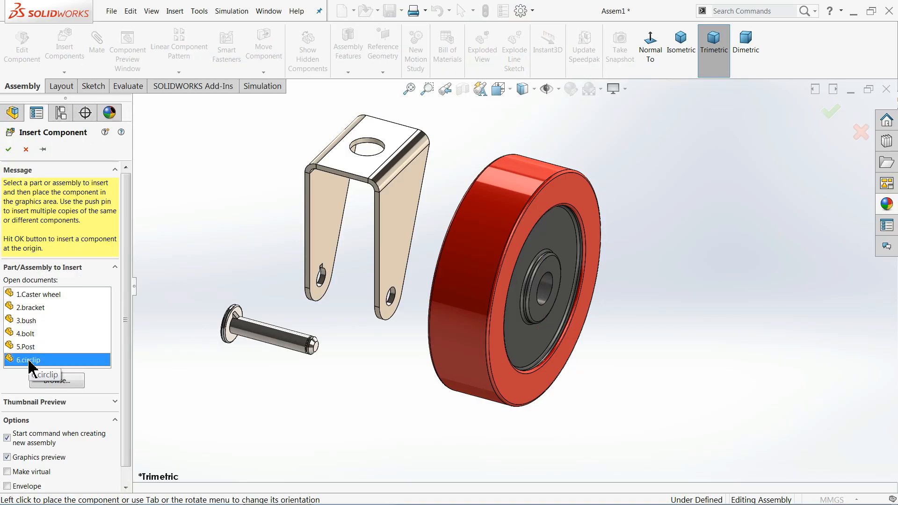
- Insert the 3.bush part into the assembly, placing it beside the bracket above the circlip
{"action": "left_click", "coordinate": [64, 52]}
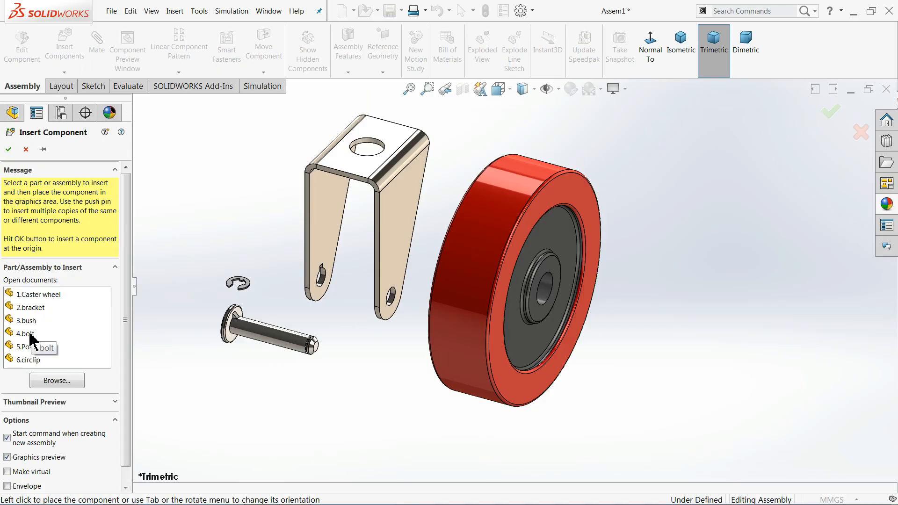
{"action": "left_click", "coordinate": [26, 346]}
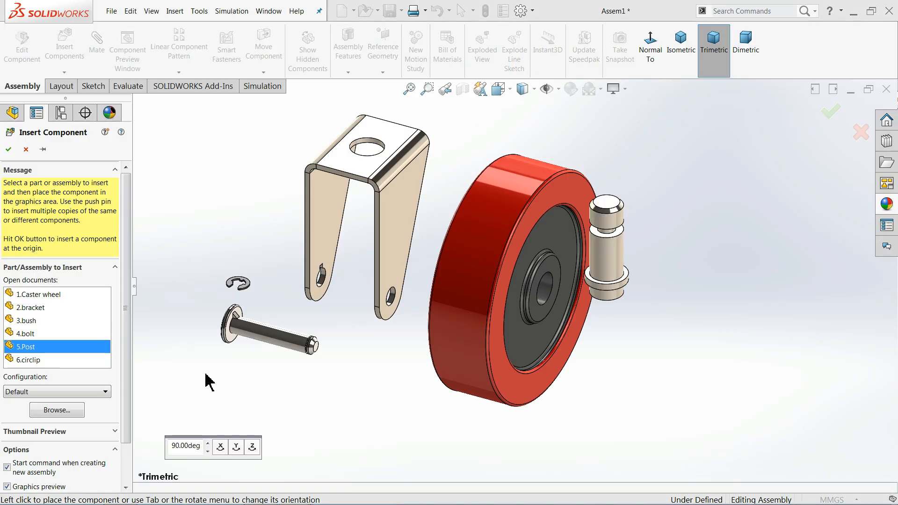
{"action": "left_click", "coordinate": [80, 344]}
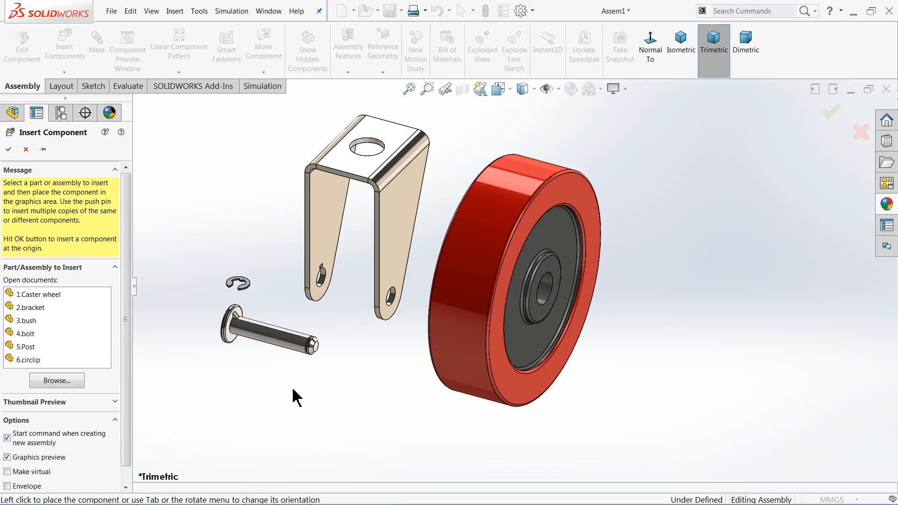
{"action": "left_click", "coordinate": [22, 322]}
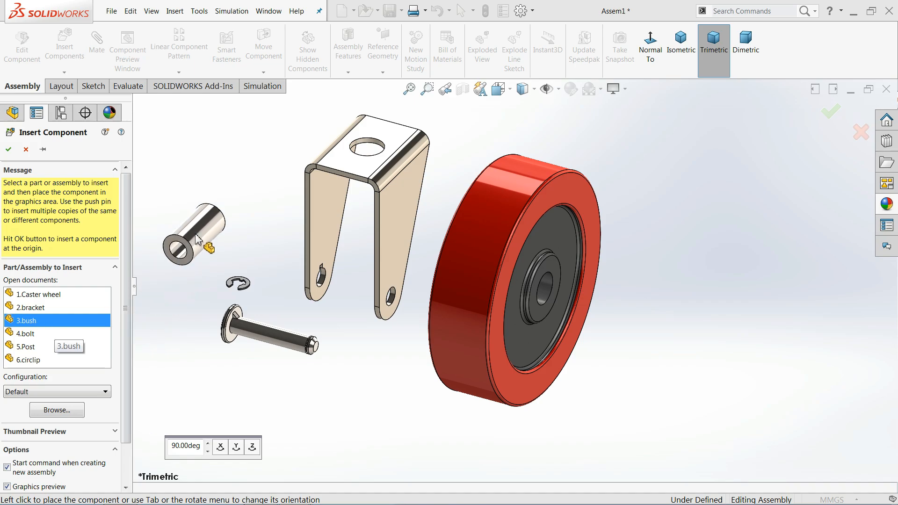
{"action": "left_click", "coordinate": [204, 225]}
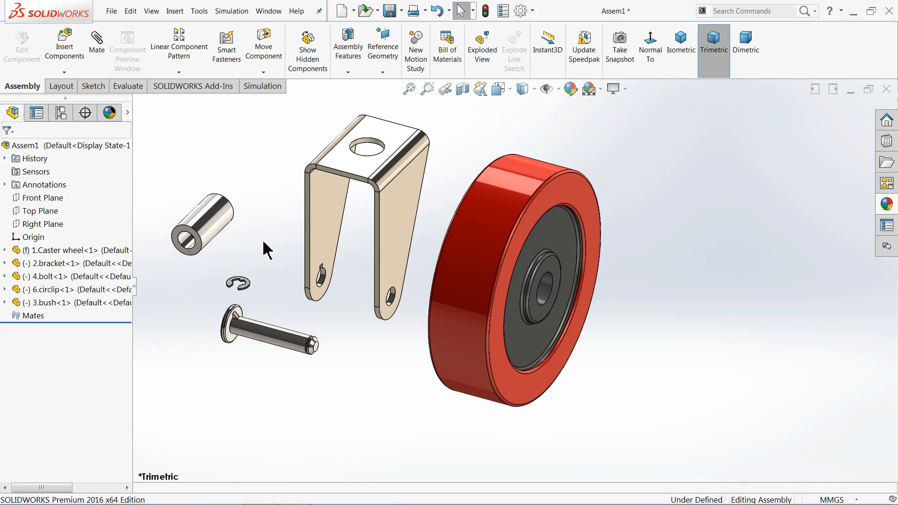
- Move the bush to the free side of the caster wheel, away from the bracket
{"action": "scroll", "coordinate": [311, 268], "scroll_direction": "down", "scroll_amount": 2}
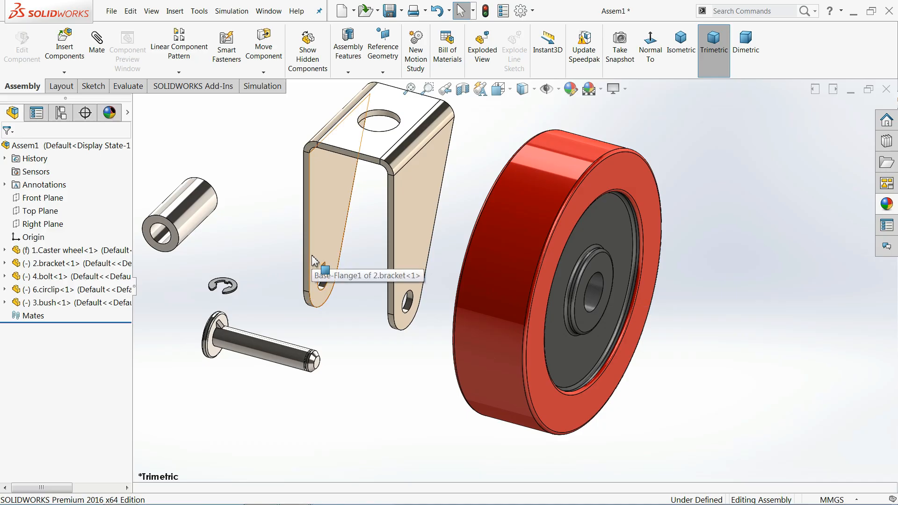
{"action": "left_click", "coordinate": [163, 196]}
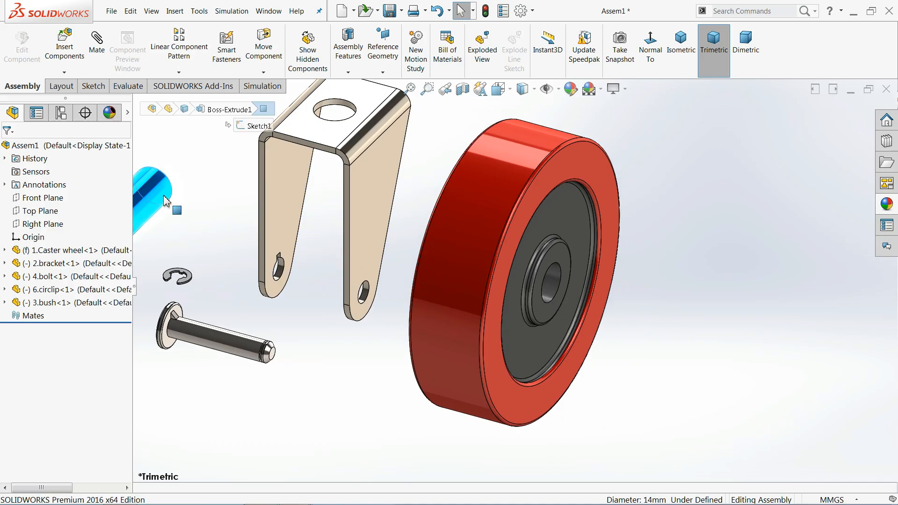
{"action": "left_click_drag", "start_coordinate": [163, 196], "coordinate": [652, 266]}
{"action": "scroll", "coordinate": [576, 250], "scroll_direction": "down", "scroll_amount": 1}
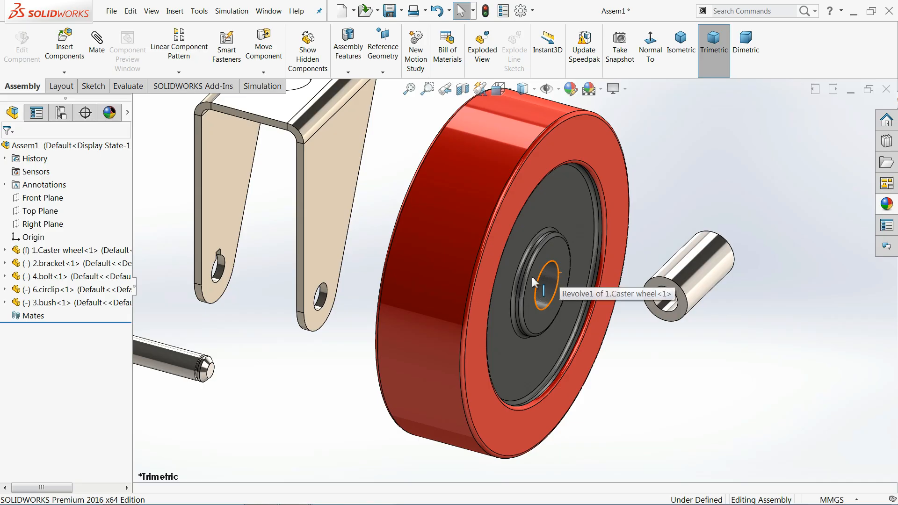
- Add a concentric mate between the caster wheel's bore and the bush's outer cylindrical face
{"action": "scroll", "coordinate": [554, 242], "scroll_direction": "up", "scroll_amount": 1}
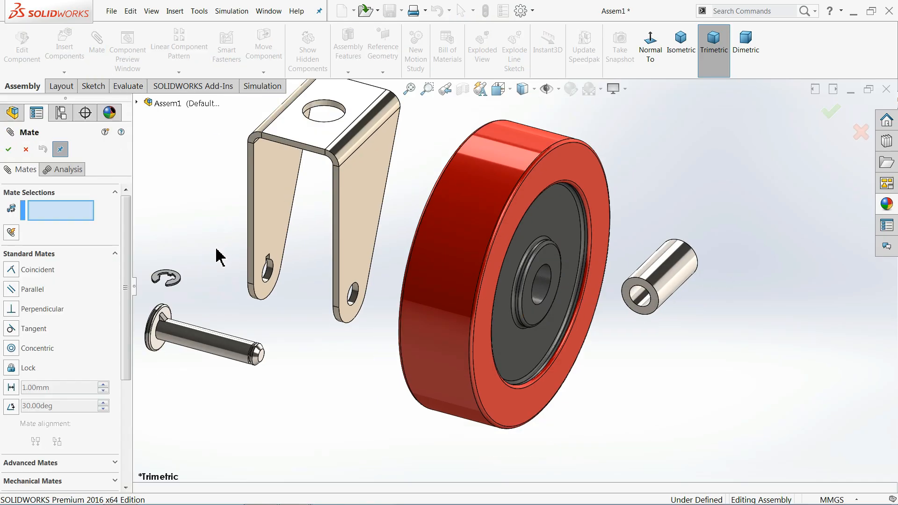
{"action": "left_click", "coordinate": [538, 291]}
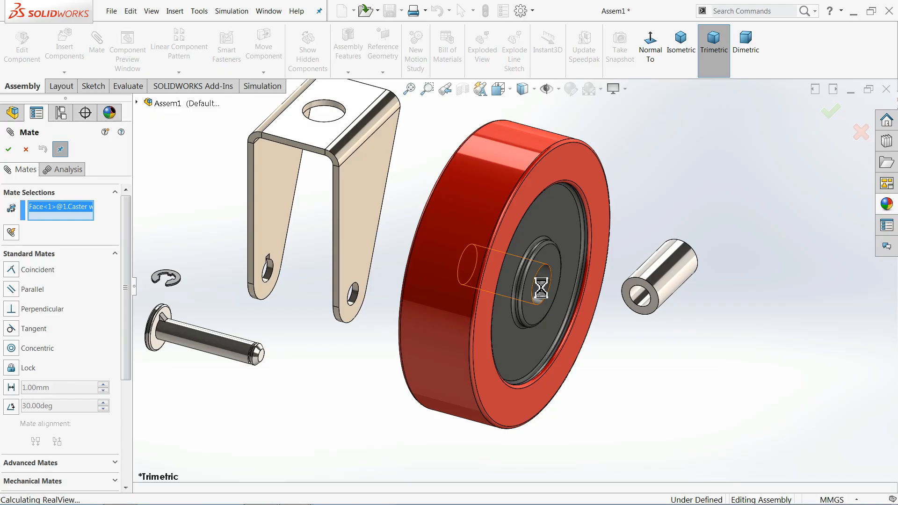
{"action": "left_click", "coordinate": [674, 282]}
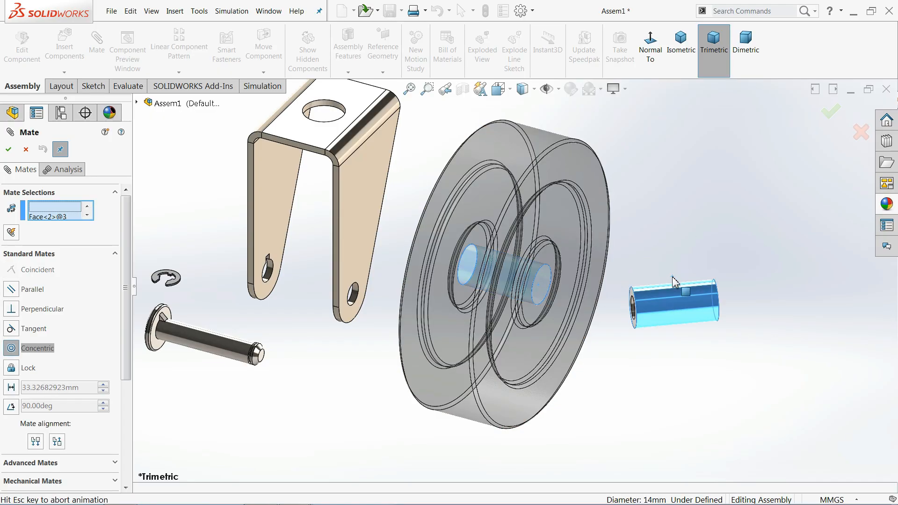
{"action": "left_click", "coordinate": [824, 314]}
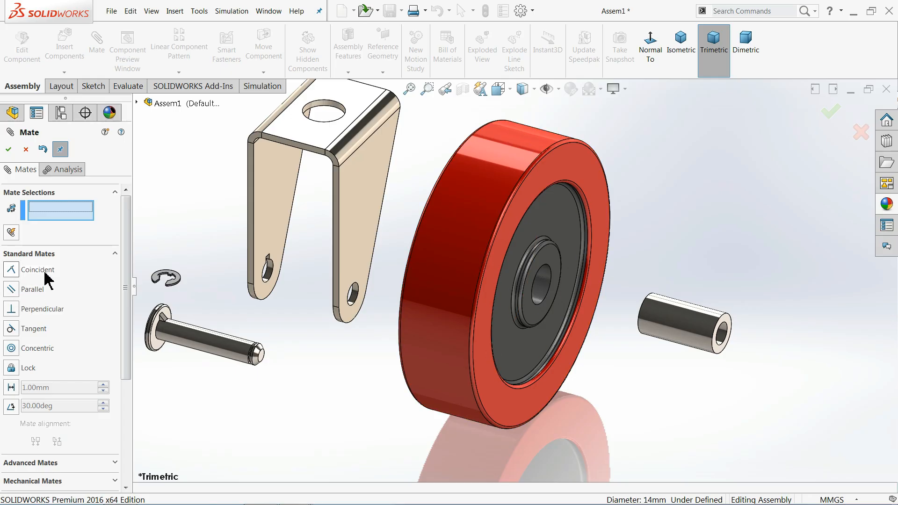
- Add a centered width mate with the wheel hub's two side faces as width and the bush's two end faces as tab
{"action": "left_click", "coordinate": [114, 255]}
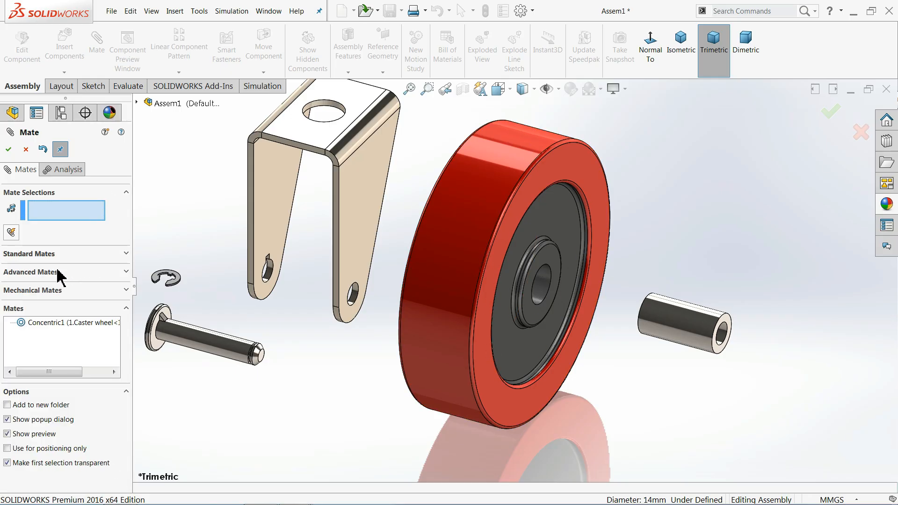
{"action": "left_click", "coordinate": [59, 273]}
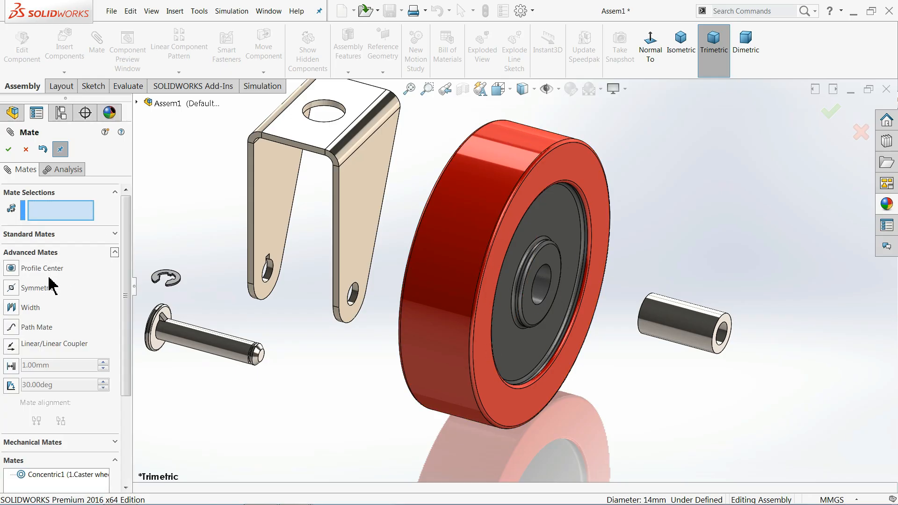
{"action": "left_click", "coordinate": [12, 308]}
{"action": "left_click", "coordinate": [528, 310]}
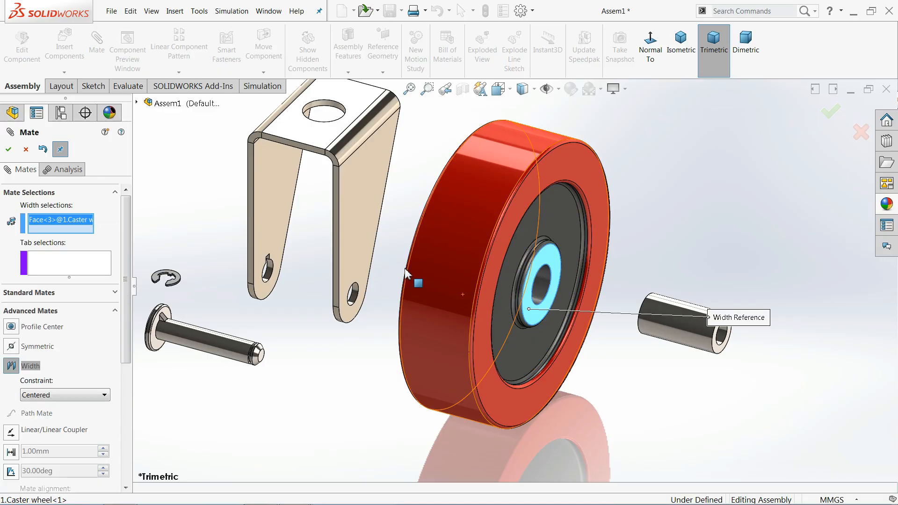
{"action": "middle_click_drag", "start_coordinate": [405, 271], "coordinate": [348, 283]}
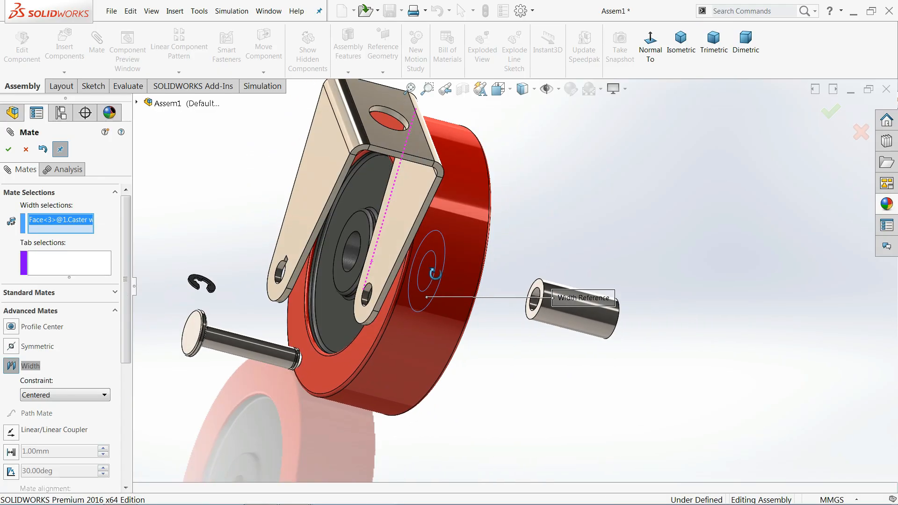
{"action": "left_click", "coordinate": [348, 283]}
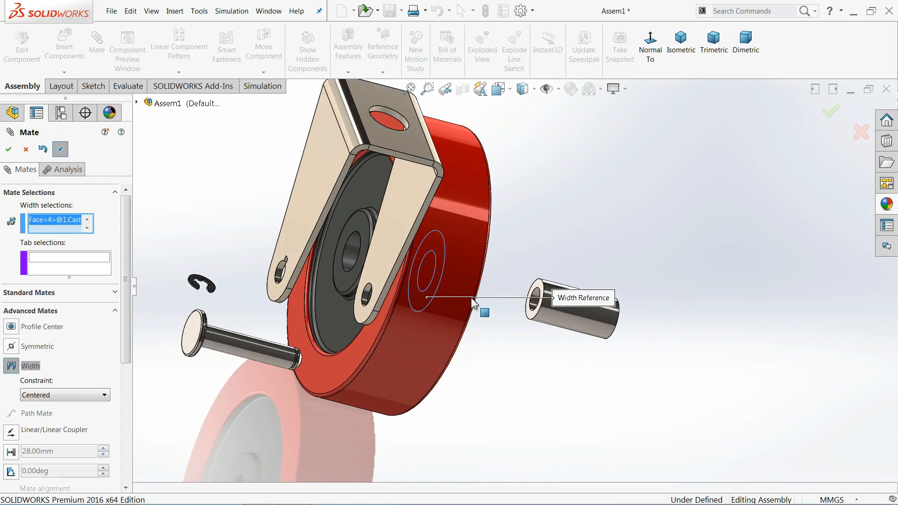
{"action": "left_click", "coordinate": [533, 318]}
{"action": "middle_click_drag", "start_coordinate": [533, 338], "coordinate": [585, 328]}
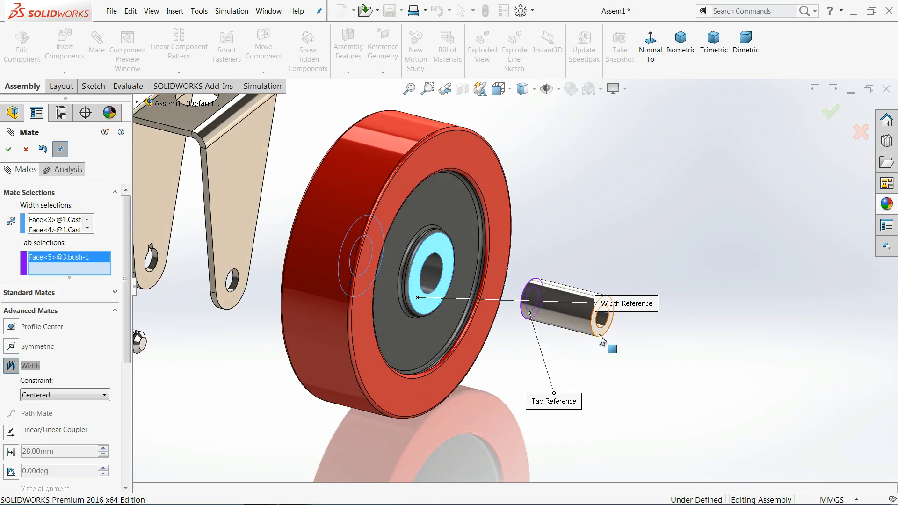
{"action": "left_click", "coordinate": [600, 339]}
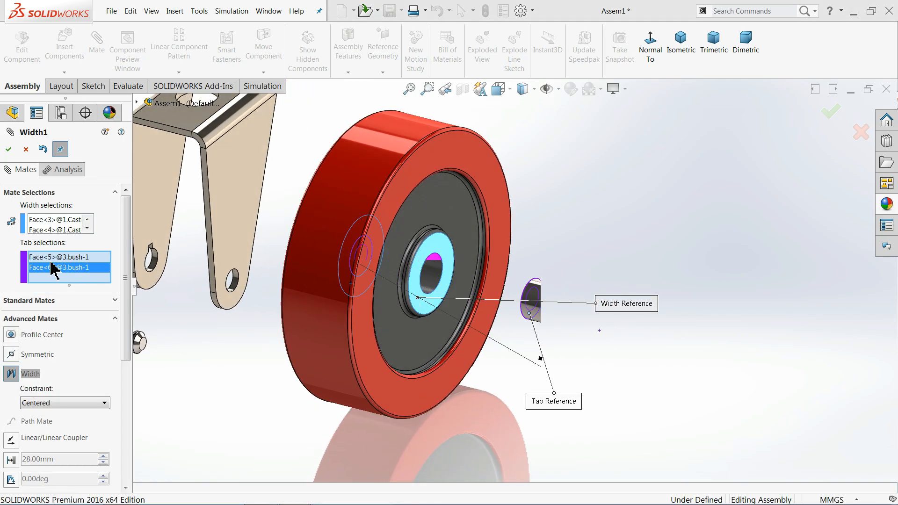
{"action": "left_click", "coordinate": [8, 149]}
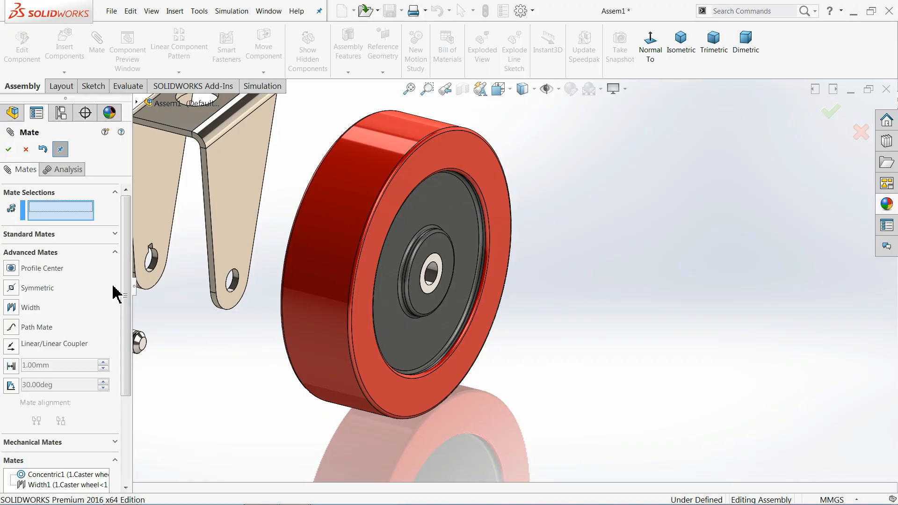
- Add a concentric mate between the pin hole in the bracket leg and the bush's bore
{"action": "left_click", "coordinate": [114, 252]}
{"action": "left_click", "coordinate": [118, 235]}
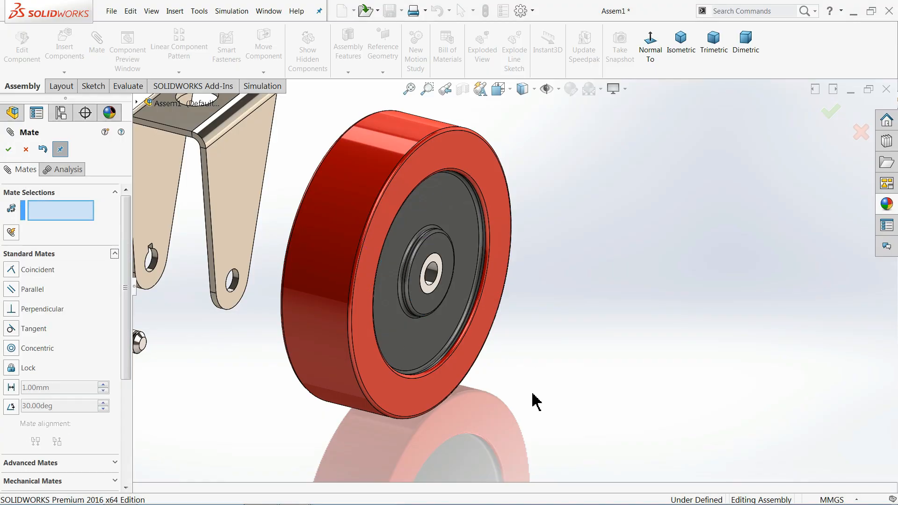
{"action": "scroll", "coordinate": [536, 401], "scroll_direction": "up", "scroll_amount": 3}
{"action": "scroll", "coordinate": [473, 271], "scroll_direction": "down", "scroll_amount": 3}
{"action": "scroll", "coordinate": [473, 272], "scroll_direction": "up", "scroll_amount": 3}
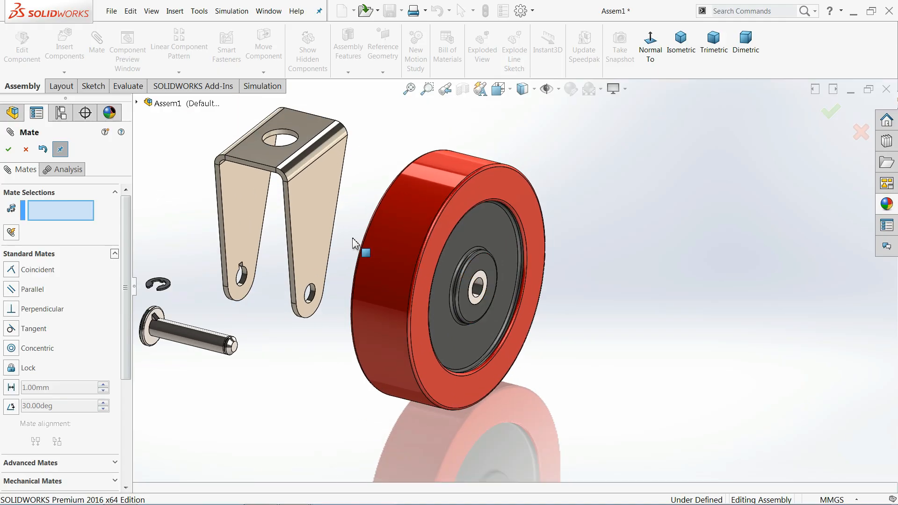
{"action": "scroll", "coordinate": [357, 245], "scroll_direction": "down", "scroll_amount": 1}
{"action": "left_click", "coordinate": [311, 307]}
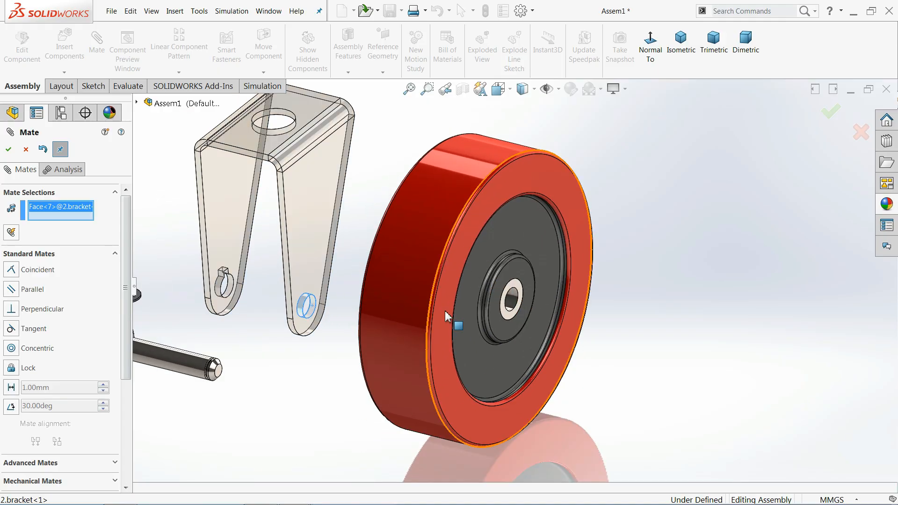
{"action": "left_click", "coordinate": [514, 305]}
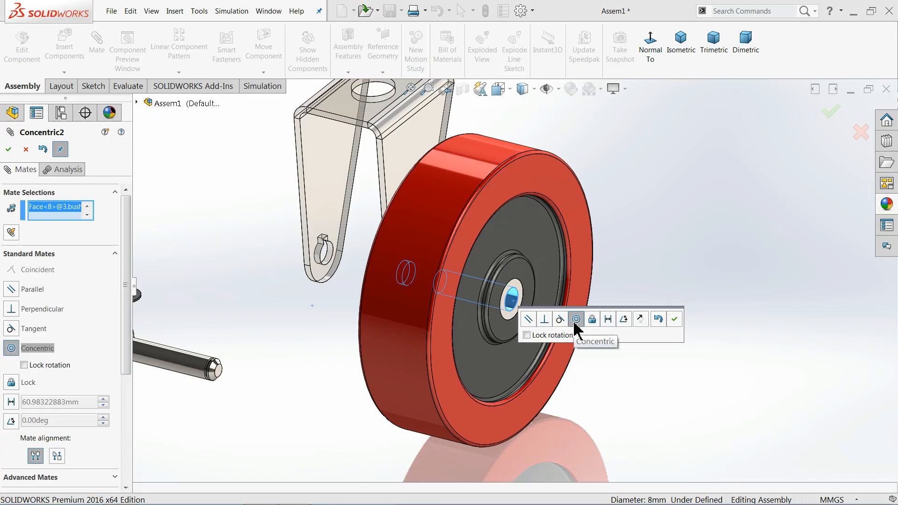
{"action": "left_click", "coordinate": [674, 320]}
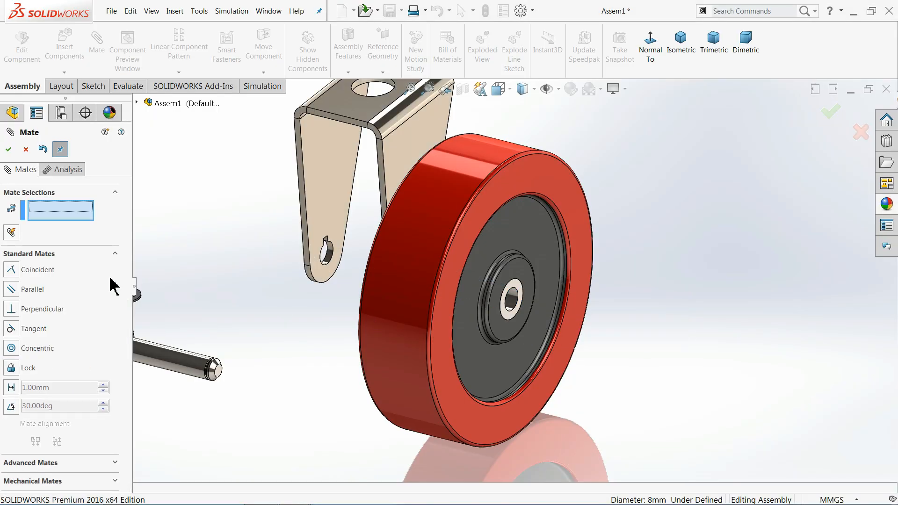
- Add a centered width mate with the bracket legs' inner faces as width and the bush's two end faces as tab
{"action": "left_click", "coordinate": [110, 255]}
{"action": "left_click", "coordinate": [86, 274]}
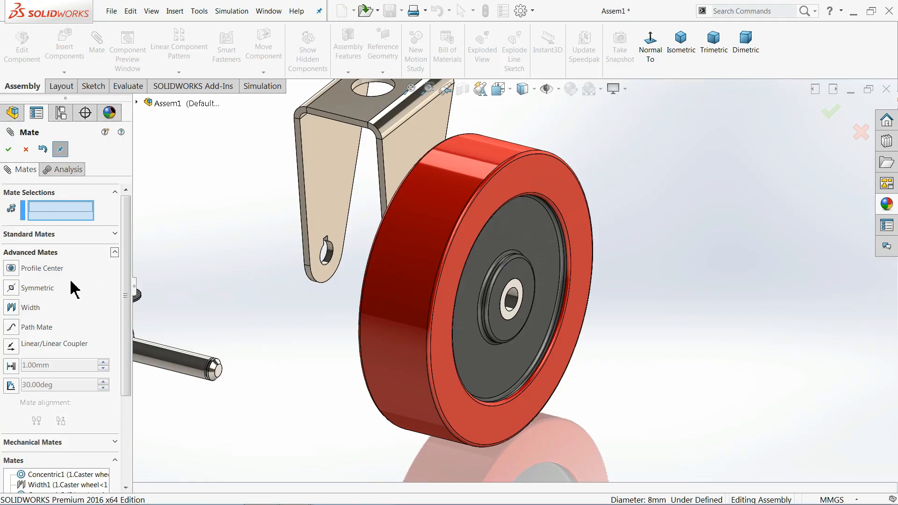
{"action": "left_click", "coordinate": [28, 309]}
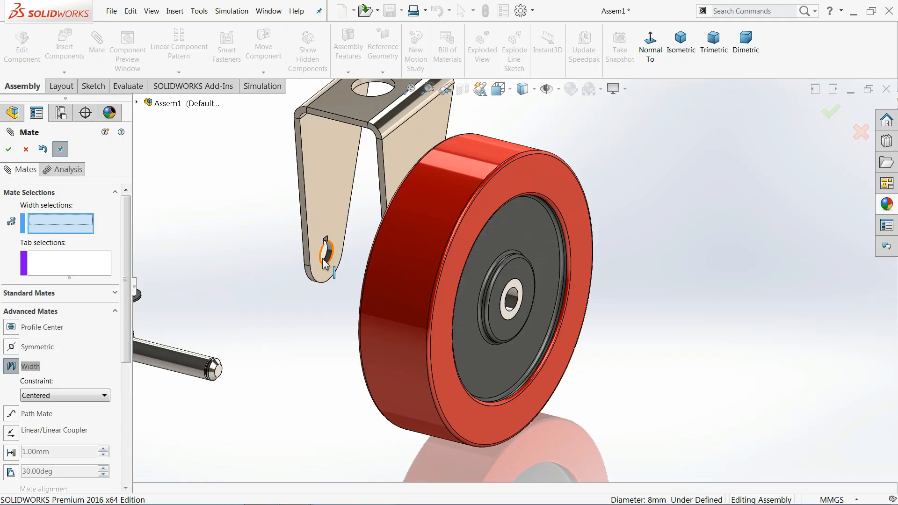
{"action": "left_click", "coordinate": [338, 213]}
{"action": "middle_click_drag", "start_coordinate": [360, 220], "coordinate": [407, 223]}
{"action": "left_click", "coordinate": [465, 193]}
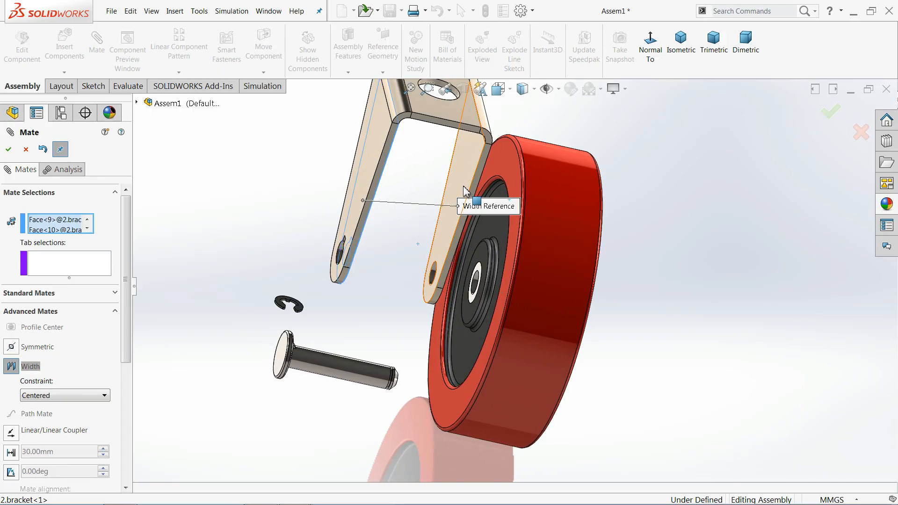
{"action": "scroll", "coordinate": [476, 284], "scroll_direction": "down", "scroll_amount": 3}
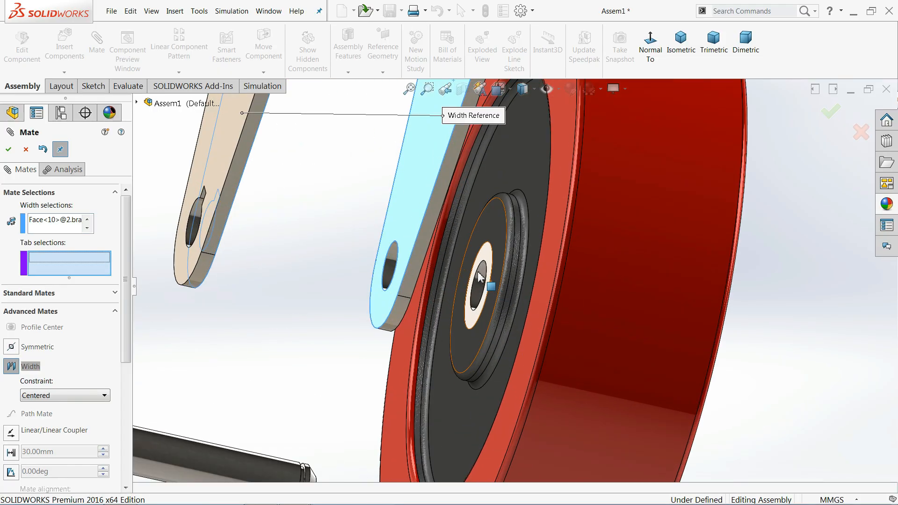
{"action": "left_click", "coordinate": [491, 260]}
{"action": "scroll", "coordinate": [500, 264], "scroll_direction": "up", "scroll_amount": 3}
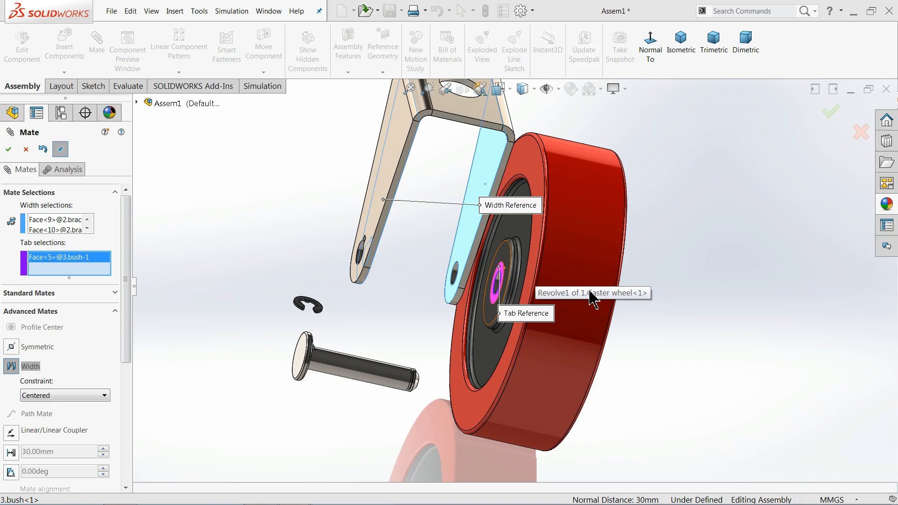
{"action": "middle_click_drag", "start_coordinate": [635, 304], "coordinate": [701, 319]}
{"action": "scroll", "coordinate": [692, 323], "scroll_direction": "down", "scroll_amount": 3}
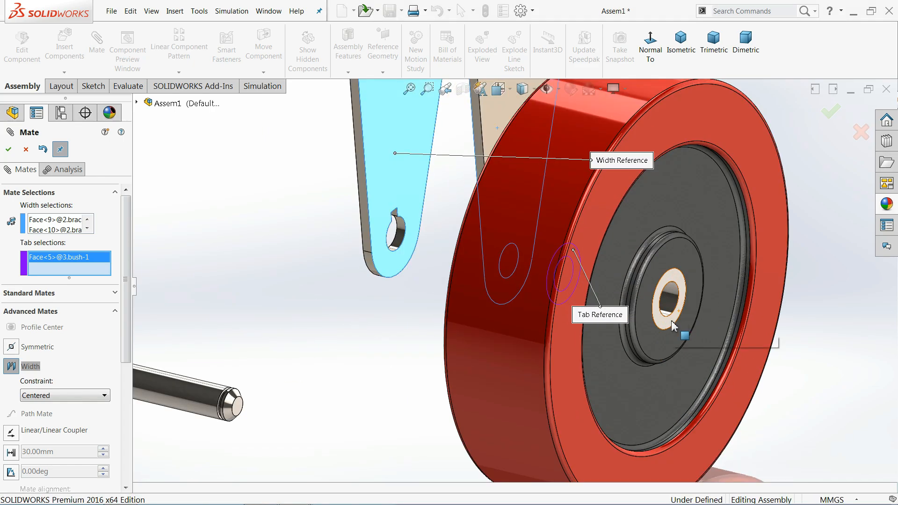
{"action": "left_click", "coordinate": [671, 327]}
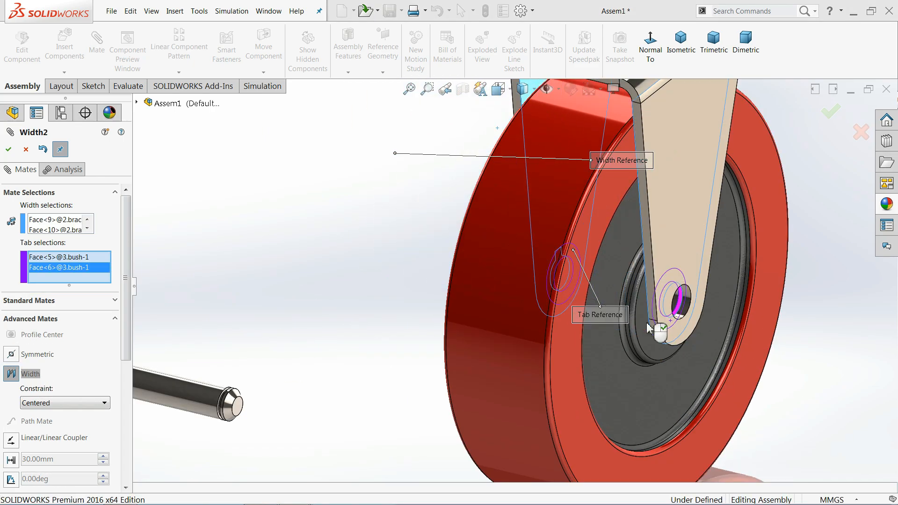
{"action": "left_click", "coordinate": [9, 150]}
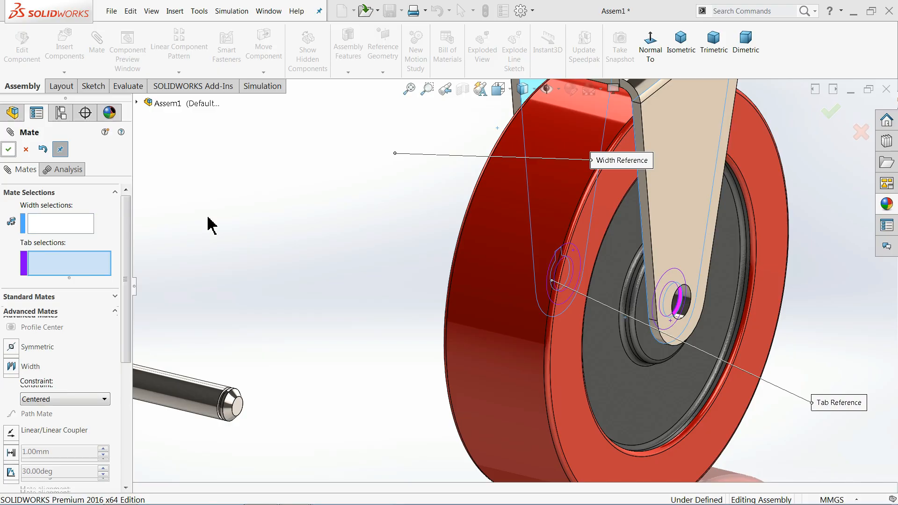
- Add a concentric mate between the bolt's cylindrical shank and the bush's bore
{"action": "key", "text": "f"}
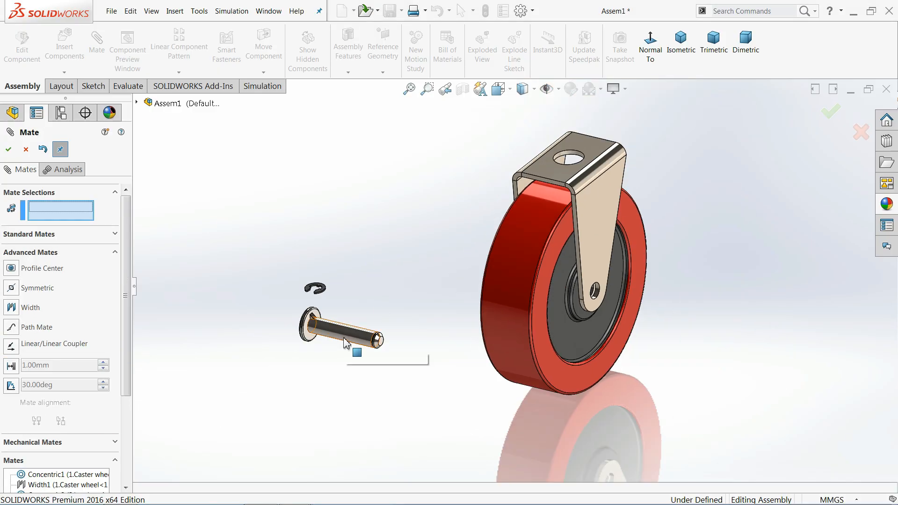
{"action": "left_click", "coordinate": [346, 343]}
{"action": "scroll", "coordinate": [590, 299], "scroll_direction": "up", "scroll_amount": 5}
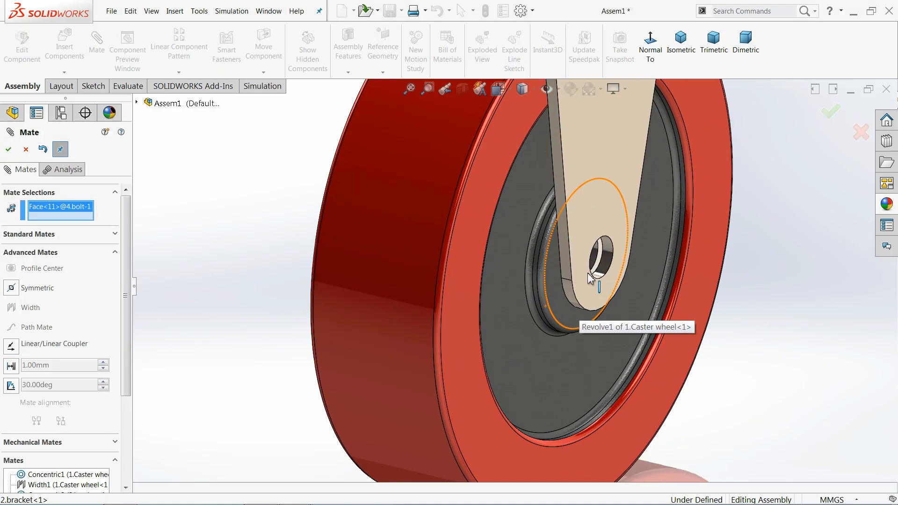
{"action": "scroll", "coordinate": [590, 279], "scroll_direction": "up", "scroll_amount": 2}
{"action": "left_click", "coordinate": [592, 260]}
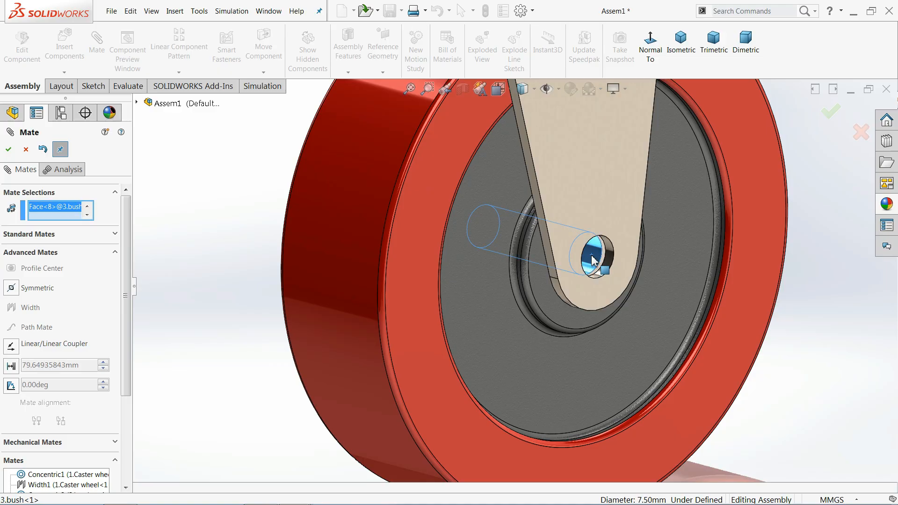
{"action": "left_click", "coordinate": [102, 234]}
{"action": "left_click", "coordinate": [21, 349]}
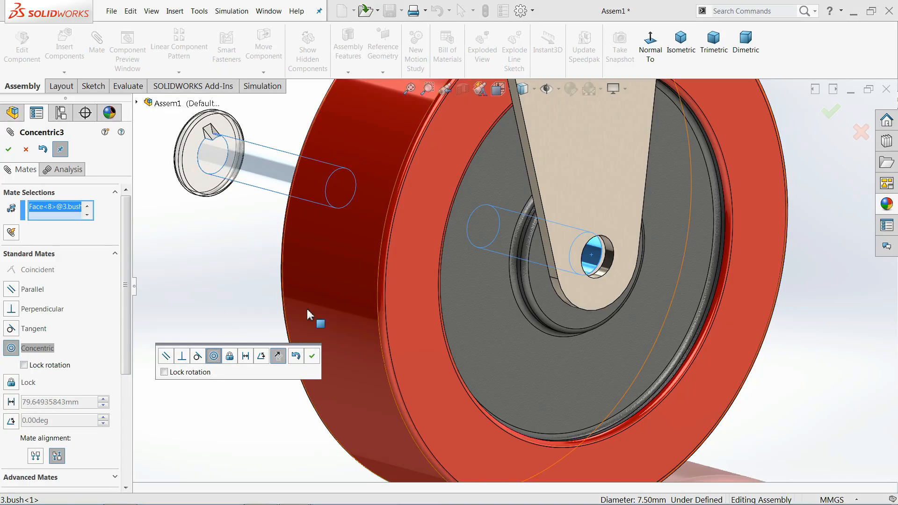
{"action": "left_click", "coordinate": [311, 357]}
- Add a coincident mate between the underside of the bolt head and the outer face of the bracket leg with the notched hole
{"action": "scroll", "coordinate": [526, 313], "scroll_direction": "up", "scroll_amount": 5}
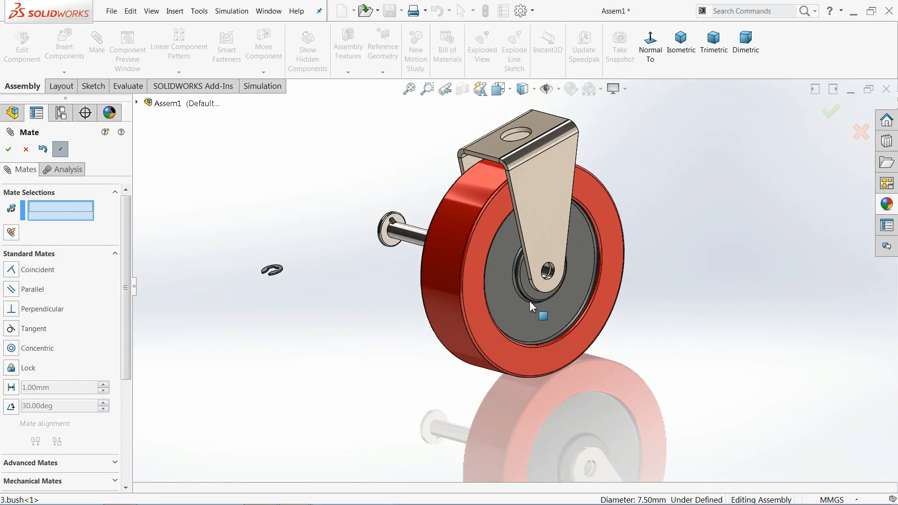
{"action": "middle_click_drag", "start_coordinate": [494, 266], "coordinate": [589, 296]}
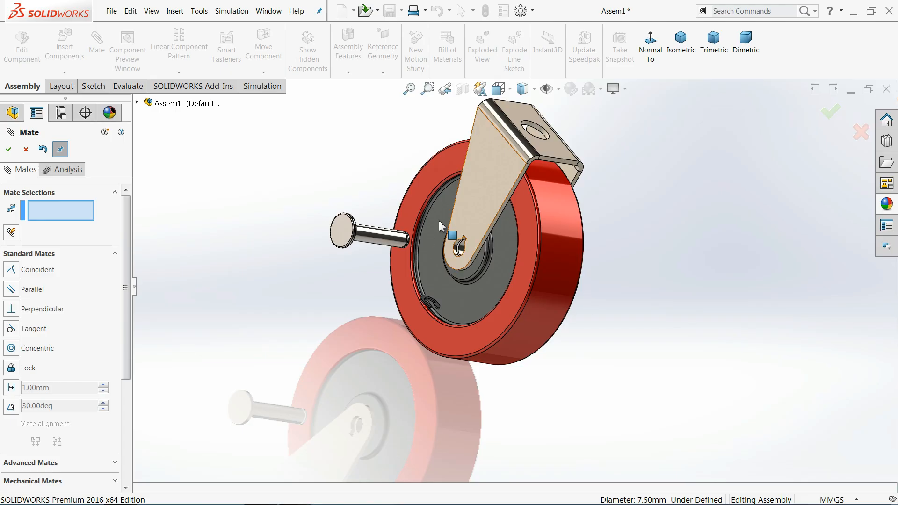
{"action": "scroll", "coordinate": [431, 221], "scroll_direction": "down", "scroll_amount": 4}
{"action": "middle_click_drag", "start_coordinate": [404, 235], "coordinate": [417, 237]}
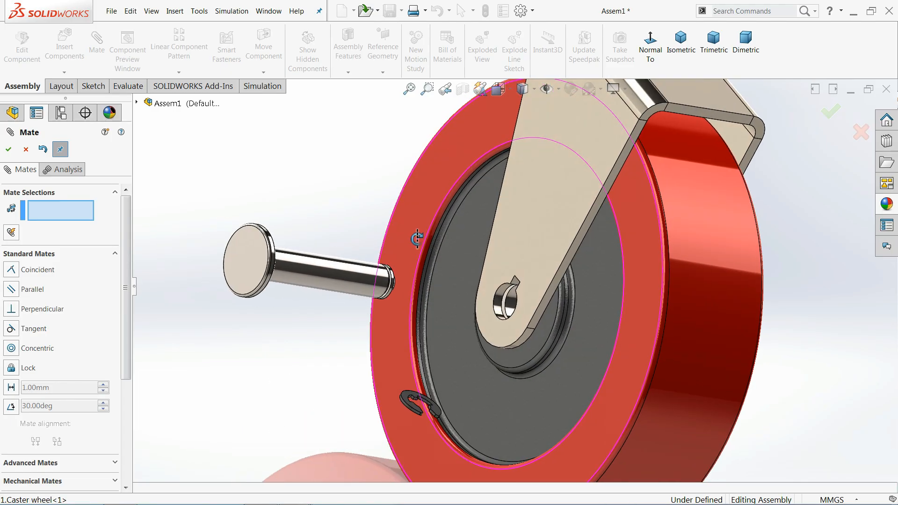
{"action": "scroll", "coordinate": [332, 240], "scroll_direction": "down", "scroll_amount": 3}
{"action": "scroll", "coordinate": [616, 321], "scroll_direction": "up", "scroll_amount": 5}
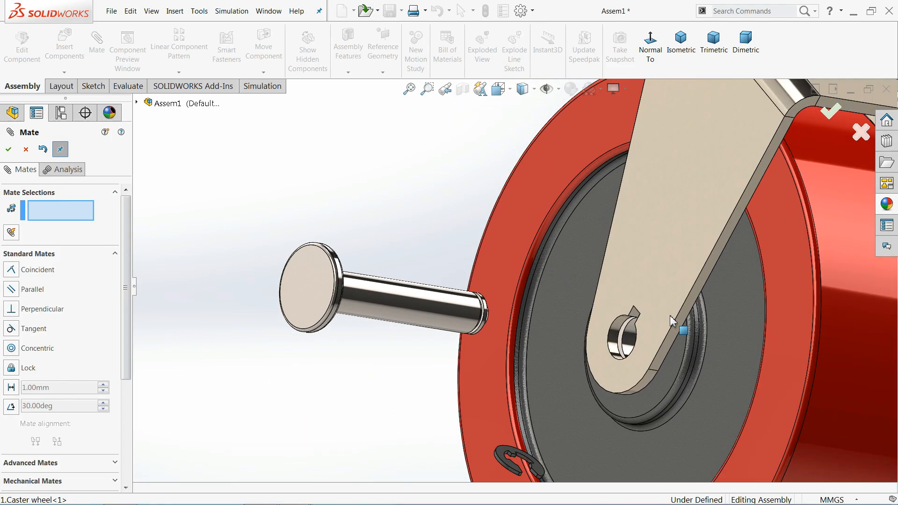
{"action": "scroll", "coordinate": [430, 271], "scroll_direction": "down", "scroll_amount": 3}
{"action": "scroll", "coordinate": [381, 268], "scroll_direction": "up", "scroll_amount": 3}
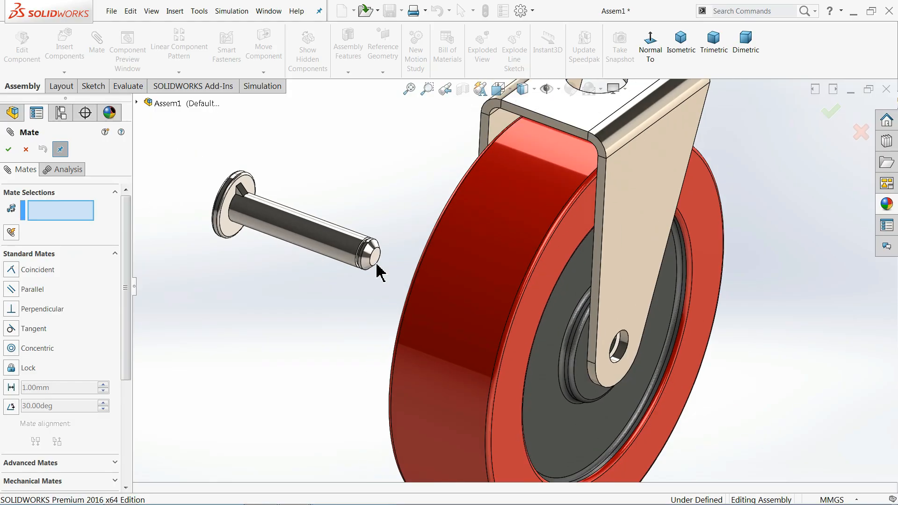
{"action": "scroll", "coordinate": [261, 237], "scroll_direction": "down", "scroll_amount": 4}
{"action": "left_click", "coordinate": [244, 192]}
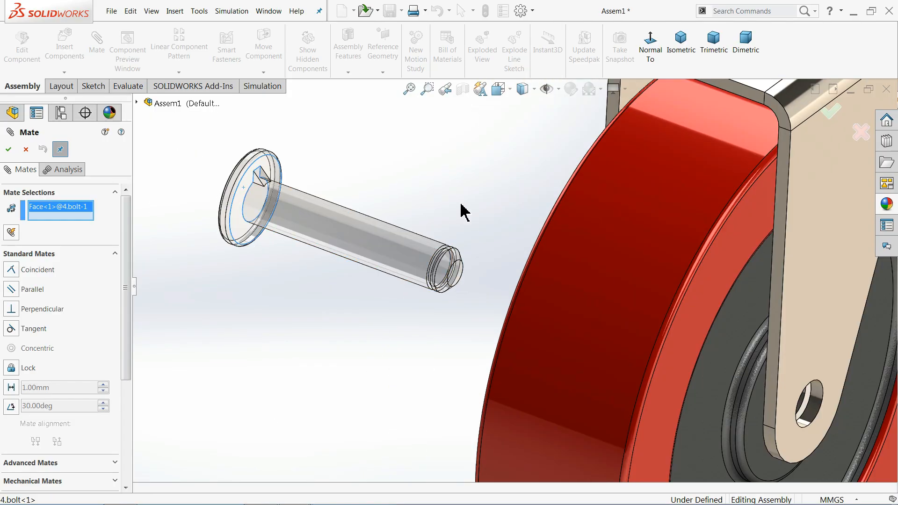
{"action": "scroll", "coordinate": [497, 210], "scroll_direction": "up", "scroll_amount": 3}
{"action": "middle_click_drag", "start_coordinate": [497, 210], "coordinate": [562, 243]}
{"action": "scroll", "coordinate": [575, 276], "scroll_direction": "down", "scroll_amount": 3}
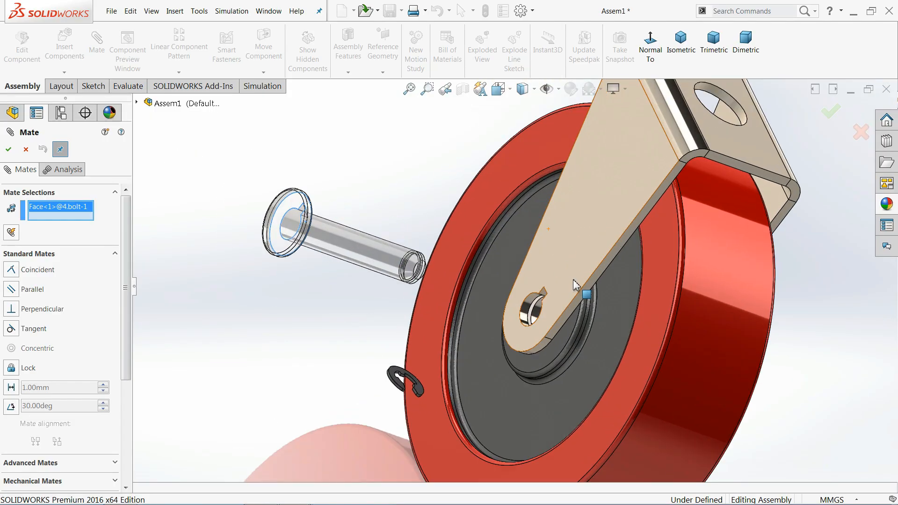
{"action": "left_click", "coordinate": [569, 281]}
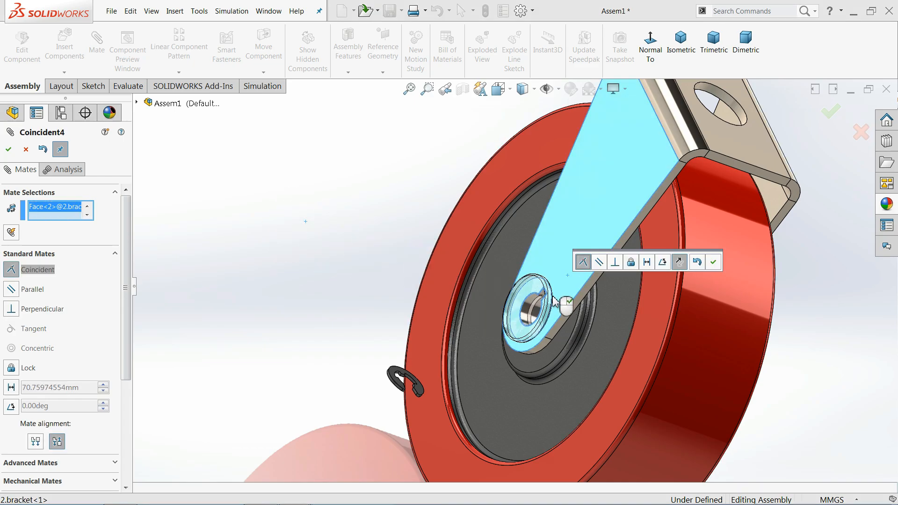
{"action": "left_click", "coordinate": [713, 263]}
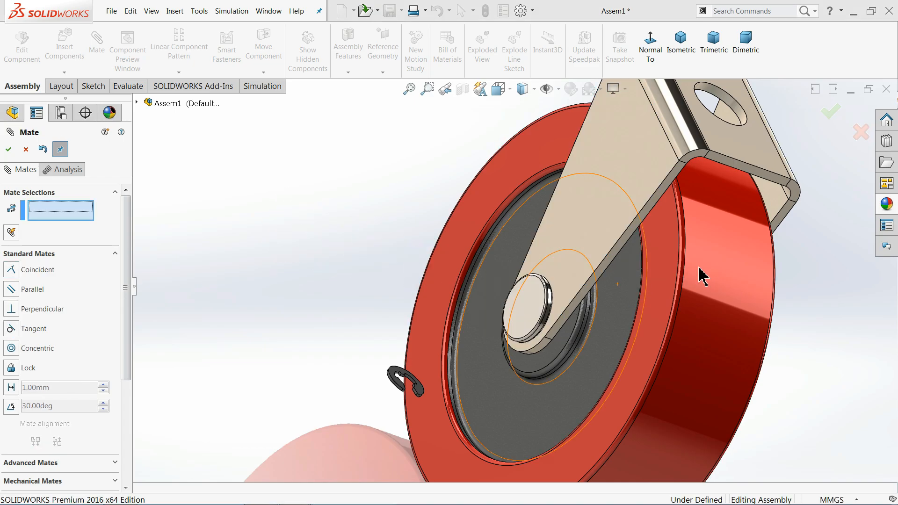
- Move the circlip to the other side of the caster wheel, near the bolt's chamfered end
{"action": "scroll", "coordinate": [607, 306], "scroll_direction": "up", "scroll_amount": 3}
{"action": "middle_click_drag", "start_coordinate": [587, 314], "coordinate": [535, 300]}
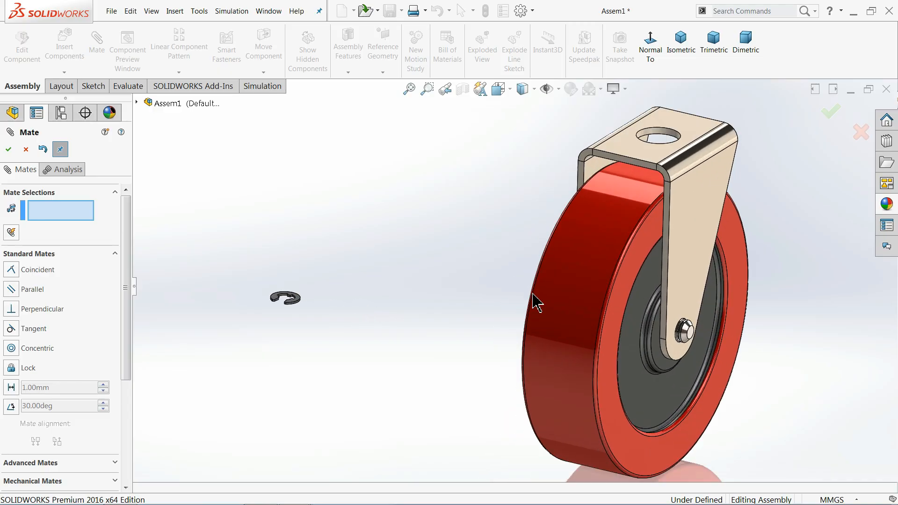
{"action": "scroll", "coordinate": [733, 357], "scroll_direction": "down", "scroll_amount": 2}
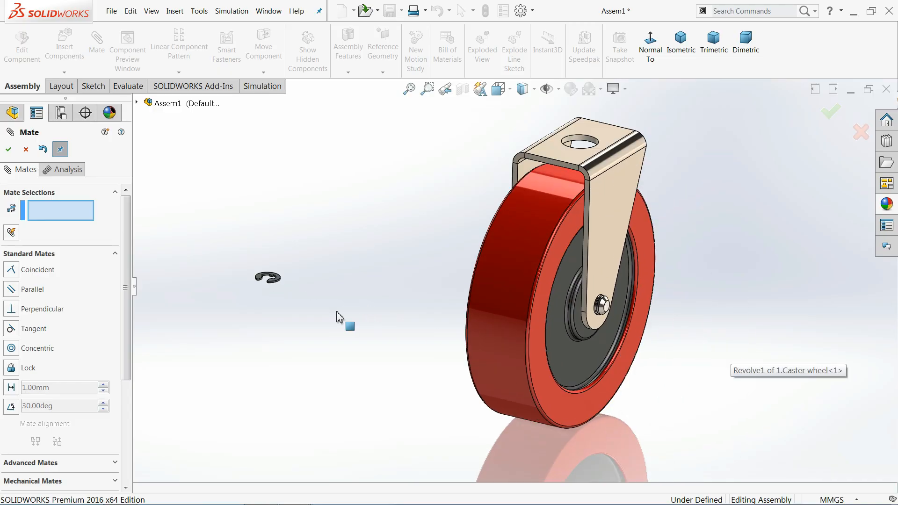
{"action": "left_click_drag", "start_coordinate": [278, 283], "coordinate": [303, 282]}
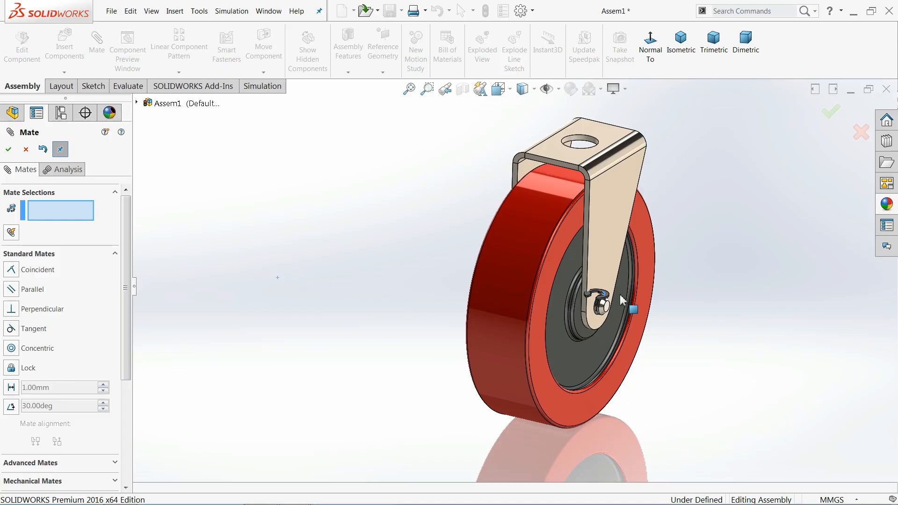
- Add a concentric mate between the cylindrical face of the bolt's groove and the circlip's inner curved face
{"action": "scroll", "coordinate": [660, 302], "scroll_direction": "down", "scroll_amount": 4}
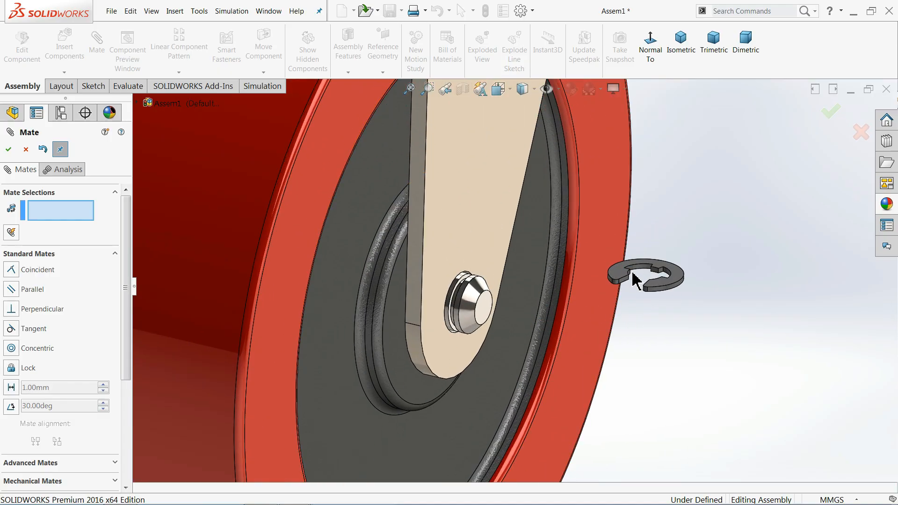
{"action": "scroll", "coordinate": [659, 268], "scroll_direction": "down", "scroll_amount": 1}
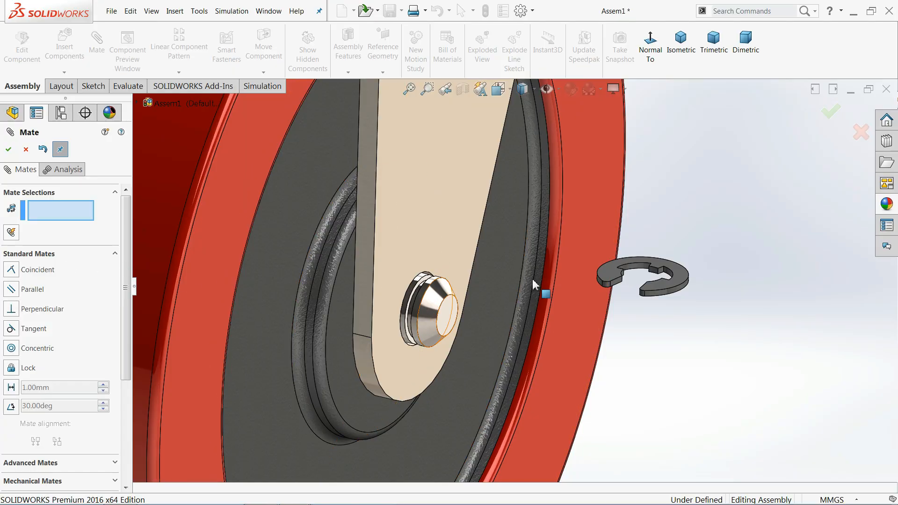
{"action": "scroll", "coordinate": [443, 302], "scroll_direction": "down", "scroll_amount": 2}
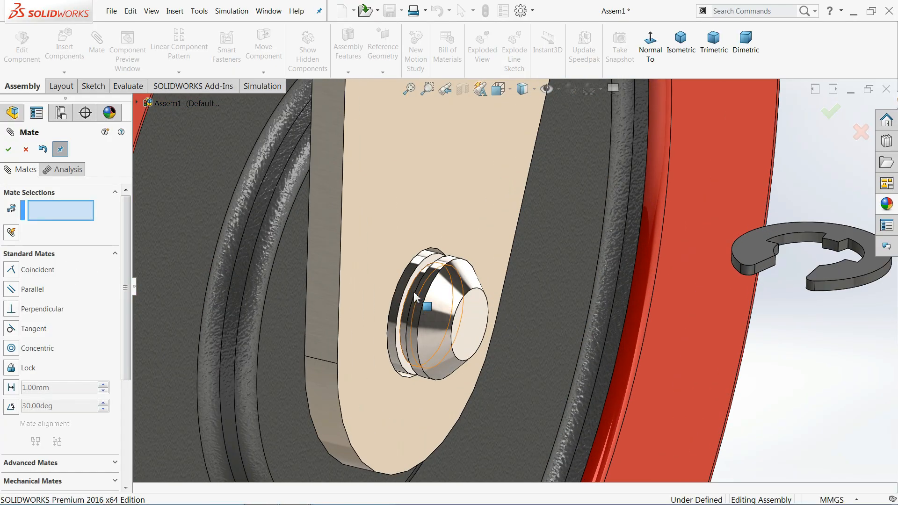
{"action": "left_click", "coordinate": [810, 241]}
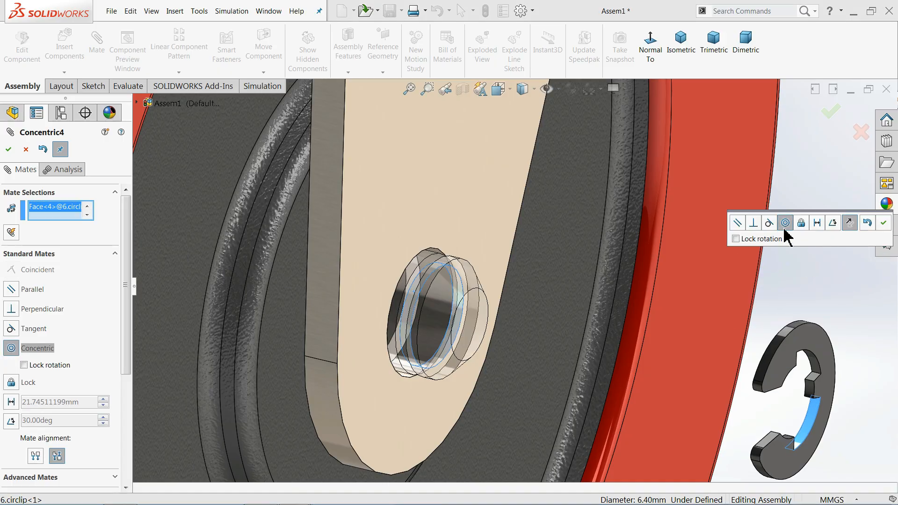
{"action": "left_click", "coordinate": [883, 223]}
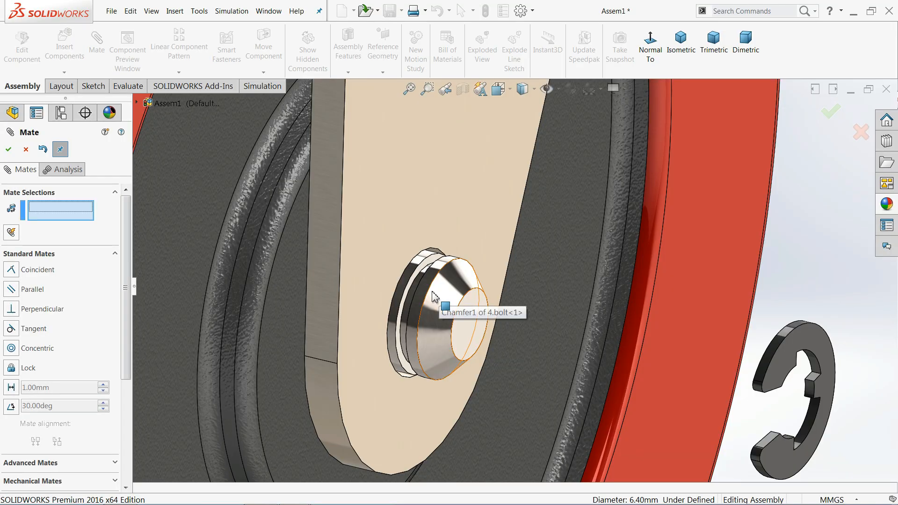
- Add a coincident mate between the side wall of the bolt's groove and the circlip's inner curved edge
{"action": "scroll", "coordinate": [433, 296], "scroll_direction": "down", "scroll_amount": 2}
{"action": "scroll", "coordinate": [433, 293], "scroll_direction": "down", "scroll_amount": 3}
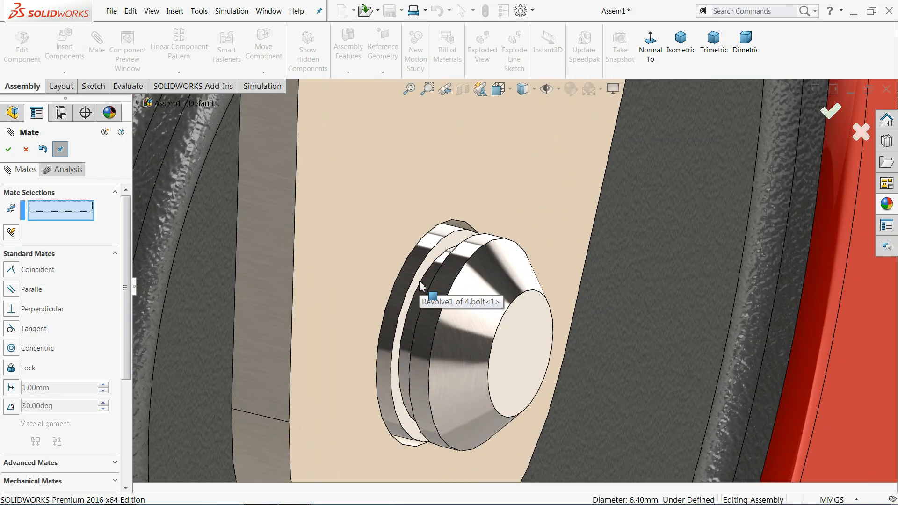
{"action": "left_click", "coordinate": [445, 250]}
{"action": "scroll", "coordinate": [510, 257], "scroll_direction": "up", "scroll_amount": 5}
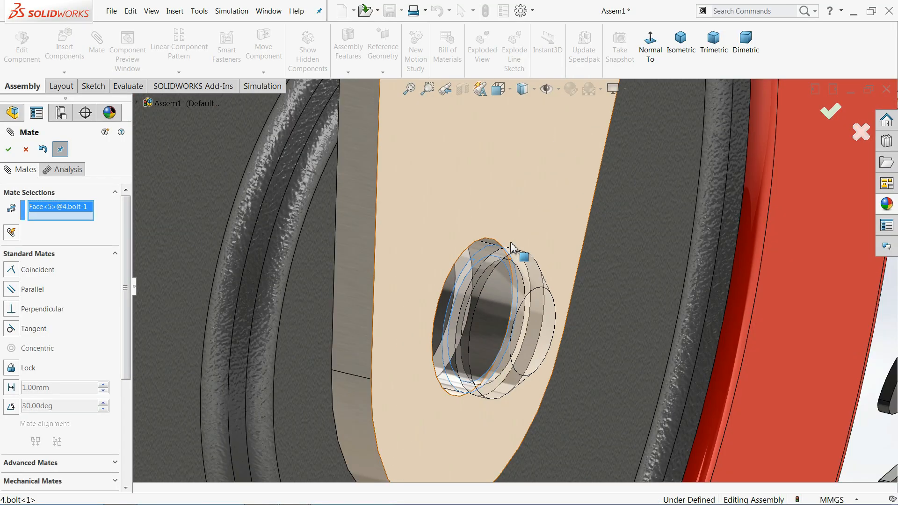
{"action": "middle_click_drag", "start_coordinate": [687, 351], "coordinate": [709, 332]}
{"action": "left_click", "coordinate": [702, 320]}
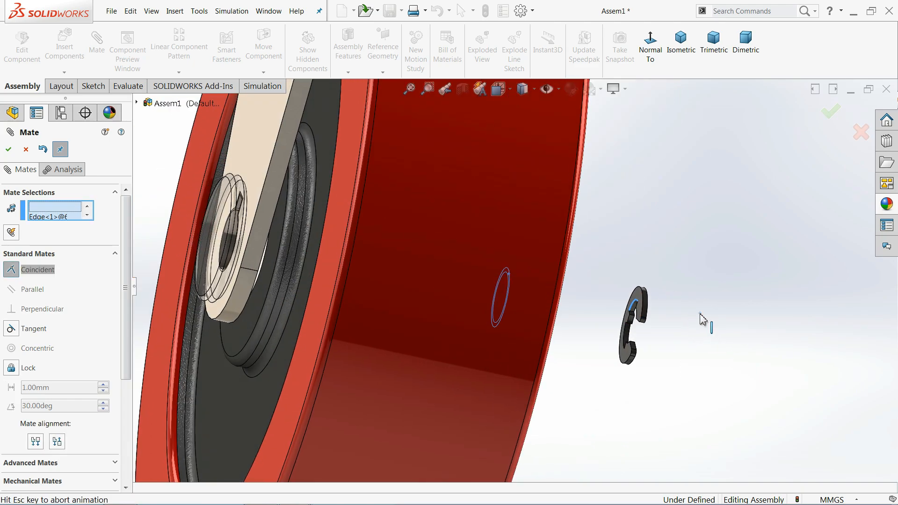
{"action": "middle_click_drag", "start_coordinate": [622, 341], "coordinate": [701, 332]}
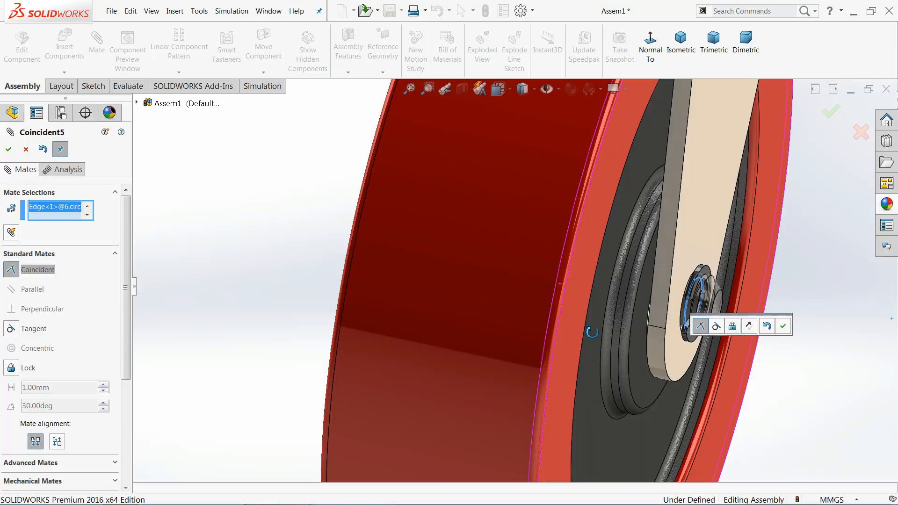
{"action": "left_click", "coordinate": [782, 326]}
- Rotate the circlip slightly around the bolt's groove and finish mating
{"action": "scroll", "coordinate": [696, 304], "scroll_direction": "down", "scroll_amount": 6}
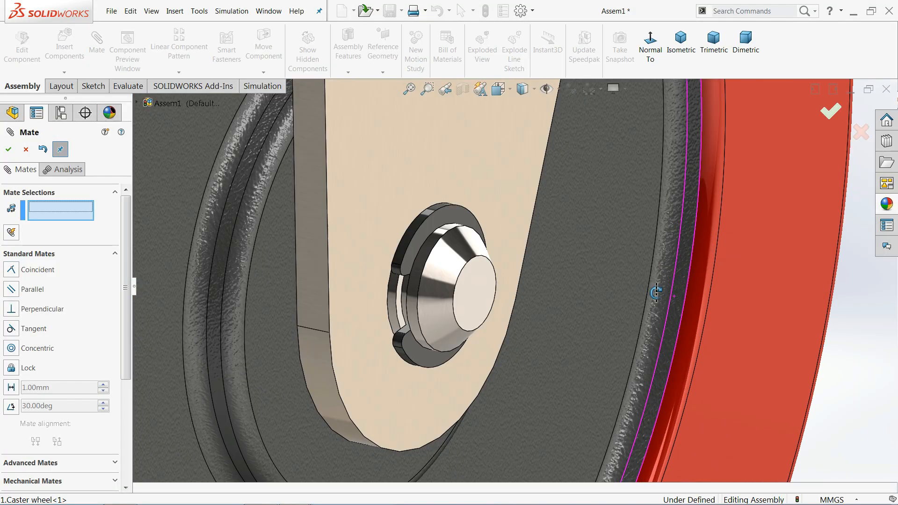
{"action": "middle_click_drag", "start_coordinate": [656, 292], "coordinate": [642, 294]}
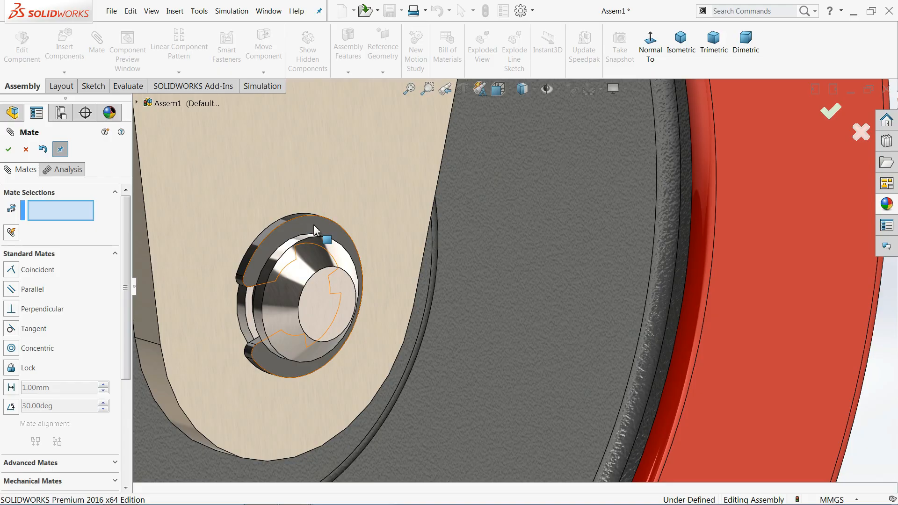
{"action": "left_click_drag", "start_coordinate": [313, 226], "coordinate": [332, 243]}
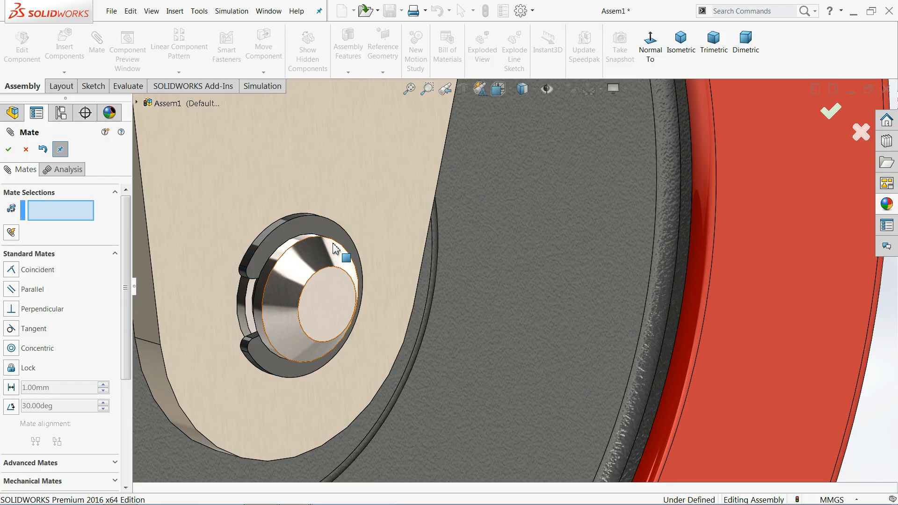
{"action": "scroll", "coordinate": [332, 248], "scroll_direction": "up", "scroll_amount": 8}
{"action": "scroll", "coordinate": [490, 186], "scroll_direction": "down", "scroll_amount": 2}
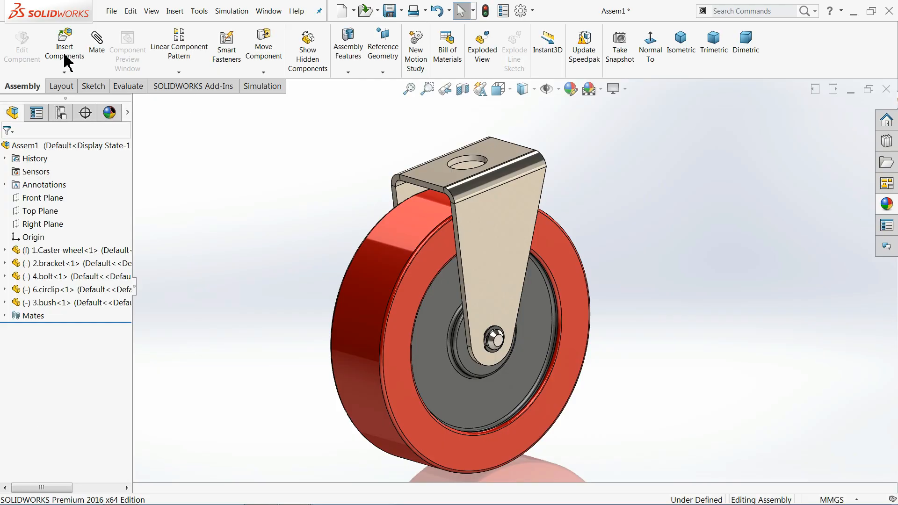
- Insert the 5.Post part and place it beside the top of the bracket
{"action": "left_click", "coordinate": [64, 49]}
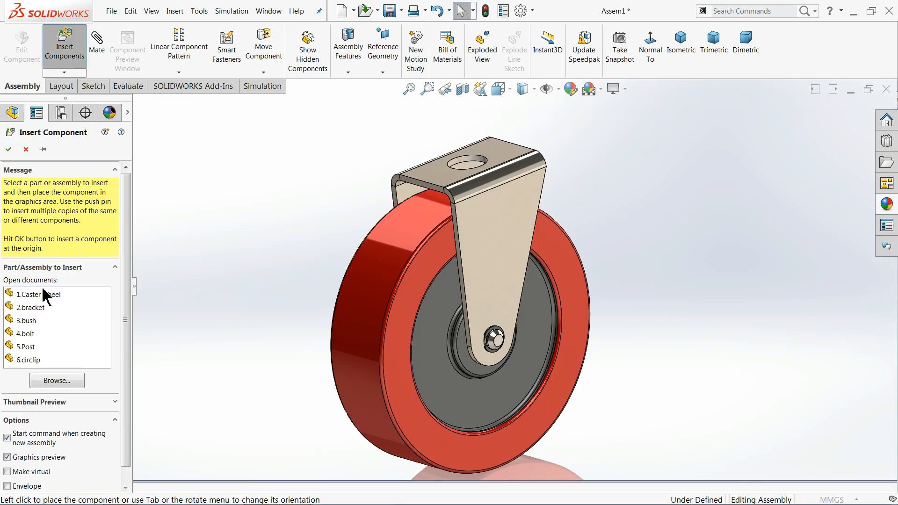
{"action": "left_click", "coordinate": [27, 346]}
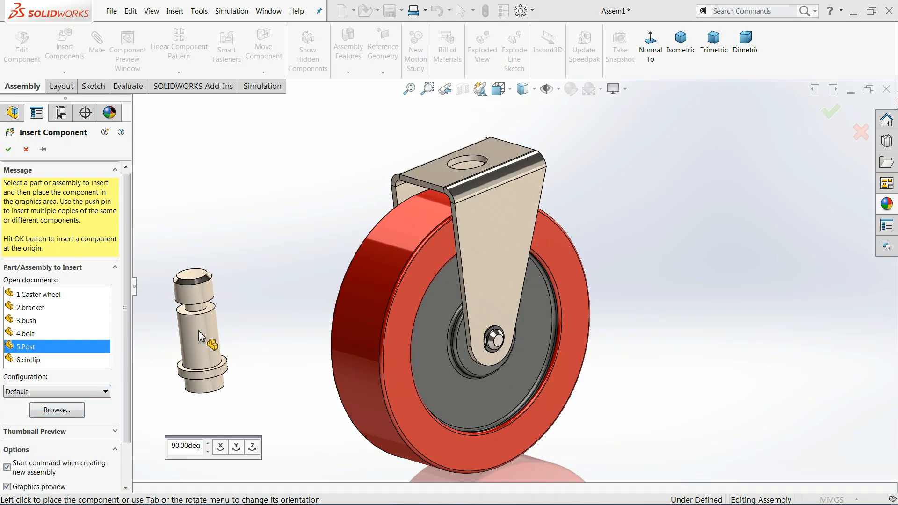
{"action": "left_click", "coordinate": [336, 164]}
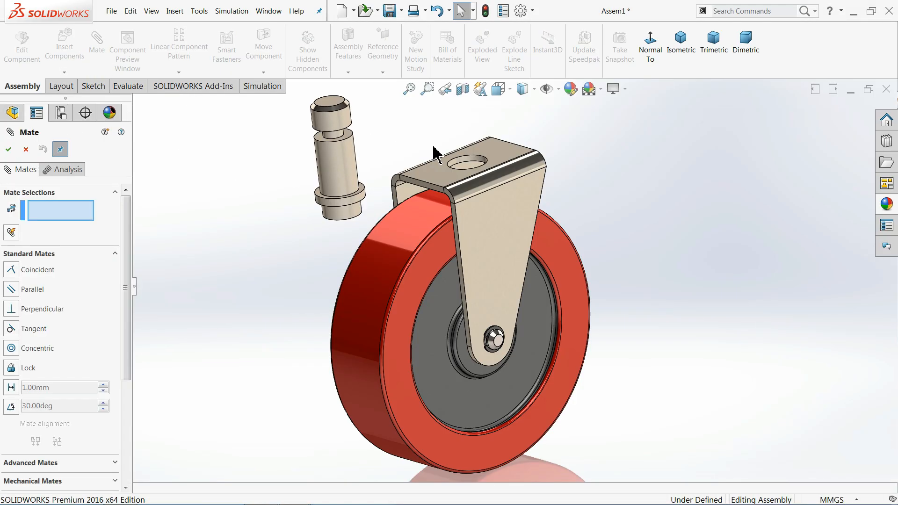
- Add a concentric mate between the post's short cylinder below the collar and the hole in the bracket's top plate
{"action": "scroll", "coordinate": [410, 184], "scroll_direction": "up", "scroll_amount": 5}
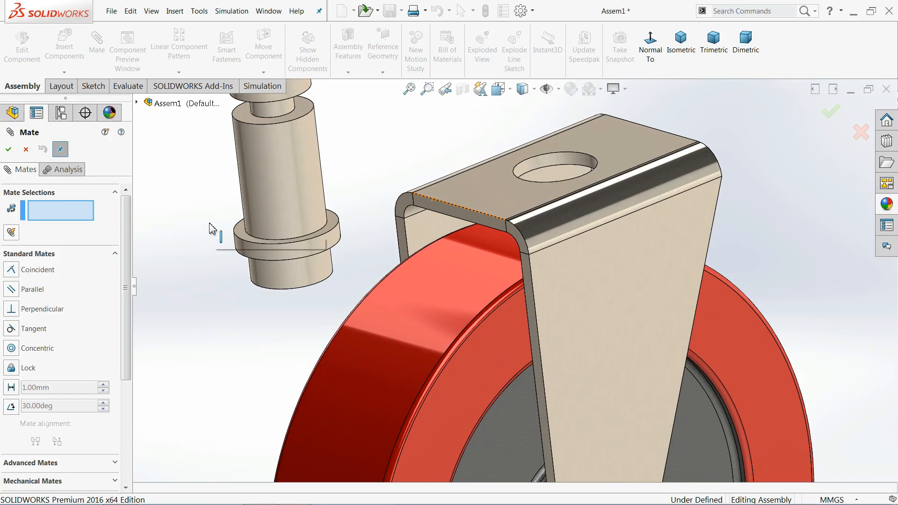
{"action": "left_click", "coordinate": [295, 274]}
{"action": "left_click", "coordinate": [535, 171]}
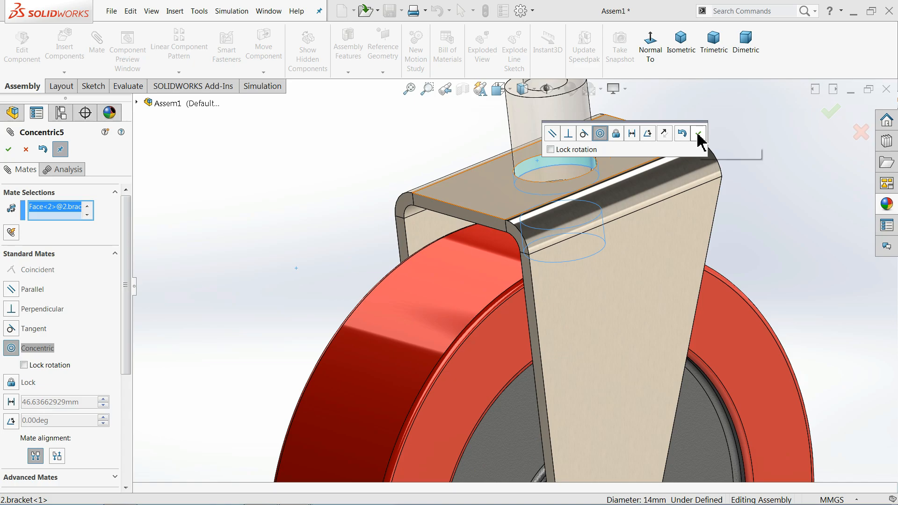
{"action": "left_click", "coordinate": [698, 135]}
- Raise the post above the bracket and add a coincident mate between its collar's underside and the bracket's top face
{"action": "scroll", "coordinate": [612, 177], "scroll_direction": "down", "scroll_amount": 5}
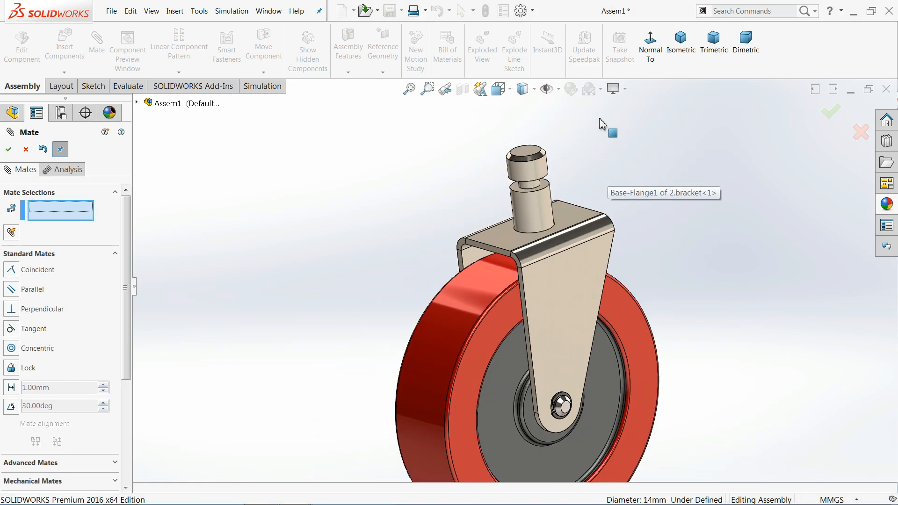
{"action": "left_click_drag", "start_coordinate": [531, 210], "coordinate": [521, 149]}
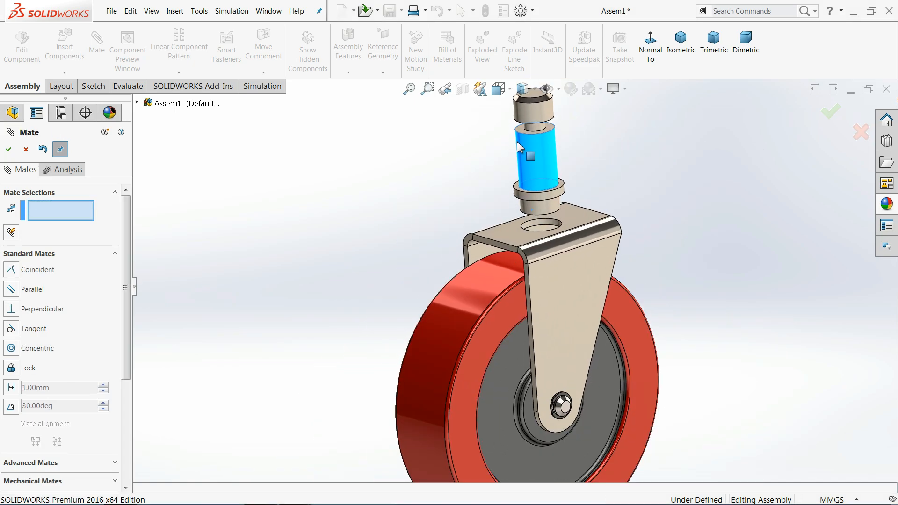
{"action": "scroll", "coordinate": [570, 214], "scroll_direction": "down", "scroll_amount": 5}
{"action": "scroll", "coordinate": [545, 227], "scroll_direction": "down", "scroll_amount": 2}
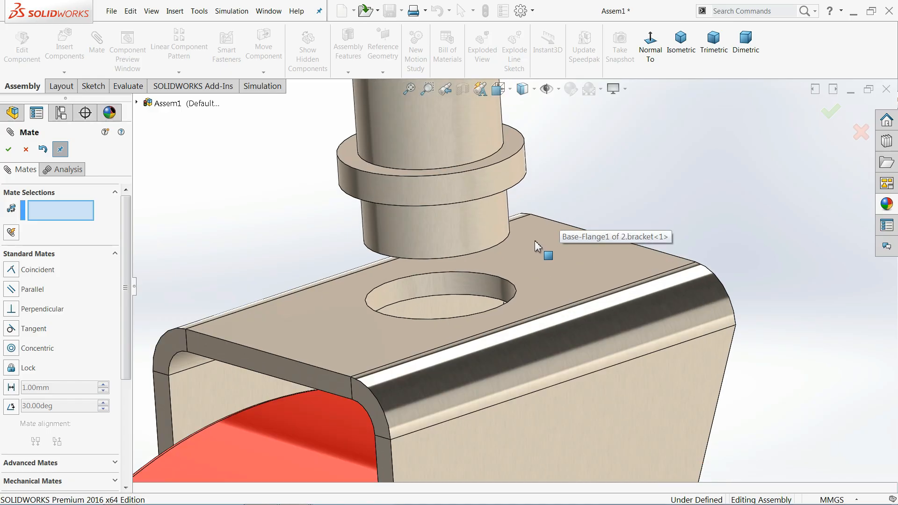
{"action": "left_click", "coordinate": [537, 250]}
{"action": "middle_click_drag", "start_coordinate": [537, 216], "coordinate": [520, 183]}
{"action": "scroll", "coordinate": [535, 156], "scroll_direction": "up", "scroll_amount": 5}
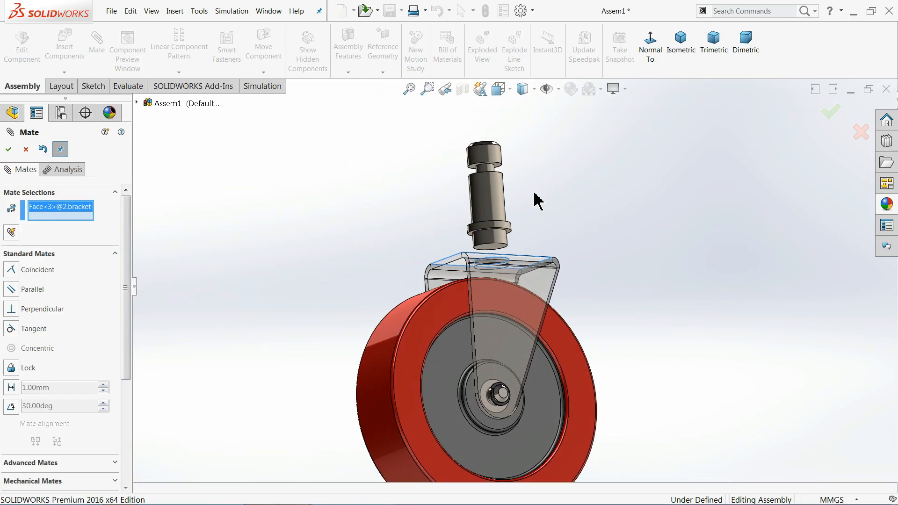
{"action": "scroll", "coordinate": [517, 240], "scroll_direction": "down", "scroll_amount": 3}
{"action": "left_click", "coordinate": [504, 251]}
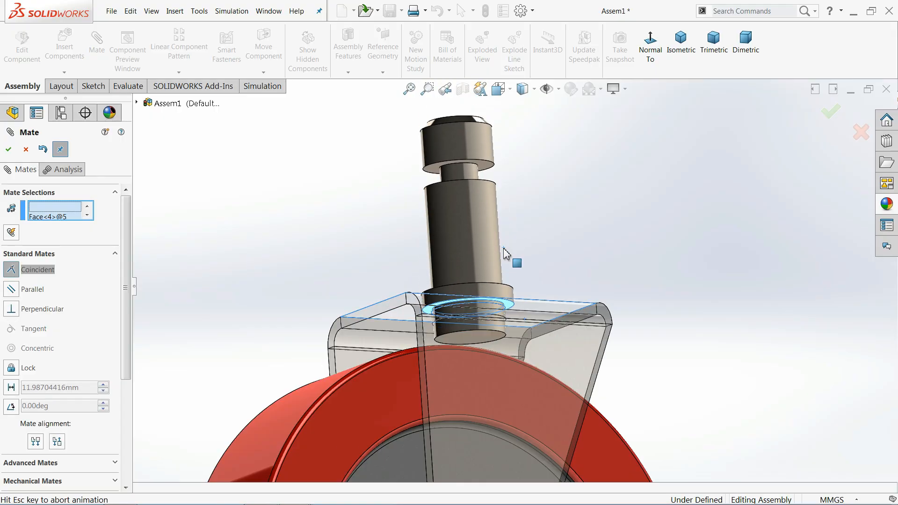
{"action": "left_click", "coordinate": [641, 305]}
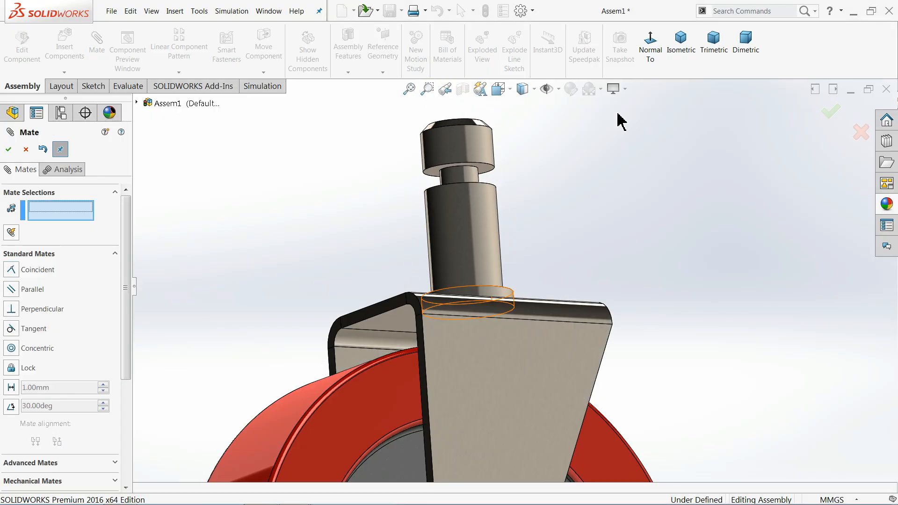
{"action": "left_click", "coordinate": [9, 149]}
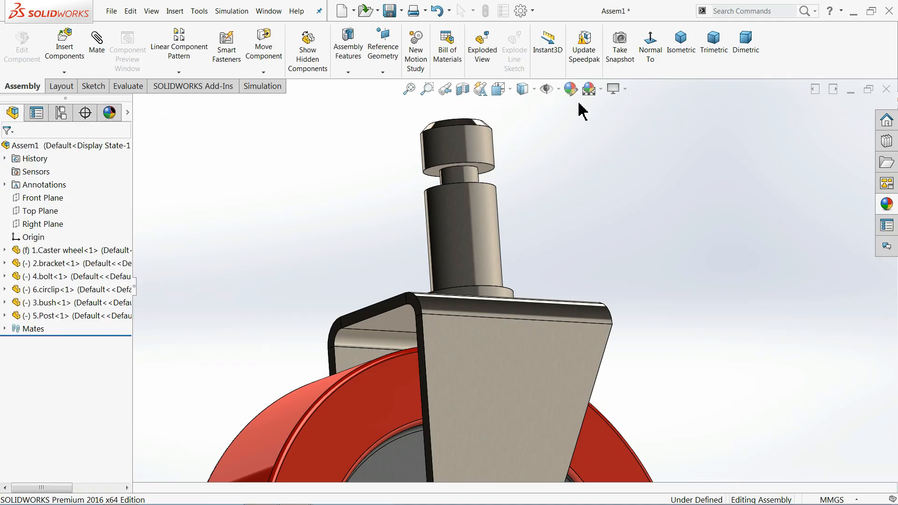
- Apply the Plain White scene and show the whole assembly in isometric view
{"action": "left_click", "coordinate": [600, 91]}
{"action": "left_click", "coordinate": [617, 28]}
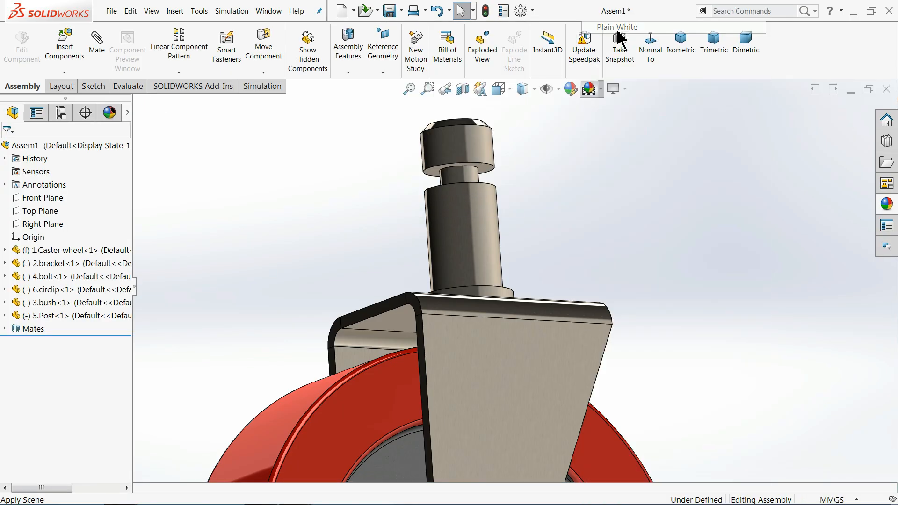
{"action": "left_click", "coordinate": [681, 52]}
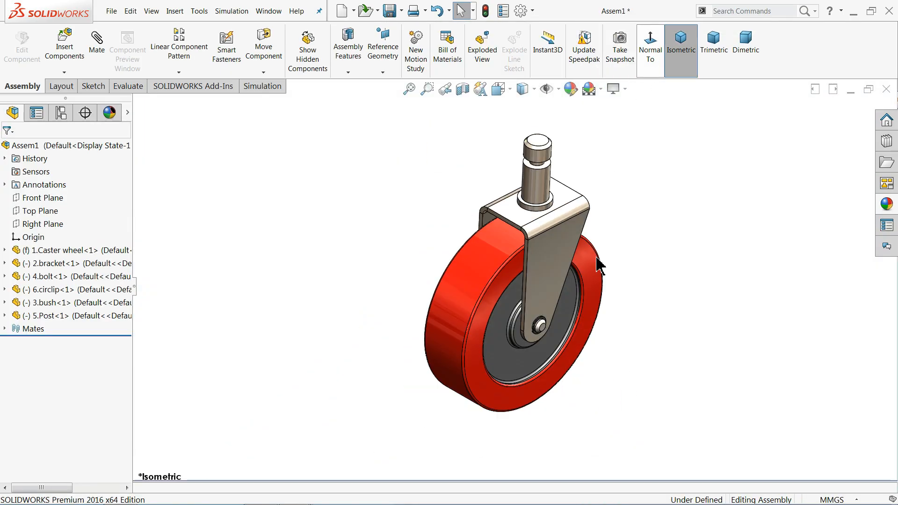
{"action": "mouse_move", "coordinate": [618, 270]}
{"action": "middle_mouse_down"}
{"action": "mouse_move", "coordinate": [618, 234]}
{"action": "mouse_move", "coordinate": [615, 256]}
{"action": "middle_mouse_up"}
{"action": "scroll", "coordinate": [609, 244], "scroll_direction": "up", "scroll_amount": 2}
{"action": "scroll", "coordinate": [606, 242], "scroll_direction": "down", "scroll_amount": 2}
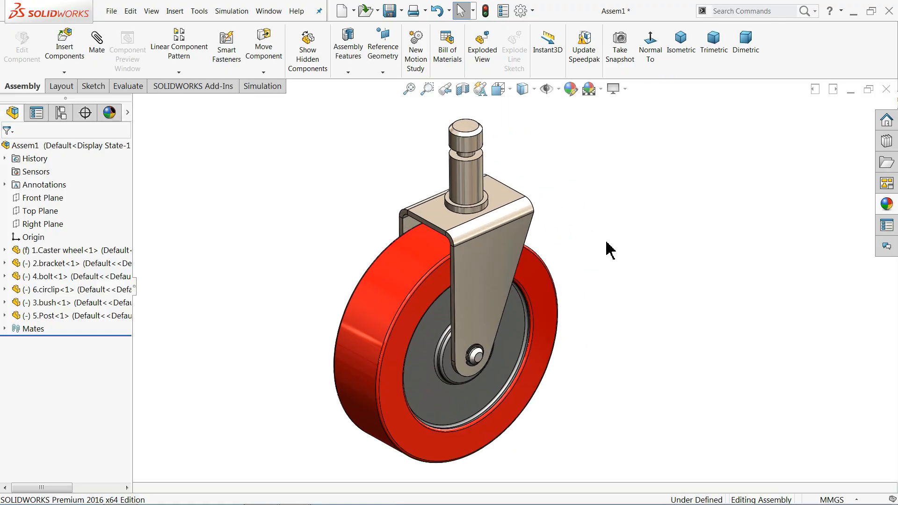
- Fix the bracket in place and float the caster wheel
{"action": "left_click_drag", "start_coordinate": [419, 302], "coordinate": [388, 406]}
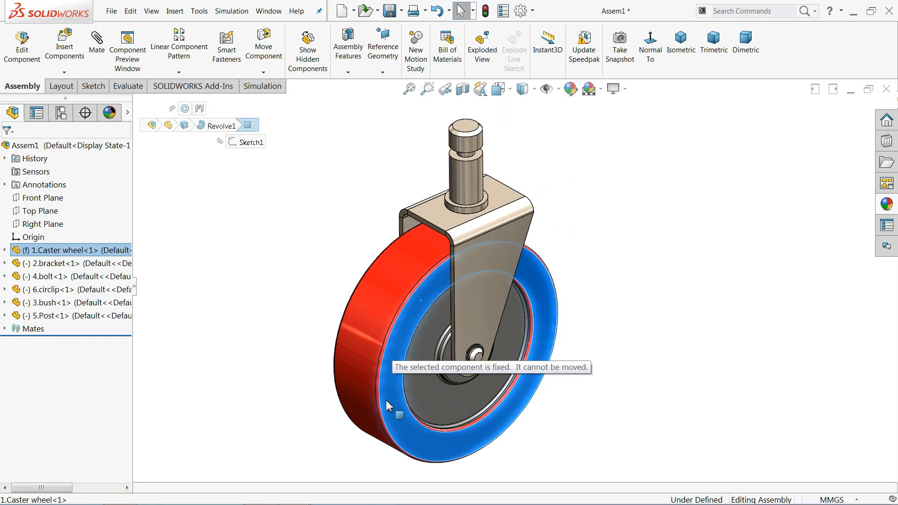
{"action": "left_click", "coordinate": [492, 260]}
{"action": "right_click", "coordinate": [492, 260]}
{"action": "left_click", "coordinate": [526, 247]}
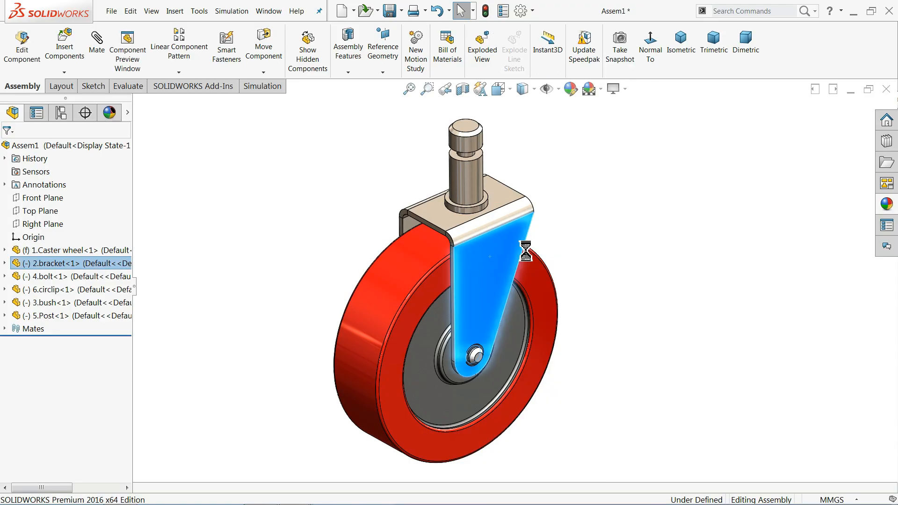
{"action": "right_click", "coordinate": [405, 287]}
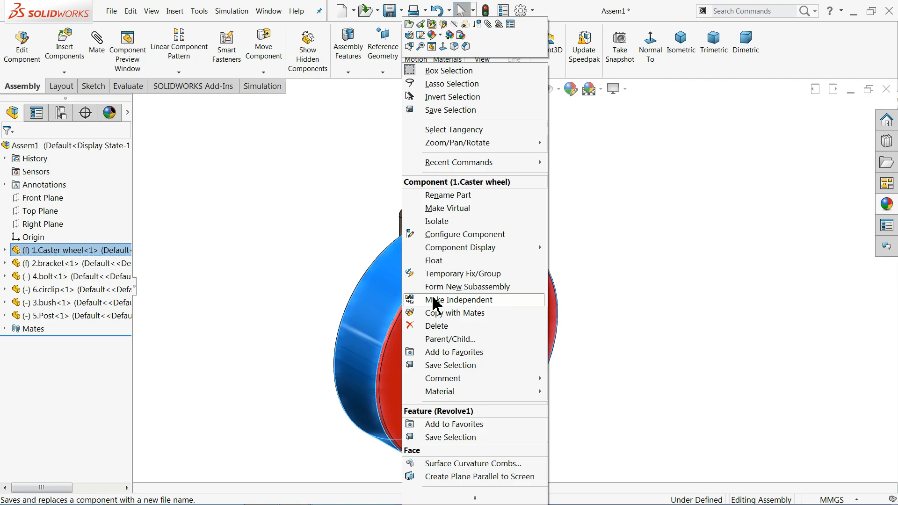
{"action": "left_click", "coordinate": [442, 266]}
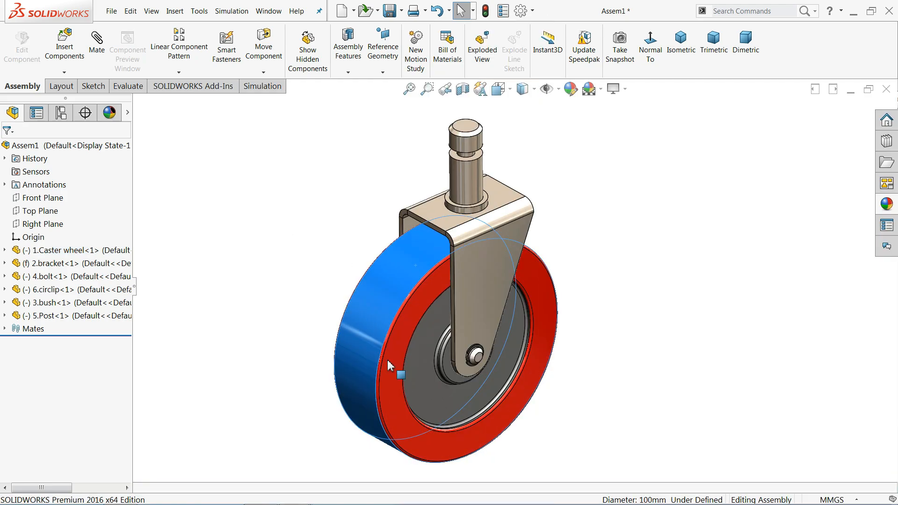
- Turn the caster wheel about its axle to test its motion in the bracket
{"action": "left_click", "coordinate": [531, 346]}
{"action": "scroll", "coordinate": [484, 374], "scroll_direction": "down", "scroll_amount": 2}
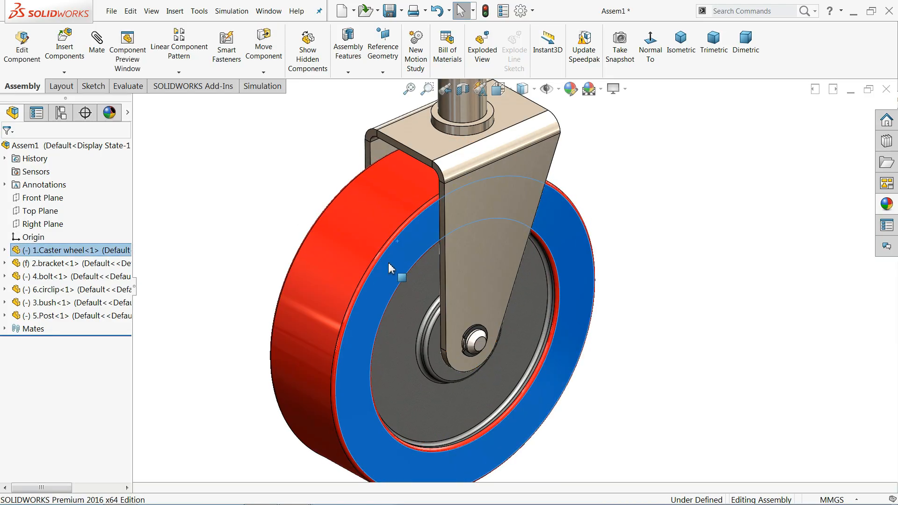
{"action": "left_click_drag", "start_coordinate": [377, 298], "coordinate": [375, 303]}
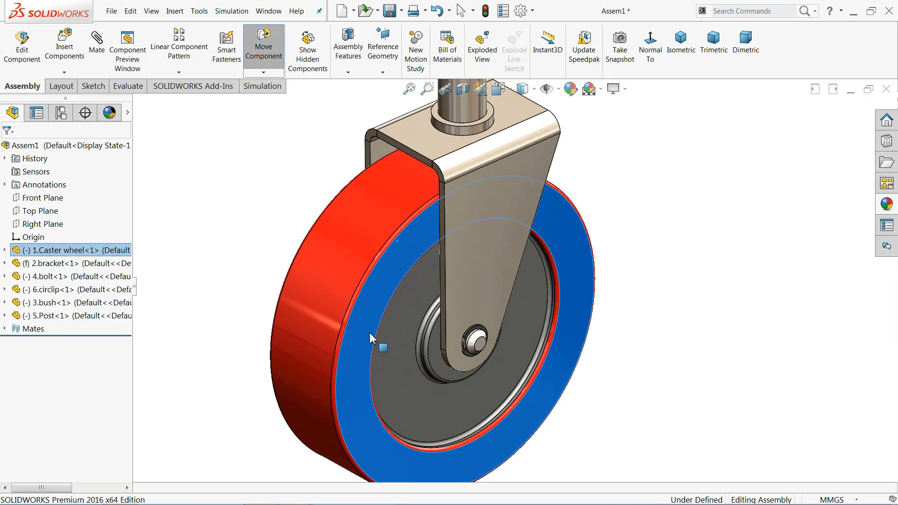
{"action": "left_click_drag", "start_coordinate": [370, 338], "coordinate": [373, 341]}
{"action": "scroll", "coordinate": [483, 289], "scroll_direction": "up", "scroll_amount": 4}
{"action": "left_click", "coordinate": [381, 191]}
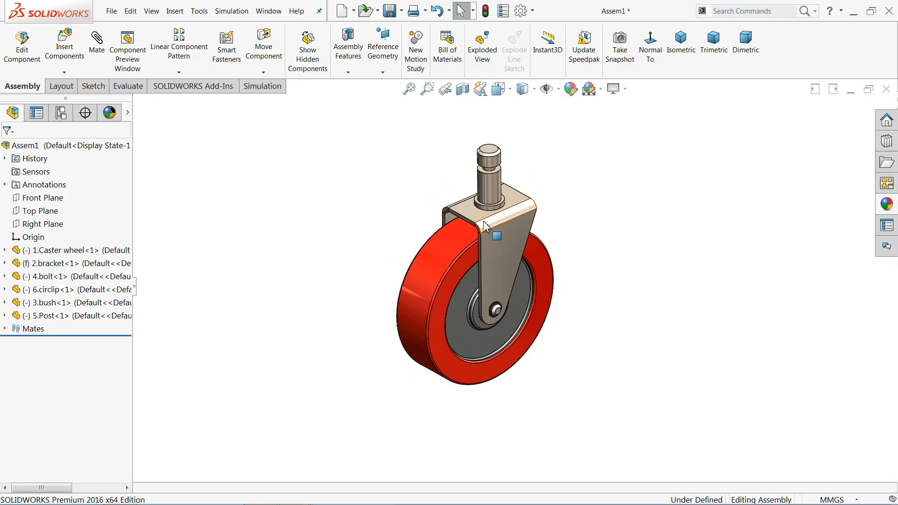
{"action": "scroll", "coordinate": [483, 225], "scroll_direction": "down", "scroll_amount": 2}
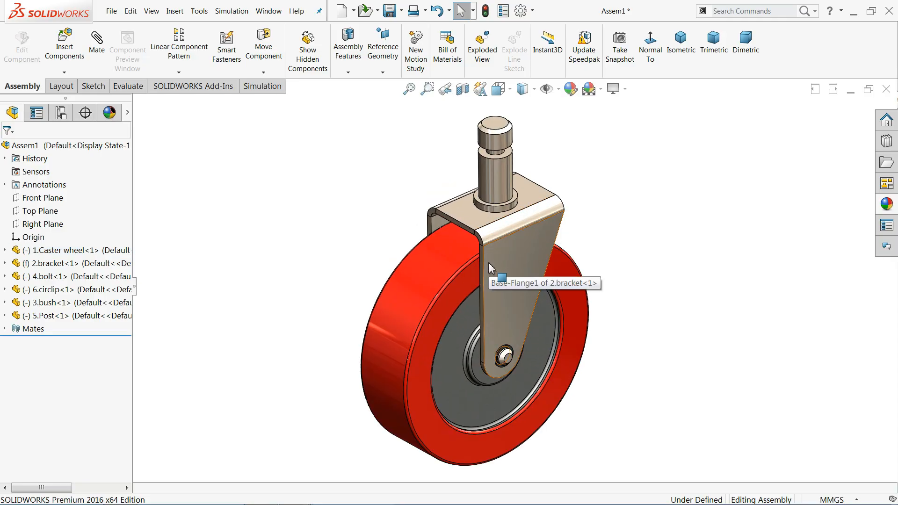